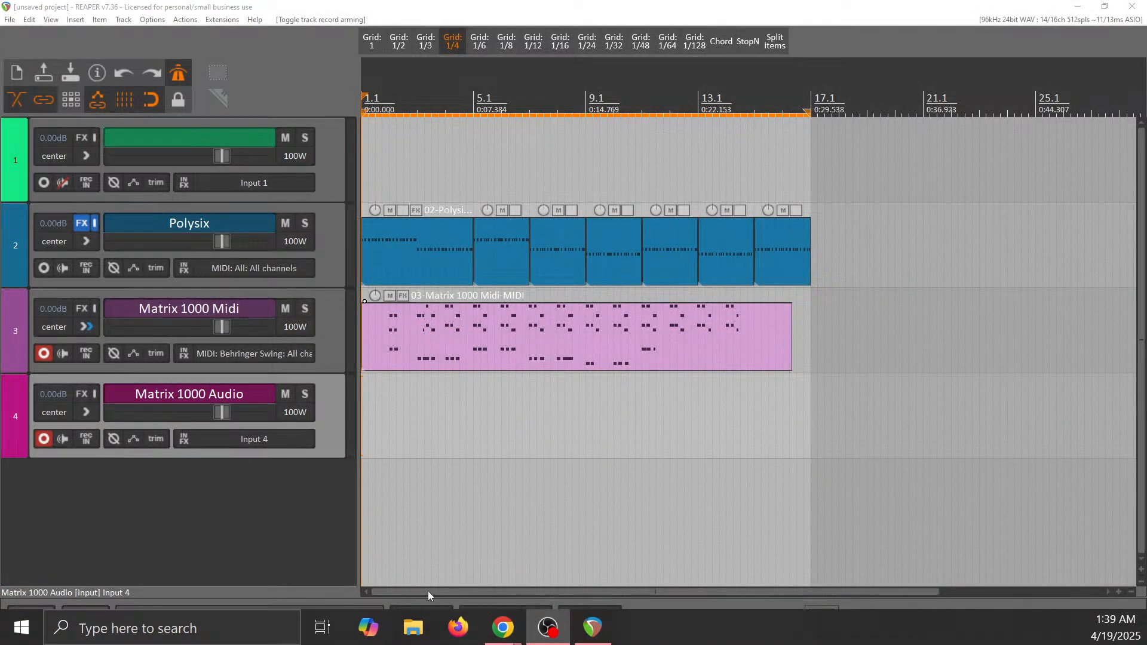
- Play back the arrangement and lower the Polysix track volume to -1.13 dB
{"action": "key", "text": "space"}
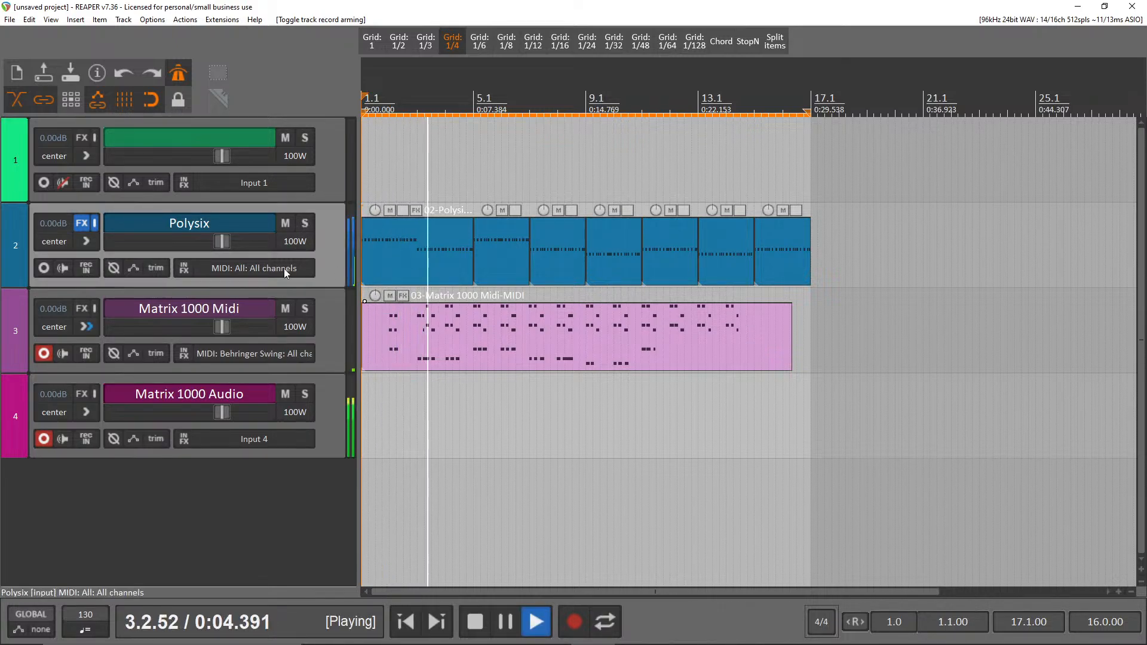
{"action": "left_click_drag", "start_coordinate": [226, 242], "coordinate": [223, 242]}
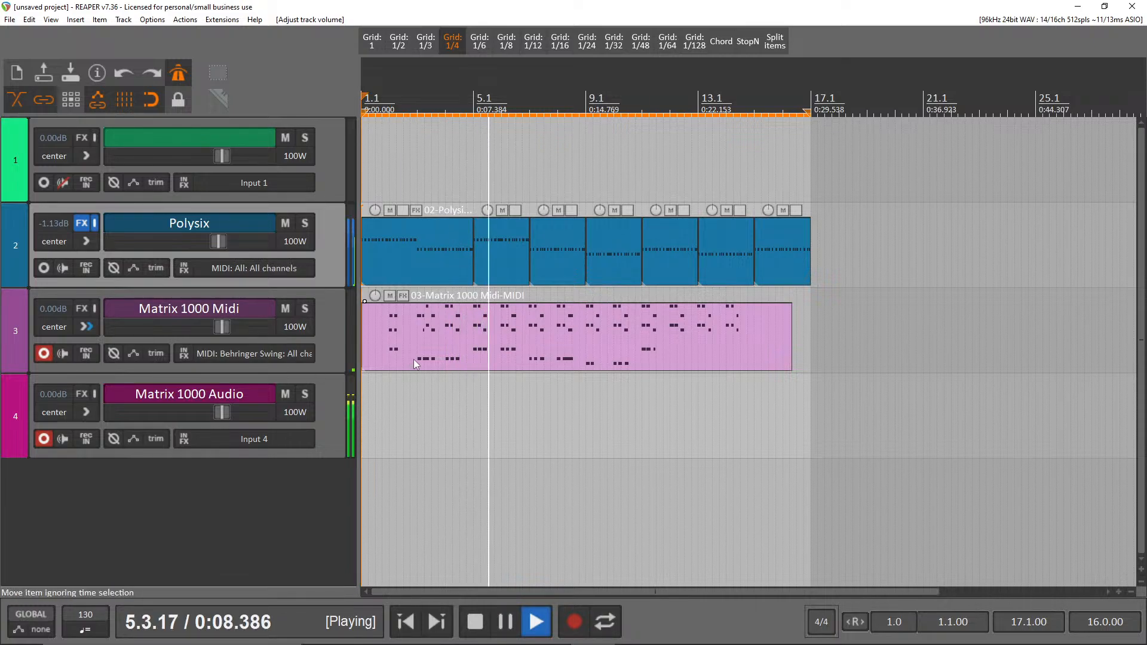
{"action": "key", "text": "space"}
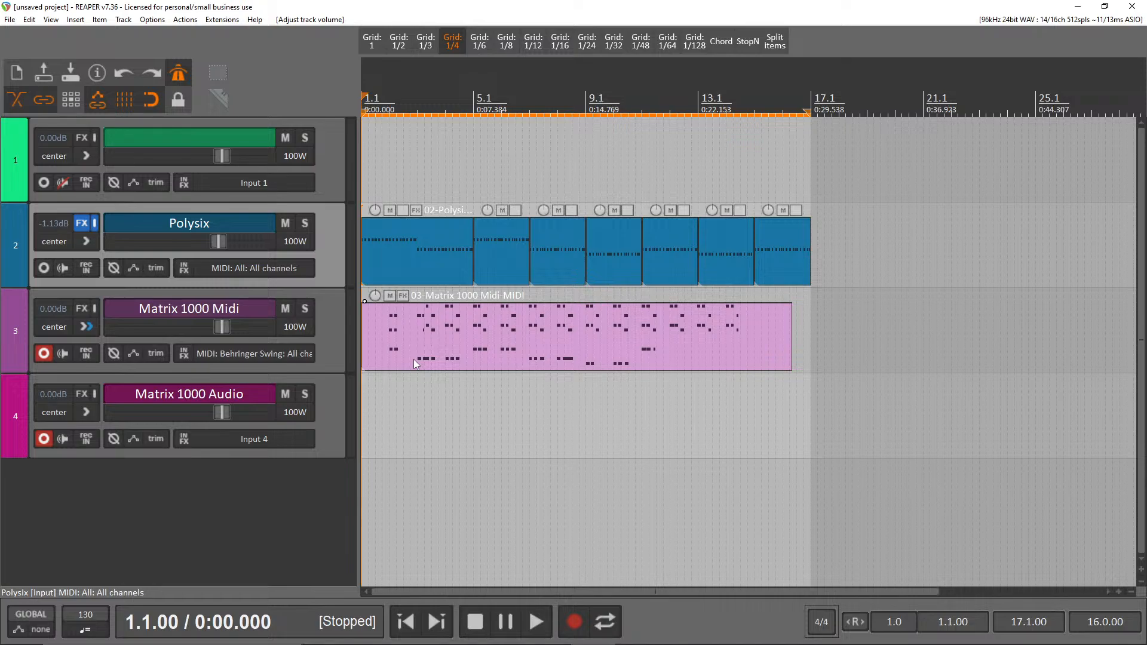
{"action": "key", "text": "space"}
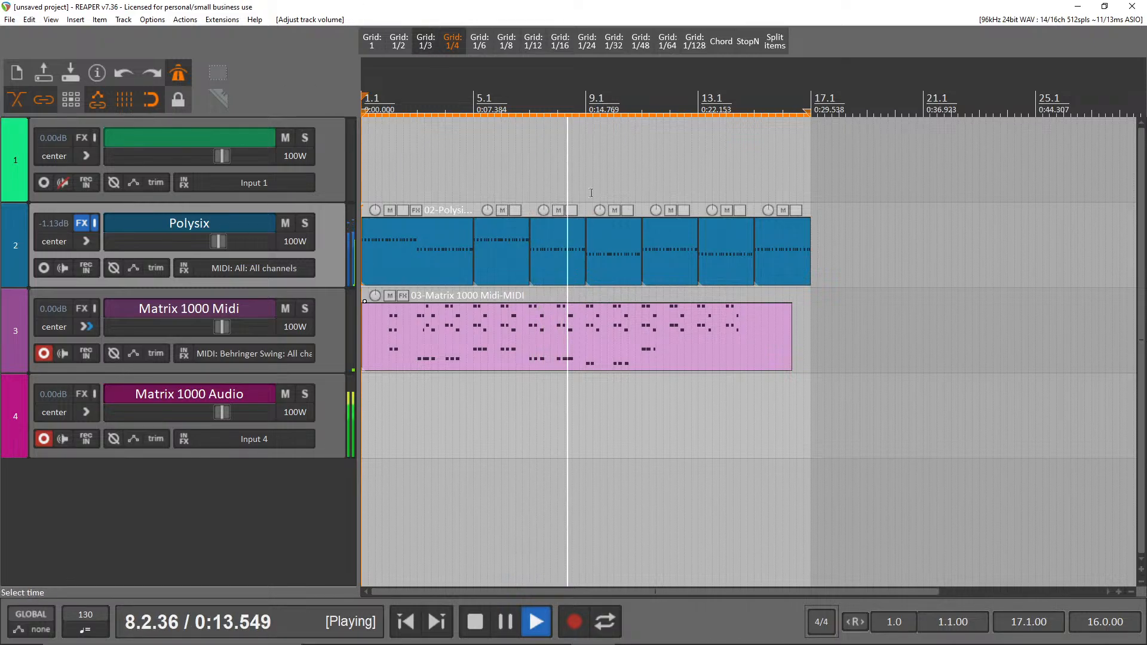
{"action": "key", "text": "space"}
- Open the Matrix 1000 Midi item and quantize the positions of all its notes to the grid at 100% strength
{"action": "double_click", "coordinate": [541, 355]}
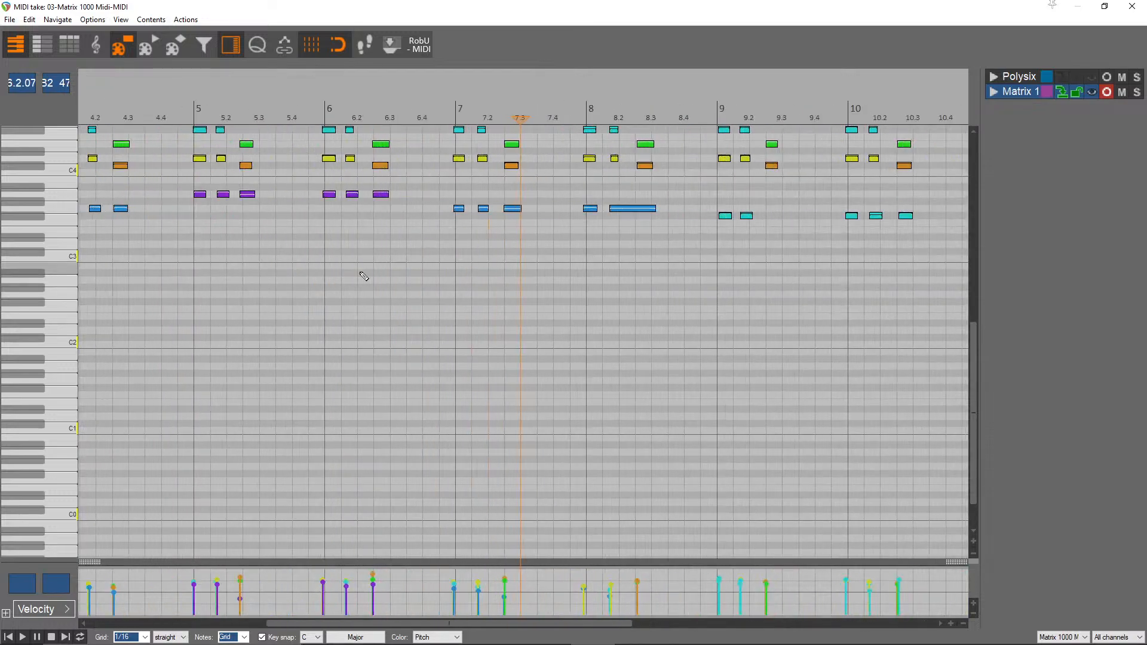
{"action": "key", "text": "ctrl+q"}
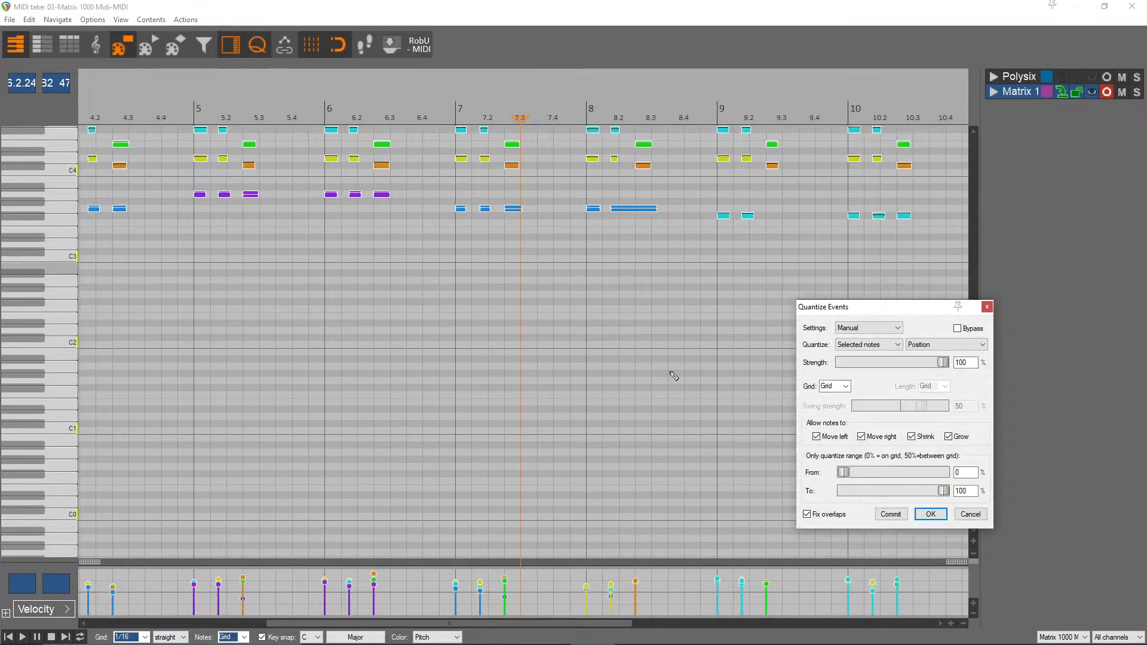
{"action": "left_click", "coordinate": [937, 518]}
- Play the quantized Matrix 1000 notes from around bar 4.4 to check their timing
{"action": "scroll", "coordinate": [522, 263], "scroll_direction": "down", "scroll_amount": 3}
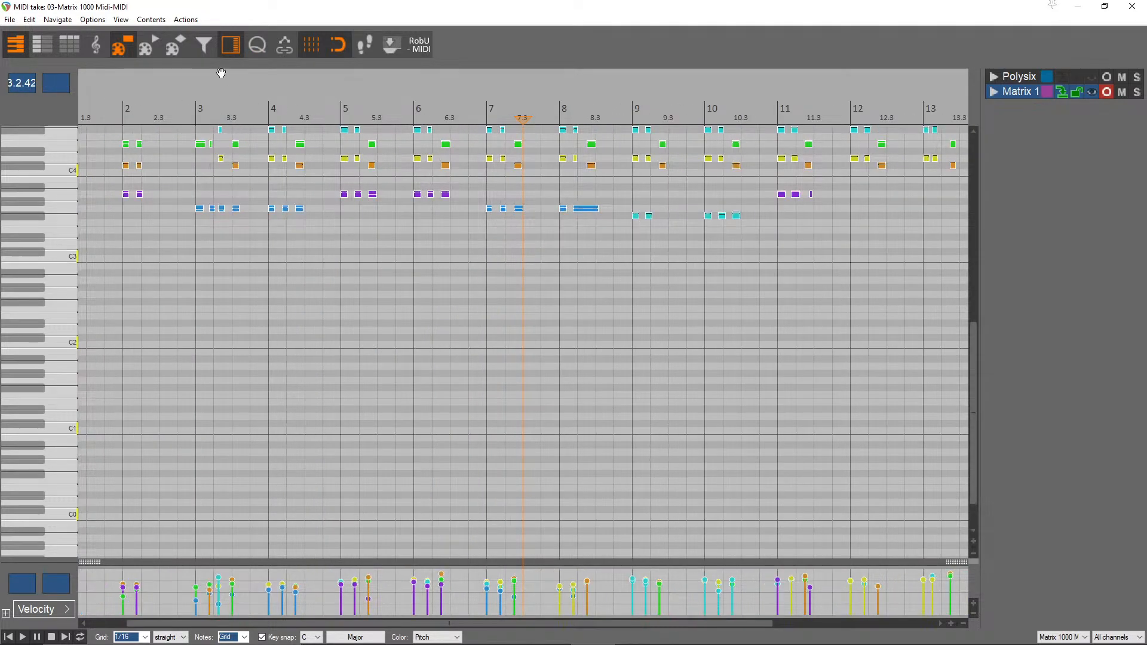
{"action": "left_click", "coordinate": [321, 93]}
{"action": "key", "text": "space"}
{"action": "scroll", "coordinate": [325, 106], "scroll_direction": "up", "scroll_amount": 3}
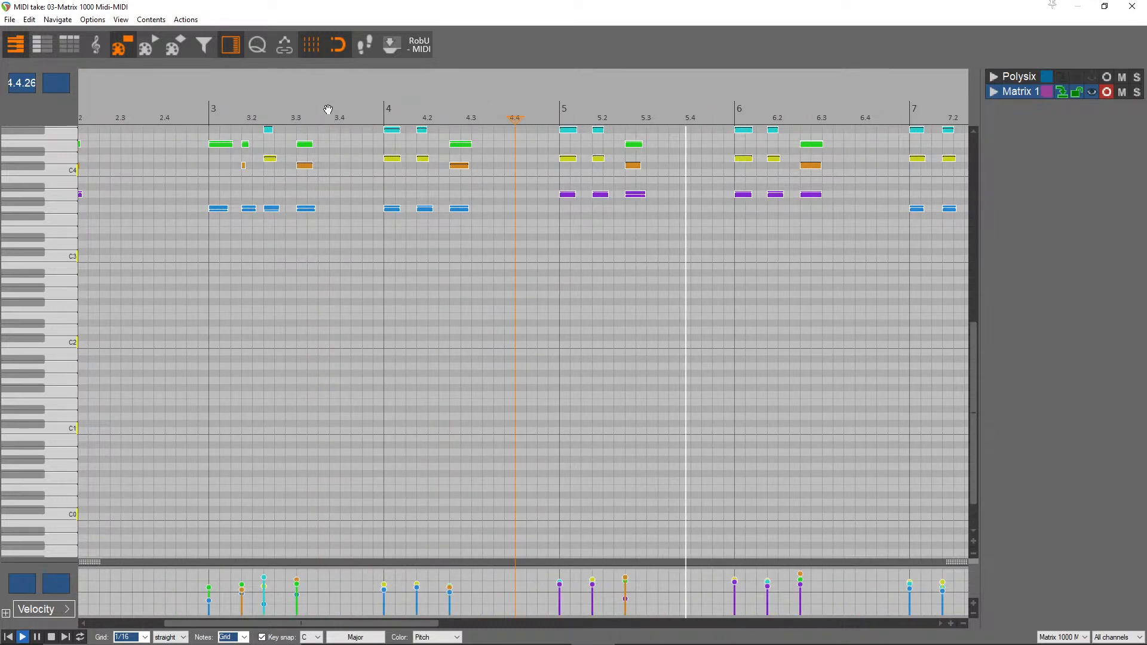
{"action": "scroll", "coordinate": [908, 215], "scroll_direction": "down", "scroll_amount": 2}
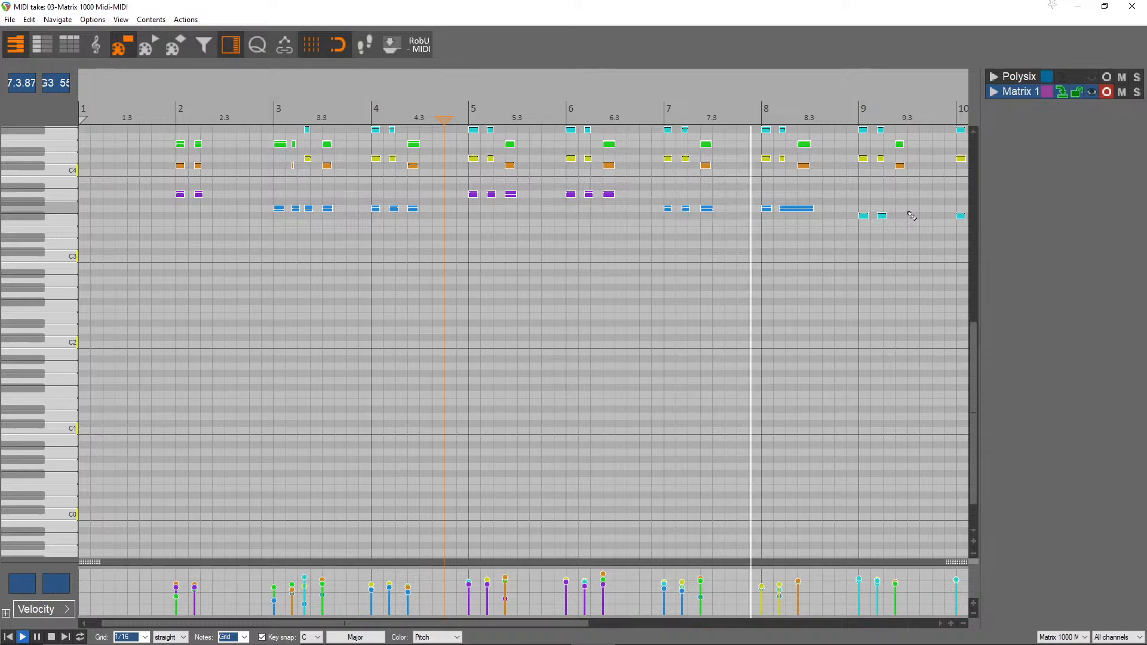
{"action": "key", "text": "space"}
- Replace the low G3 notes in bar 8 with a copy of bar 7's G3 notes, and close the MIDI editor
{"action": "left_click_drag", "start_coordinate": [855, 239], "coordinate": [763, 124]}
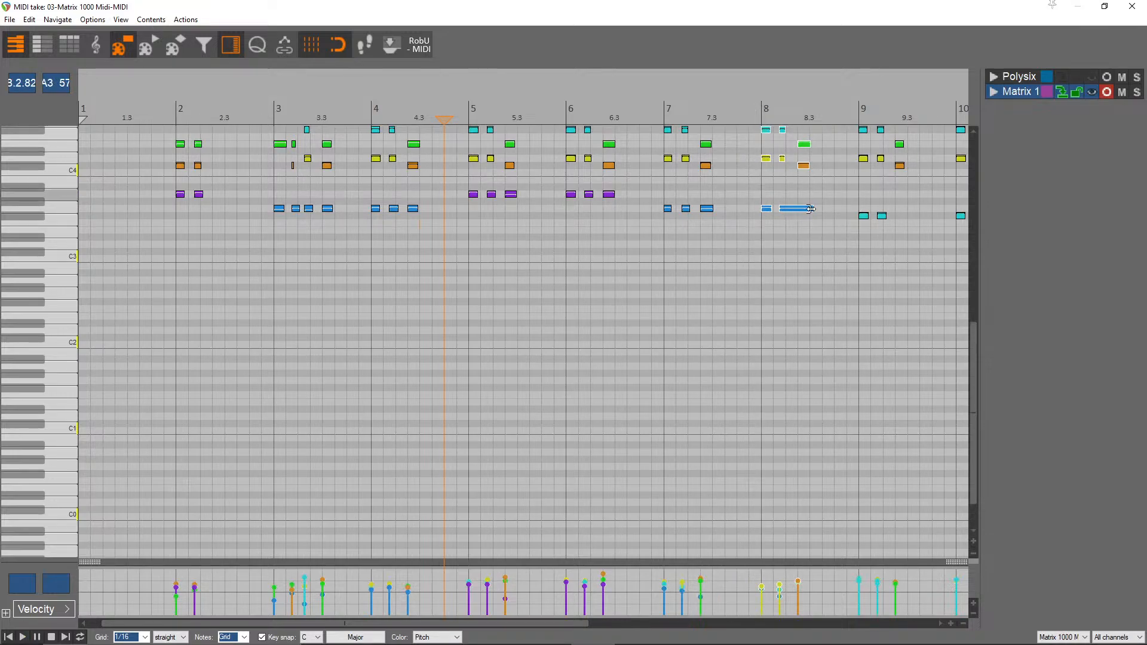
{"action": "left_click_drag", "start_coordinate": [823, 243], "coordinate": [651, 215]}
{"action": "key", "text": "Delete"}
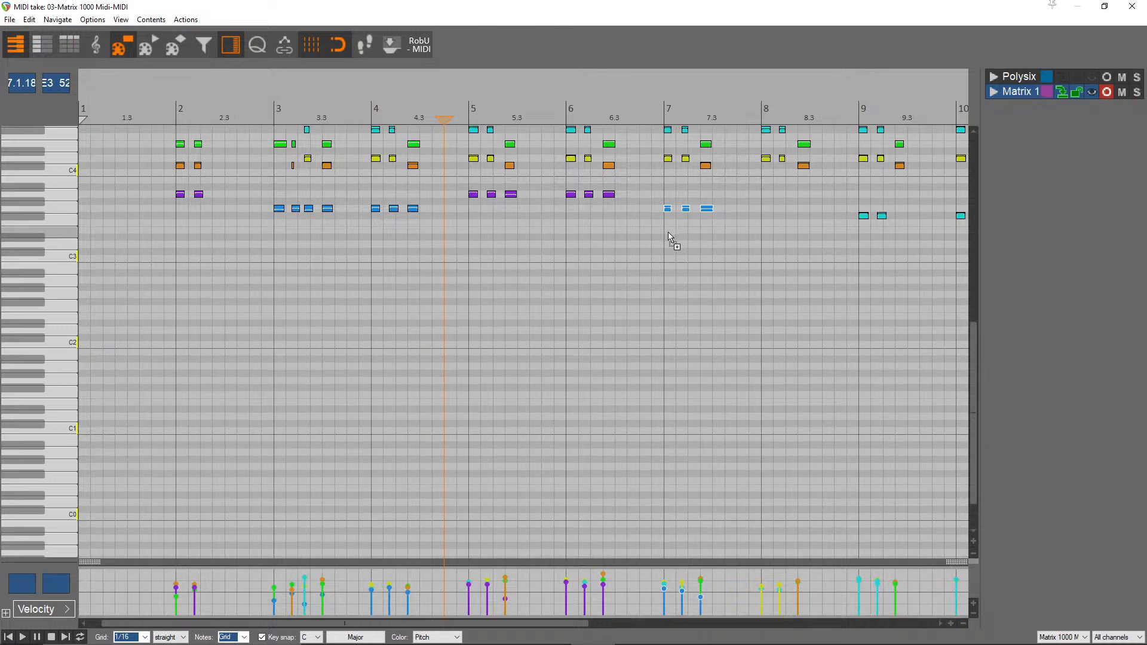
{"action": "left_click", "coordinate": [757, 102]}
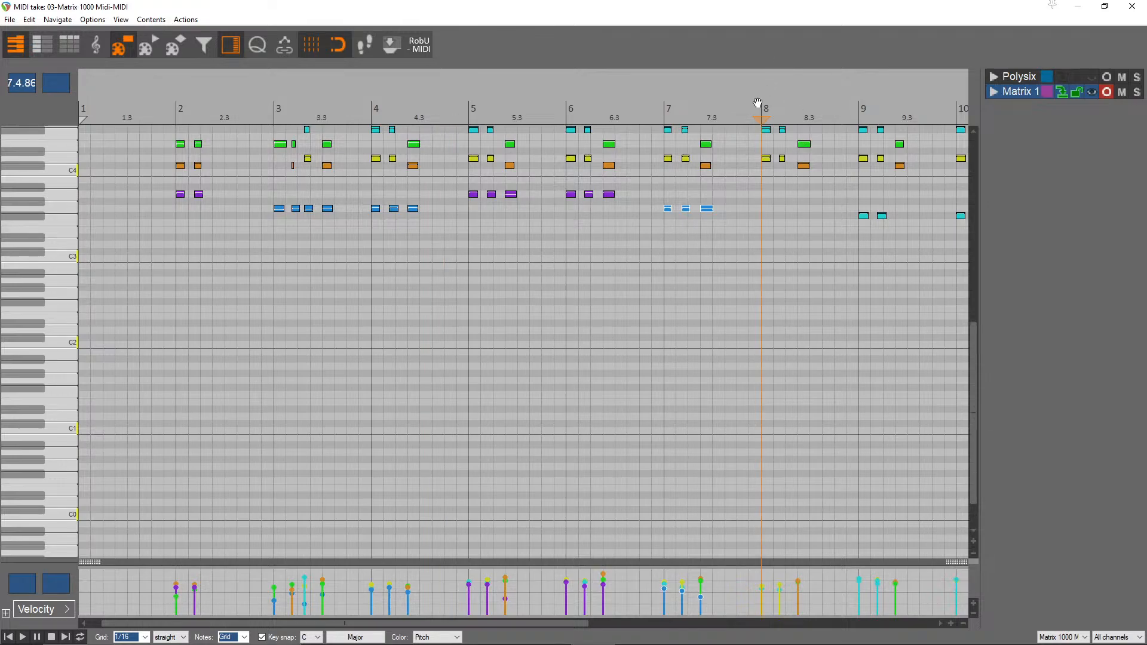
{"action": "key", "text": "ctrl+v"}
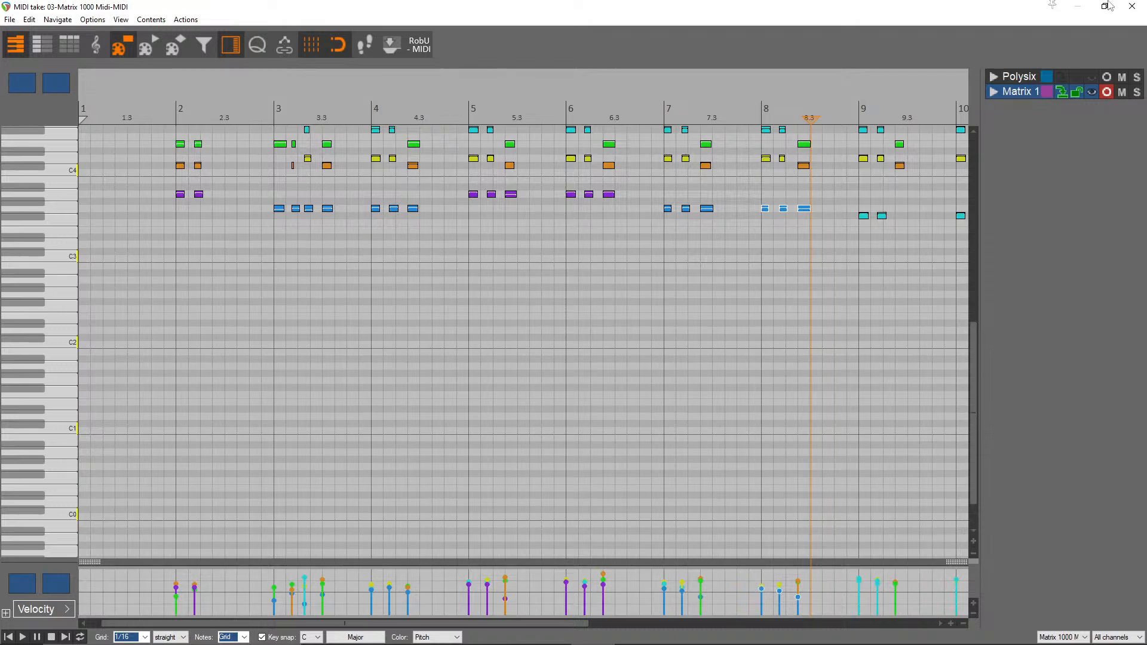
{"action": "left_click", "coordinate": [1132, 6]}
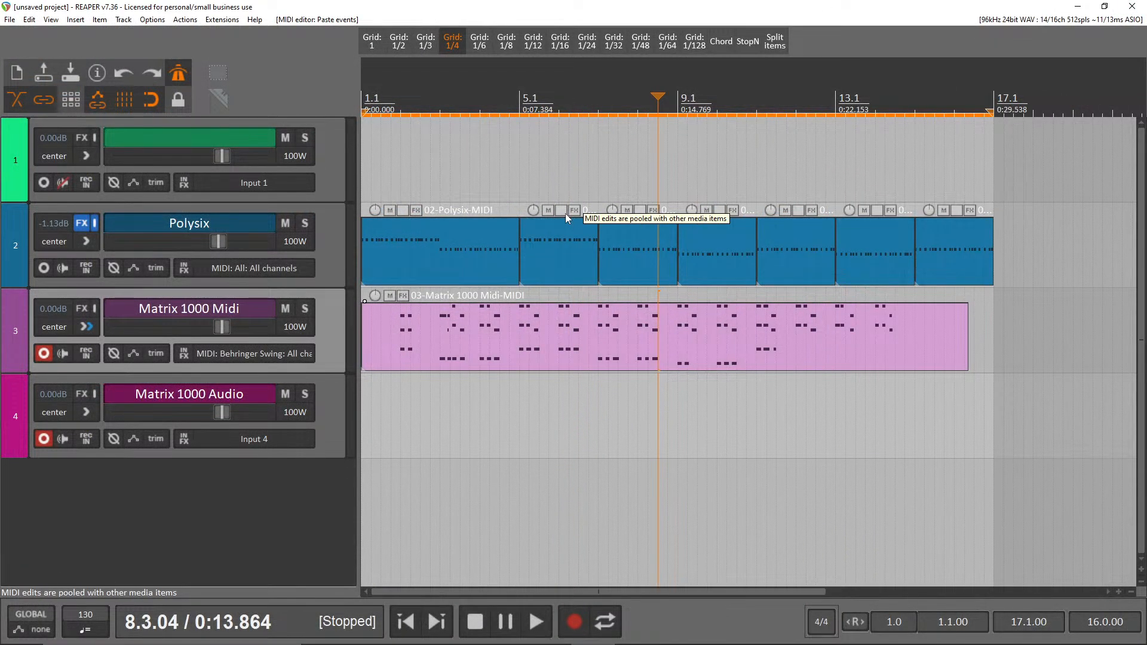
- Split the Matrix 1000 Midi item at bars 5.1 and 9.1
{"action": "left_click", "coordinate": [519, 108]}
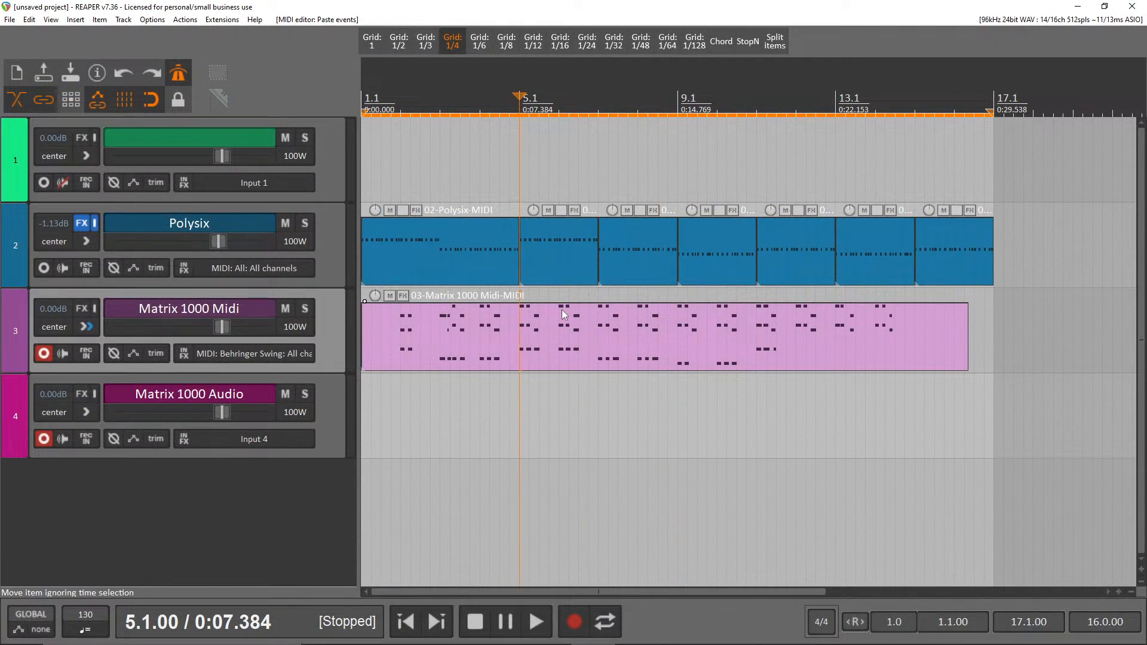
{"action": "key", "text": "s"}
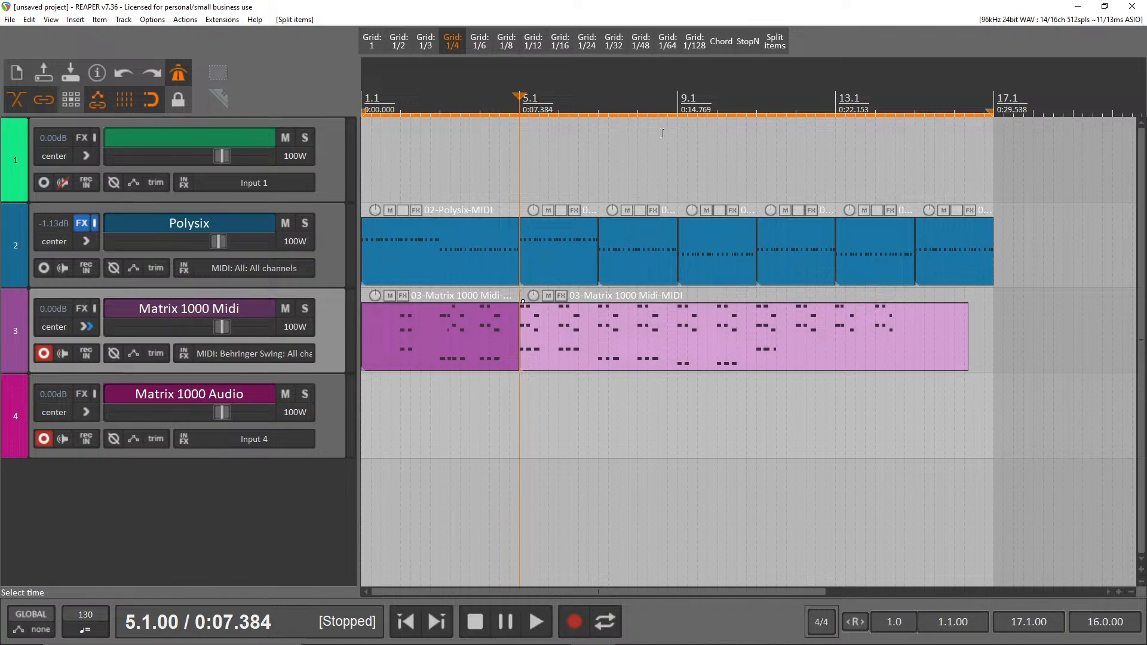
{"action": "left_click", "coordinate": [678, 109]}
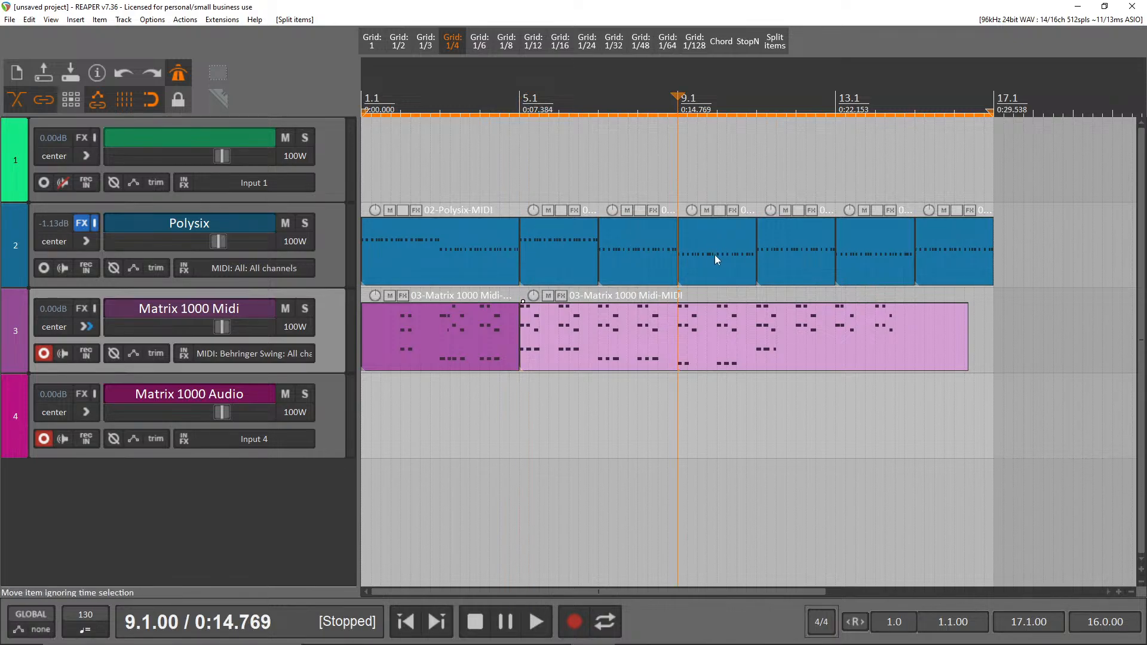
{"action": "key", "text": "s"}
- Delete the first Matrix 1000 Midi section and move the section from bar 5 to bar 1
{"action": "left_click", "coordinate": [488, 338]}
{"action": "key", "text": "Delete"}
{"action": "left_click_drag", "start_coordinate": [548, 346], "coordinate": [234, 343]}
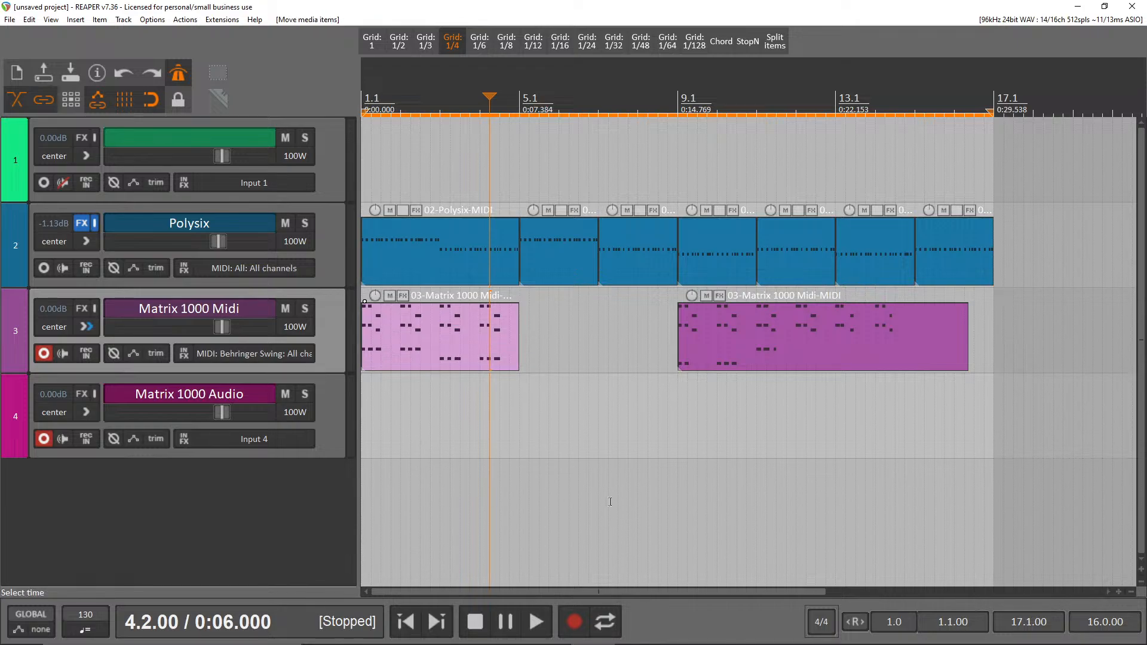
- Place a pooled copy of the first Matrix 1000 Midi item at bar 5 and delete the remaining item starting at bar 9
{"action": "left_click_drag", "start_coordinate": [435, 363], "coordinate": [607, 376]}
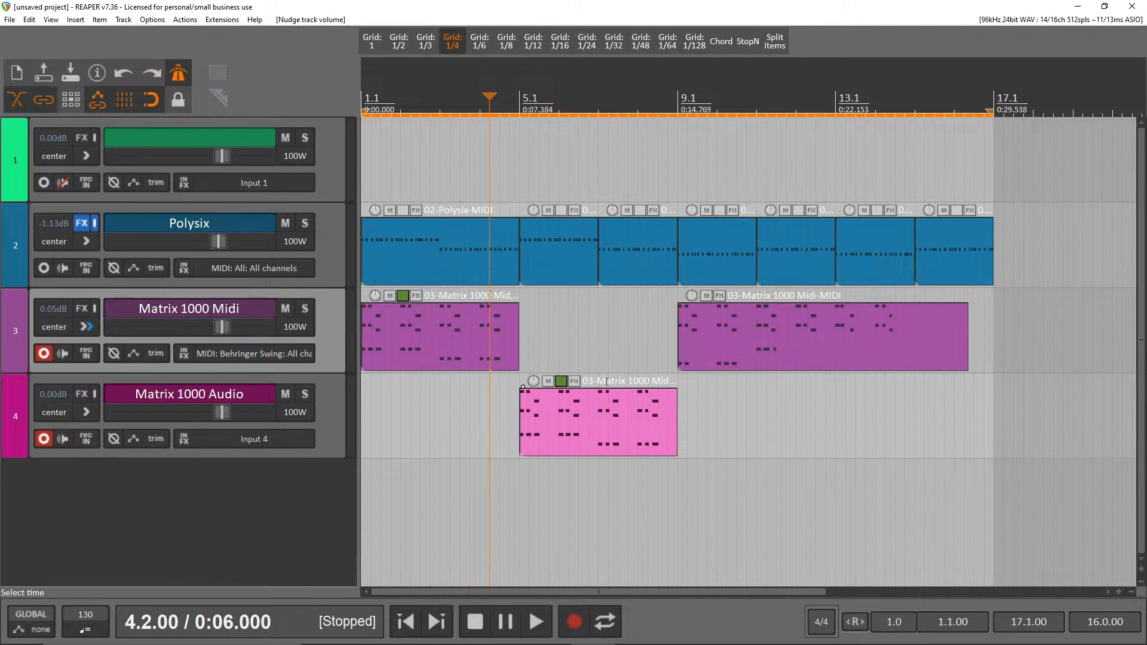
{"action": "left_click_drag", "start_coordinate": [582, 430], "coordinate": [607, 361]}
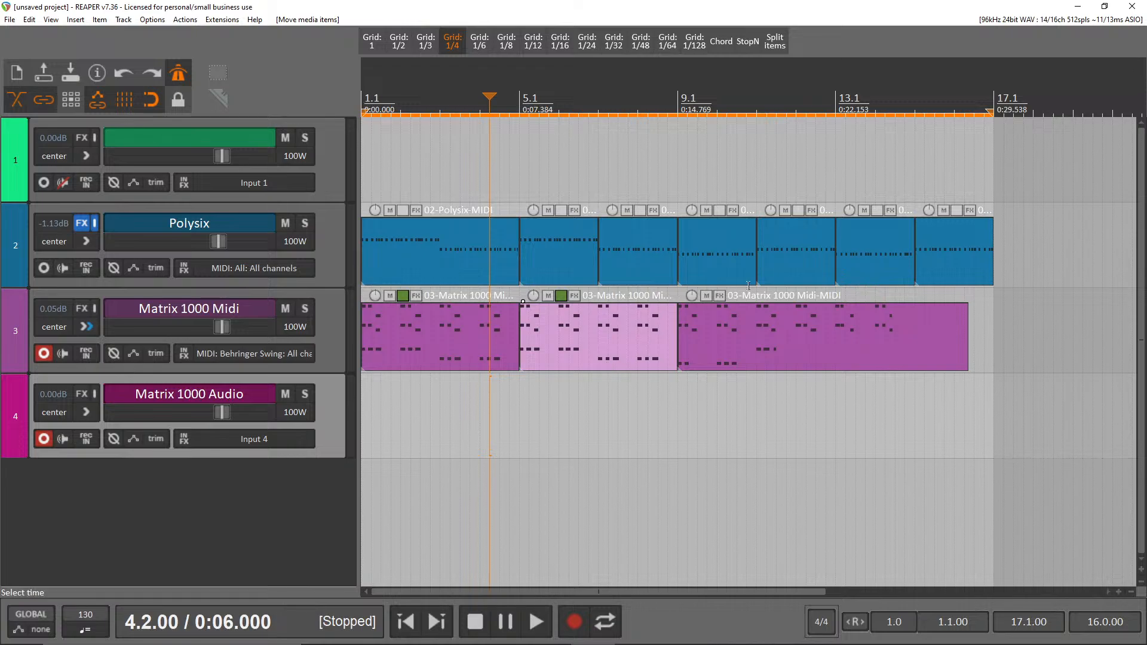
{"action": "left_click_drag", "start_coordinate": [893, 448], "coordinate": [722, 329]}
{"action": "key", "text": "Delete"}
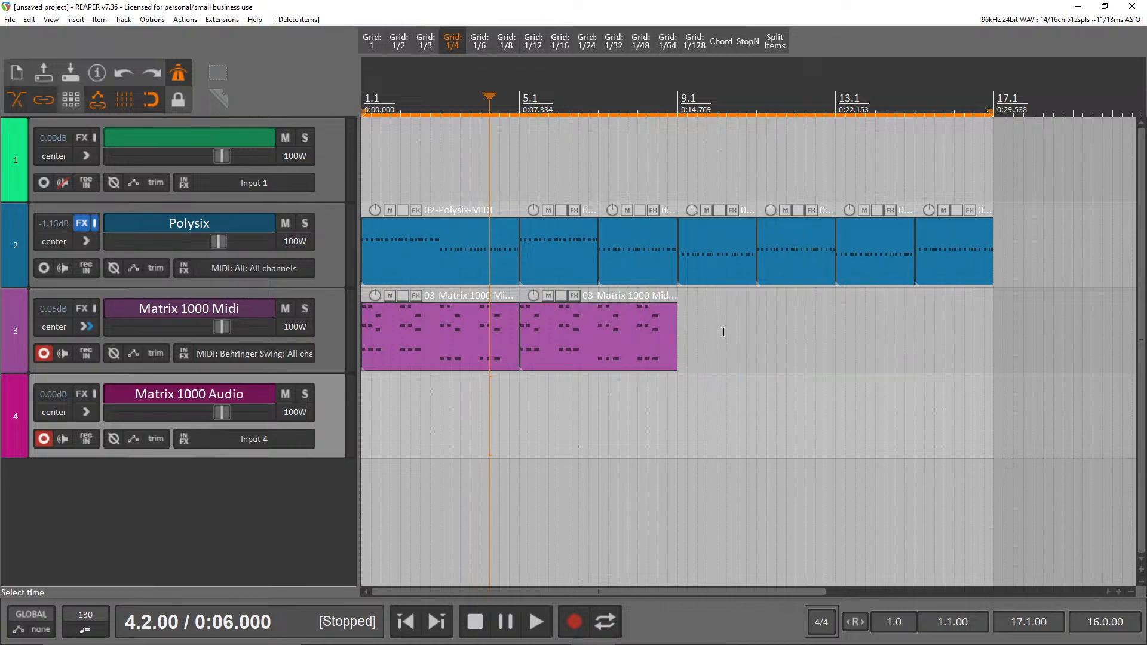
- Play short passages from bars 9 and 15, and inspect the notes of the last Polysix item in the MIDI editor
{"action": "left_click", "coordinate": [692, 90]}
{"action": "key", "text": "space"}
{"action": "key", "text": "space"}
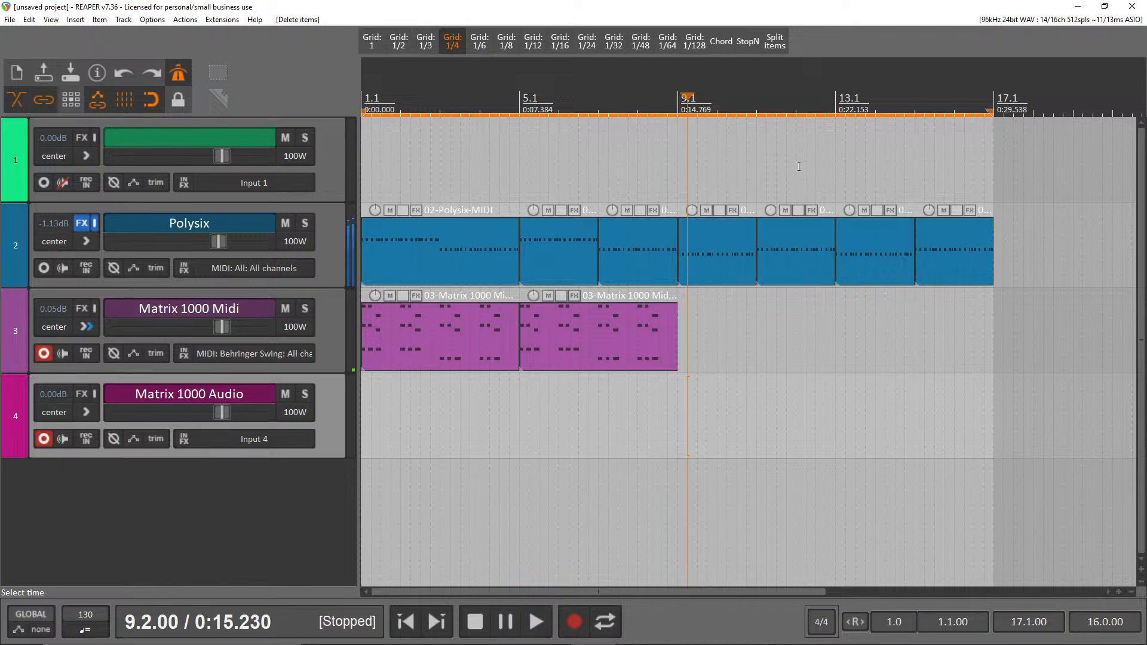
{"action": "left_click", "coordinate": [935, 102]}
{"action": "key", "text": "space"}
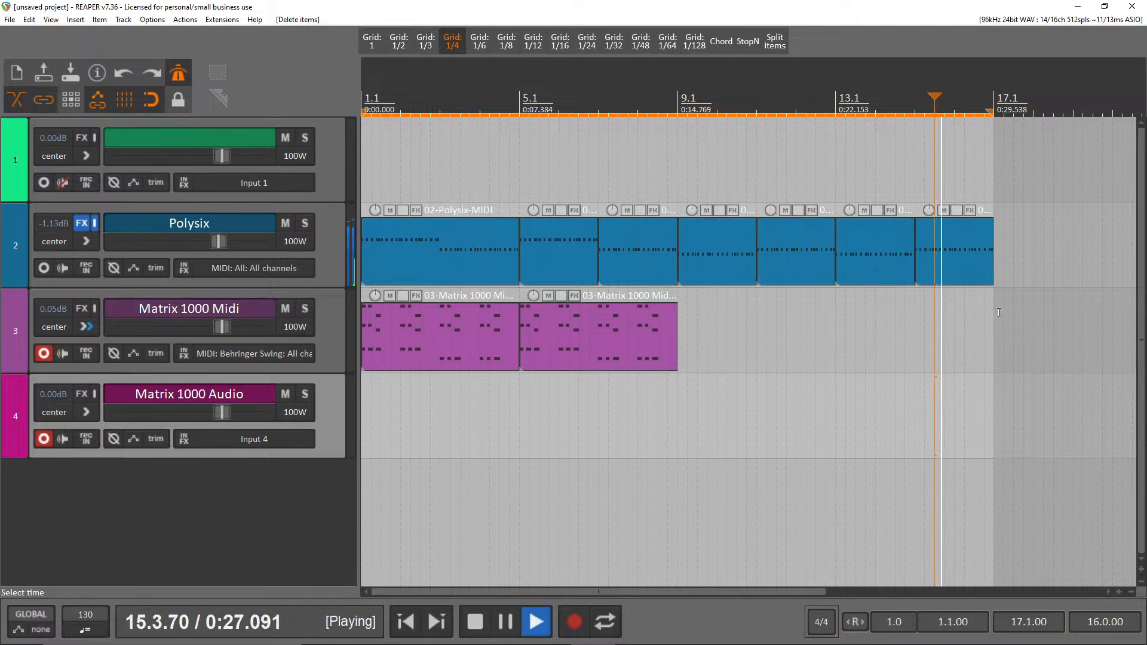
{"action": "key", "text": "space"}
{"action": "double_click", "coordinate": [964, 269]}
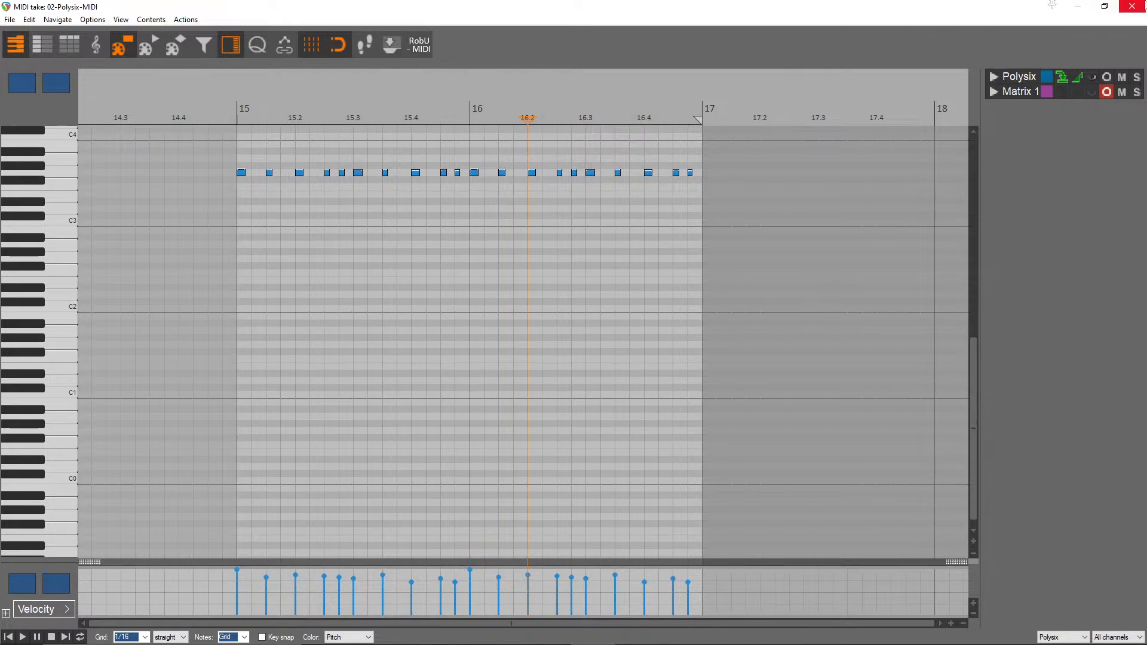
{"action": "left_click", "coordinate": [1132, 6]}
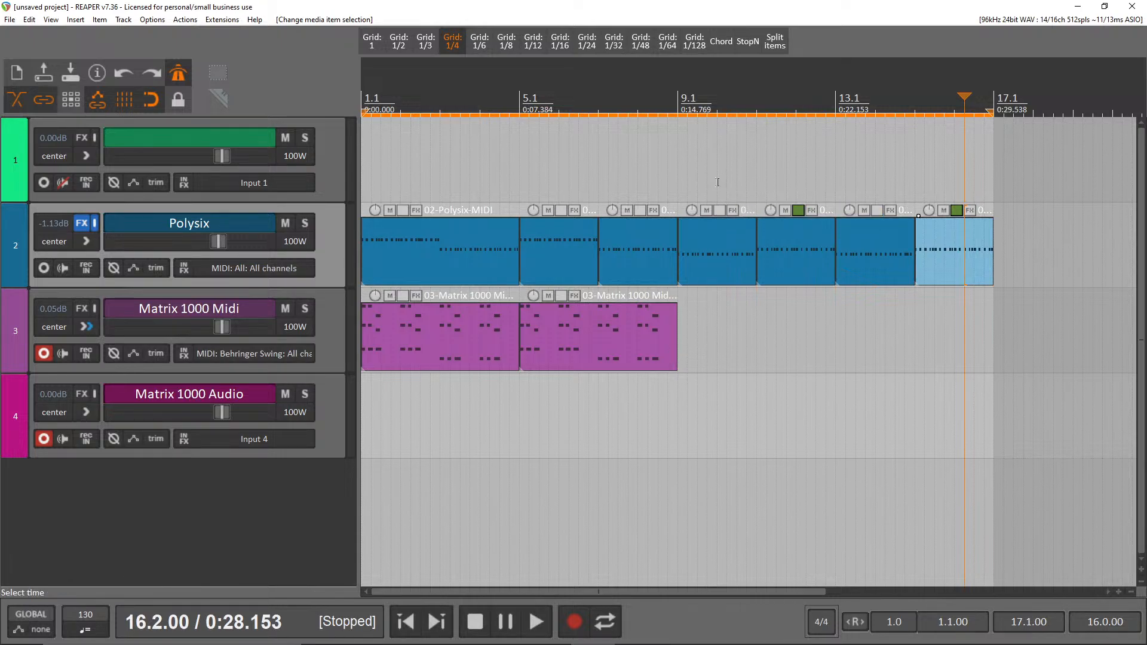
- Replace the two Polysix items in bars 5 to 8 with a pooled copy of the four-bar opening item
{"action": "left_click", "coordinate": [663, 263]}
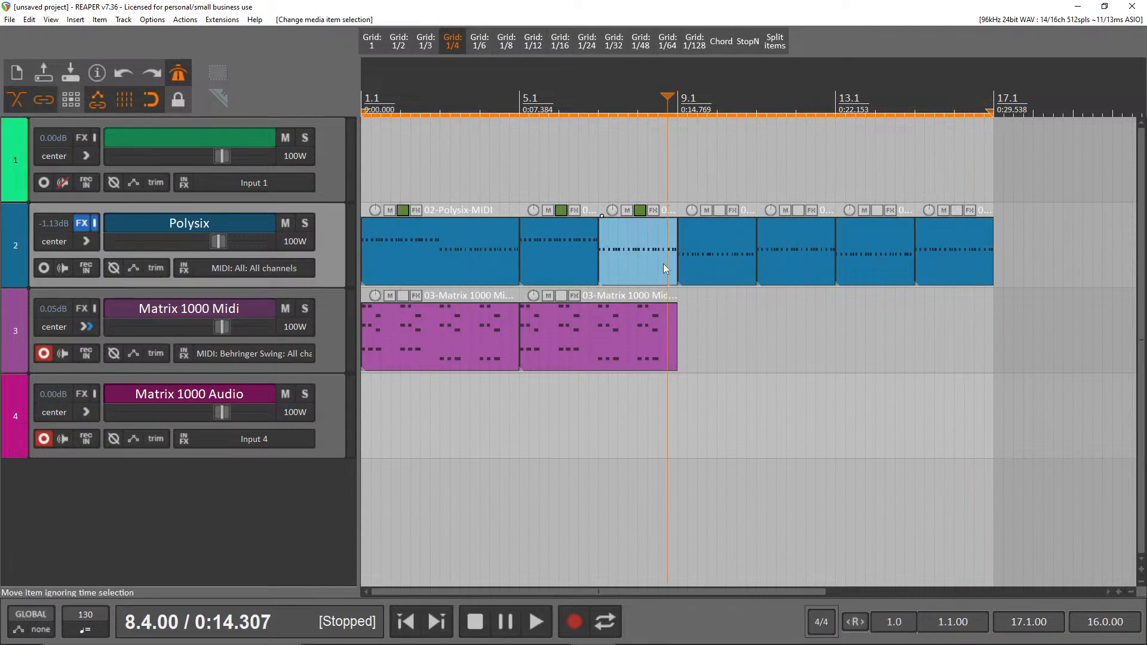
{"action": "left_click", "coordinate": [773, 251], "text": "ctrl"}
{"action": "left_click", "coordinate": [956, 262], "text": "ctrl"}
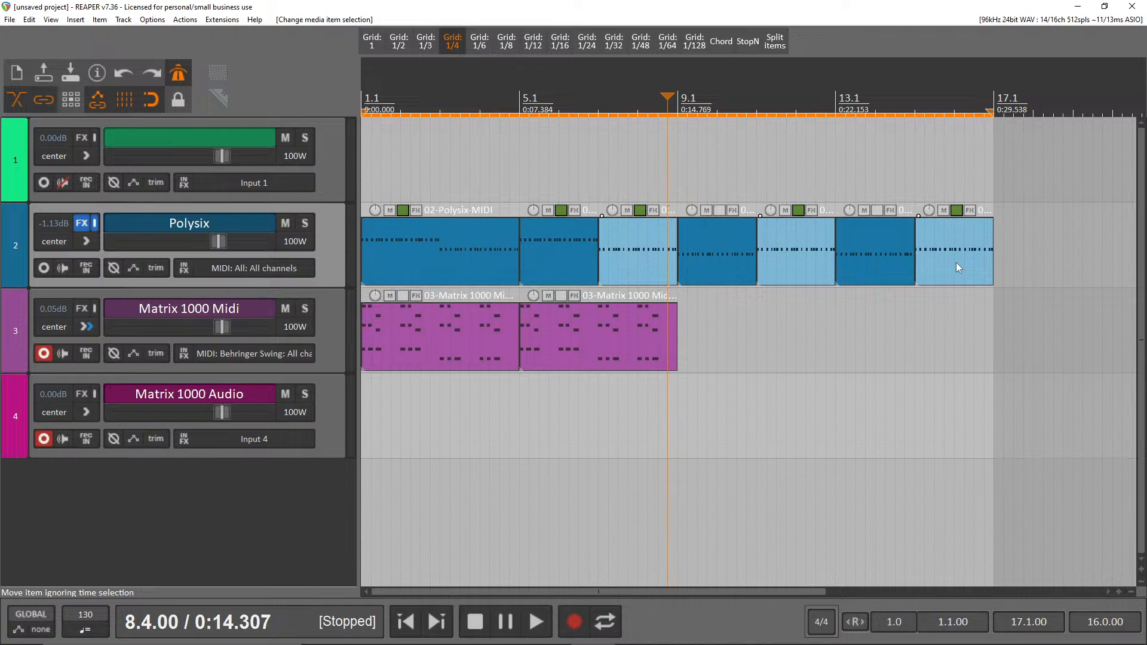
{"action": "left_click_drag", "start_coordinate": [575, 253], "coordinate": [601, 260]}
{"action": "key", "text": "Delete"}
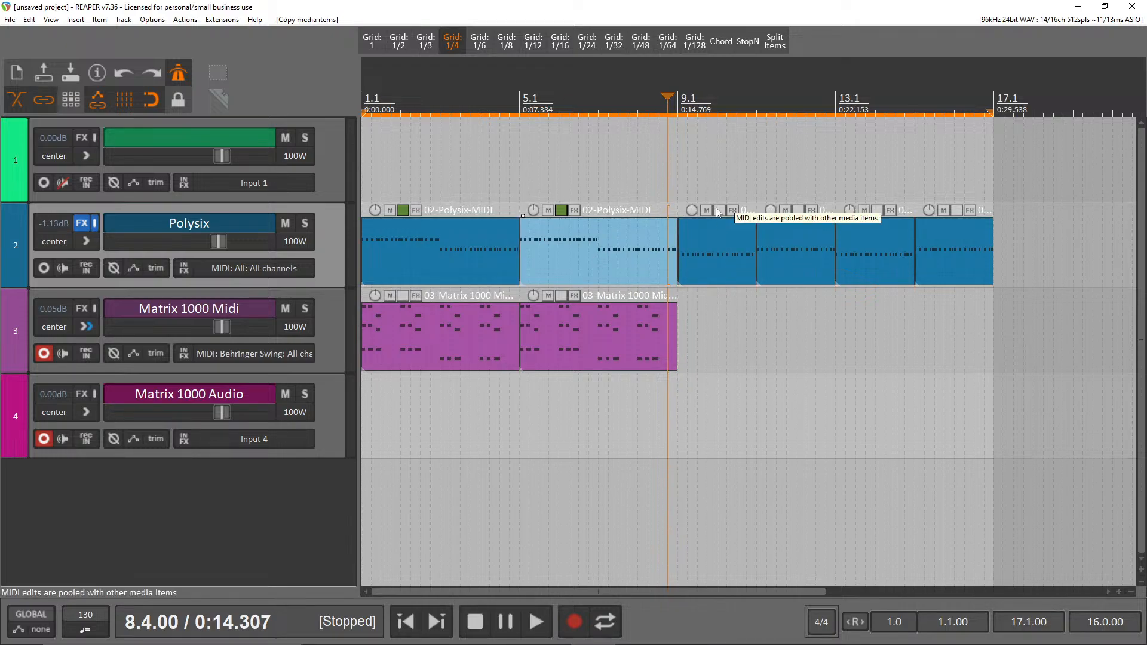
- Set the two Polysix items at bars 9 and 11 to random colors
{"action": "left_click_drag", "start_coordinate": [786, 259], "coordinate": [784, 260]}
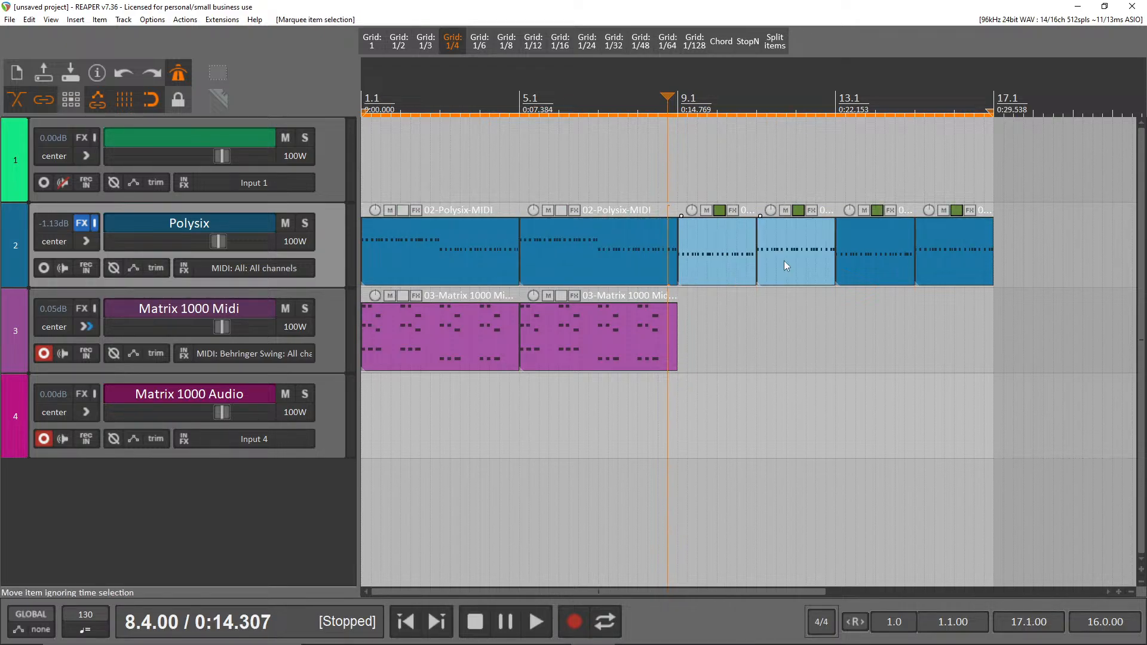
{"action": "right_click", "coordinate": [783, 260]}
{"action": "mouse_move", "coordinate": [909, 245]}
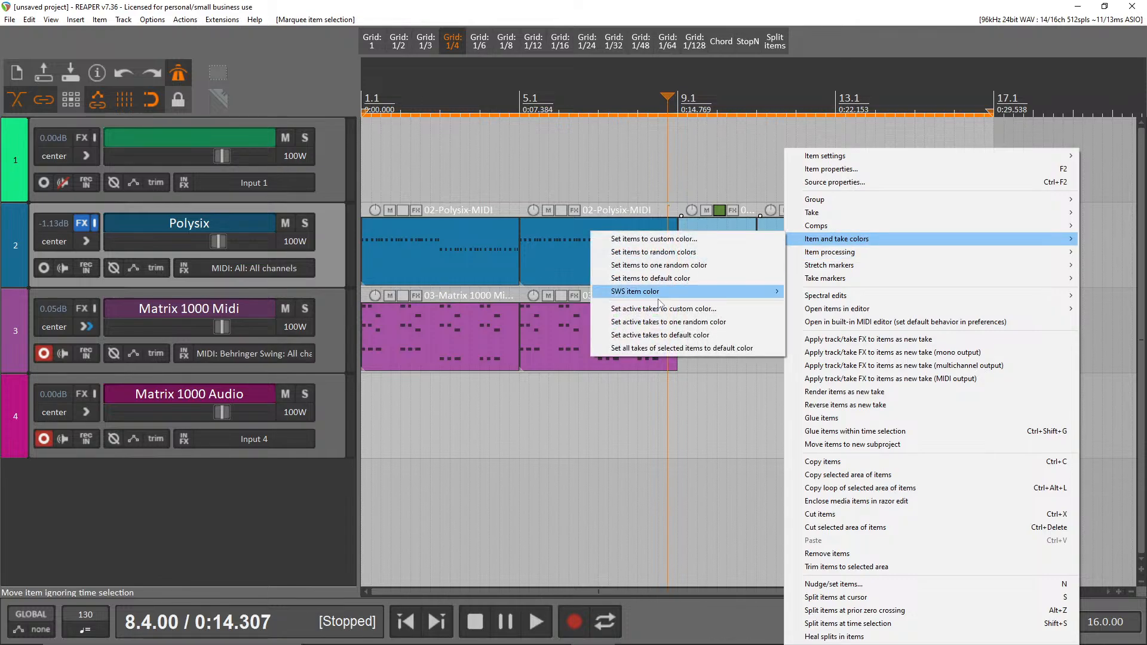
{"action": "left_click", "coordinate": [694, 254]}
- Replace the last two Polysix items, at bars 13 and 15, with pooled copies of the two recolored items
{"action": "left_click_drag", "start_coordinate": [882, 186], "coordinate": [963, 299]}
{"action": "key", "text": "Delete"}
{"action": "left_click_drag", "start_coordinate": [943, 353], "coordinate": [871, 249]}
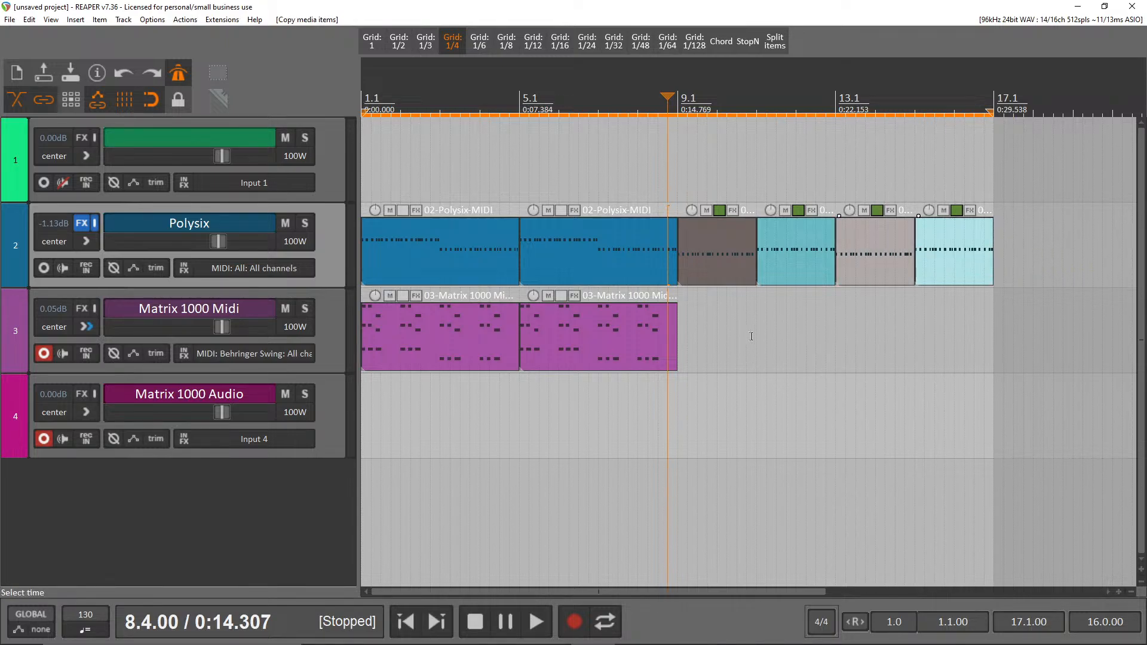
- Place an independent copy of the Matrix 1000 Midi item at bar 9 and lower its lowest notes in bars 9 and 10 by three semitones
{"action": "left_click_drag", "start_coordinate": [600, 336], "coordinate": [769, 338]}
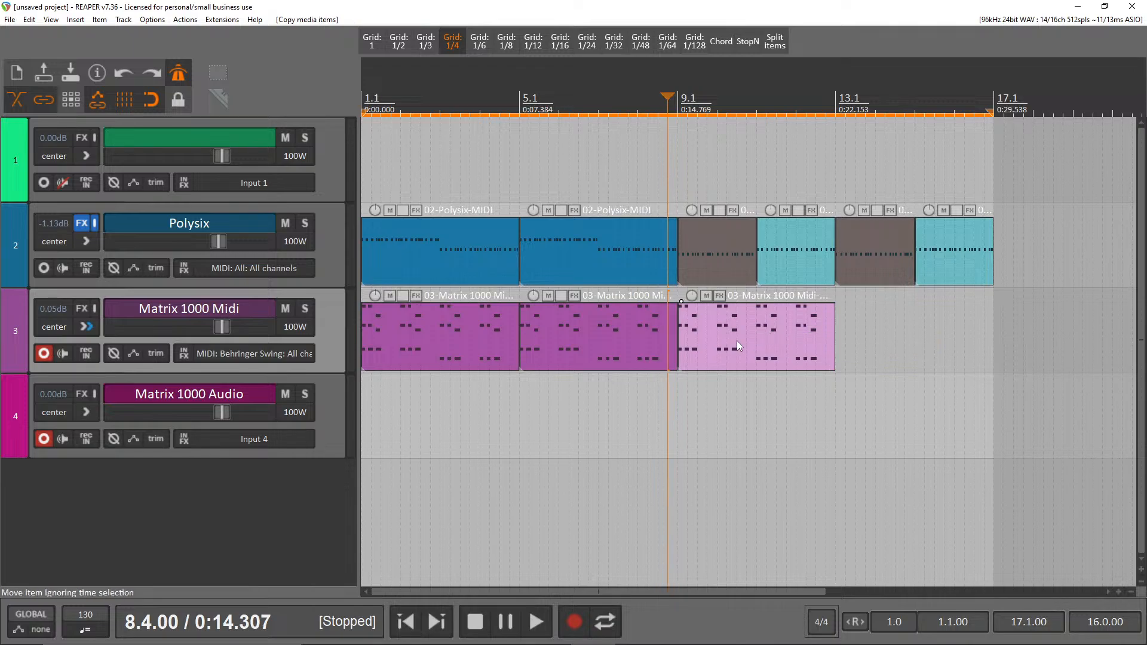
{"action": "double_click", "coordinate": [737, 340]}
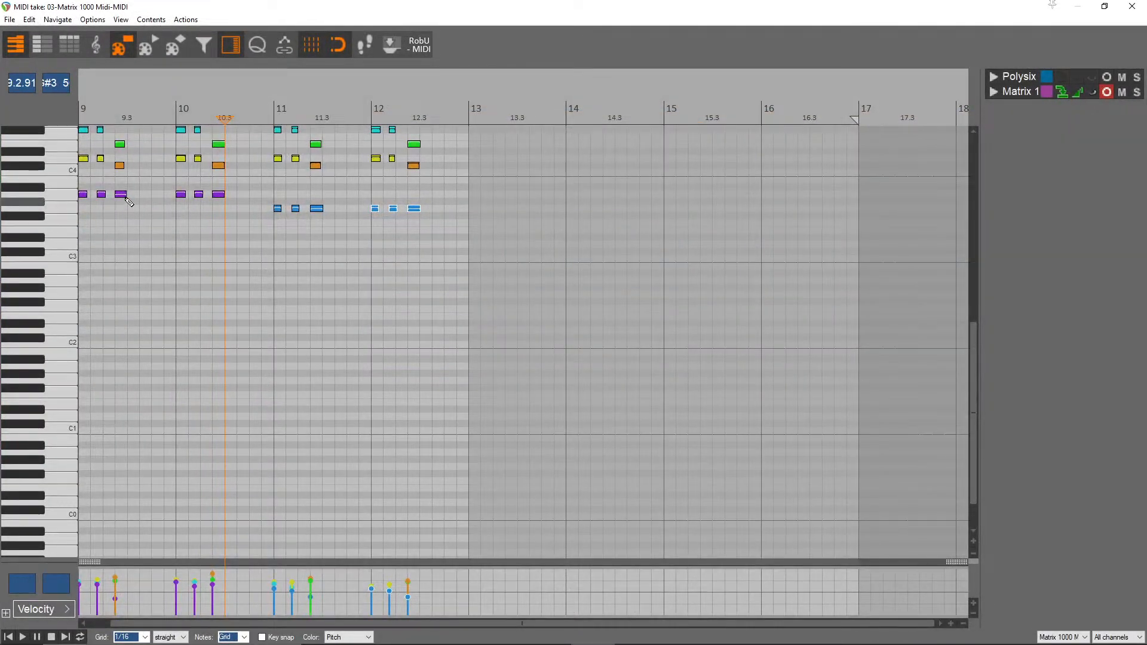
{"action": "left_click_drag", "start_coordinate": [233, 217], "coordinate": [71, 196]}
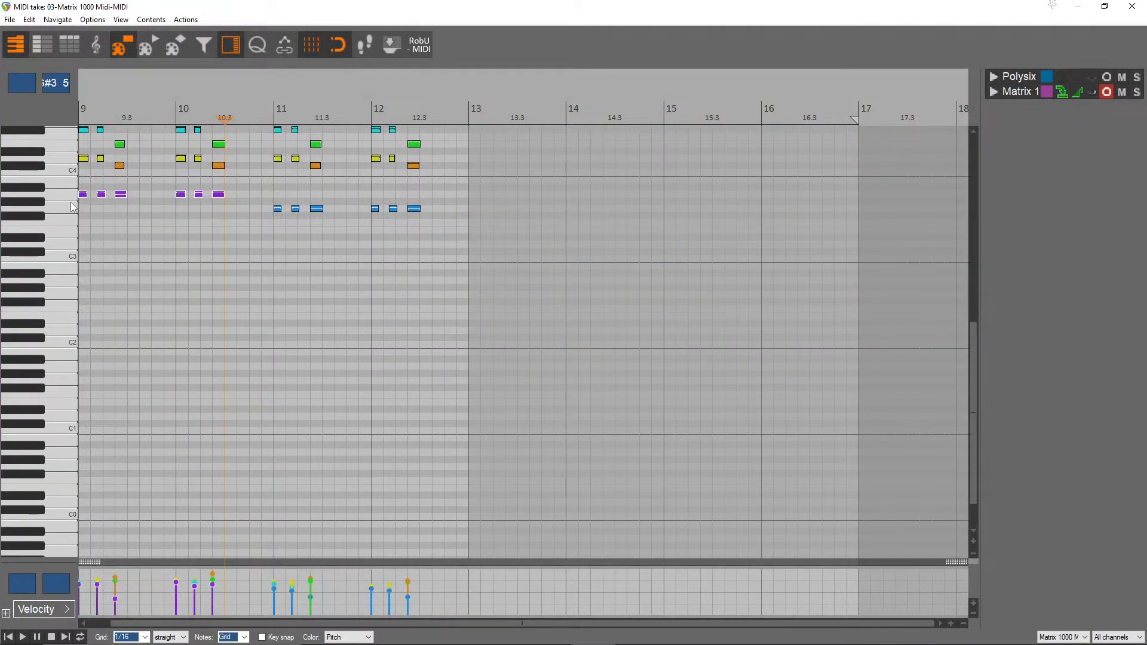
{"action": "key", "text": "Down"}
{"action": "key", "text": "Down"}
{"action": "key", "text": "Down"}
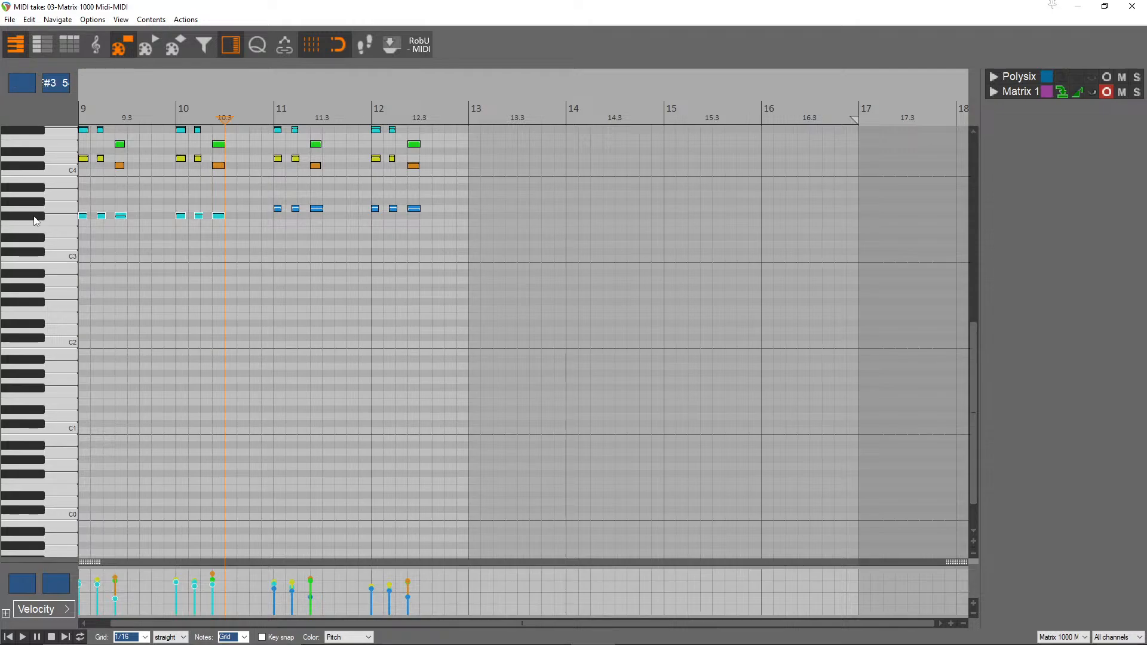
- Set the Matrix 1000 Midi item at bar 9 to one random color and place a pooled copy of it at bar 13
{"action": "left_click", "coordinate": [1141, 5]}
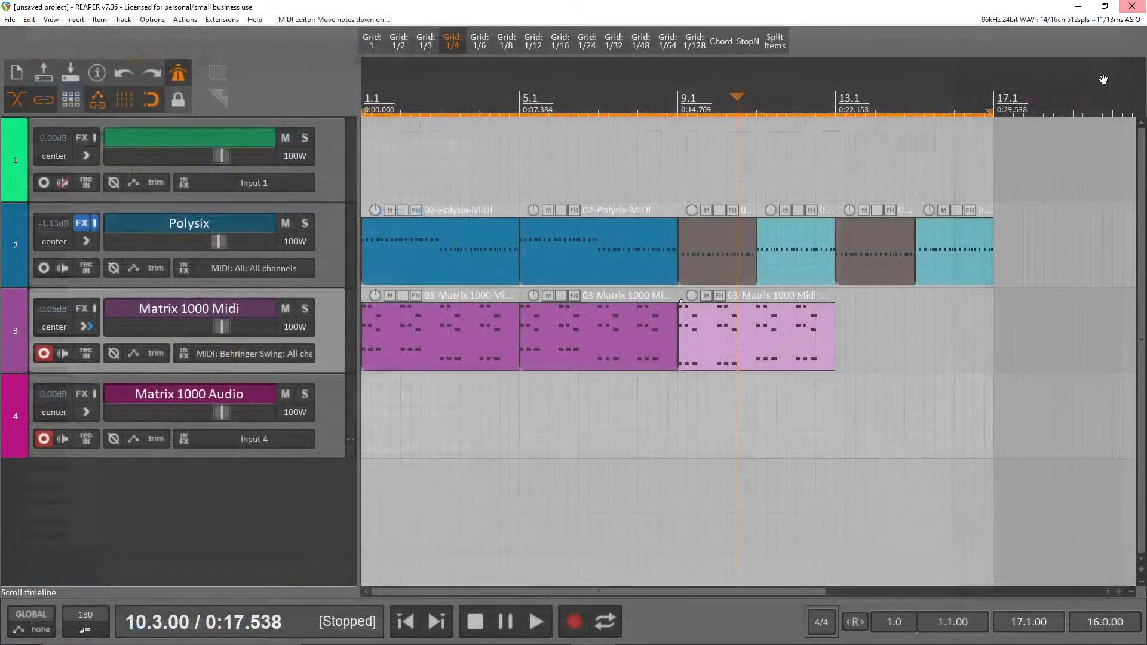
{"action": "left_click_drag", "start_coordinate": [894, 367], "coordinate": [718, 332]}
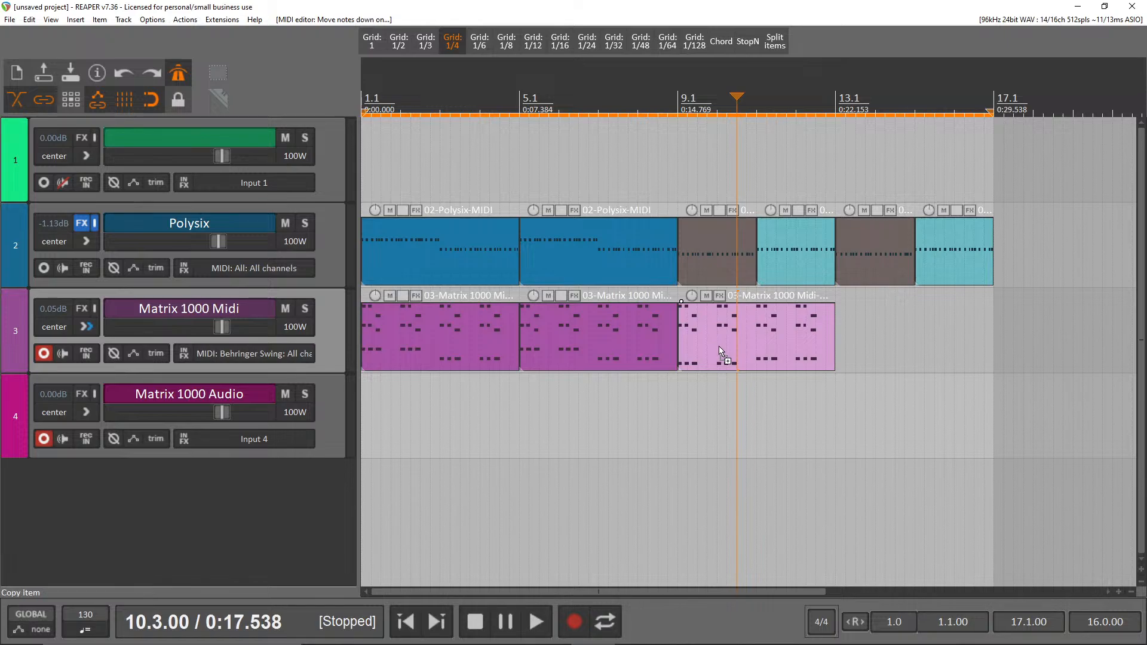
{"action": "right_click", "coordinate": [732, 349]}
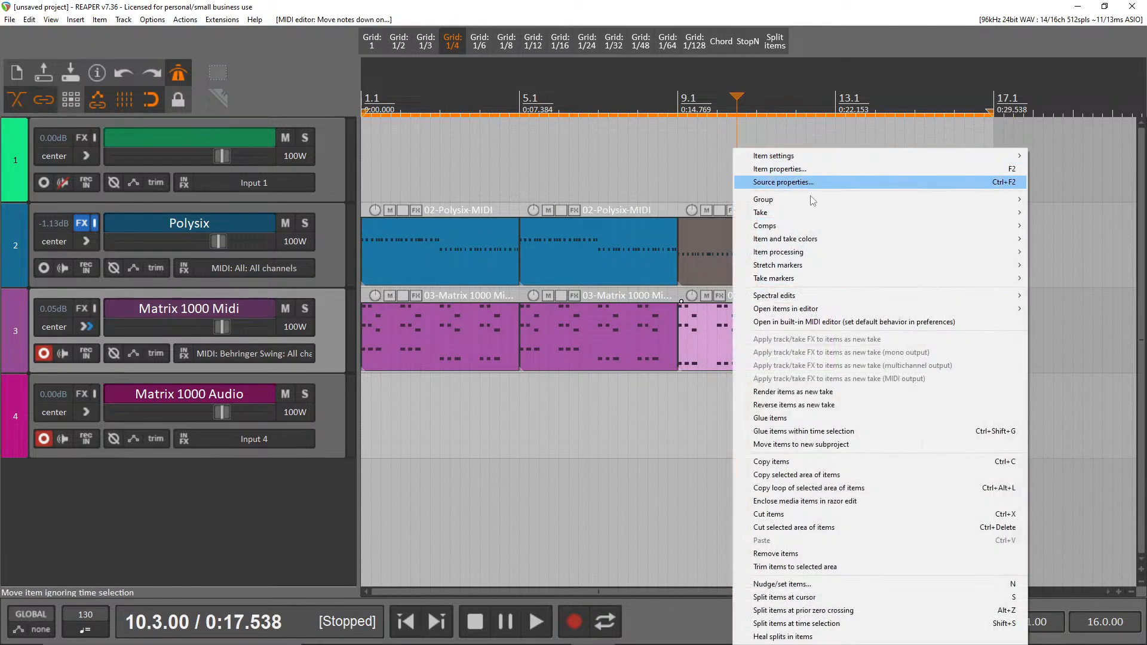
{"action": "mouse_move", "coordinate": [815, 241]}
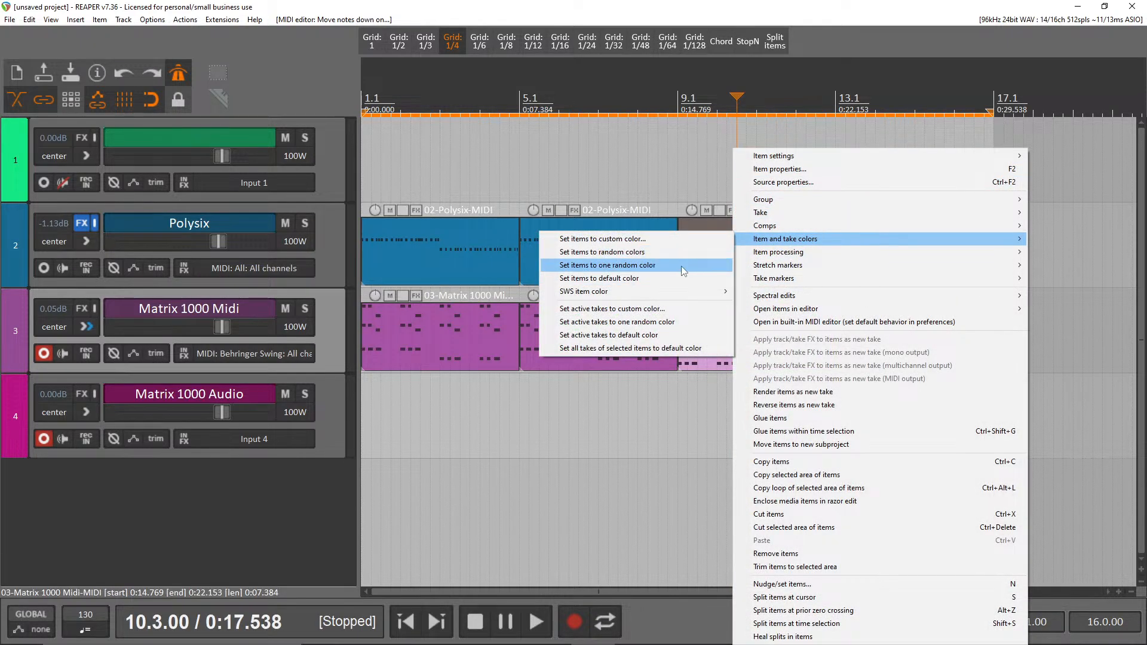
{"action": "left_click", "coordinate": [681, 267]}
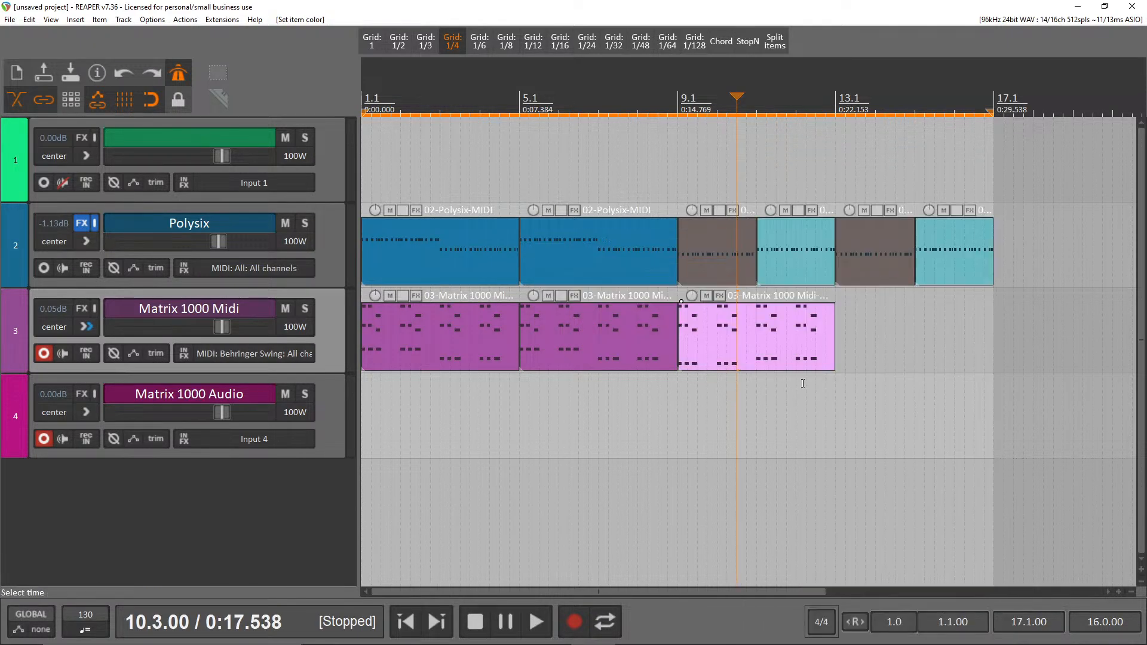
{"action": "right_click", "coordinate": [761, 354]}
{"action": "mouse_move", "coordinate": [832, 242]}
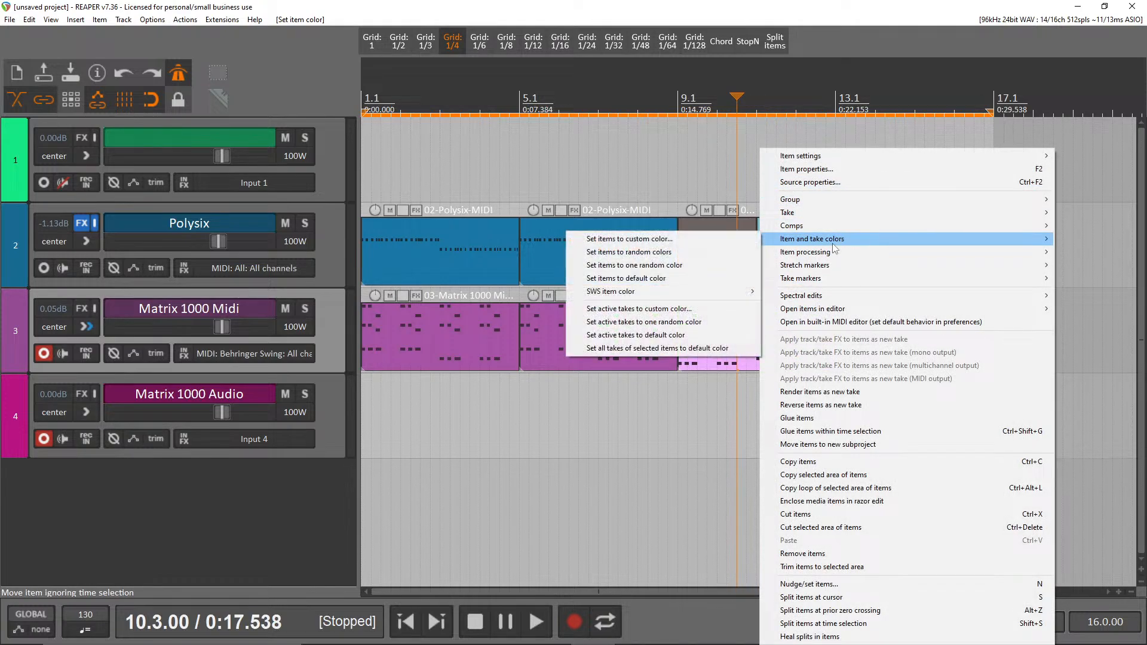
{"action": "left_click", "coordinate": [686, 265]}
{"action": "left_click_drag", "start_coordinate": [913, 360], "coordinate": [681, 306]}
{"action": "left_click_drag", "start_coordinate": [735, 345], "coordinate": [860, 334]}
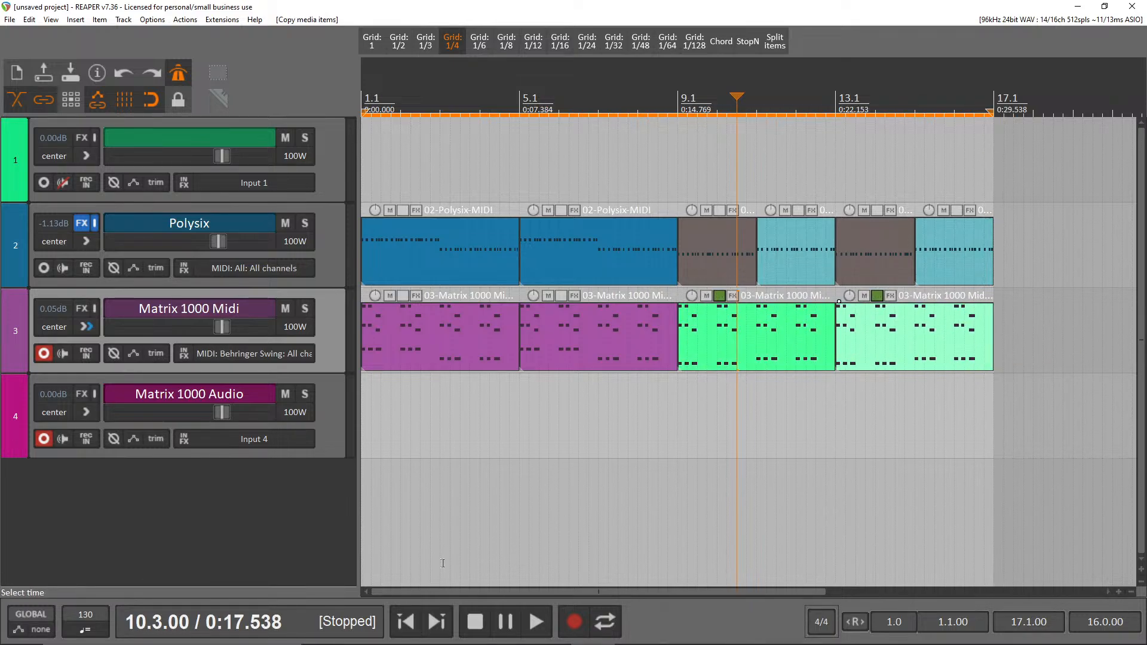
- Play the 16-bar arrangement from the beginning, stop playback and dismiss the open dialog
{"action": "key", "text": "Home"}
{"action": "key", "text": "space"}
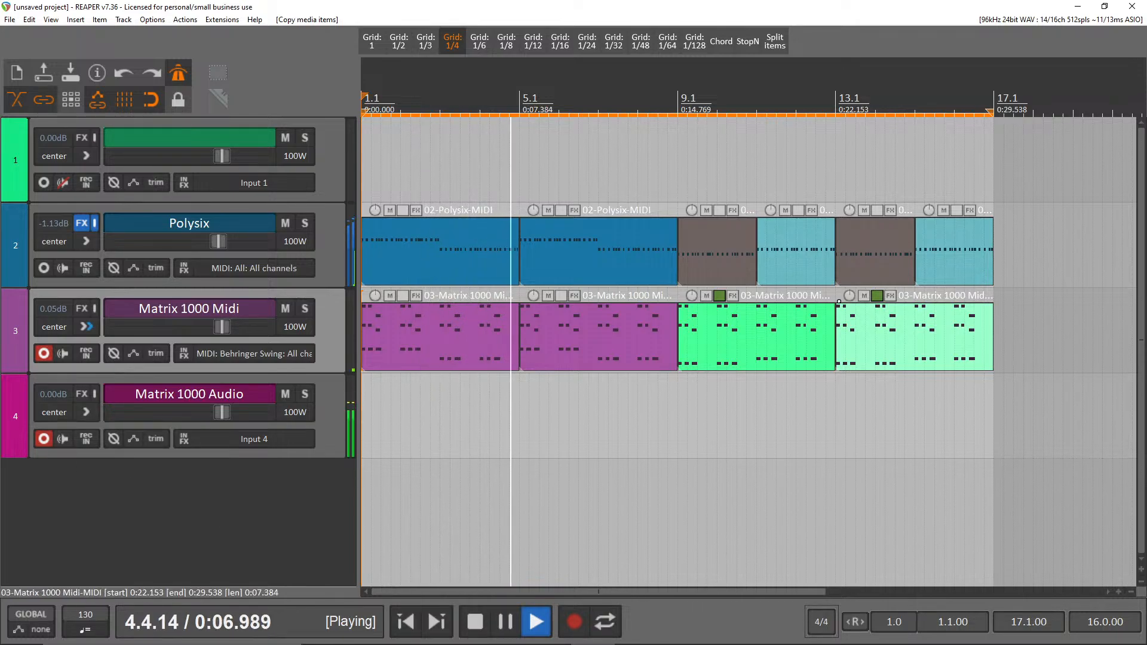
{"action": "key", "text": "space"}
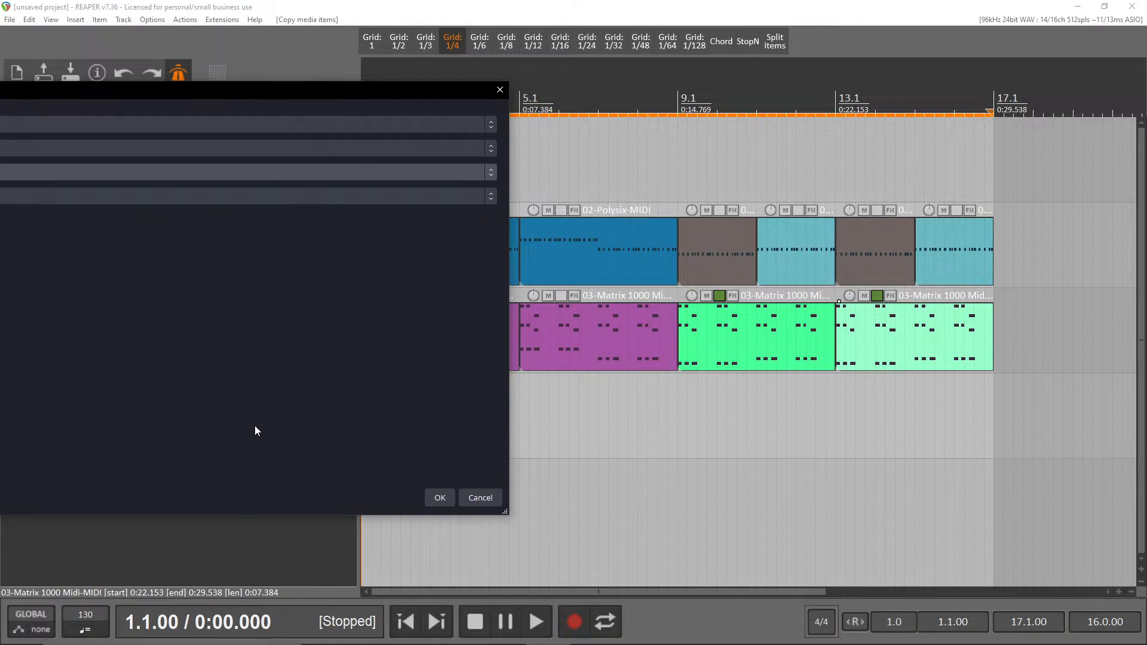
{"action": "key", "text": "Escape"}
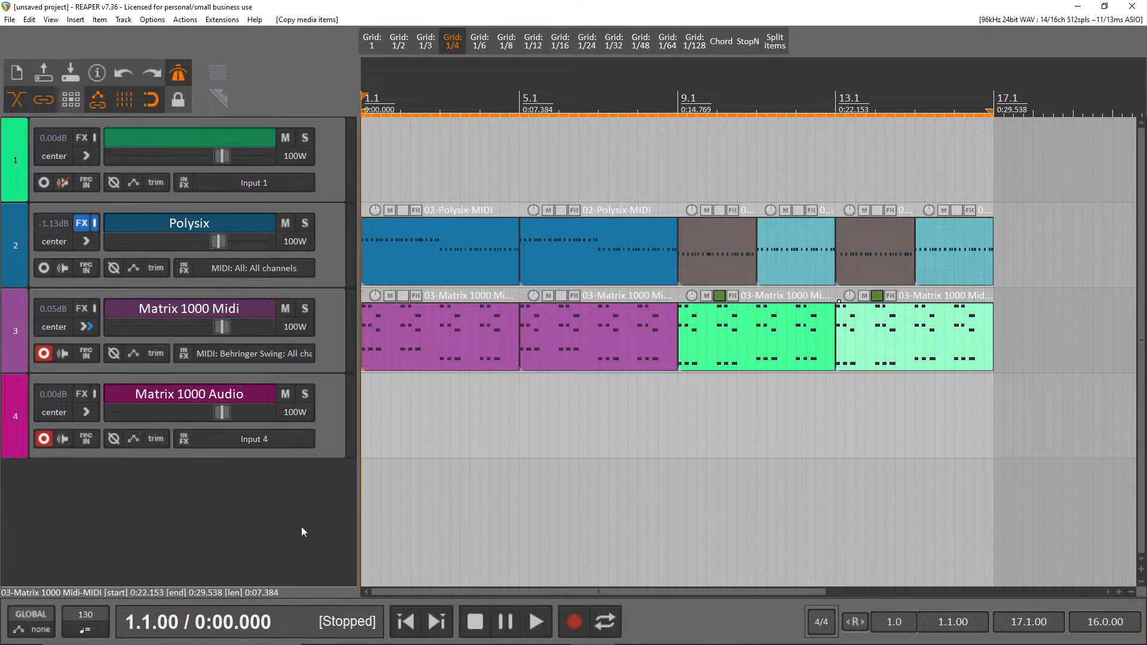
- Save the project as "start" in the Reaper Files folder with its own subdirectory, and close the leftover dialog
{"action": "key", "text": "ctrl+s"}
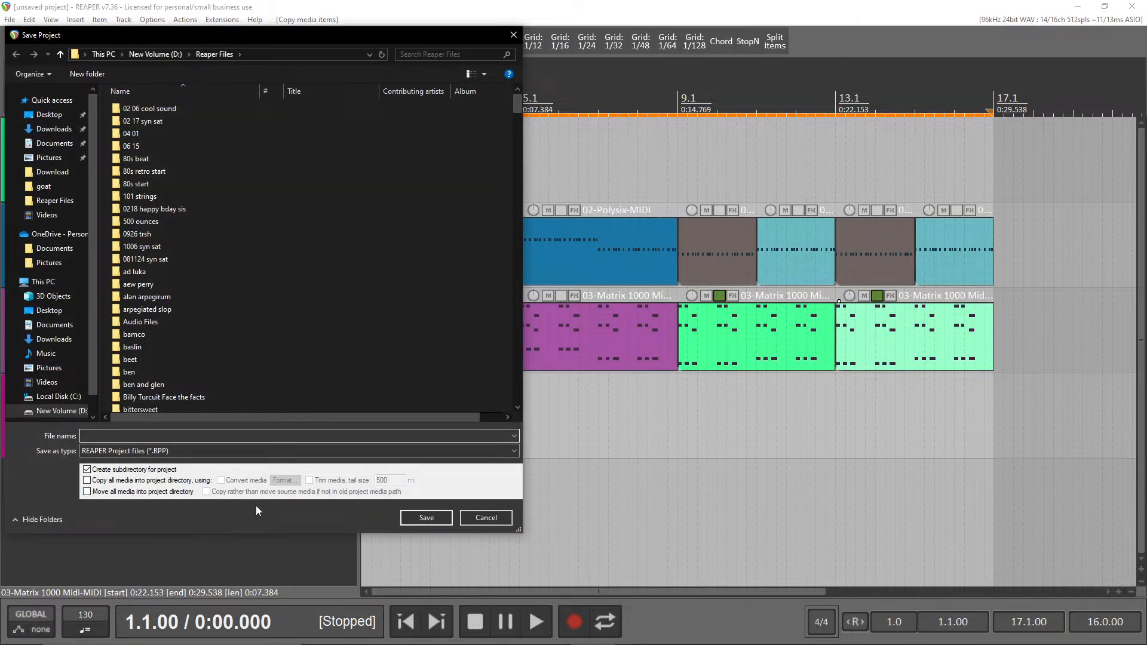
{"action": "type", "text": "start"}
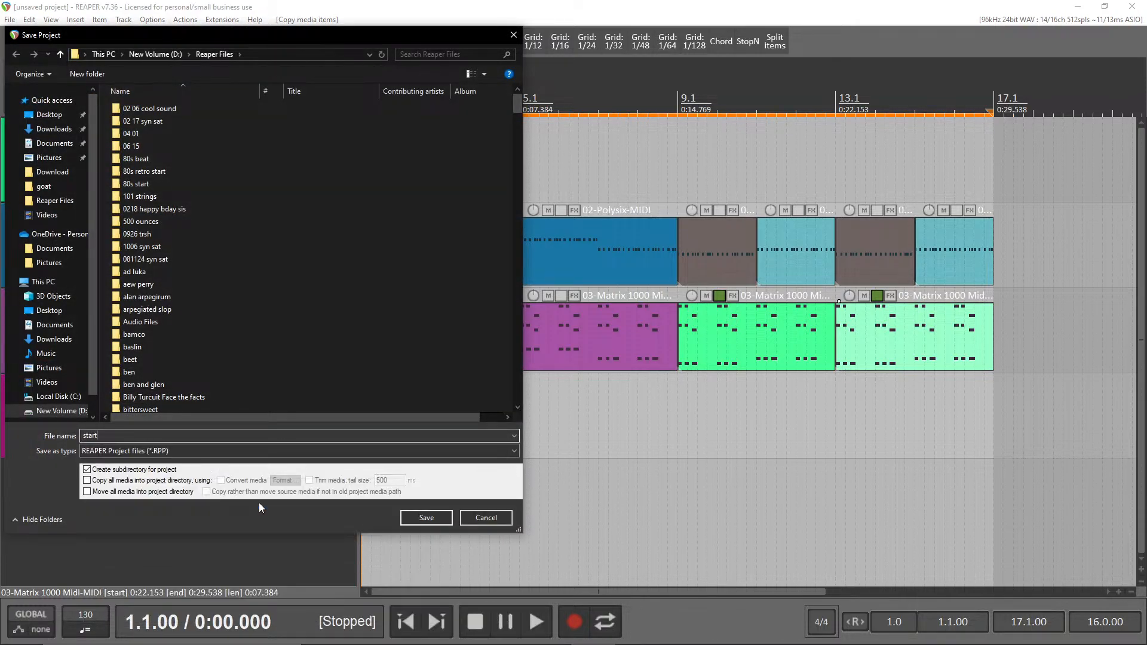
{"action": "key", "text": "Return"}
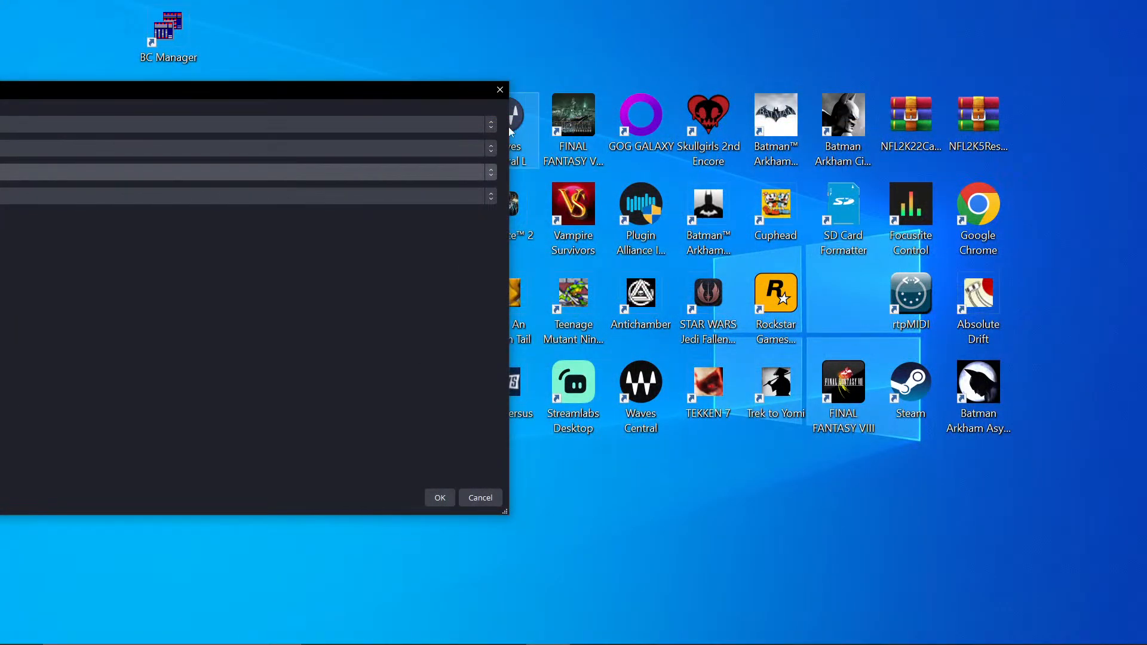
{"action": "left_click", "coordinate": [500, 89]}
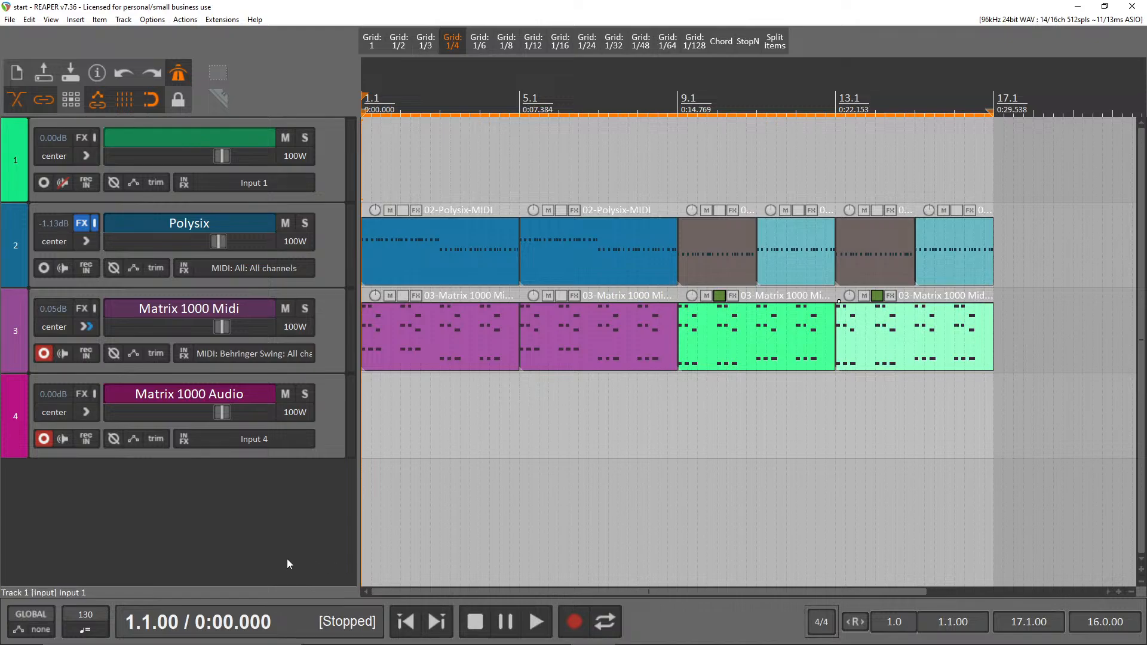
- Play the arrangement from the start, turn off the metronome and disarm the Matrix 1000 Midi track
{"action": "left_click", "coordinate": [536, 622]}
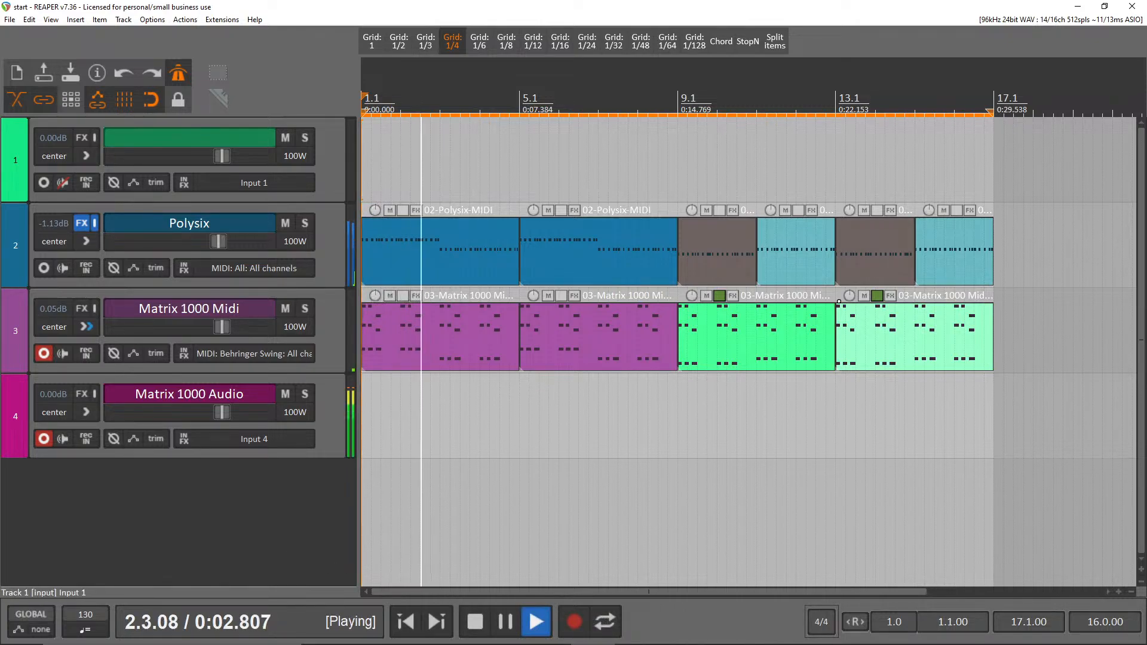
{"action": "left_click", "coordinate": [178, 73]}
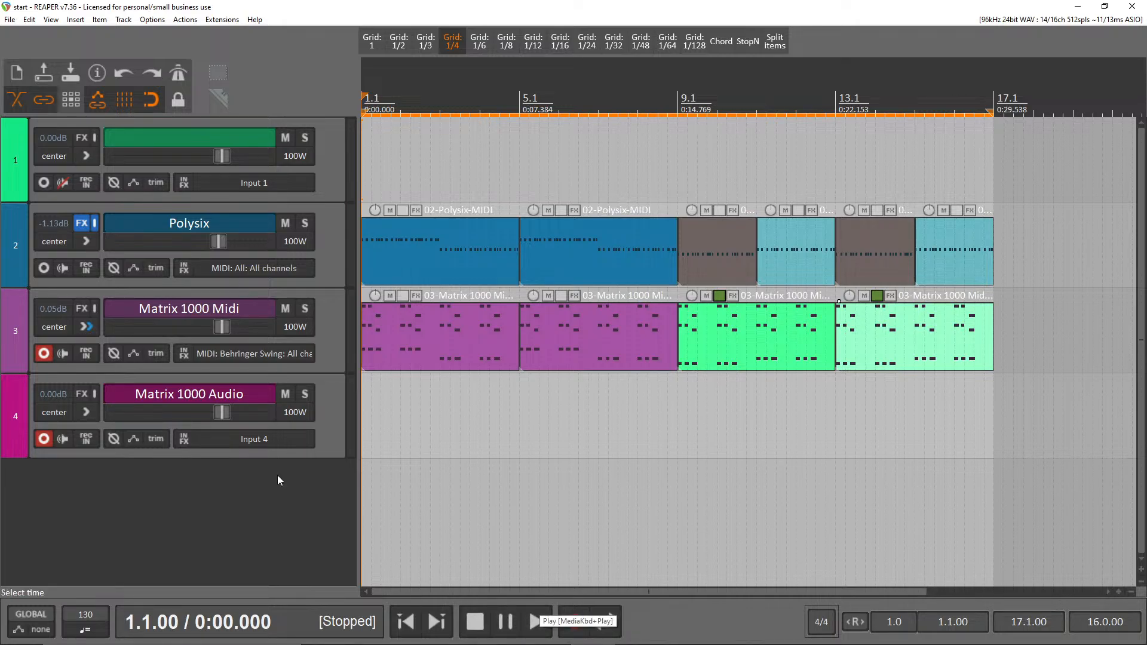
{"action": "left_click", "coordinate": [41, 352]}
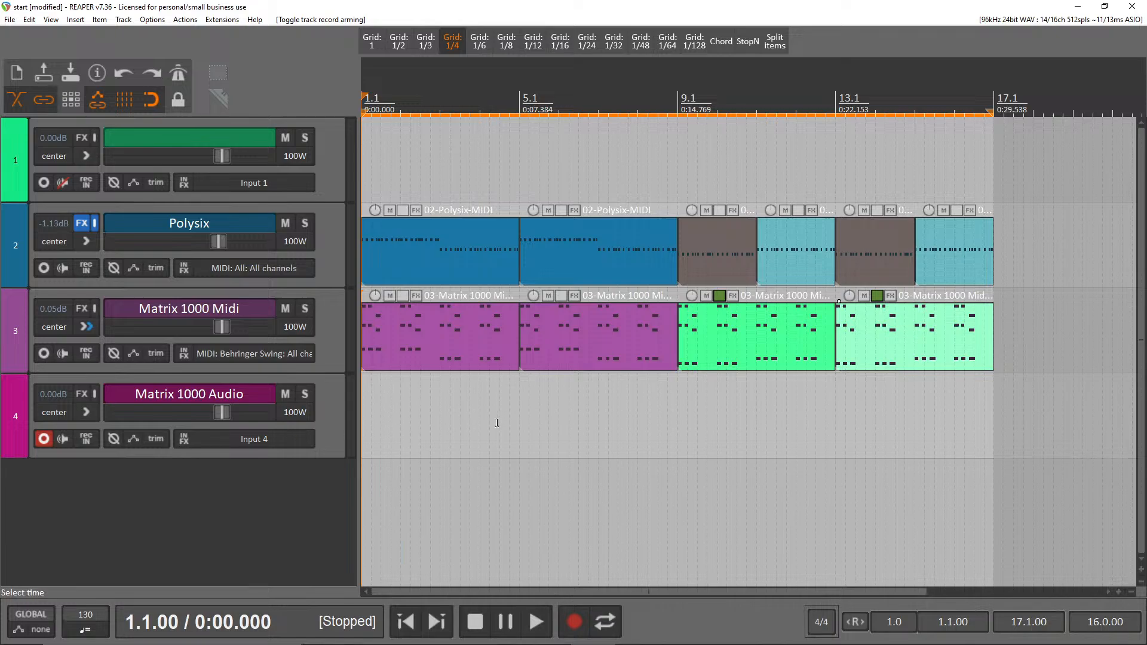
- Record the full arrangement onto the Matrix 1000 Audio track and trim the recorded item's end to bar 17
{"action": "left_click", "coordinate": [573, 622]}
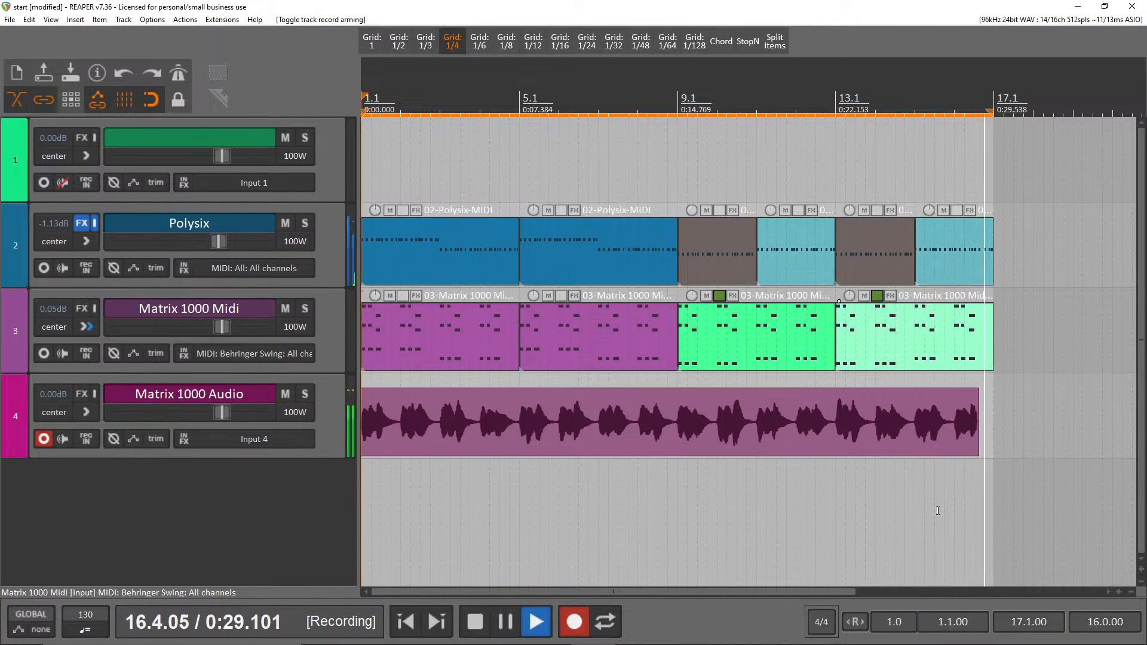
{"action": "key", "text": "space"}
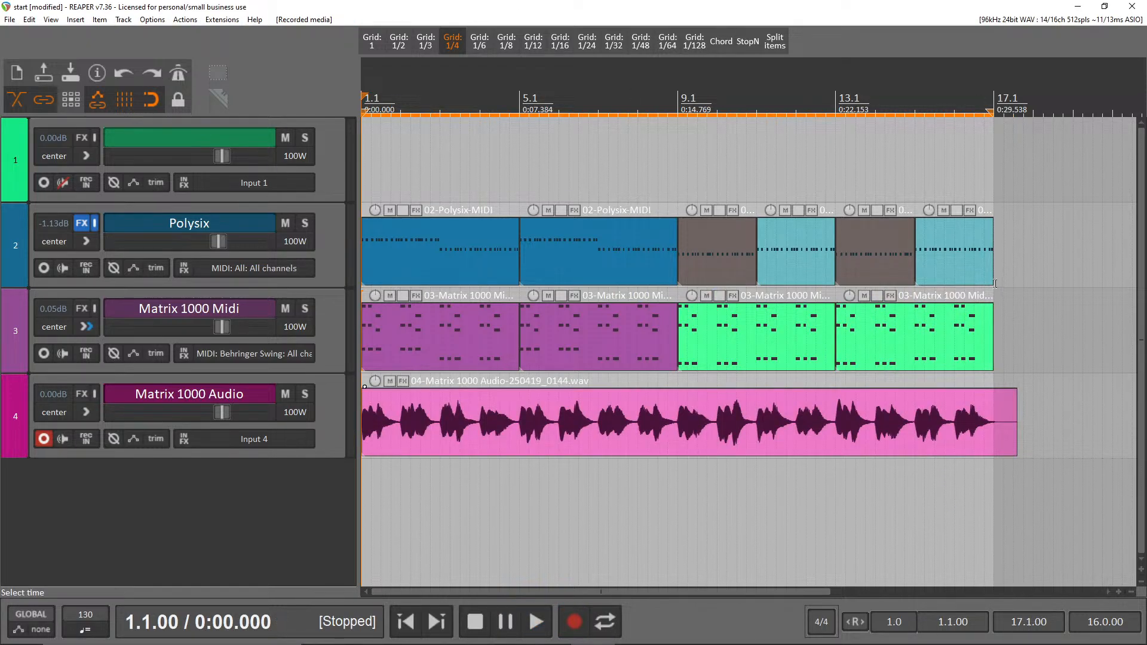
{"action": "left_click_drag", "start_coordinate": [1017, 417], "coordinate": [994, 425]}
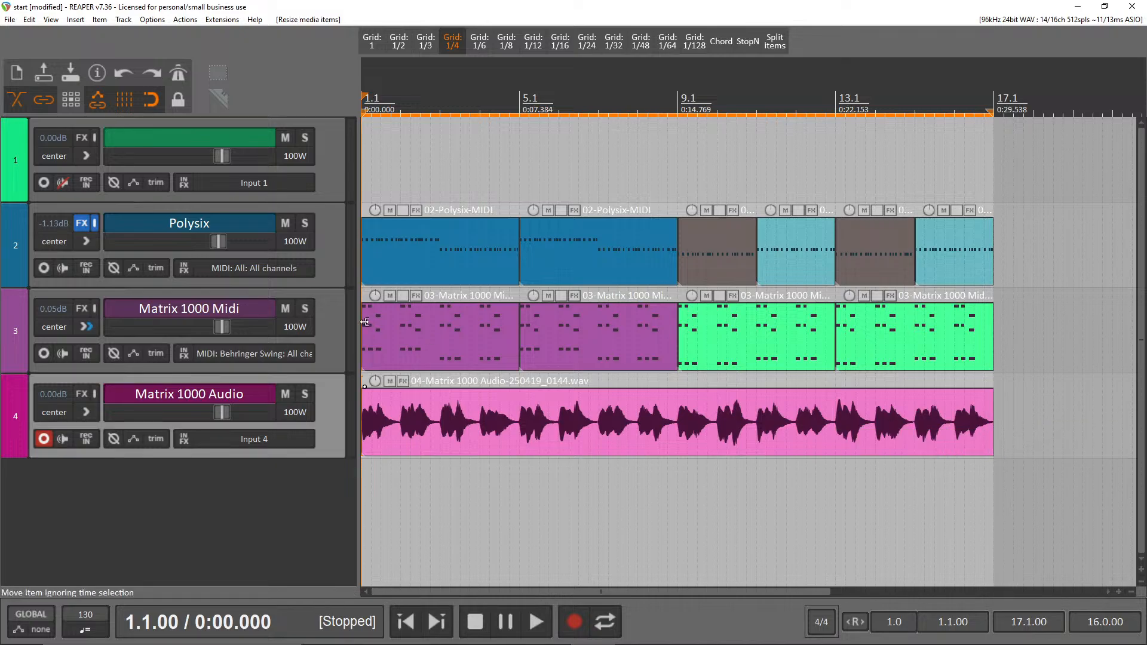
- Mute the Matrix 1000 Midi track and disarm the Matrix 1000 Audio track
{"action": "left_click", "coordinate": [286, 308]}
{"action": "left_click", "coordinate": [43, 440]}
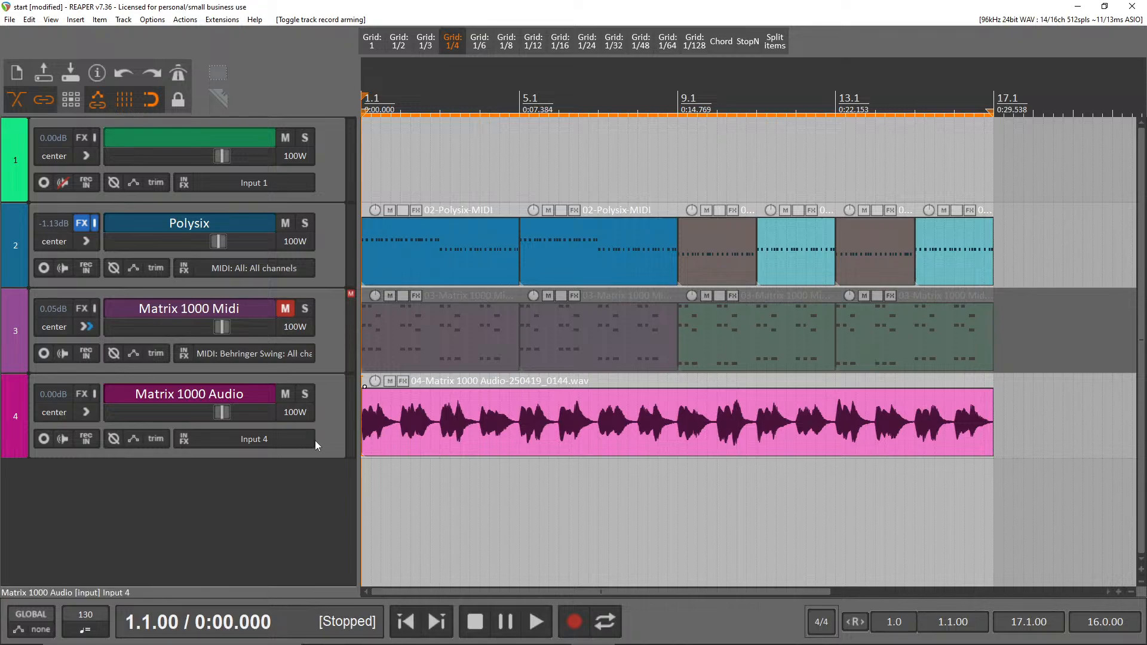
- Place the edit cursor at bar 9 and examine the recorded Matrix 1000 Audio waveform around it
{"action": "left_click", "coordinate": [682, 109]}
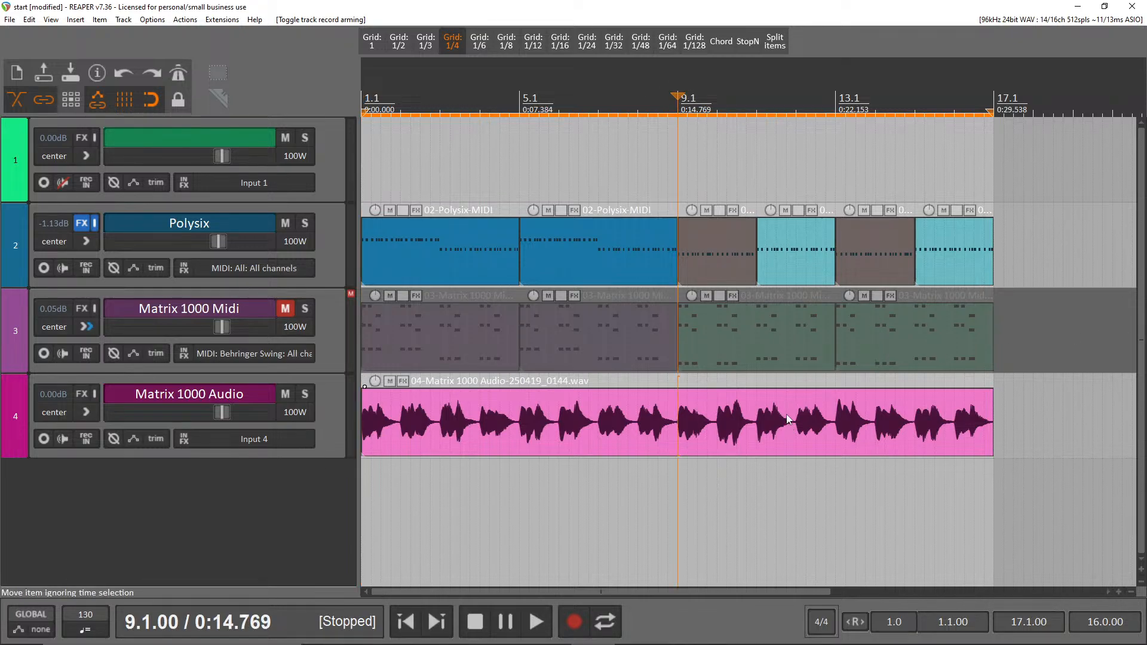
{"action": "scroll", "coordinate": [786, 416], "scroll_direction": "up", "scroll_amount": 2}
{"action": "scroll", "coordinate": [786, 415], "scroll_direction": "down", "scroll_amount": 4}
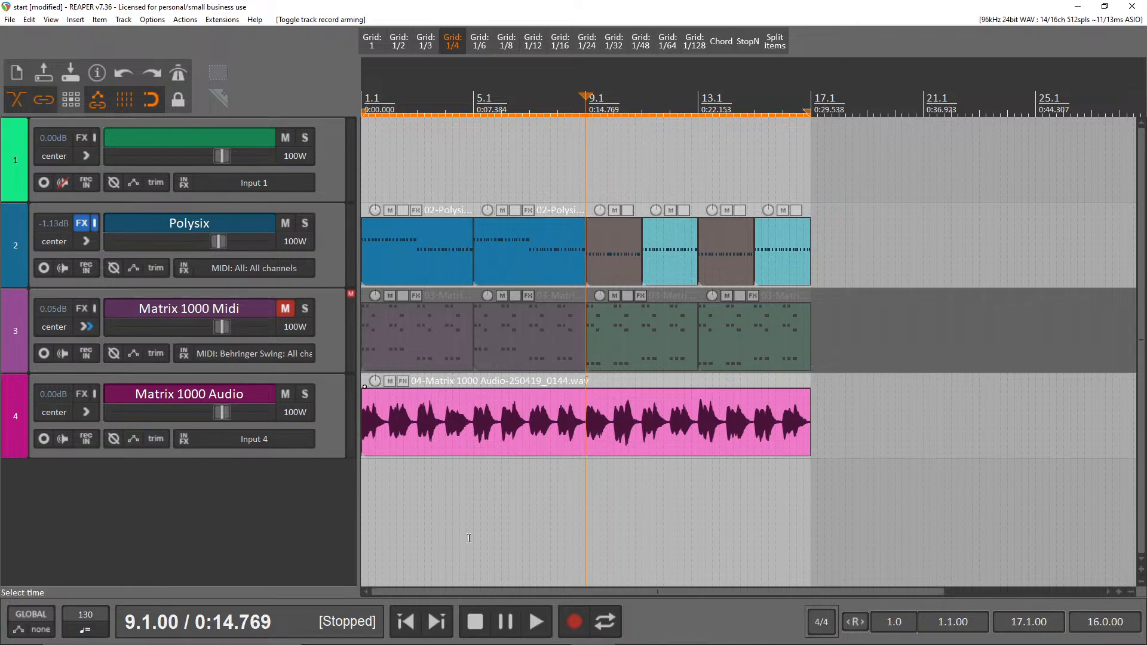
{"action": "scroll", "coordinate": [663, 471], "scroll_direction": "up", "scroll_amount": 8}
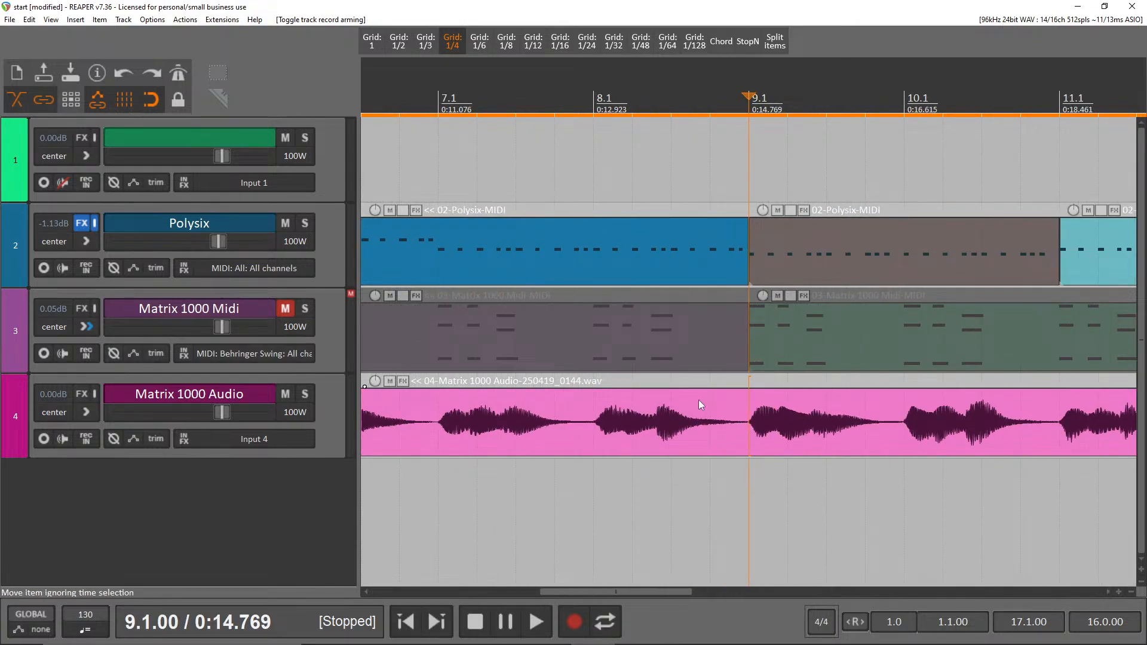
{"action": "scroll", "coordinate": [695, 410], "scroll_direction": "down", "scroll_amount": 5}
{"action": "scroll", "coordinate": [695, 435], "scroll_direction": "down", "scroll_amount": 3}
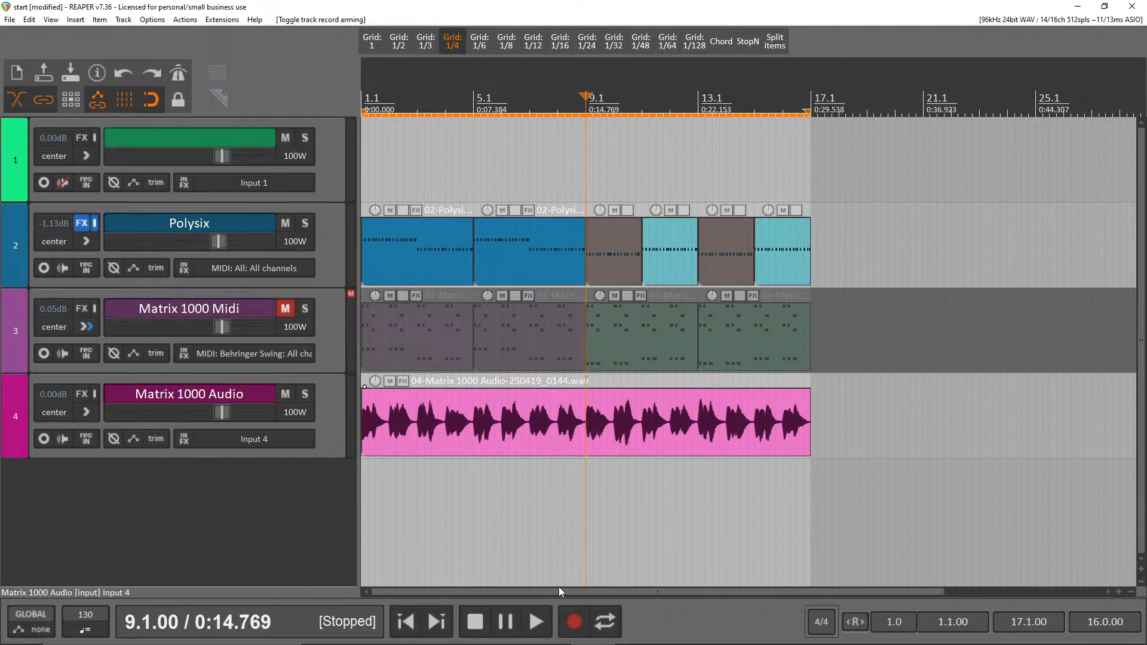
{"action": "right_click", "coordinate": [236, 496]}
{"action": "mouse_move", "coordinate": [421, 546]}
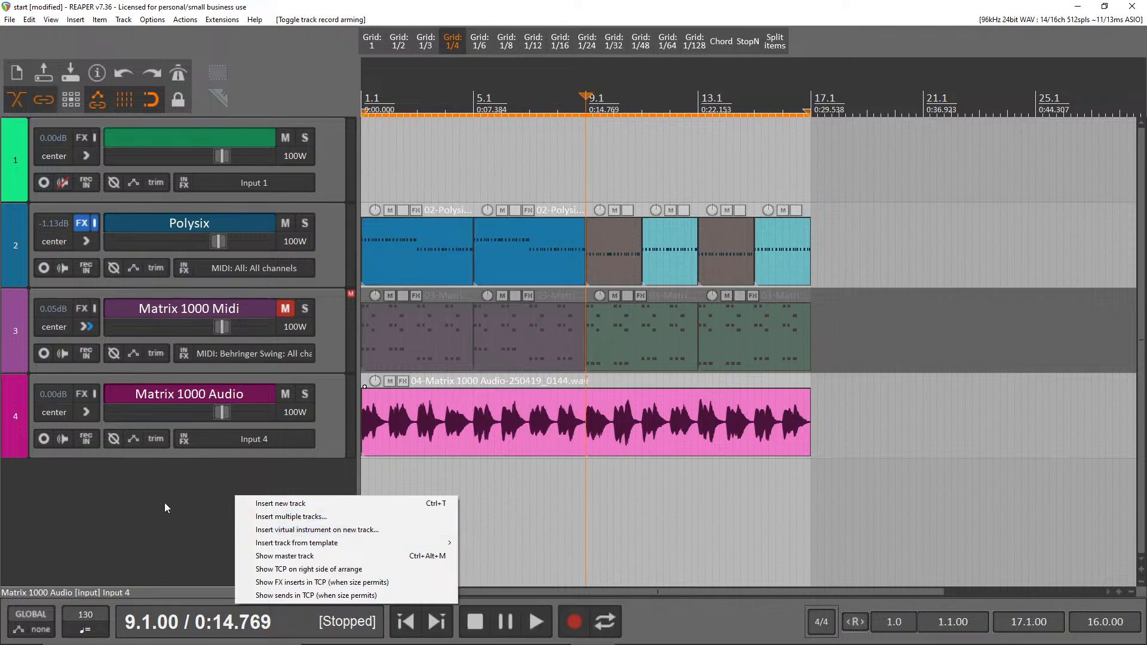
{"action": "left_click", "coordinate": [171, 505]}
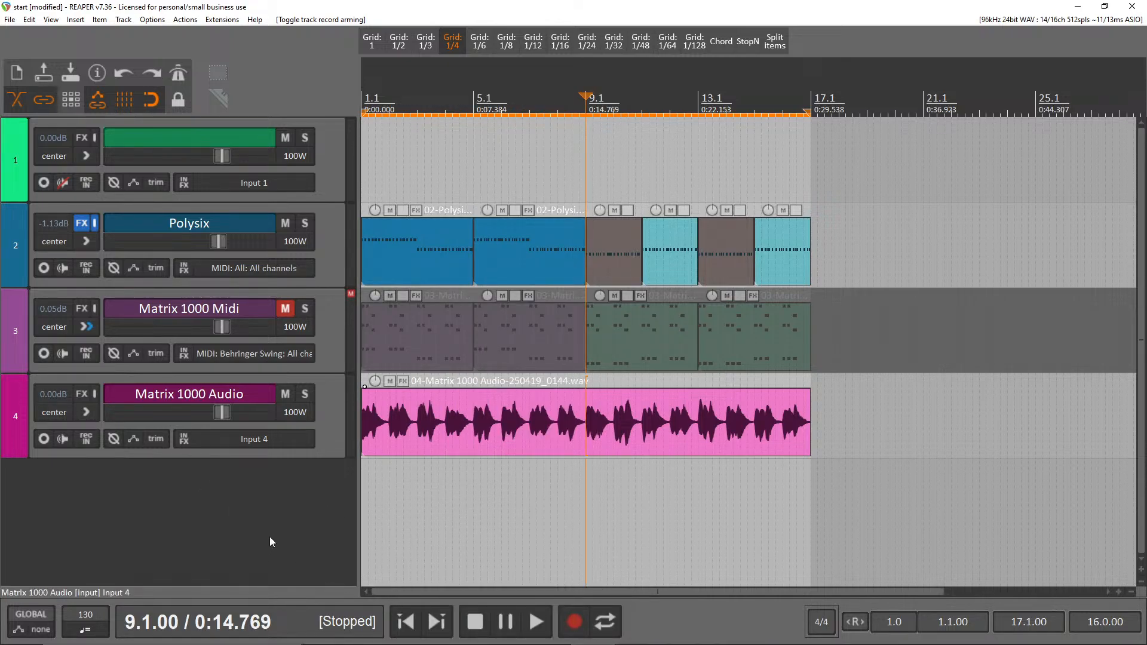
{"action": "left_click", "coordinate": [285, 308]}
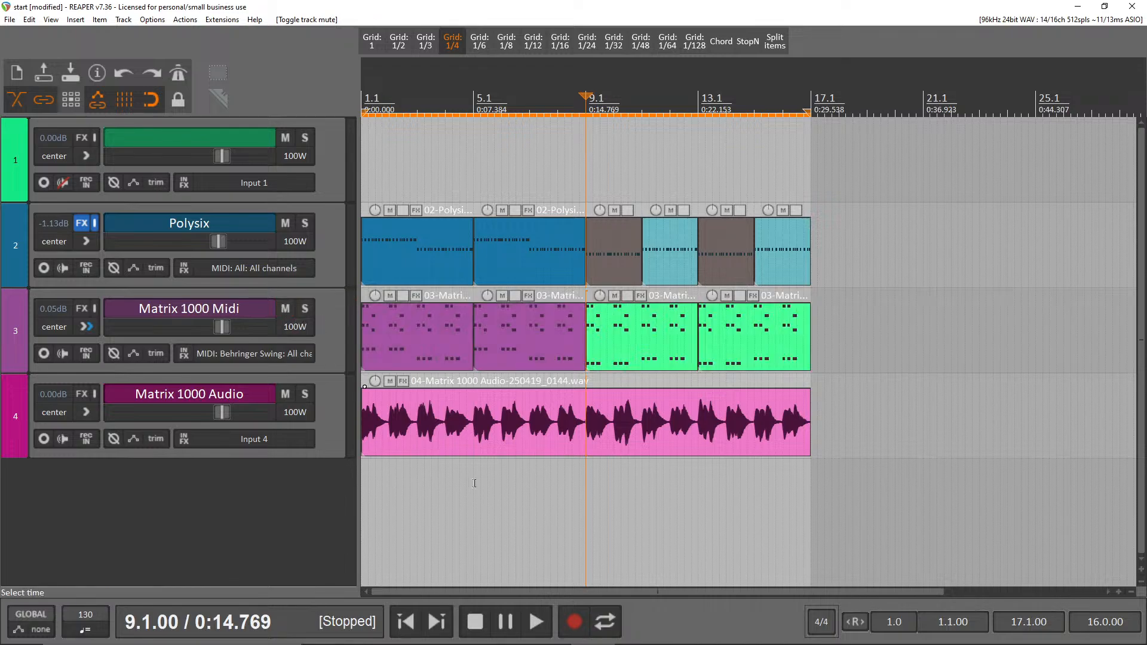
{"action": "left_click", "coordinate": [285, 308]}
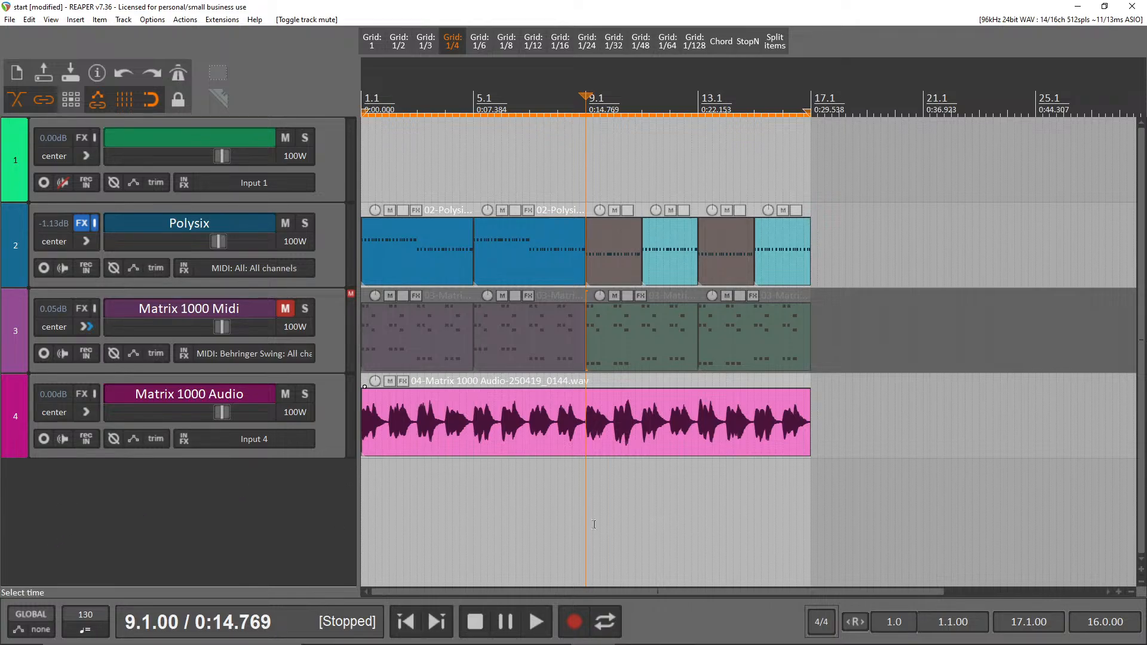
- Insert a track from the LABS template and check its LABS instrument window
{"action": "right_click", "coordinate": [256, 507]}
{"action": "mouse_move", "coordinate": [393, 551]}
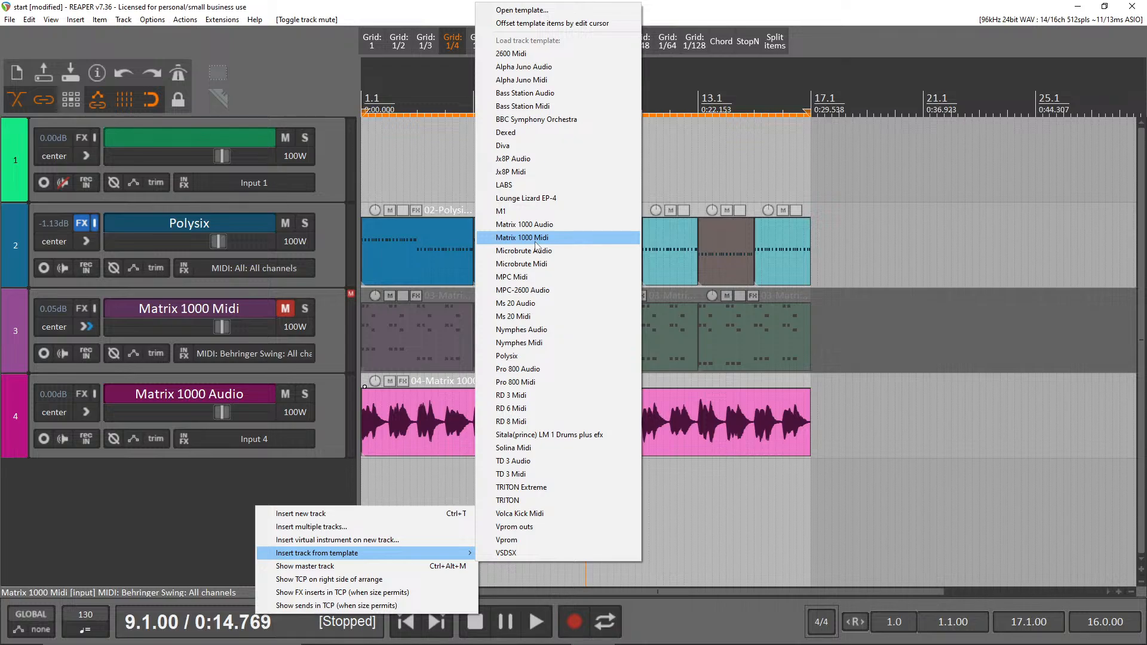
{"action": "left_click", "coordinate": [533, 190]}
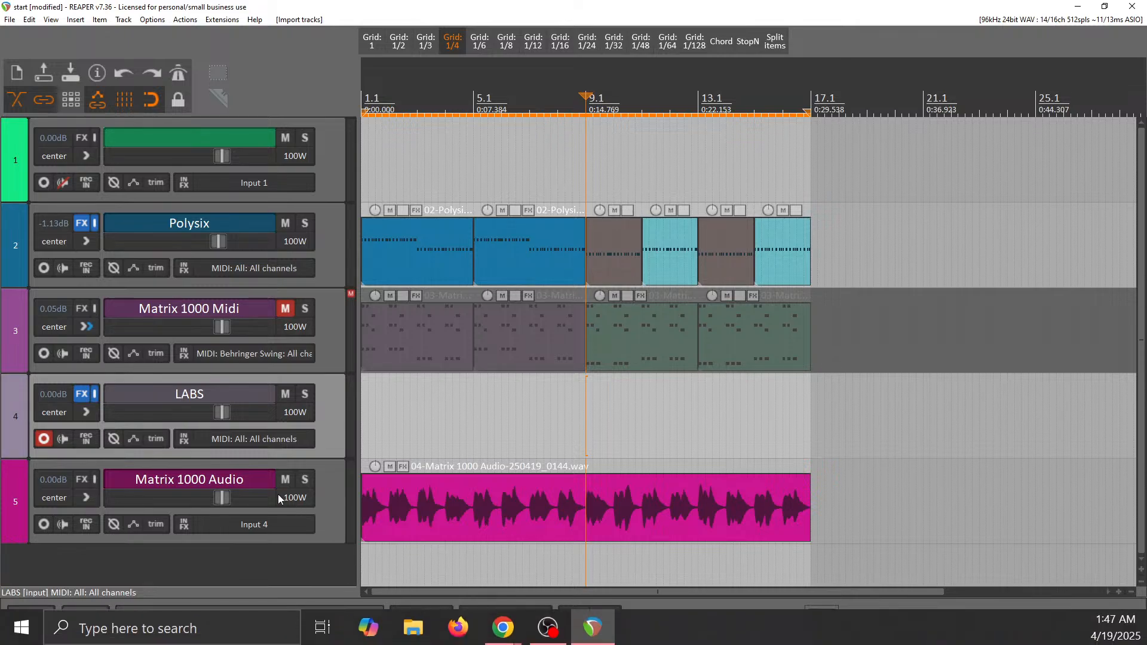
{"action": "left_click", "coordinate": [81, 398]}
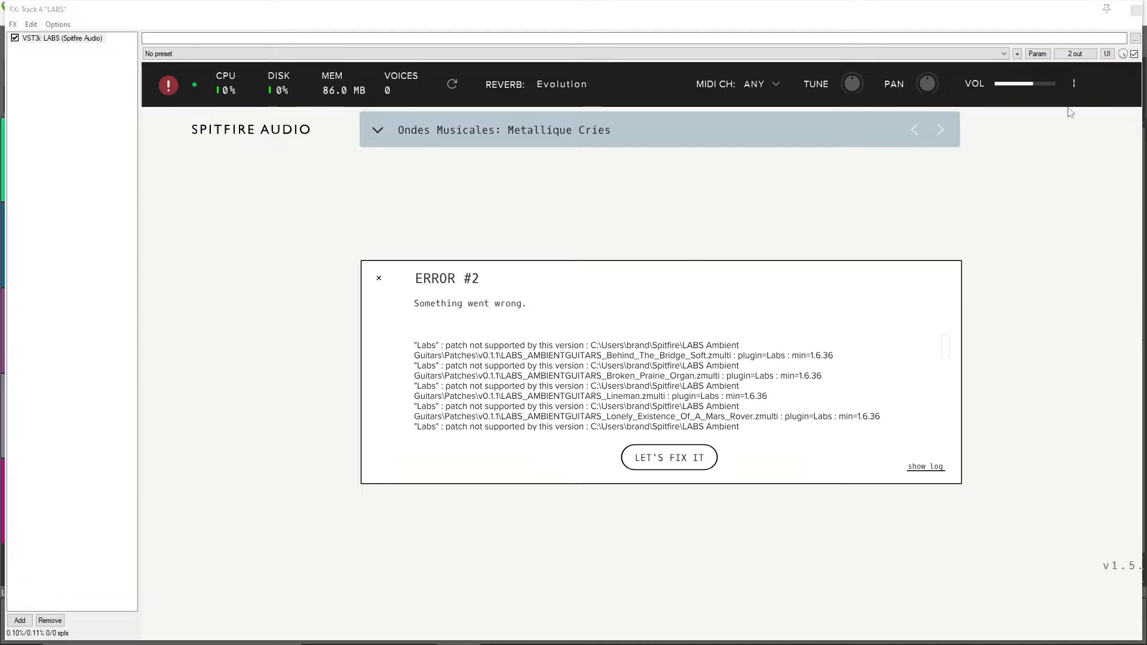
{"action": "left_click", "coordinate": [1138, 11]}
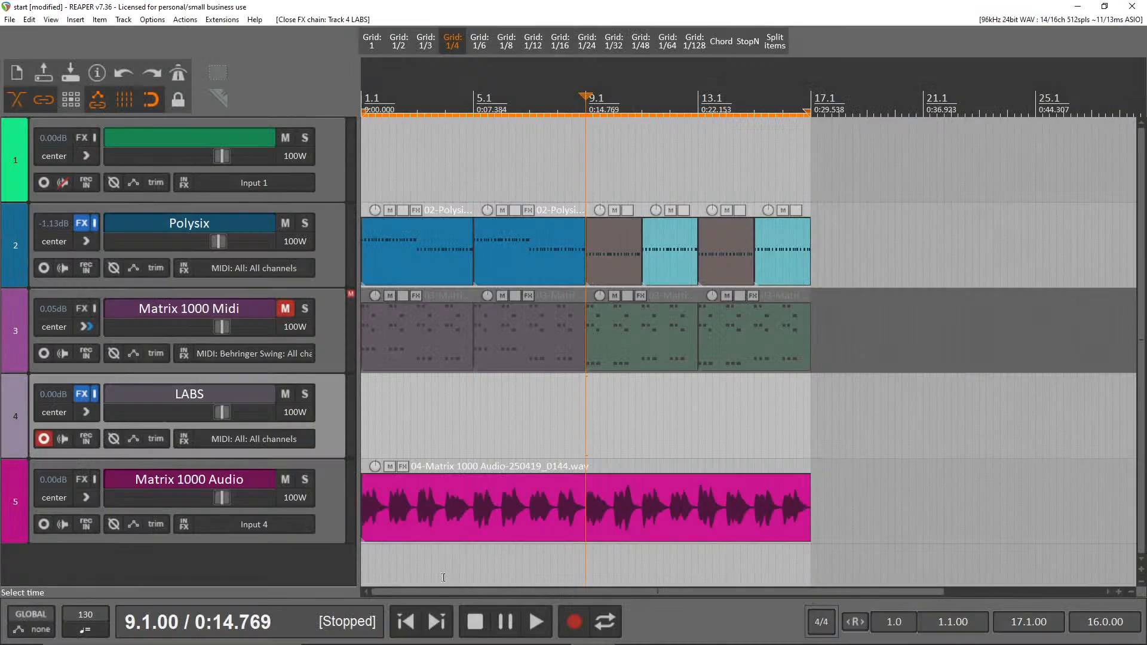
- Remove the LABS track from the project
{"action": "right_click", "coordinate": [333, 417]}
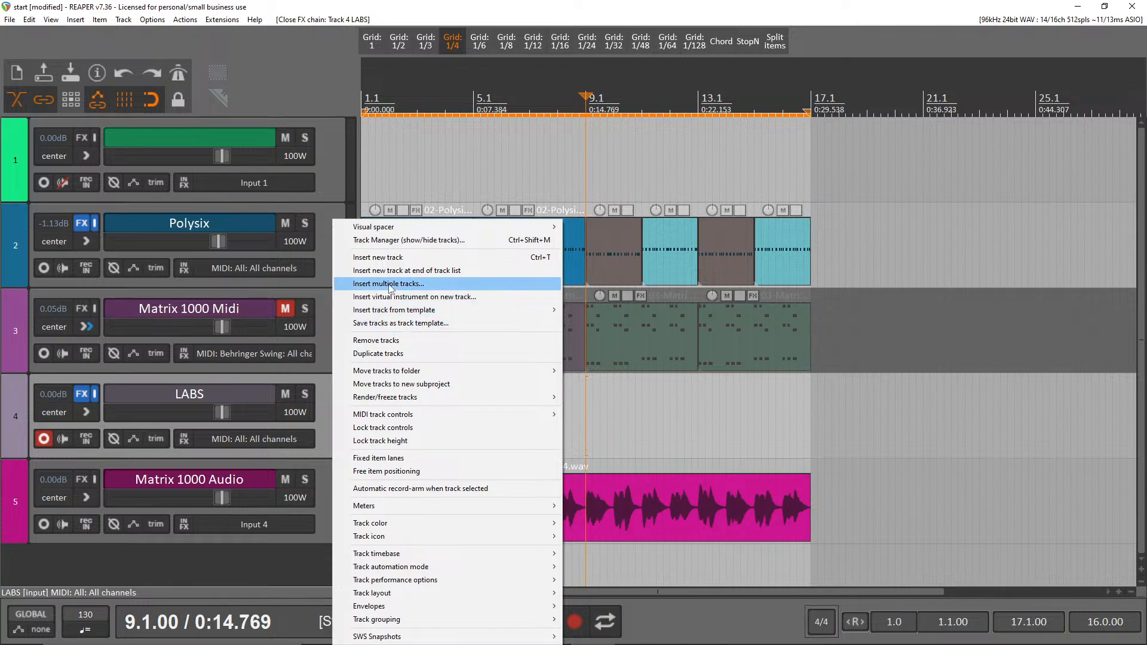
{"action": "left_click", "coordinate": [382, 340]}
- Insert a drum track below Matrix 1000 Audio from the Vprom track template
{"action": "right_click", "coordinate": [237, 514]}
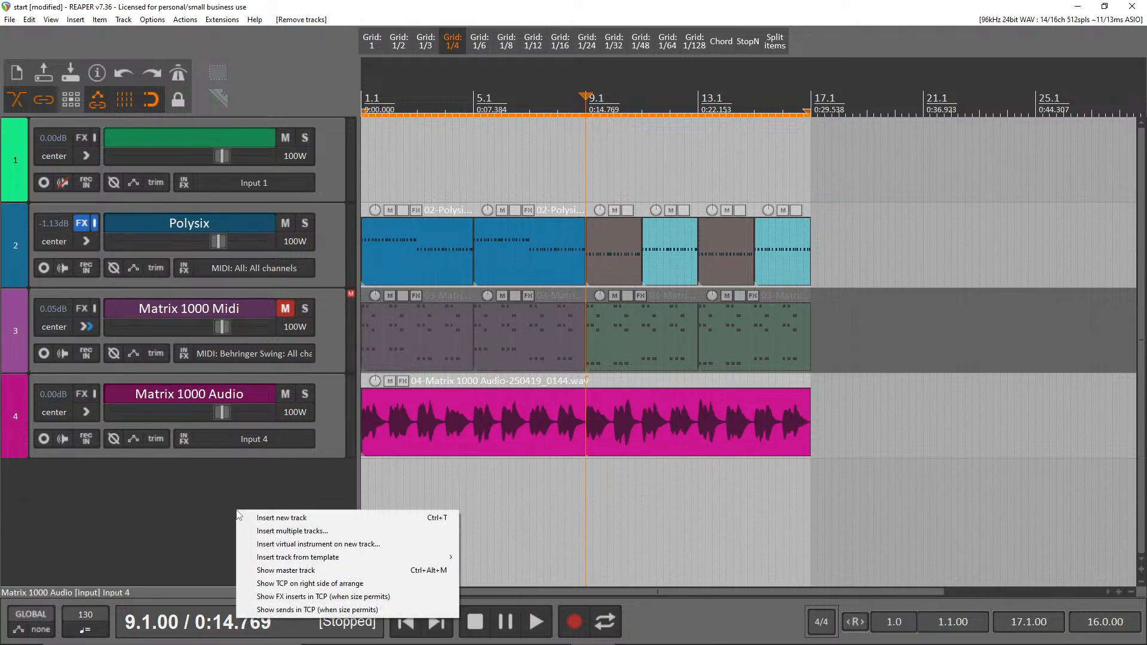
{"action": "left_click", "coordinate": [164, 481]}
{"action": "right_click", "coordinate": [164, 480]}
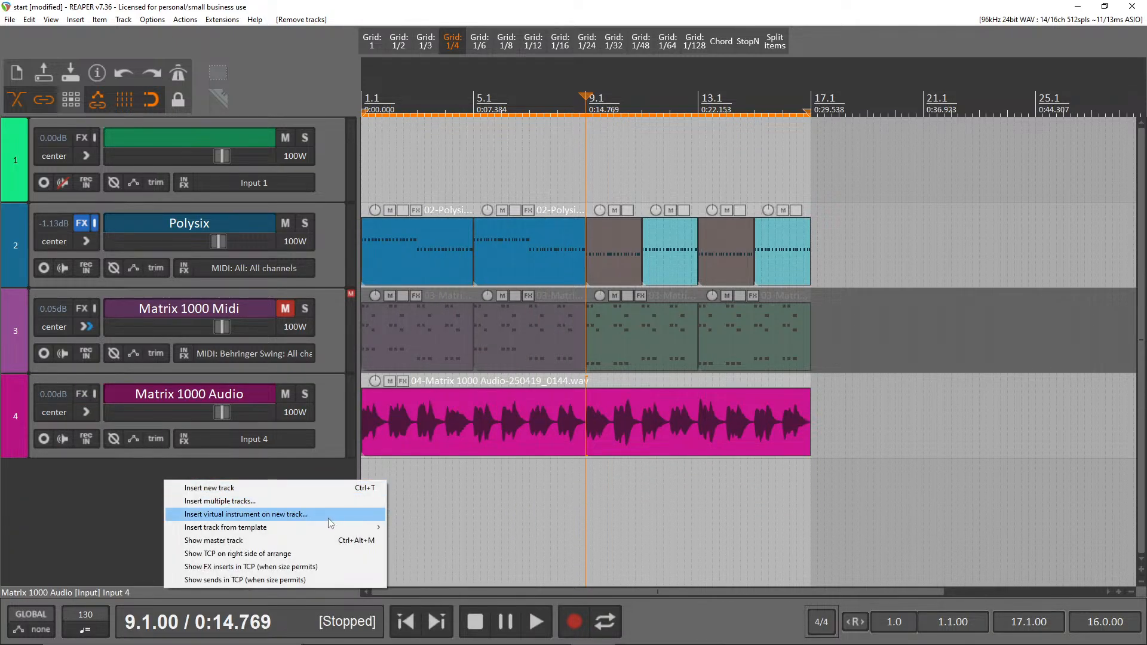
{"action": "mouse_move", "coordinate": [325, 528]}
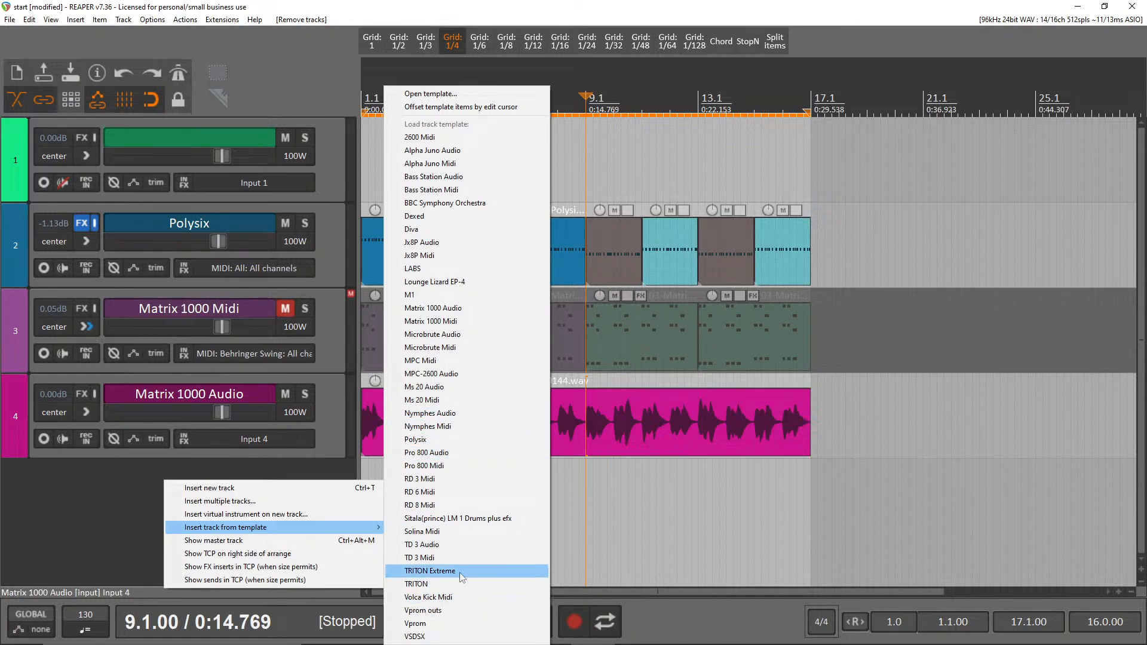
{"action": "left_click", "coordinate": [430, 623]}
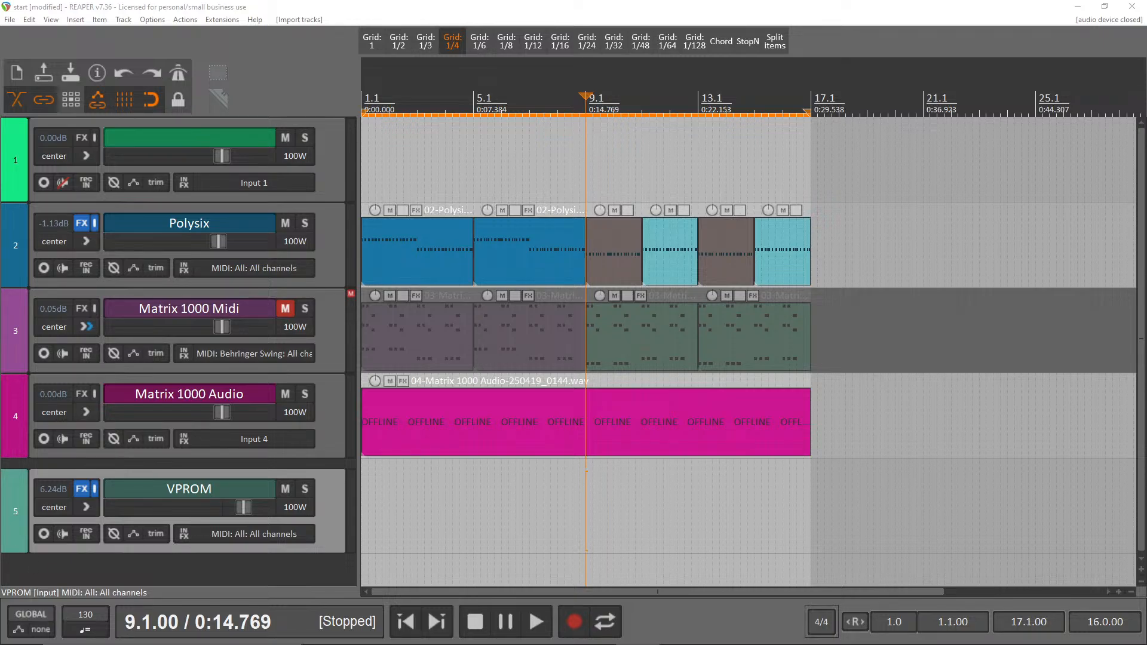
- Arm the VPROM track and record a kick and snare MIDI part from bar 1 until late in bar 6
{"action": "left_click", "coordinate": [43, 533]}
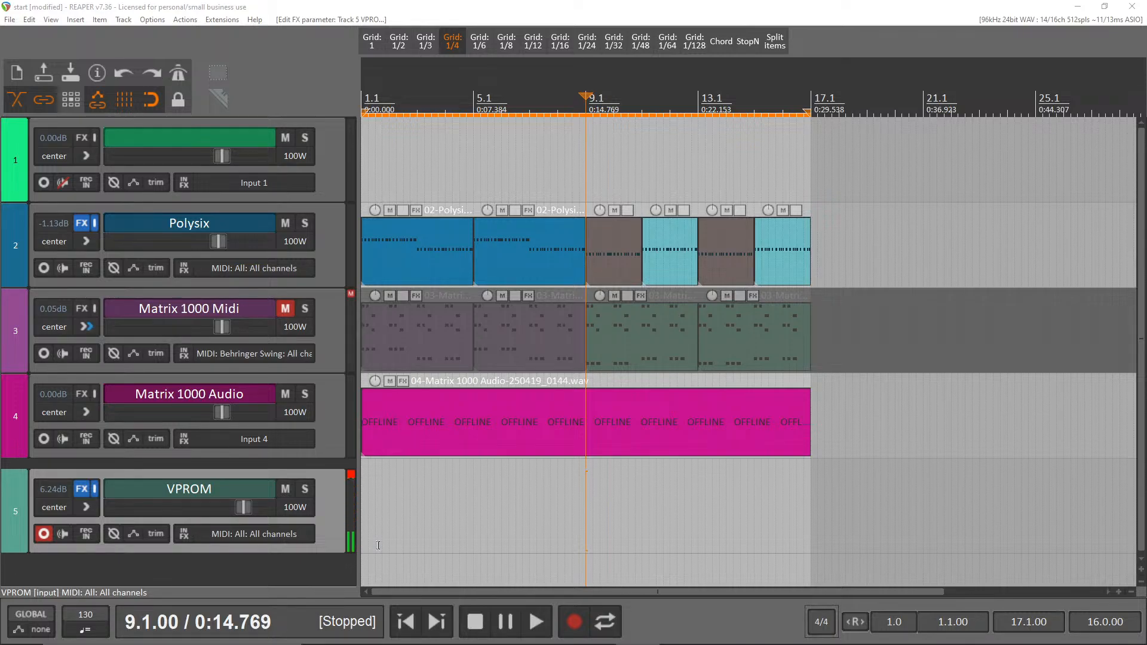
{"action": "left_click", "coordinate": [406, 622]}
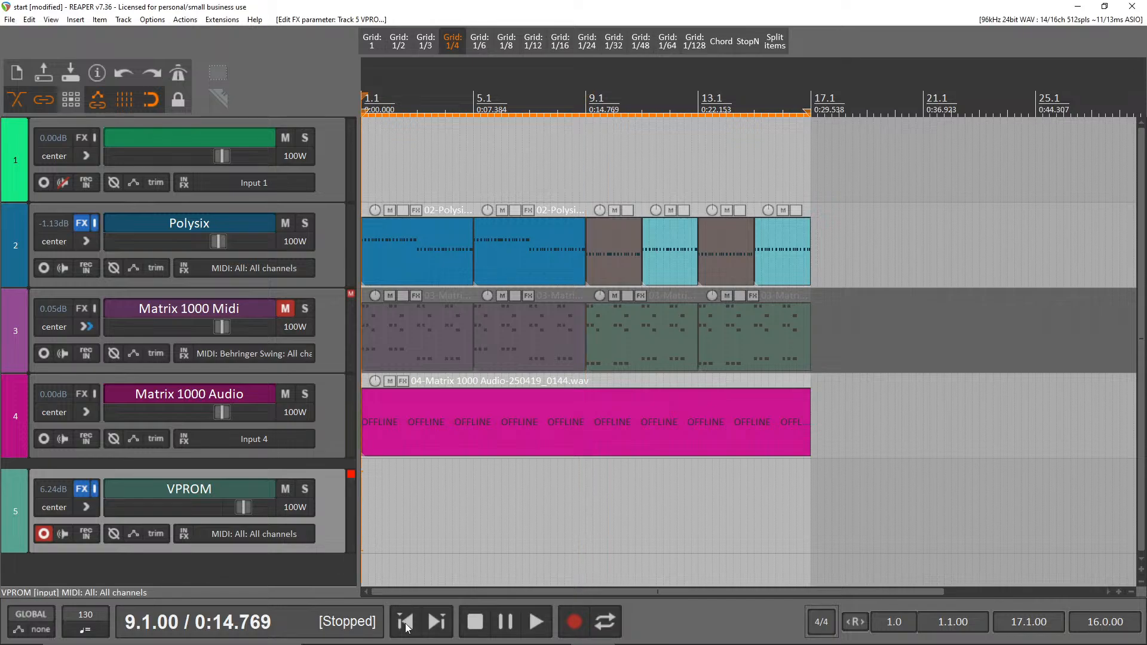
{"action": "left_click", "coordinate": [575, 623]}
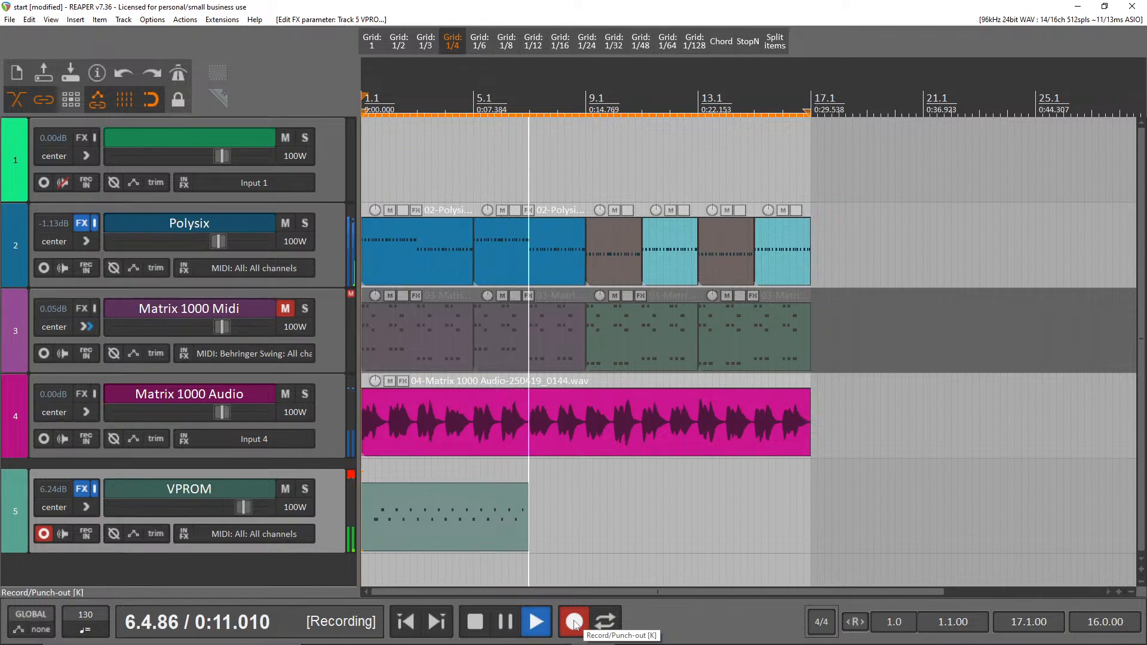
{"action": "left_click", "coordinate": [575, 625]}
- Quantize the position of the recorded VPROM notes to the grid at 100% strength and close the MIDI editor
{"action": "left_click", "coordinate": [459, 514]}
{"action": "double_click", "coordinate": [459, 514]}
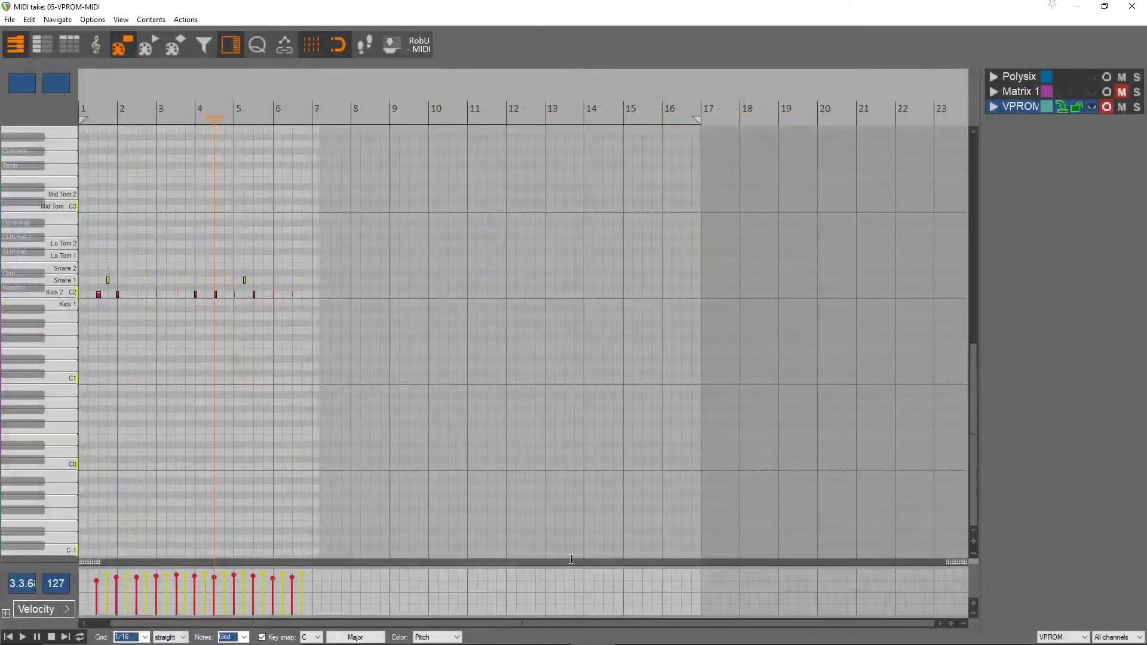
{"action": "scroll", "coordinate": [478, 470], "scroll_direction": "up", "scroll_amount": 5}
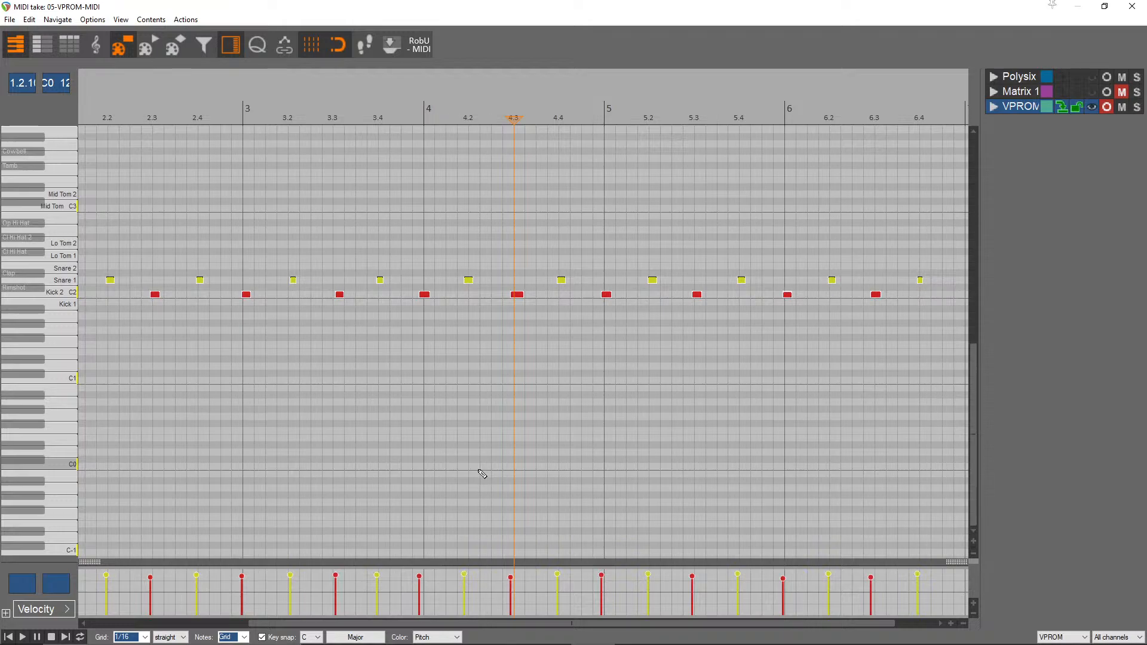
{"action": "key", "text": "q"}
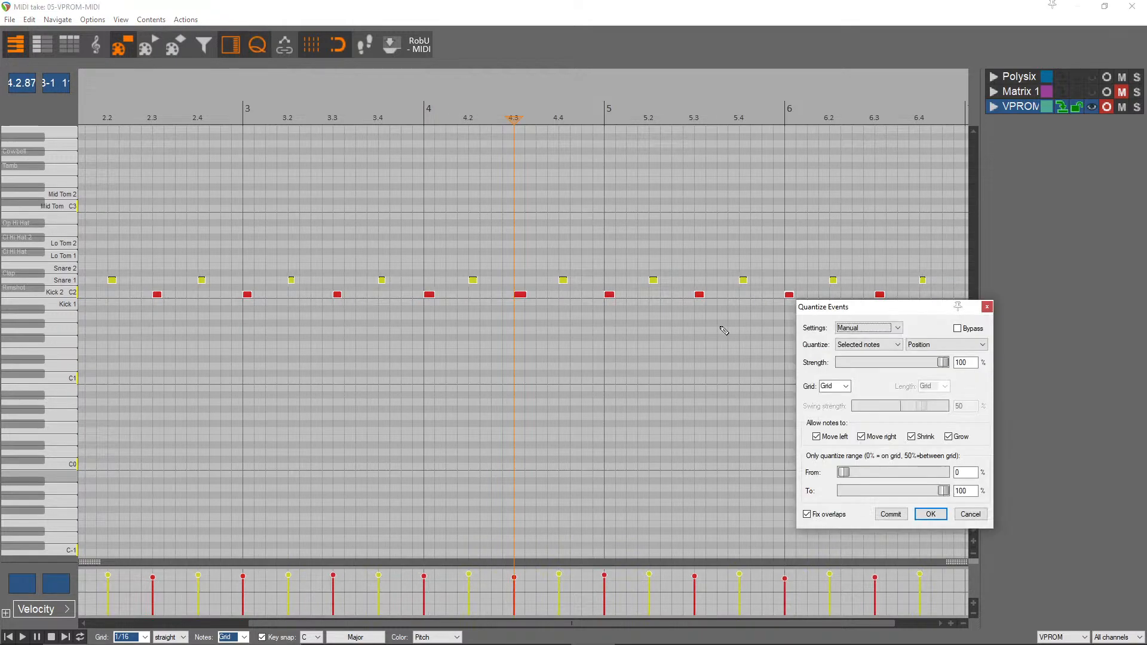
{"action": "left_click", "coordinate": [932, 514]}
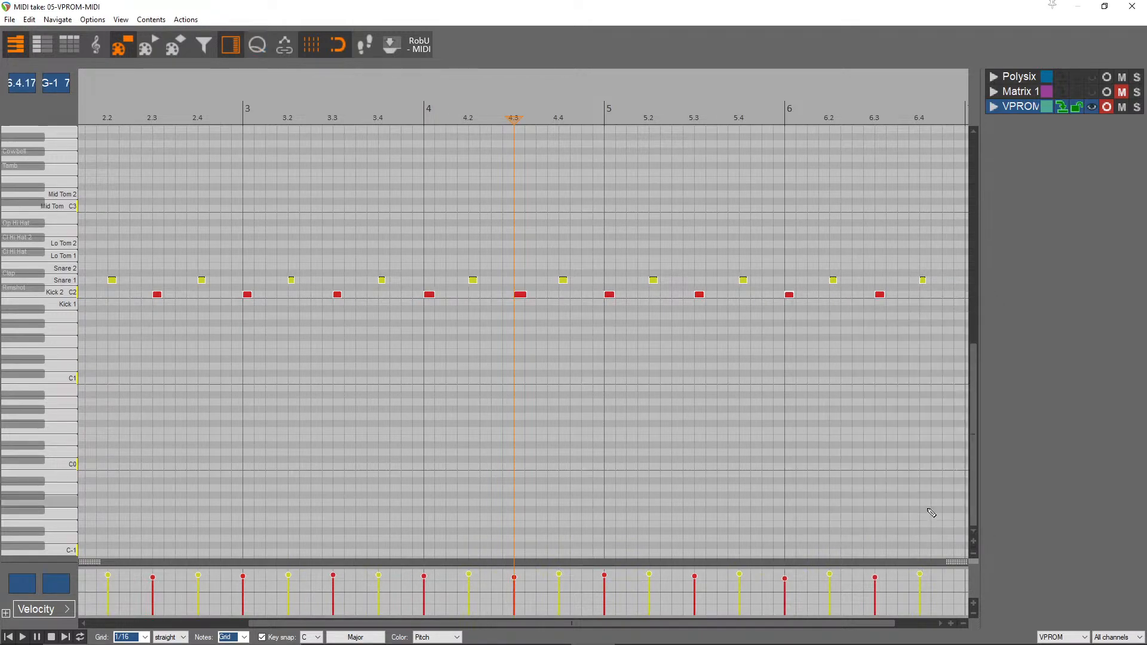
{"action": "scroll", "coordinate": [578, 139], "scroll_direction": "down", "scroll_amount": 2}
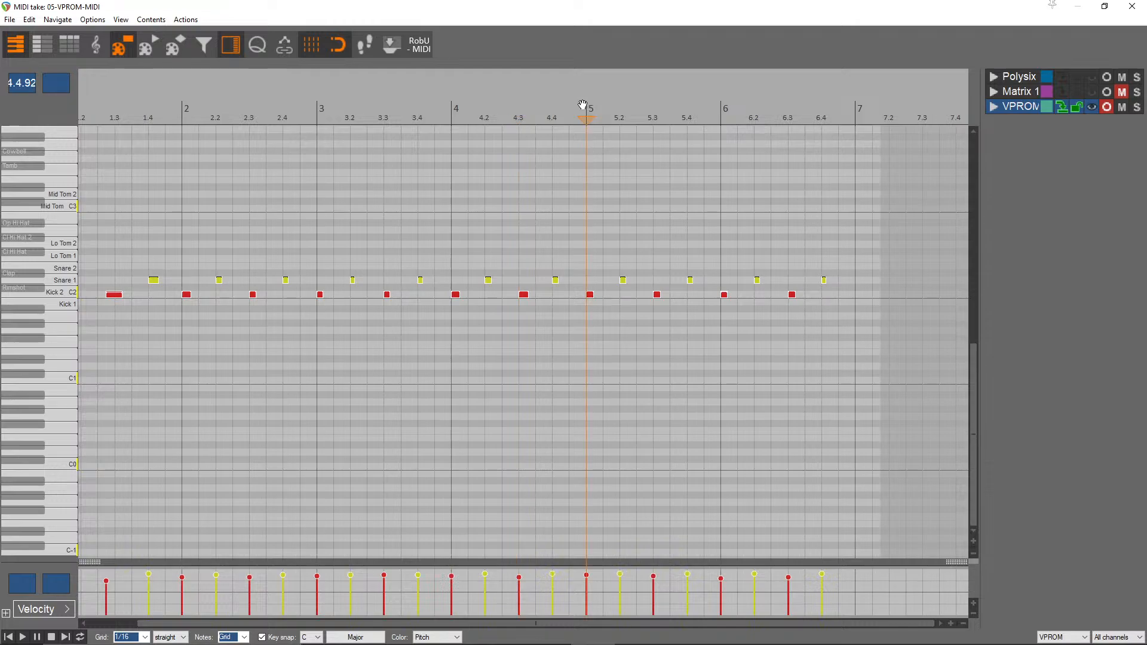
{"action": "left_click", "coordinate": [1132, 6]}
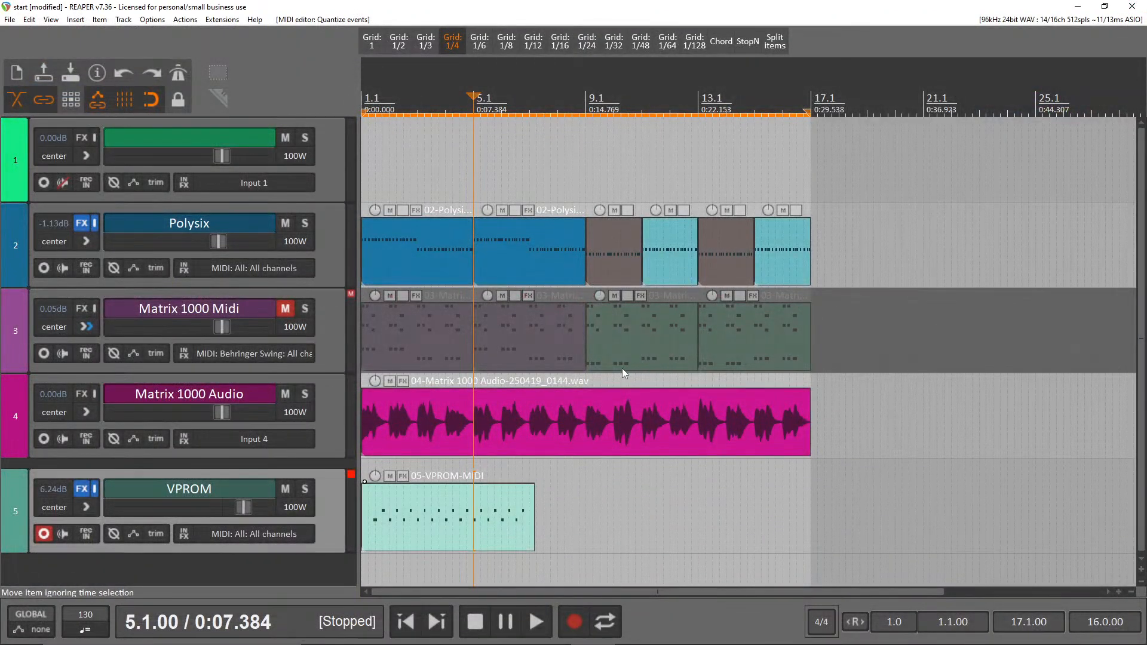
- Split the VPROM item at bar 5 and delete its first four bars
{"action": "scroll", "coordinate": [622, 371], "scroll_direction": "up", "scroll_amount": 4}
{"action": "key", "text": "s"}
{"action": "left_click", "coordinate": [591, 532]}
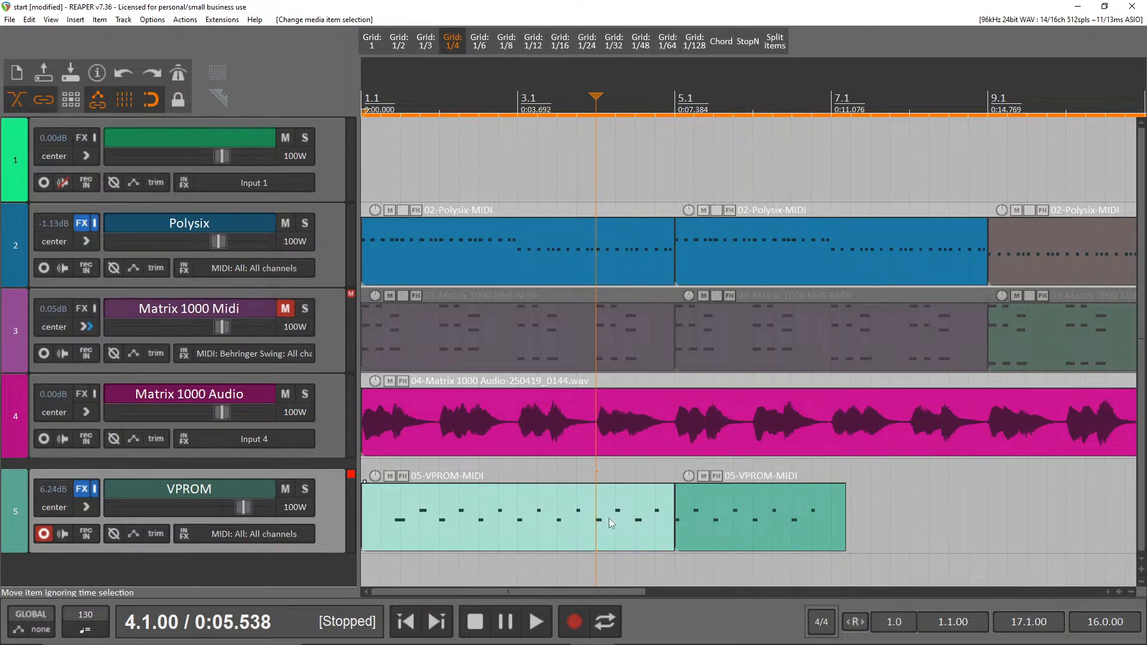
{"action": "scroll", "coordinate": [601, 518], "scroll_direction": "down", "scroll_amount": 4}
{"action": "left_click", "coordinate": [435, 524]}
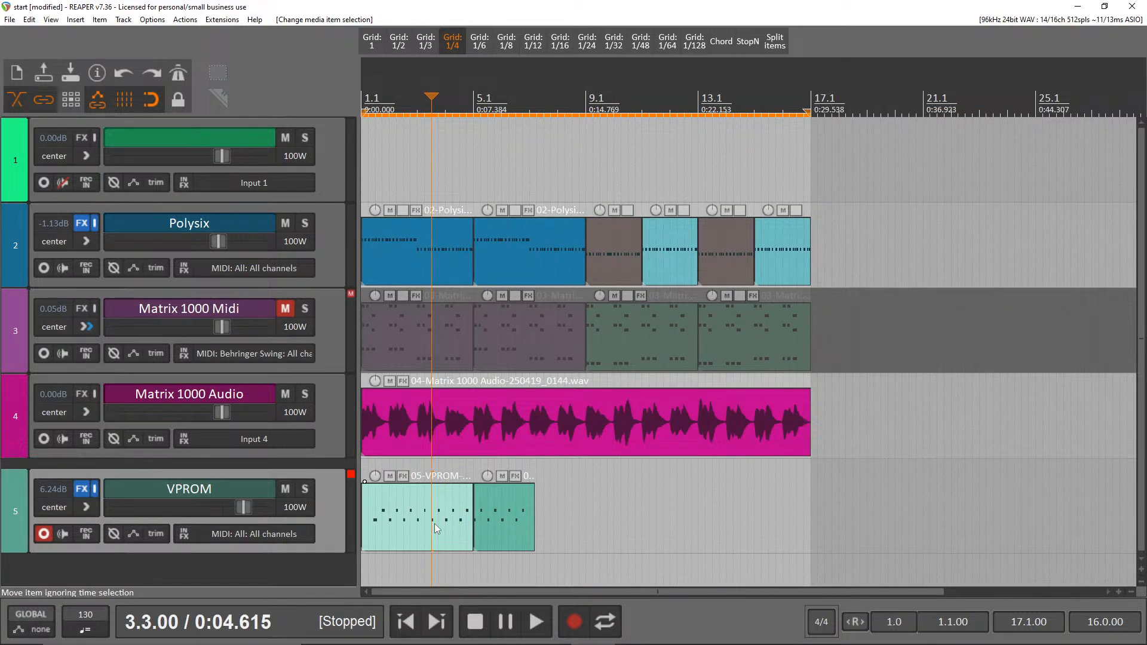
{"action": "key", "text": "Delete"}
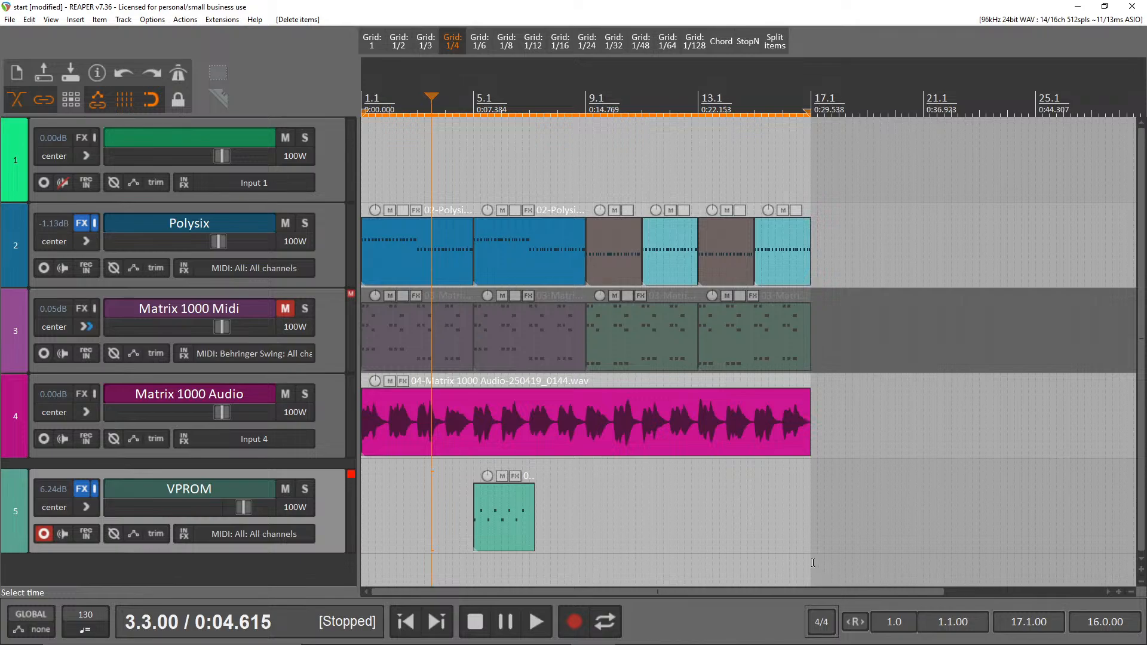
- Move the remaining VPROM item to bar 1, repeat it as four consecutive pooled items, and play from the start
{"action": "left_click_drag", "start_coordinate": [508, 520], "coordinate": [505, 549]}
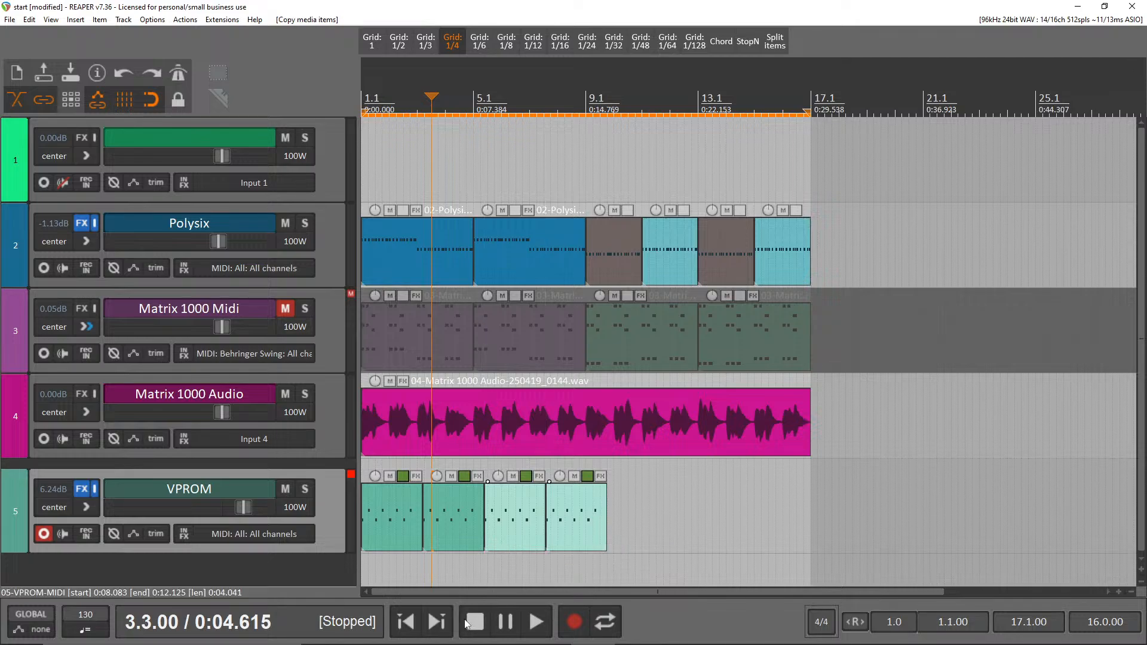
{"action": "left_click", "coordinate": [399, 629]}
{"action": "key", "text": "space"}
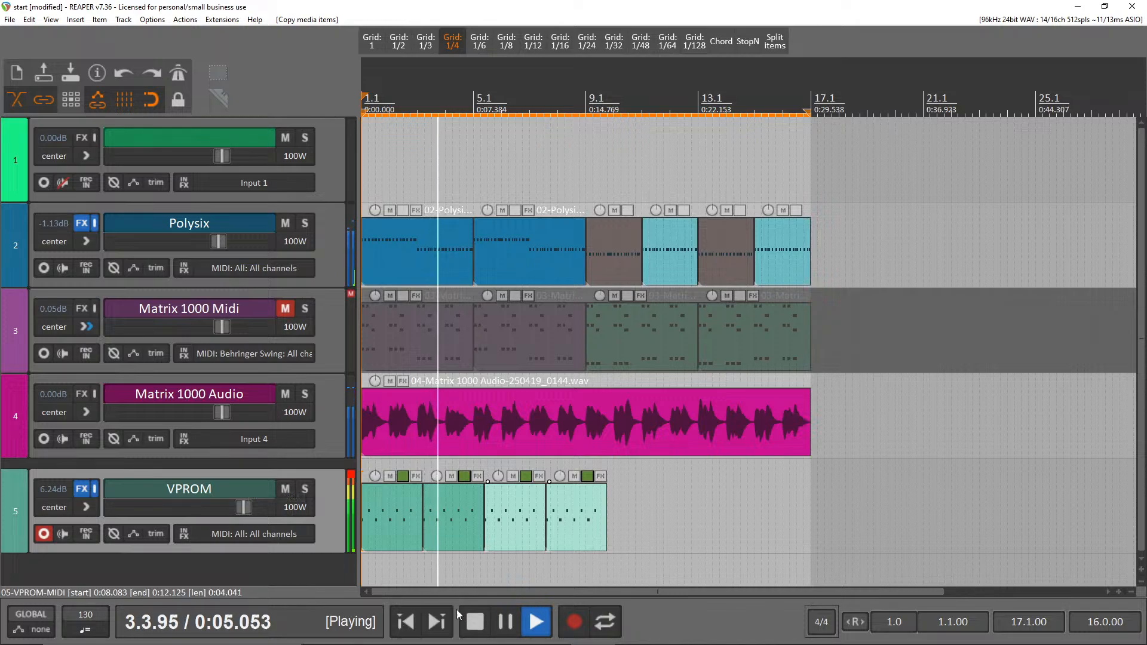
{"action": "key", "text": "space"}
- Inspect the first VPROM item's notes, trim the item to end at bar 3, and delete the VPROM items after it
{"action": "double_click", "coordinate": [400, 531]}
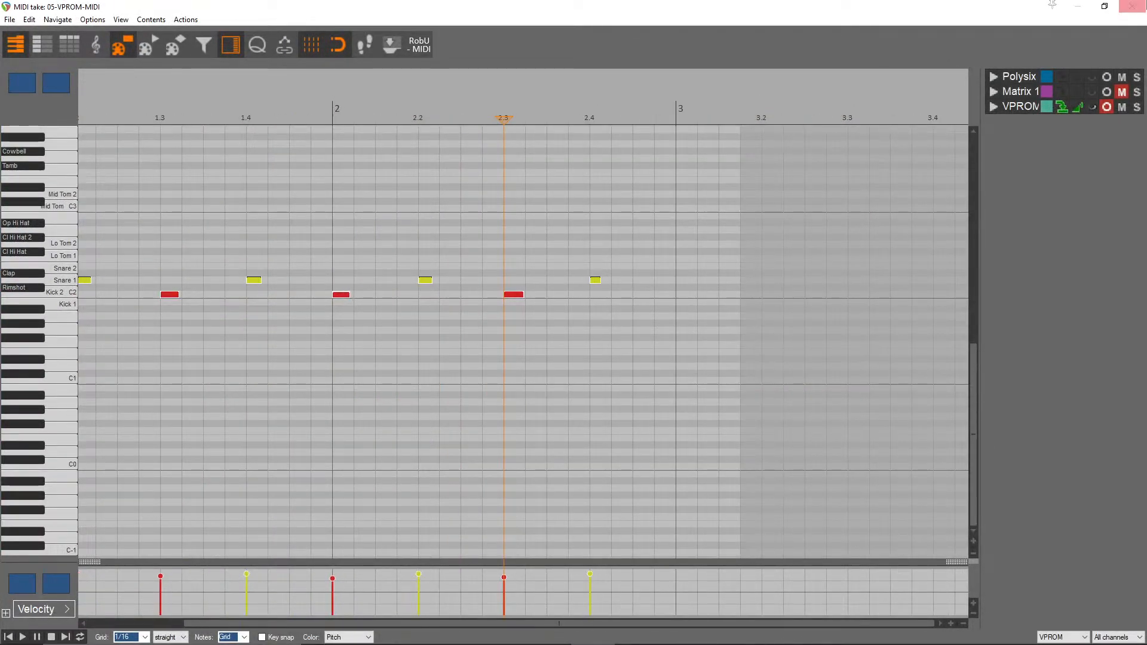
{"action": "left_click", "coordinate": [1132, 6]}
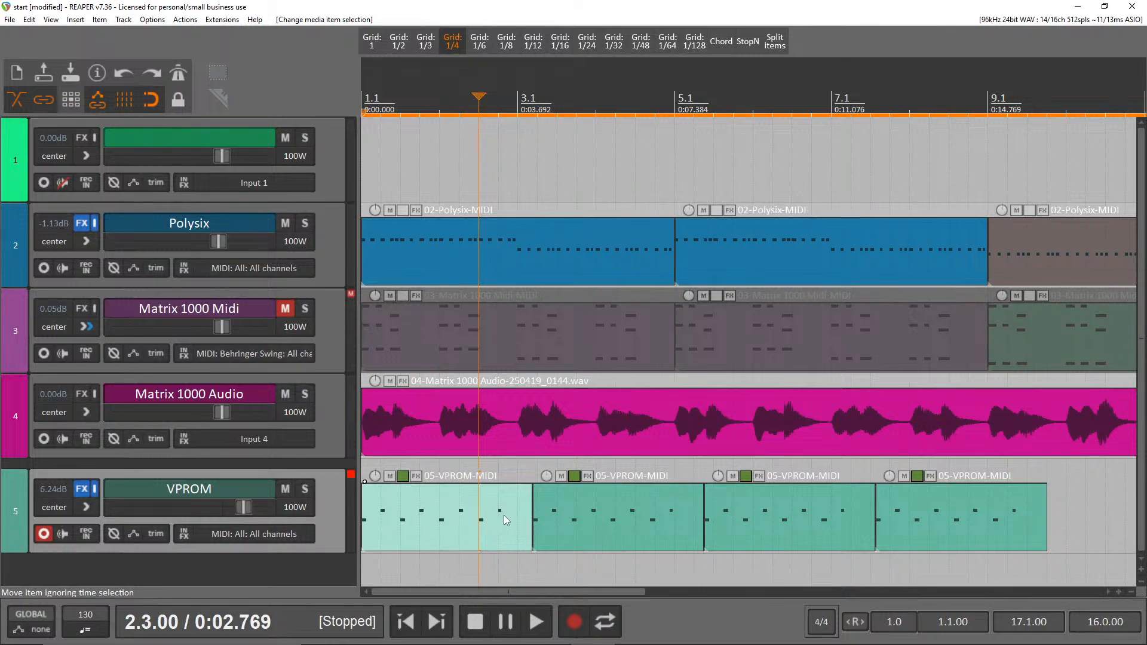
{"action": "left_click", "coordinate": [510, 524]}
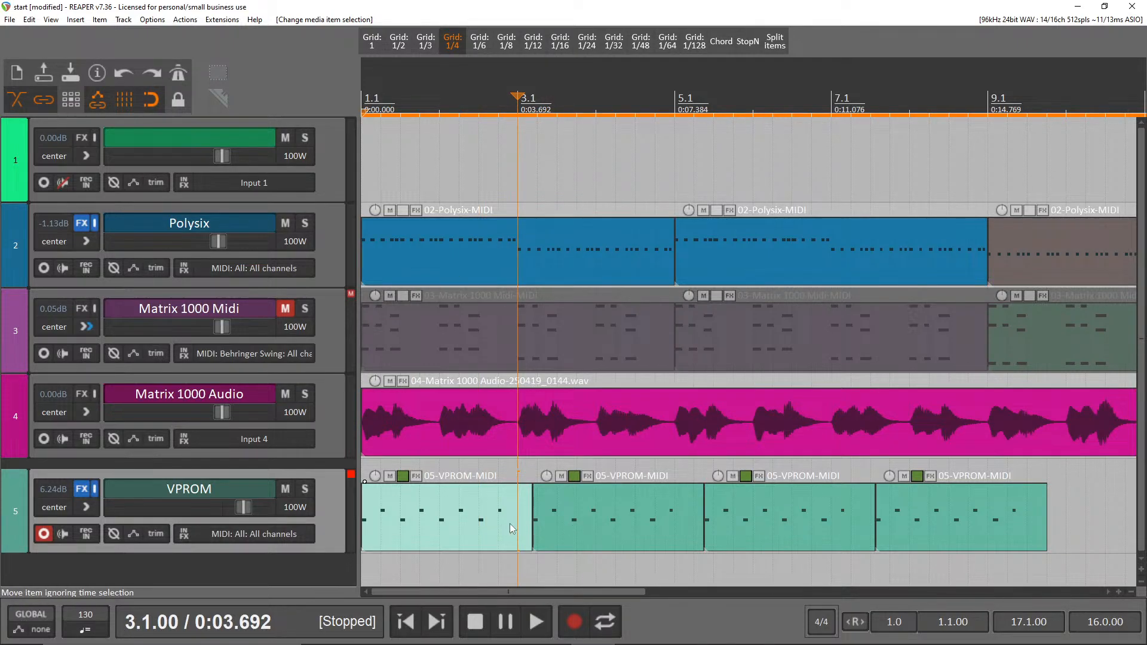
{"action": "left_click_drag", "start_coordinate": [531, 530], "coordinate": [519, 535]}
{"action": "left_click_drag", "start_coordinate": [1043, 515], "coordinate": [575, 526]}
{"action": "key", "text": "Delete"}
- Repeat the two-bar VPROM item as pooled copies up to bar 9 and play from the start
{"action": "left_click_drag", "start_coordinate": [718, 511], "coordinate": [713, 541]}
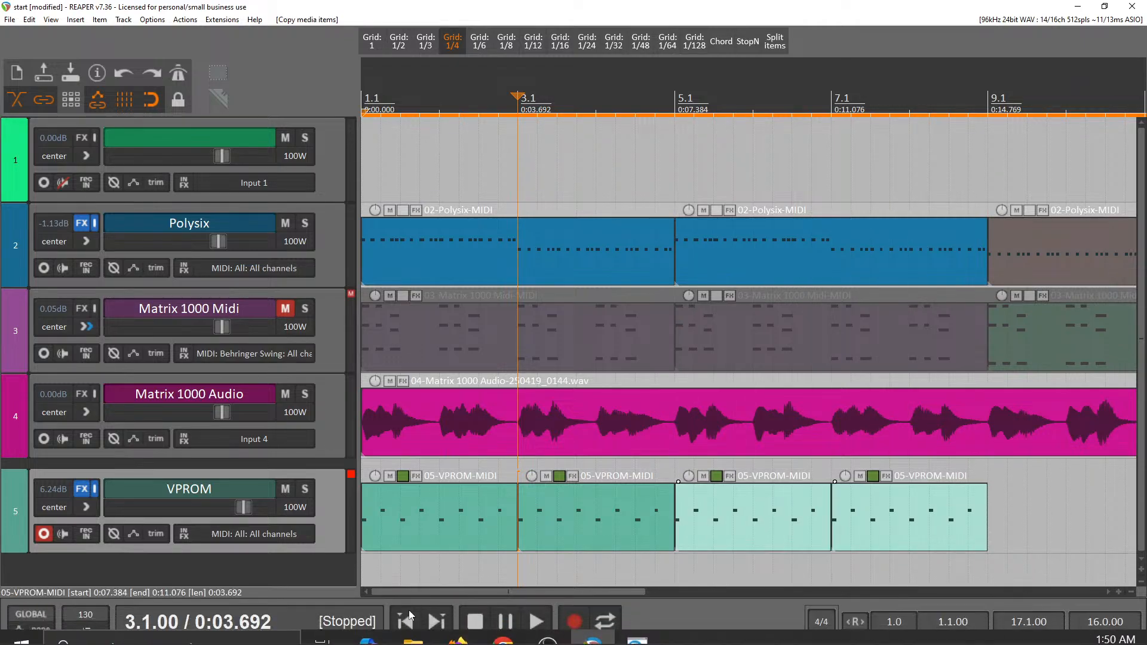
{"action": "left_click", "coordinate": [406, 622]}
{"action": "key", "text": "space"}
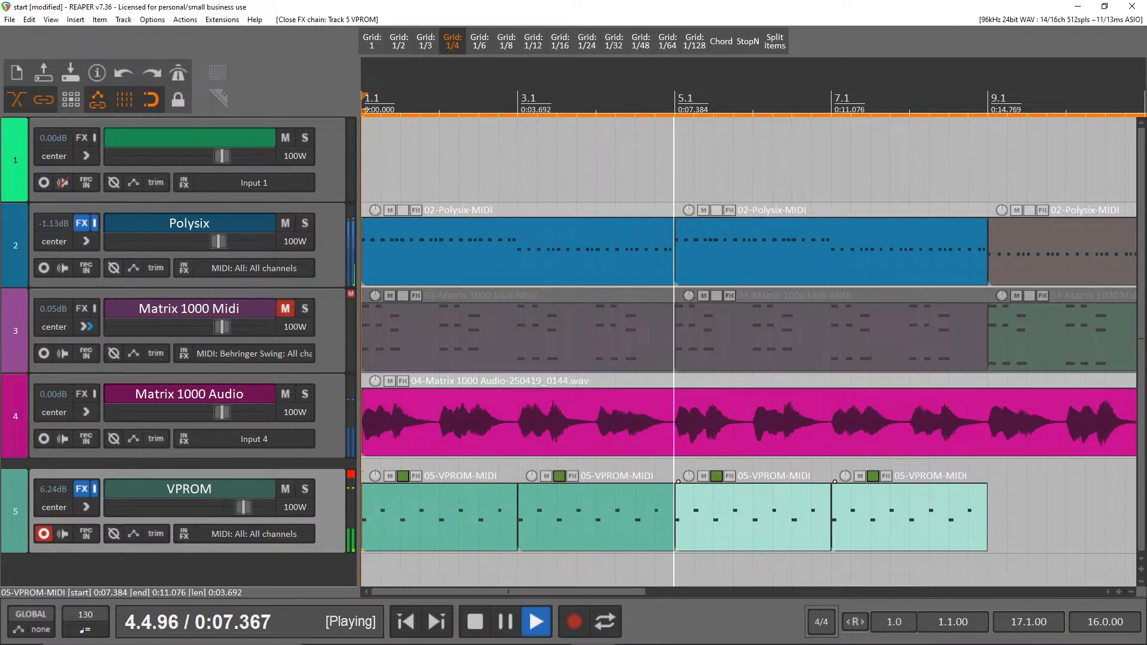
{"action": "key", "text": "space"}
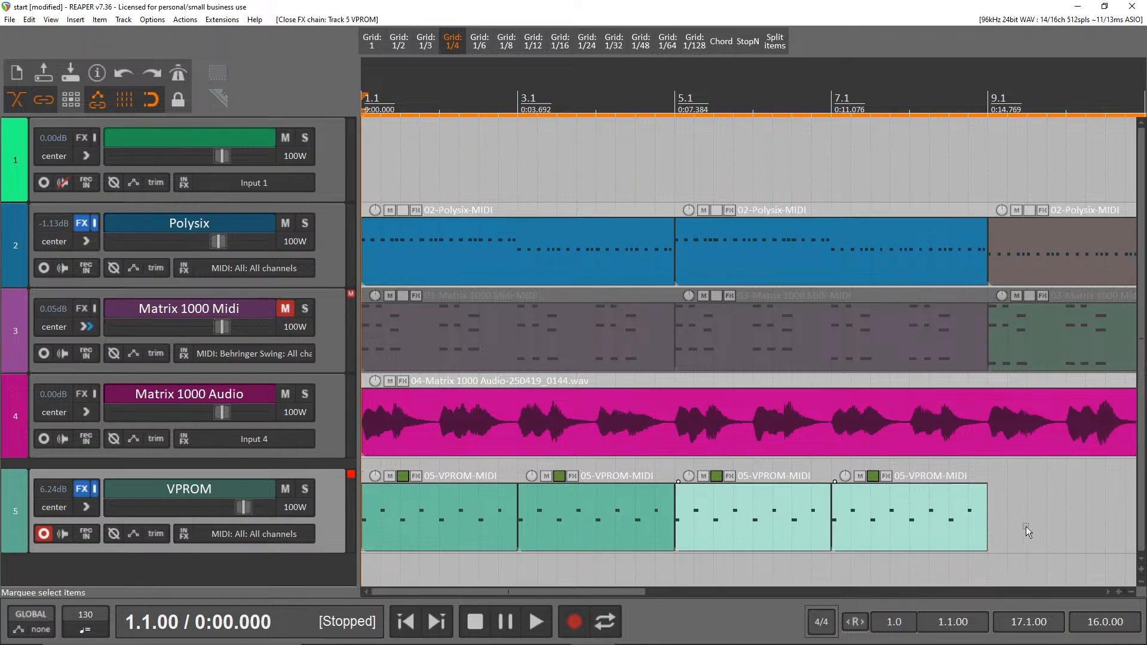
- Replace the VPROM copies after bar 3 with one unpooled copy of the first item at bar 3
{"action": "key", "text": "Delete"}
{"action": "left_click_drag", "start_coordinate": [740, 524], "coordinate": [597, 526]}
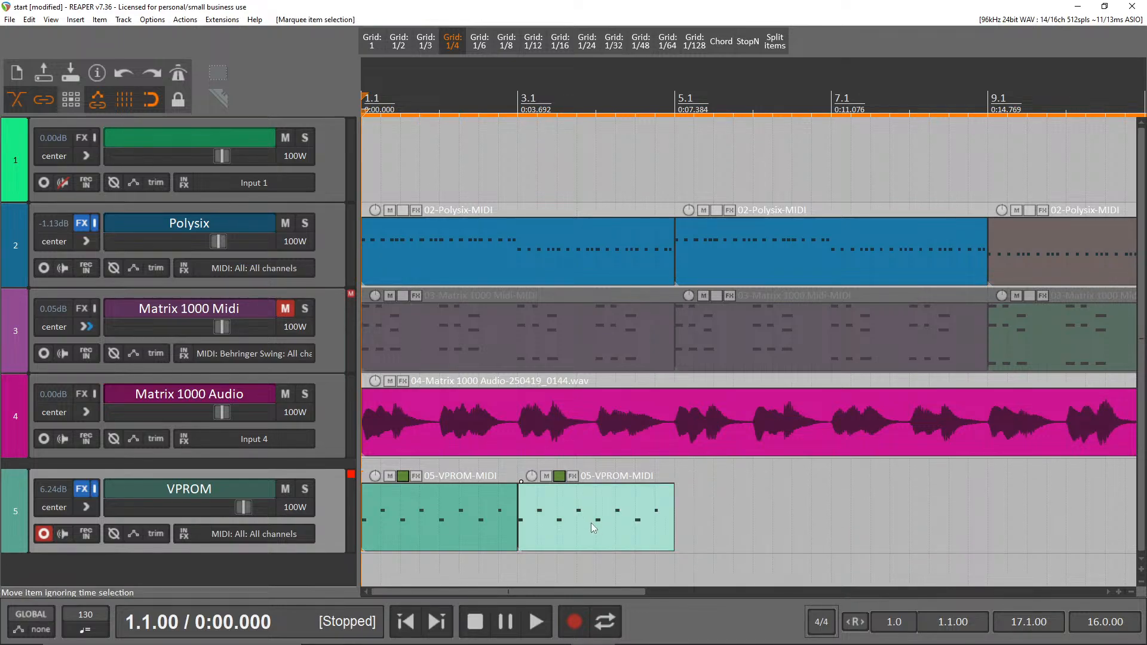
{"action": "key", "text": "Delete"}
{"action": "left_click_drag", "start_coordinate": [713, 521], "coordinate": [614, 529]}
- Copy a kick note in the second VPROM item to the last sixteenth before bar 5 and close the MIDI editor
{"action": "double_click", "coordinate": [614, 530]}
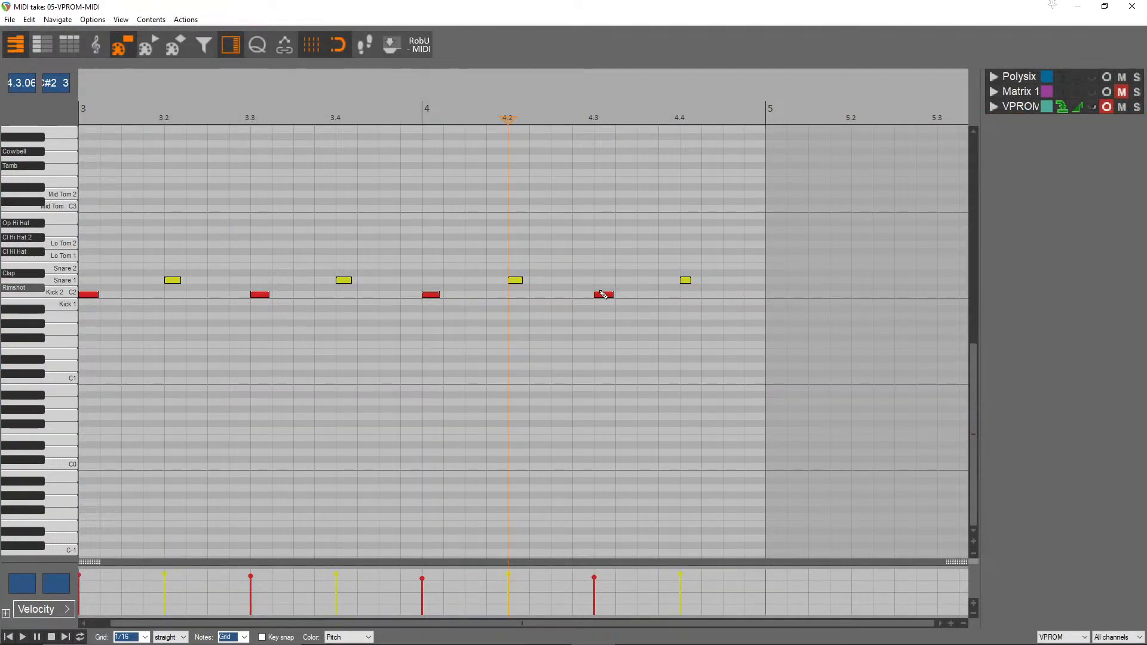
{"action": "left_click_drag", "start_coordinate": [603, 297], "coordinate": [758, 306]}
{"action": "left_click", "coordinate": [1132, 6]}
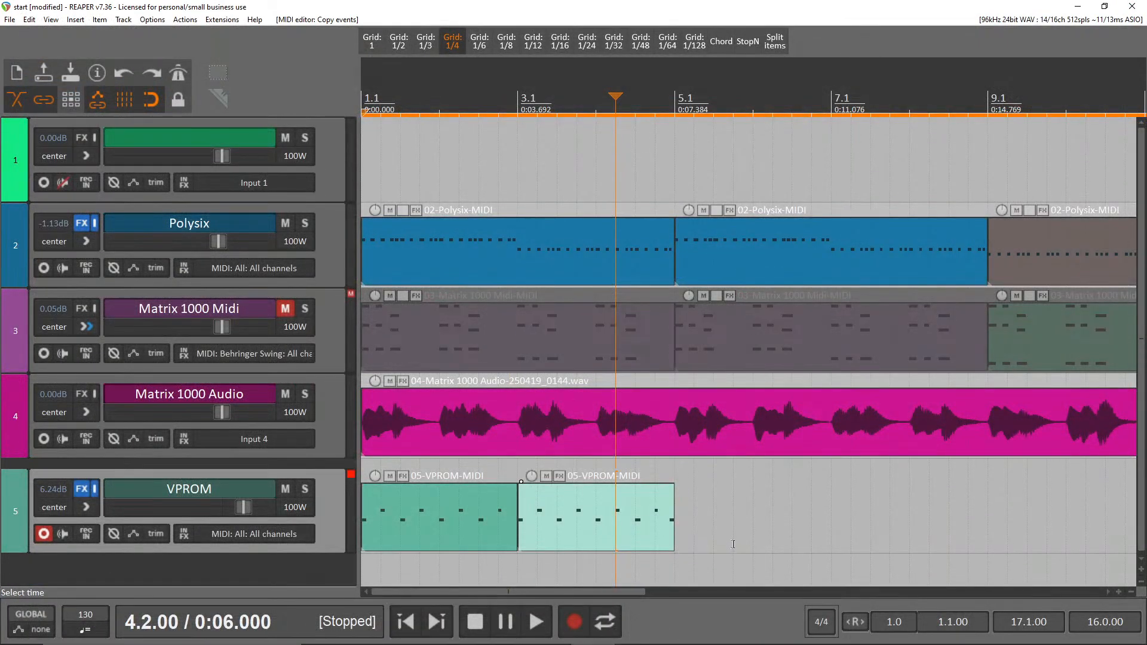
- Copy both VPROM items to bars 5 through 8 as pooled items and play the transition into bar 5
{"action": "left_click_drag", "start_coordinate": [417, 541], "coordinate": [752, 531]}
{"action": "key", "text": "space"}
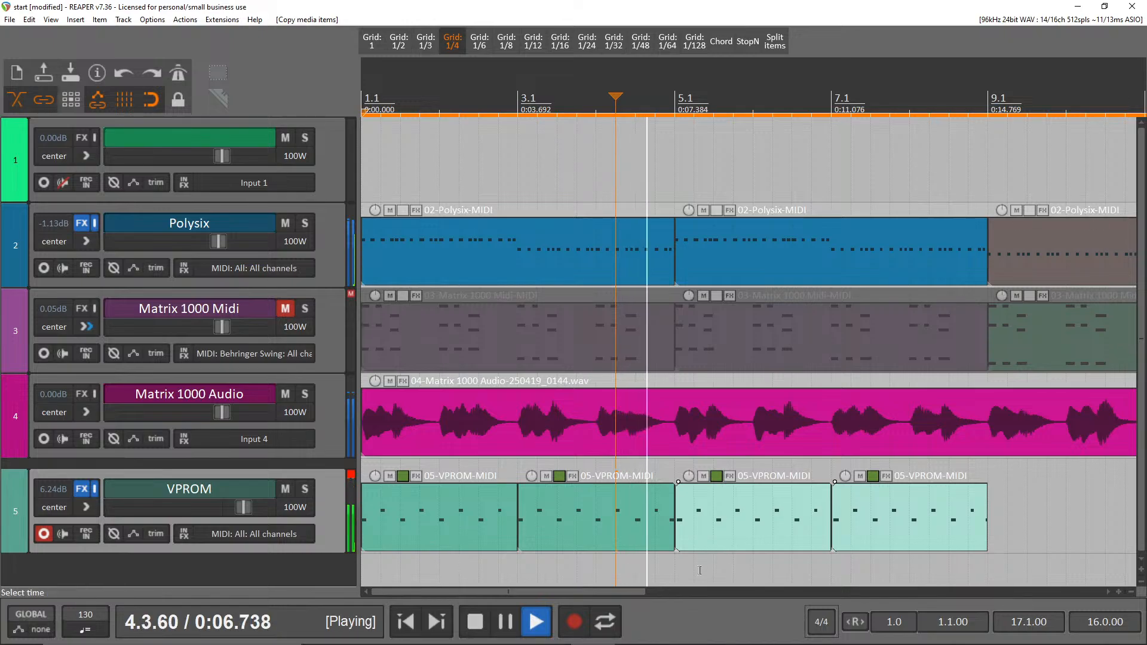
{"action": "key", "text": "space"}
- Delete the two VPROM copies between bars 5 and 9
{"action": "scroll", "coordinate": [687, 518], "scroll_direction": "up", "scroll_amount": 5}
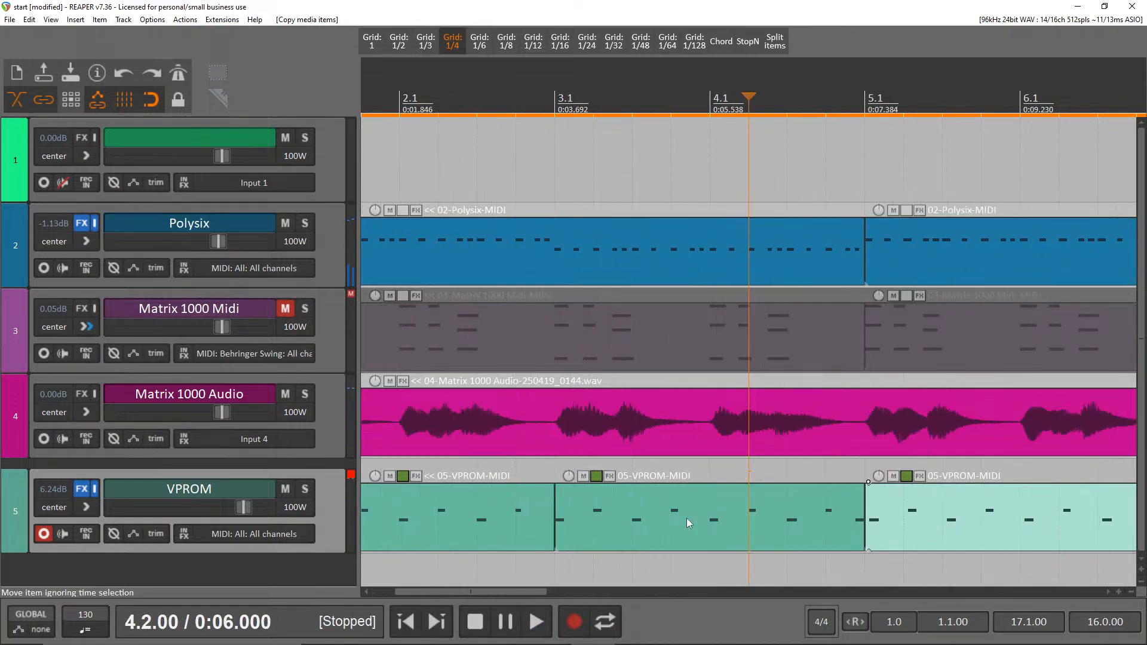
{"action": "left_click", "coordinate": [987, 518]}
{"action": "key", "text": "Delete"}
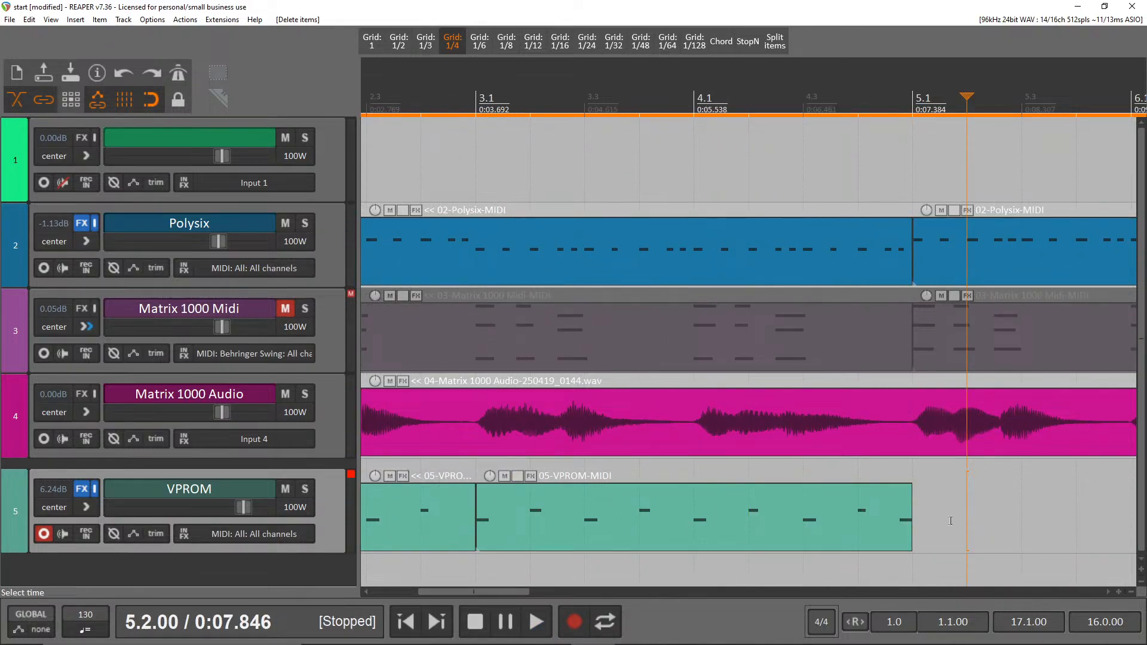
{"action": "left_click", "coordinate": [564, 517]}
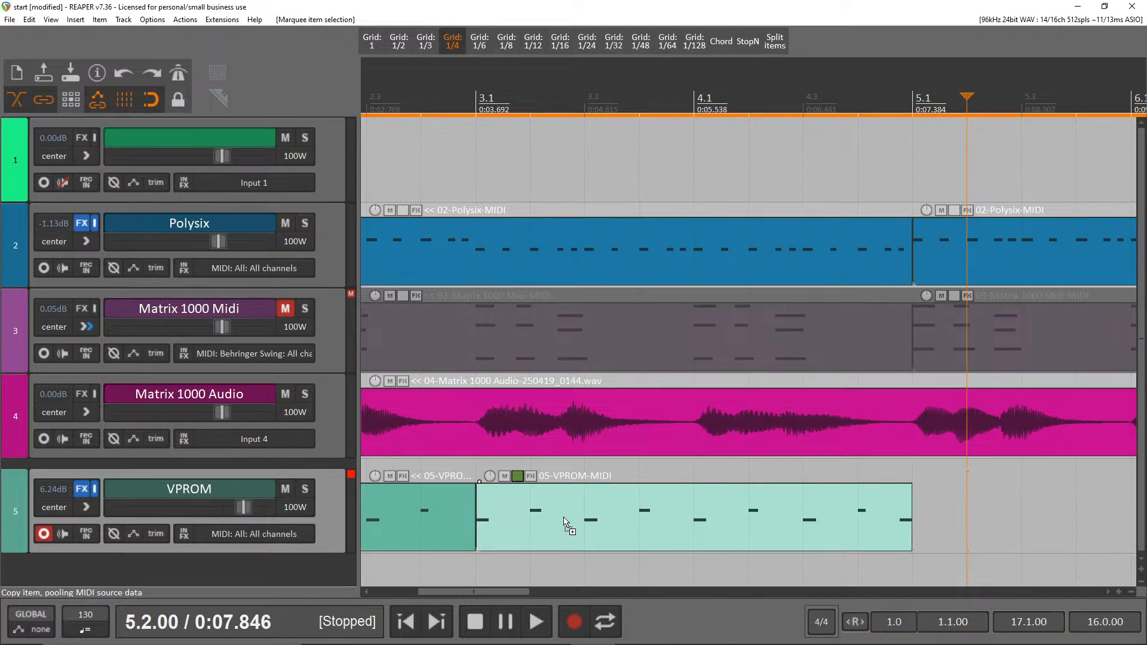
{"action": "scroll", "coordinate": [564, 518], "scroll_direction": "down", "scroll_amount": 3}
{"action": "scroll", "coordinate": [723, 507], "scroll_direction": "down", "scroll_amount": 3}
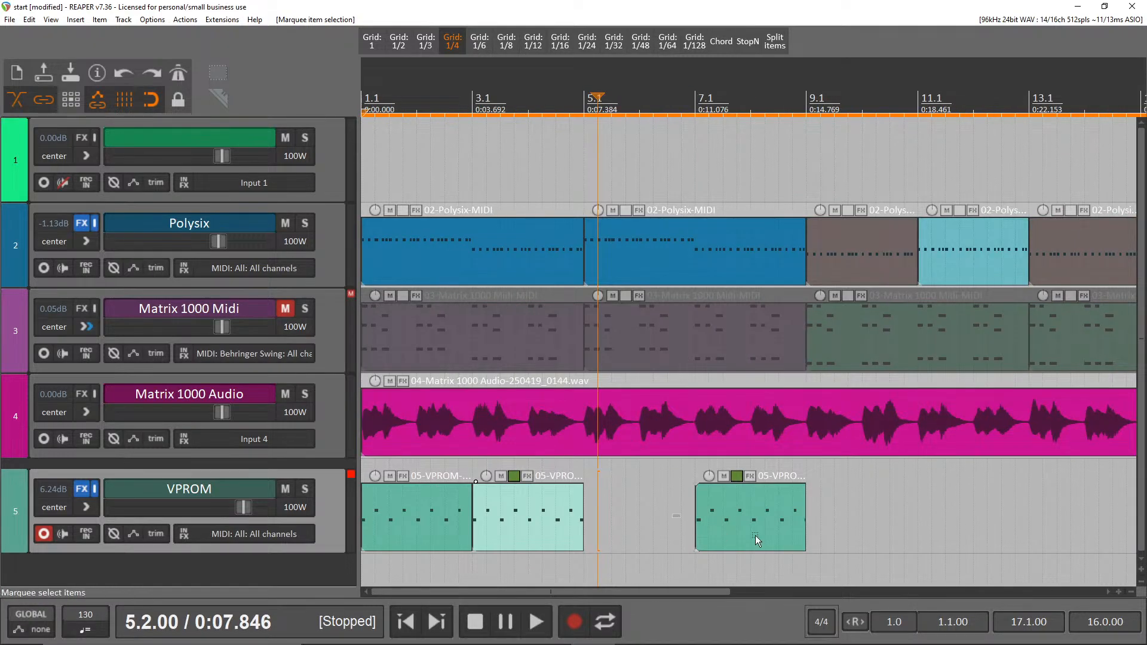
{"action": "left_click", "coordinate": [719, 530]}
{"action": "key", "text": "Delete"}
- Duplicate the two VPROM items as pooled copies starting at bar 5 and play the arrangement from the start past bar 9
{"action": "left_click_drag", "start_coordinate": [713, 534], "coordinate": [616, 536]}
{"action": "left_click", "coordinate": [406, 622]}
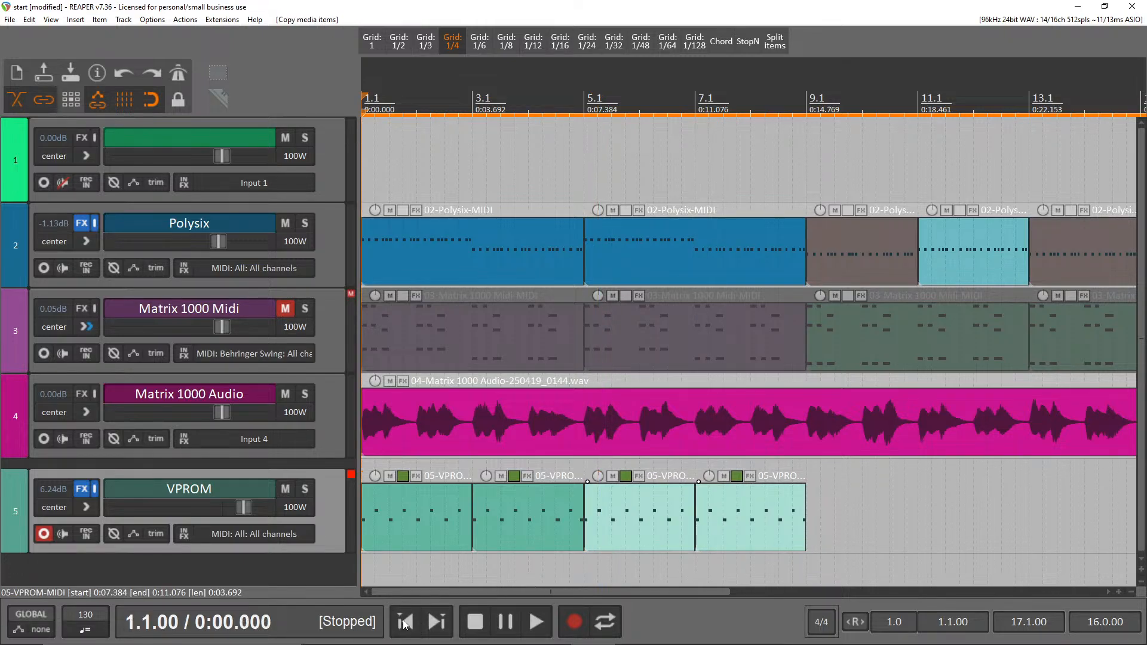
{"action": "left_click", "coordinate": [536, 622]}
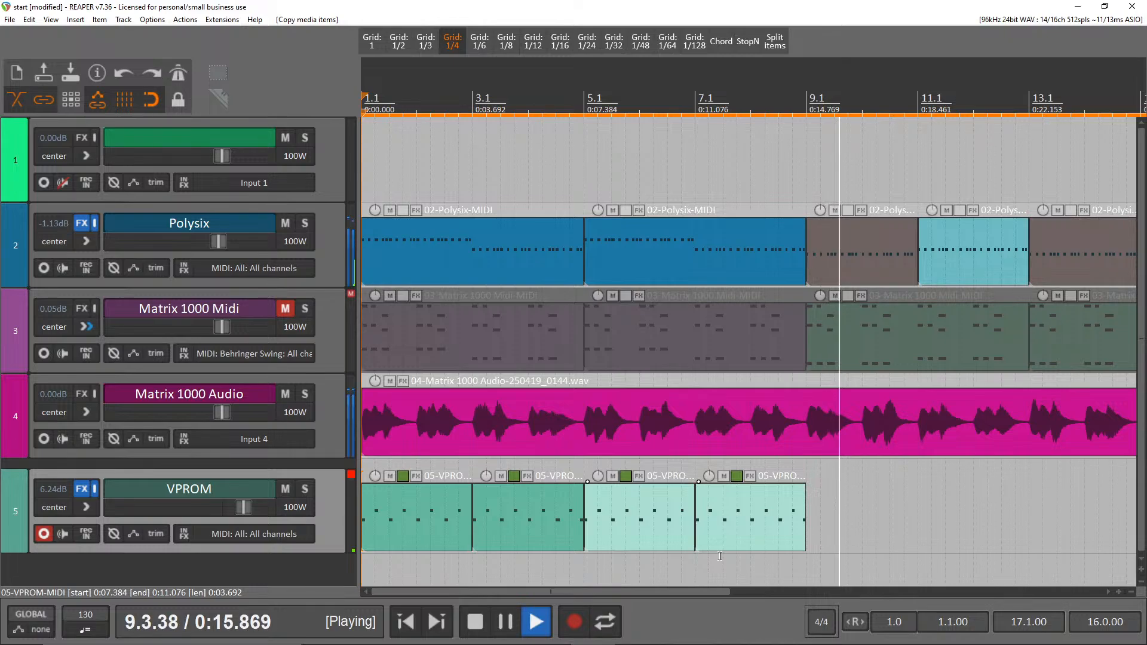
{"action": "key", "text": "space"}
{"action": "scroll", "coordinate": [726, 432], "scroll_direction": "down", "scroll_amount": 2}
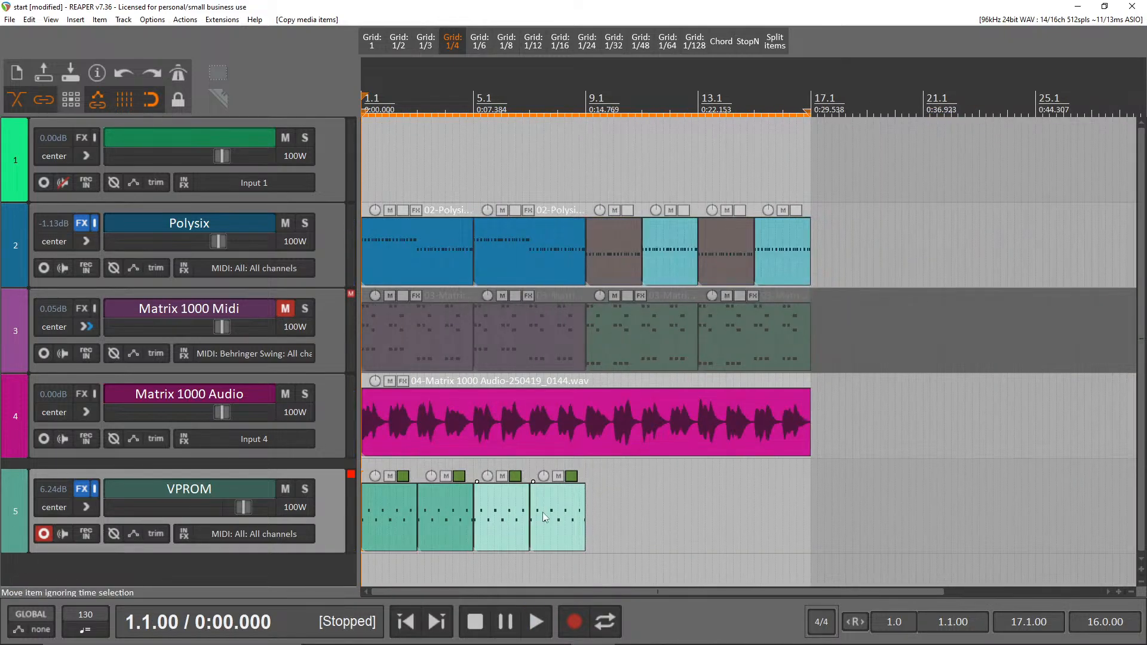
- Copy the four VPROM items to bars 9 through 16 and play the whole arrangement from the start
{"action": "left_click_drag", "start_coordinate": [664, 536], "coordinate": [316, 485]}
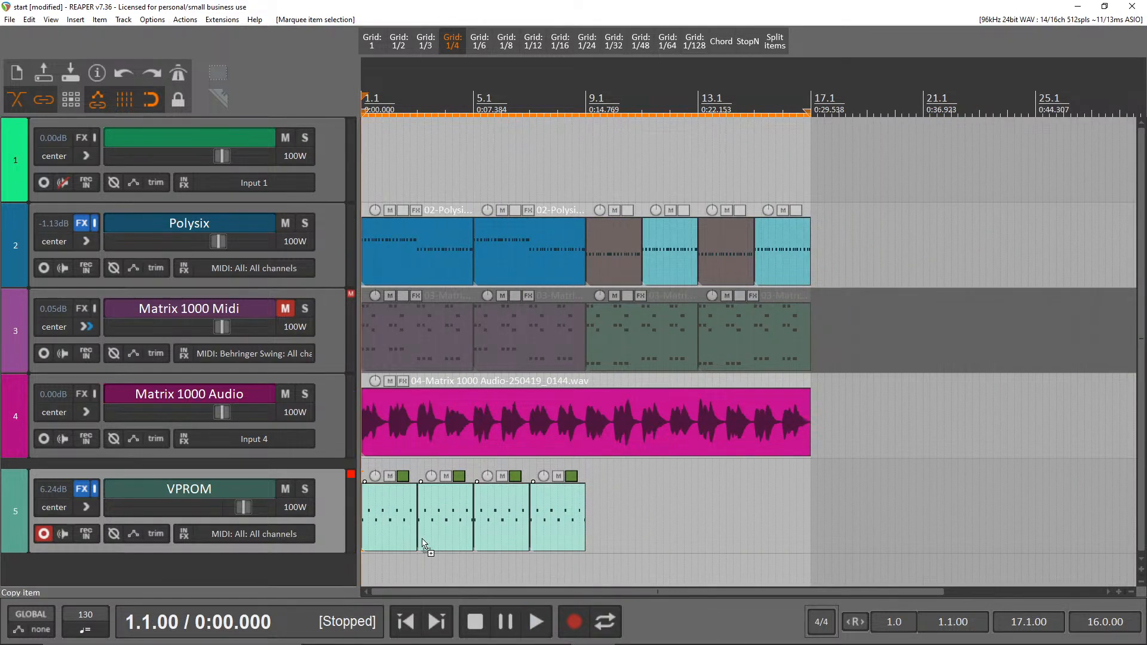
{"action": "left_click_drag", "start_coordinate": [406, 539], "coordinate": [629, 550]}
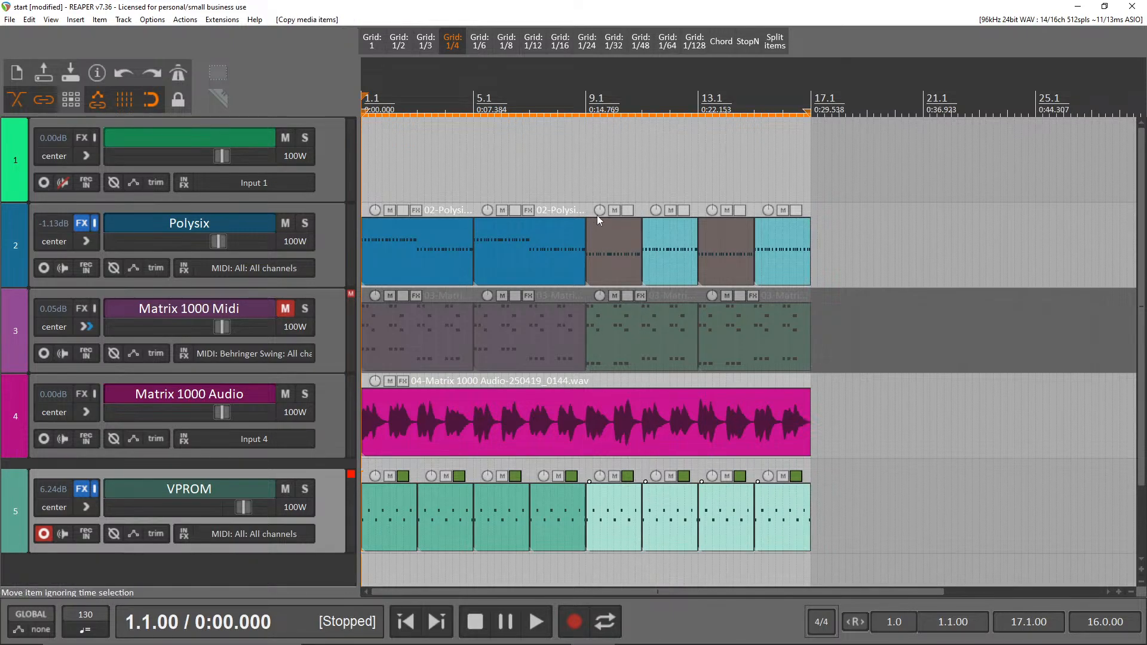
{"action": "left_click", "coordinate": [585, 100]}
{"action": "scroll", "coordinate": [591, 104], "scroll_direction": "up", "scroll_amount": 5}
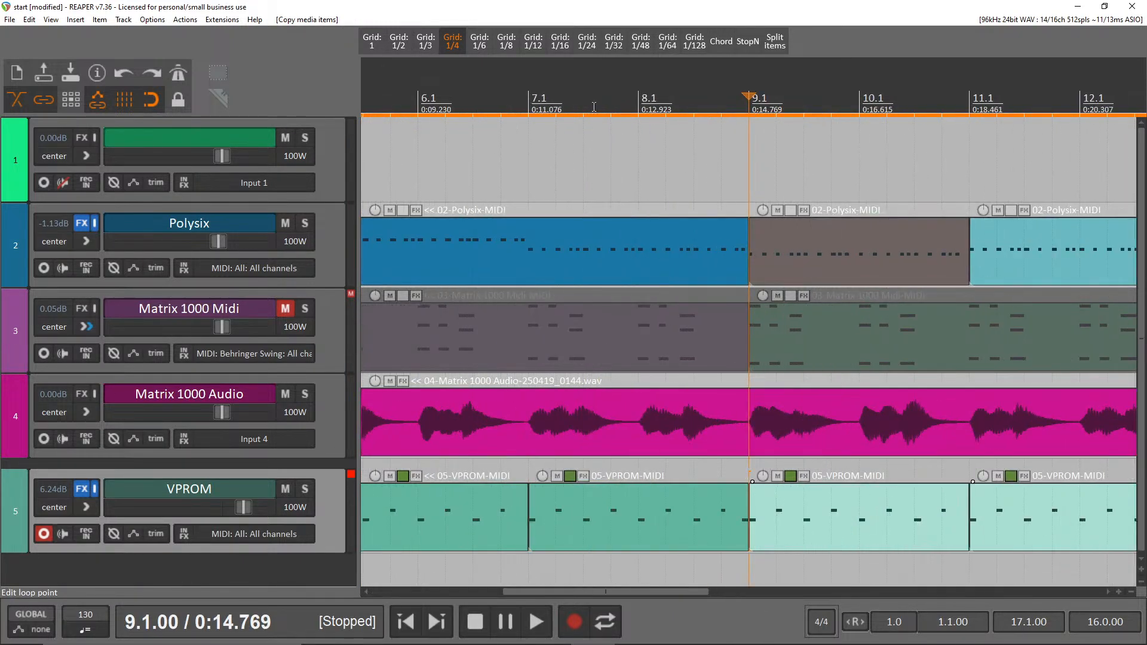
{"action": "scroll", "coordinate": [594, 107], "scroll_direction": "down", "scroll_amount": 6}
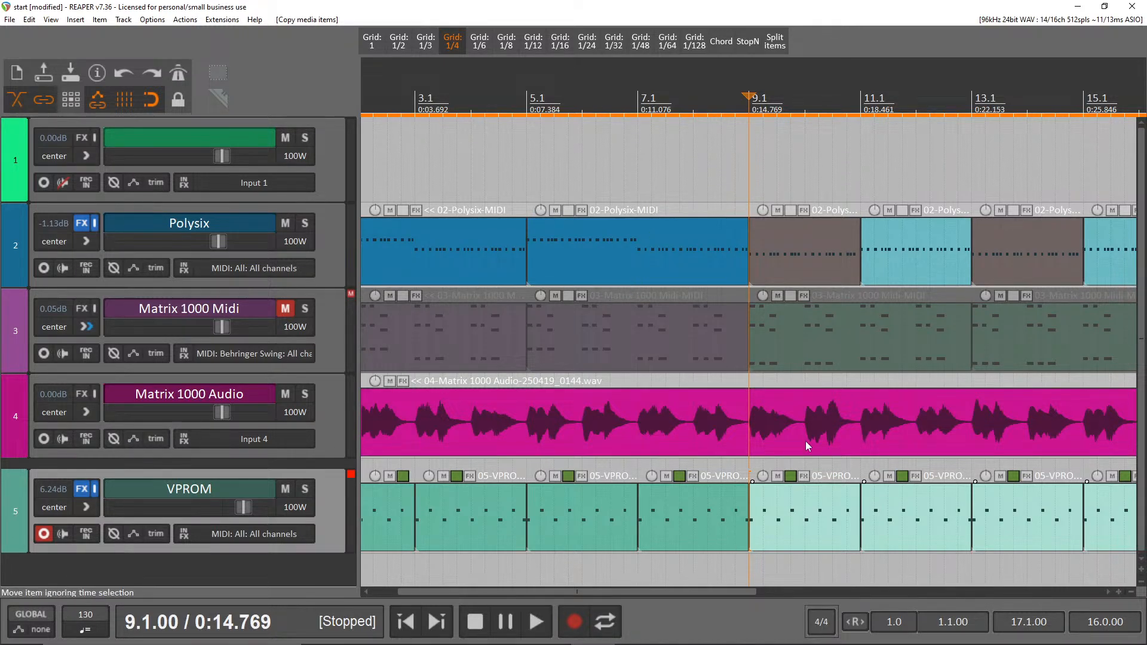
{"action": "scroll", "coordinate": [815, 403], "scroll_direction": "down", "scroll_amount": 4}
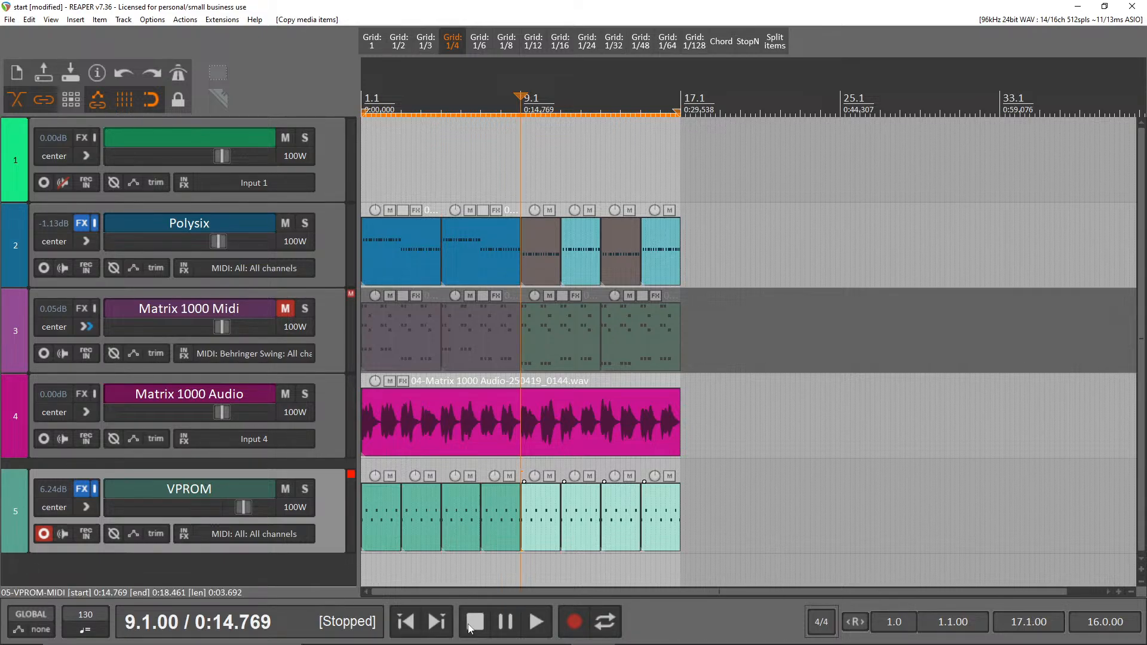
{"action": "left_click", "coordinate": [404, 624]}
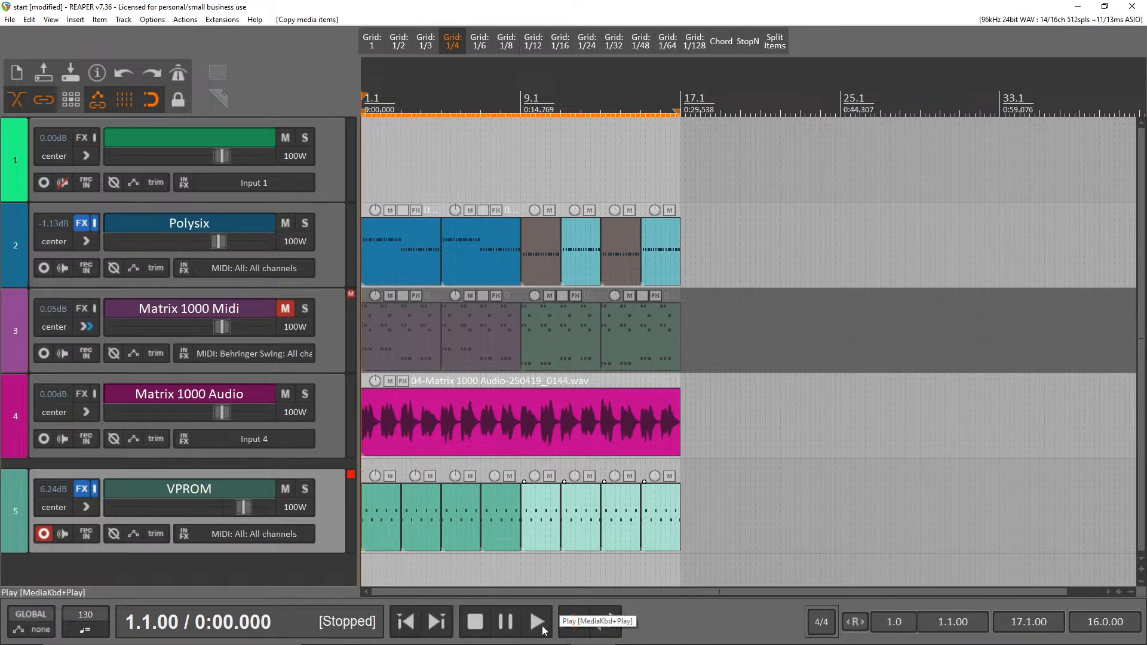
{"action": "left_click", "coordinate": [544, 629]}
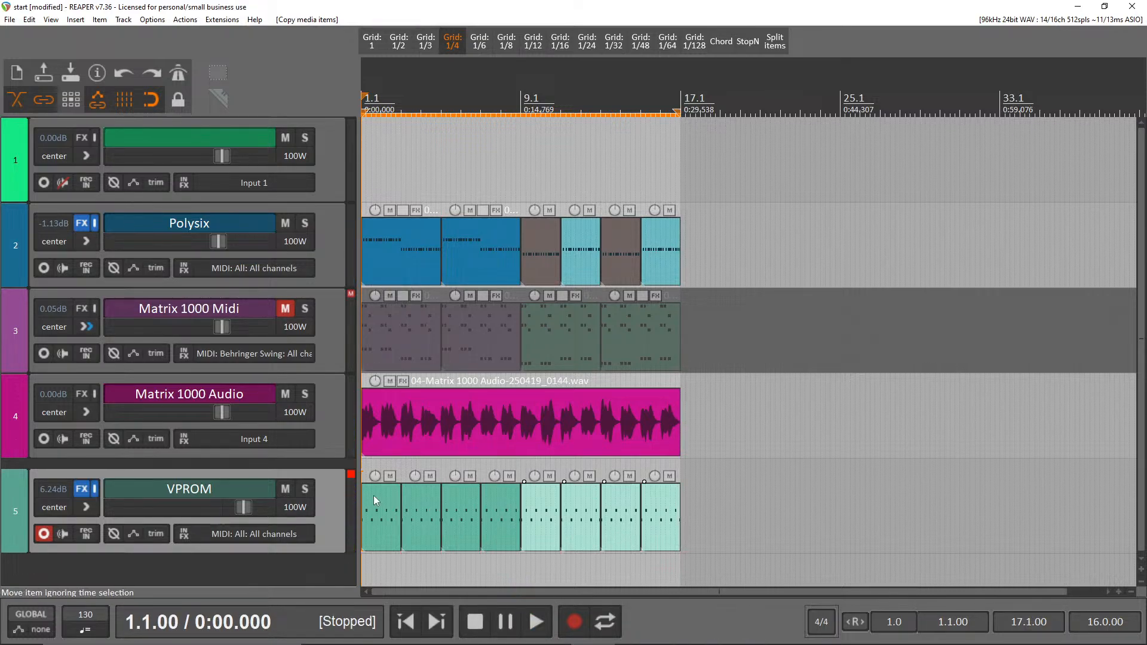
- Set the VPROM track's recording mode to MIDI overdub
{"action": "right_click", "coordinate": [328, 514]}
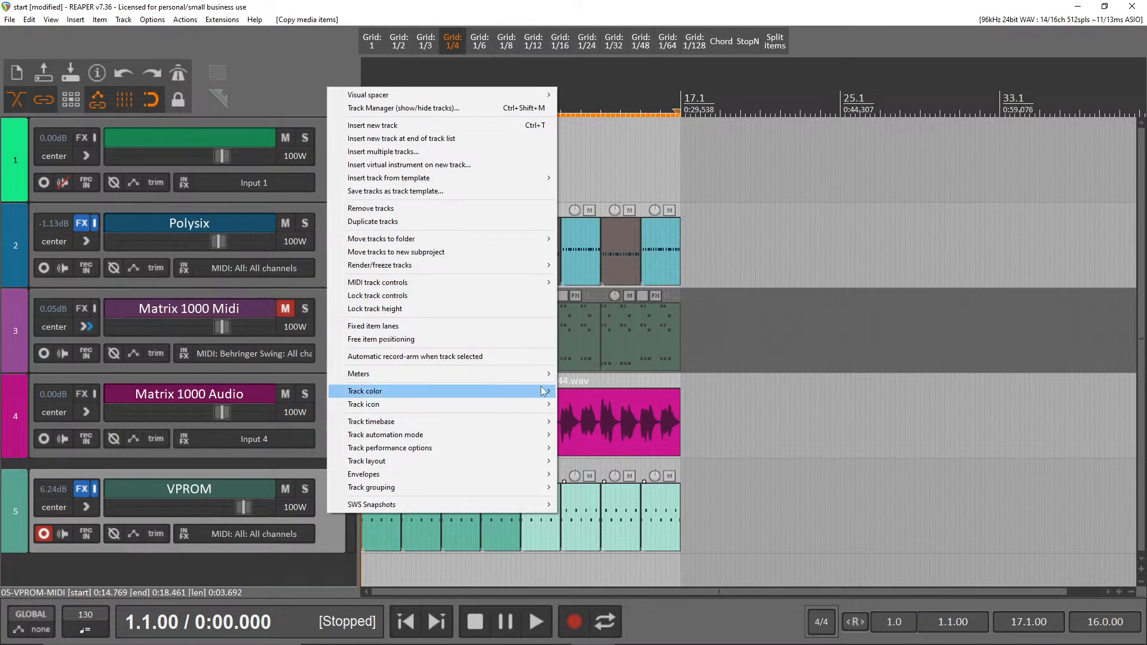
{"action": "mouse_move", "coordinate": [534, 399]}
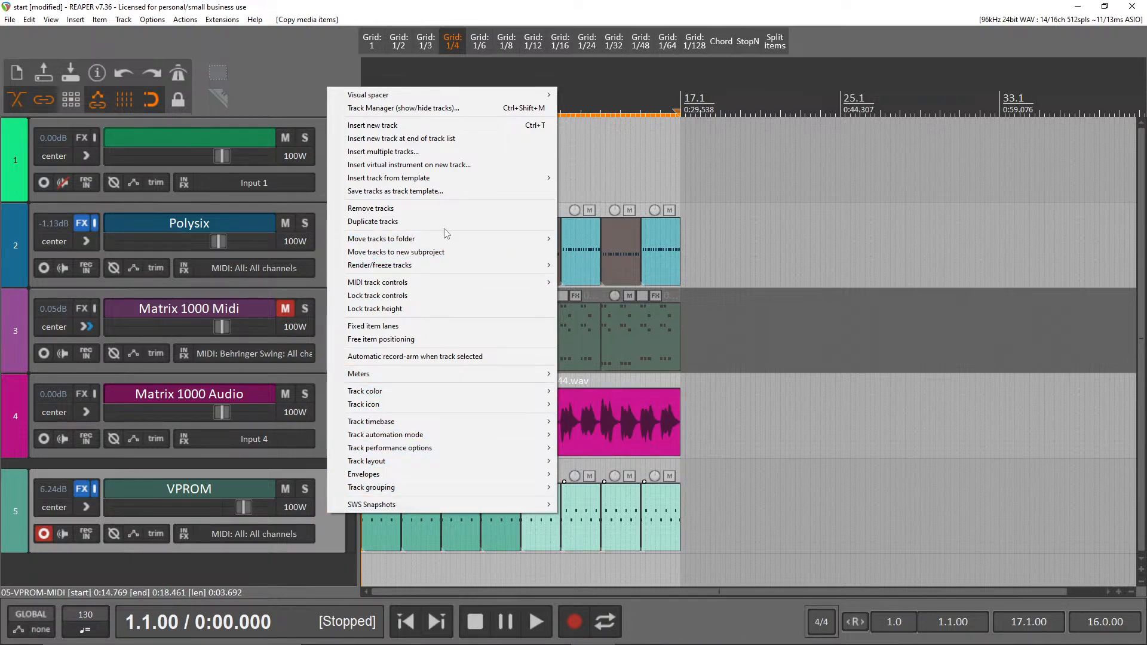
{"action": "left_click", "coordinate": [274, 536]}
{"action": "mouse_move", "coordinate": [381, 379]}
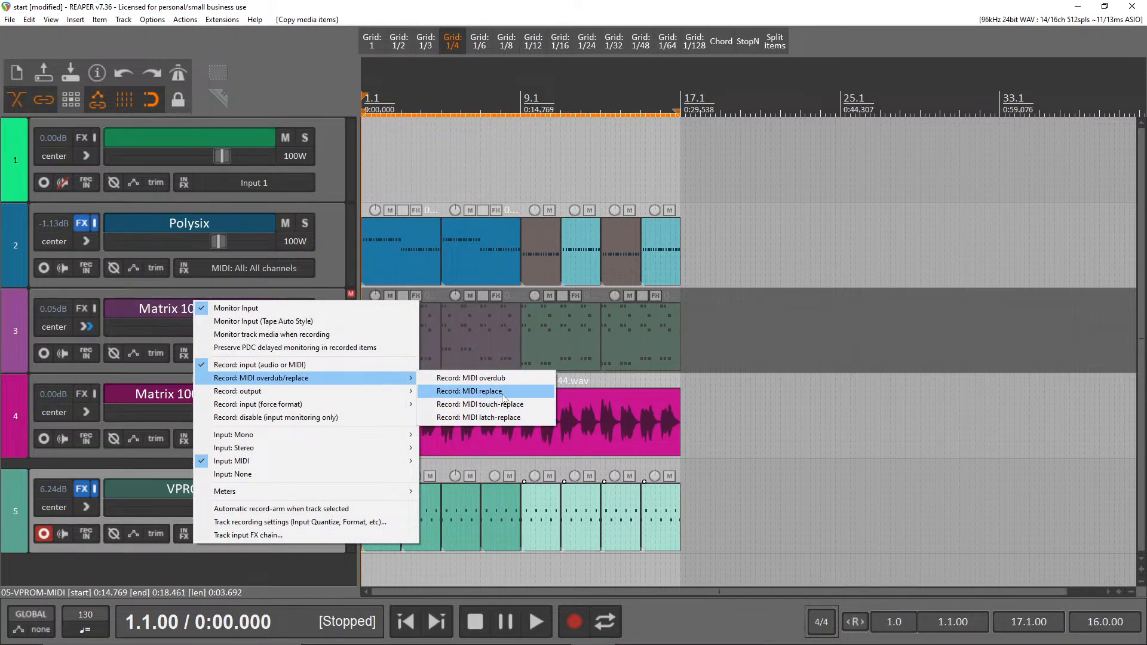
{"action": "left_click", "coordinate": [472, 378]}
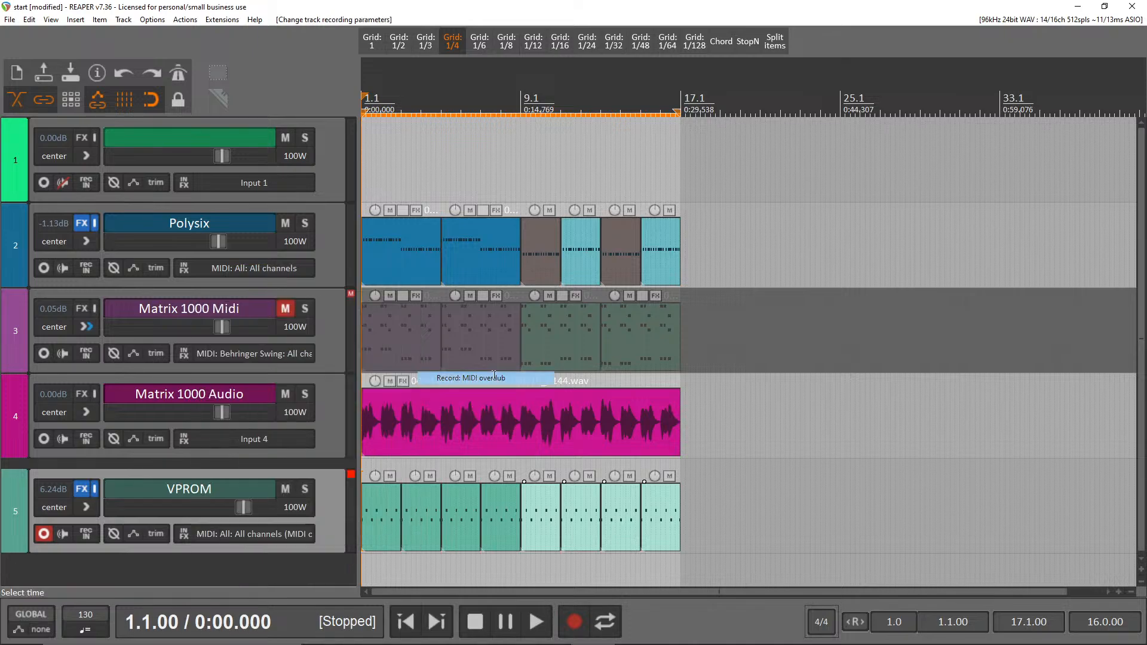
- Delete the VPROM items from bar 5 onward and refill bars 5 through 16 with independent copies of the first two items
{"action": "left_click_drag", "start_coordinate": [726, 524], "coordinate": [460, 523]}
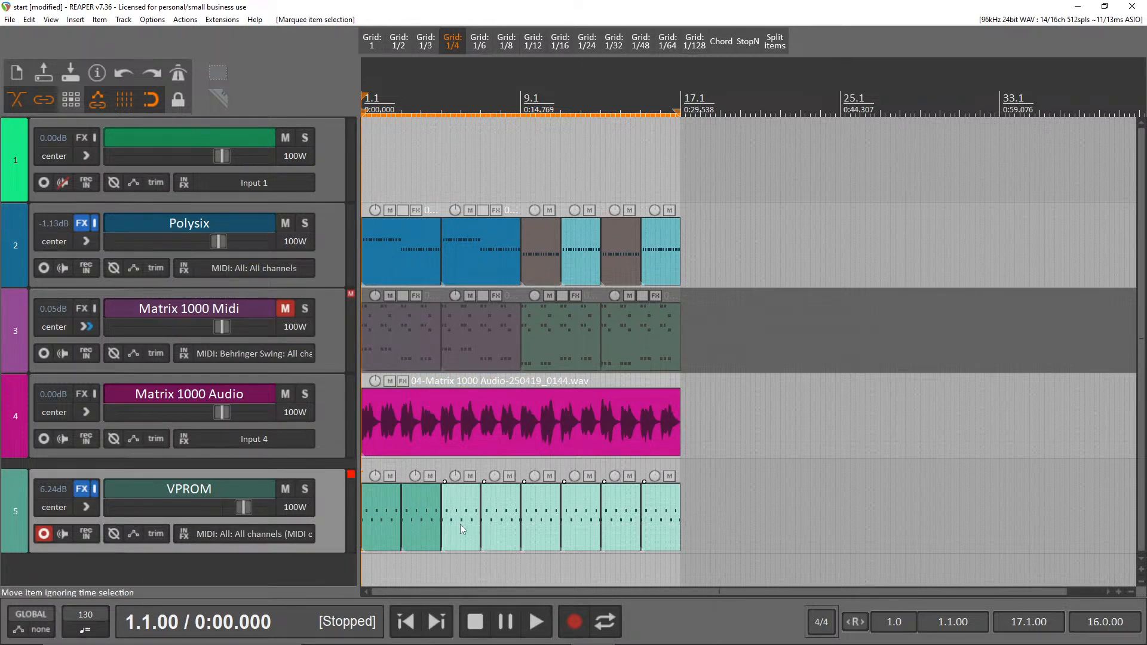
{"action": "key", "text": "Delete"}
{"action": "left_click_drag", "start_coordinate": [349, 507], "coordinate": [459, 536]}
{"action": "left_click_drag", "start_coordinate": [599, 537], "coordinate": [544, 545]}
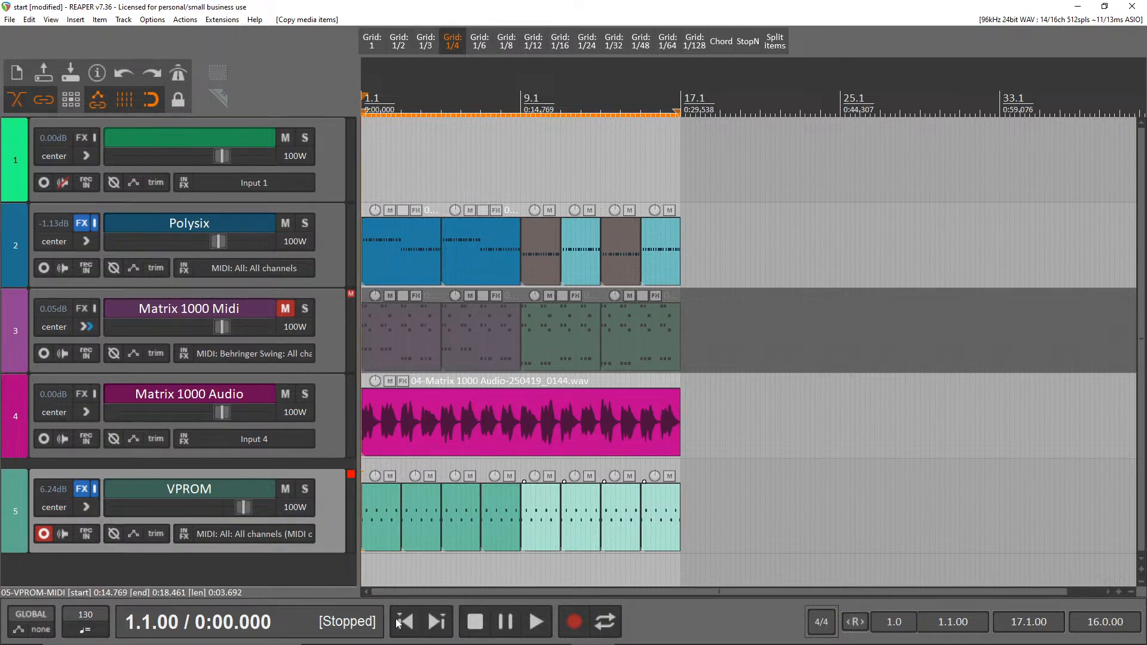
- Overdub hi-hats onto the VPROM items from bar 1 into bar 16, stop recording and briefly check playback
{"action": "left_click", "coordinate": [573, 623]}
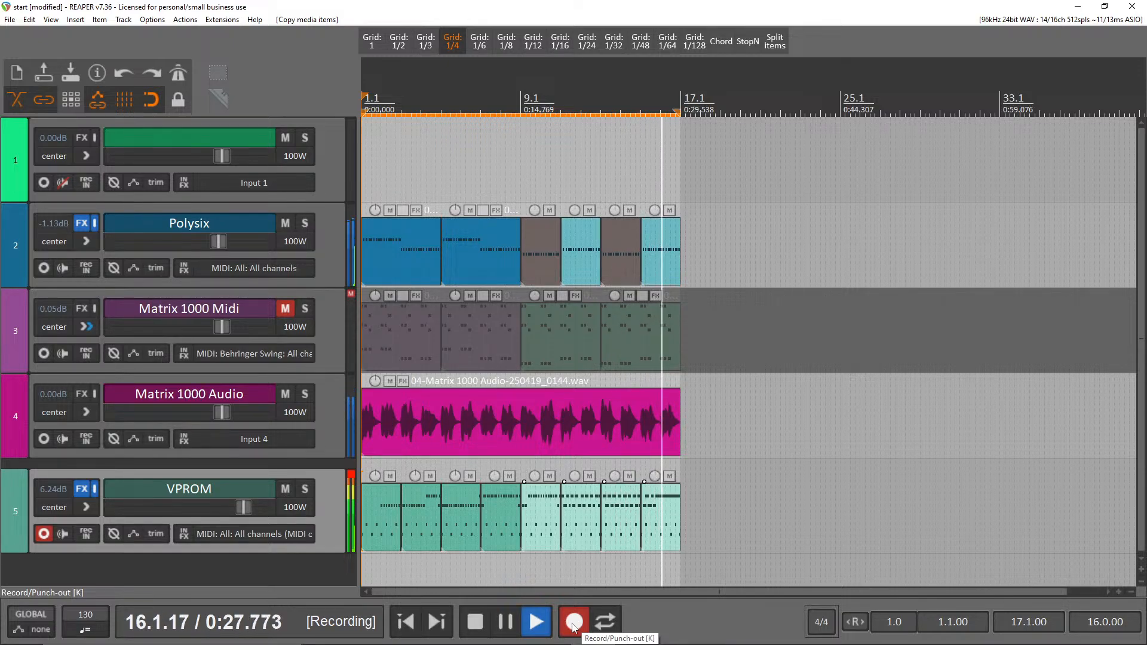
{"action": "key", "text": "space"}
{"action": "key", "text": "space"}
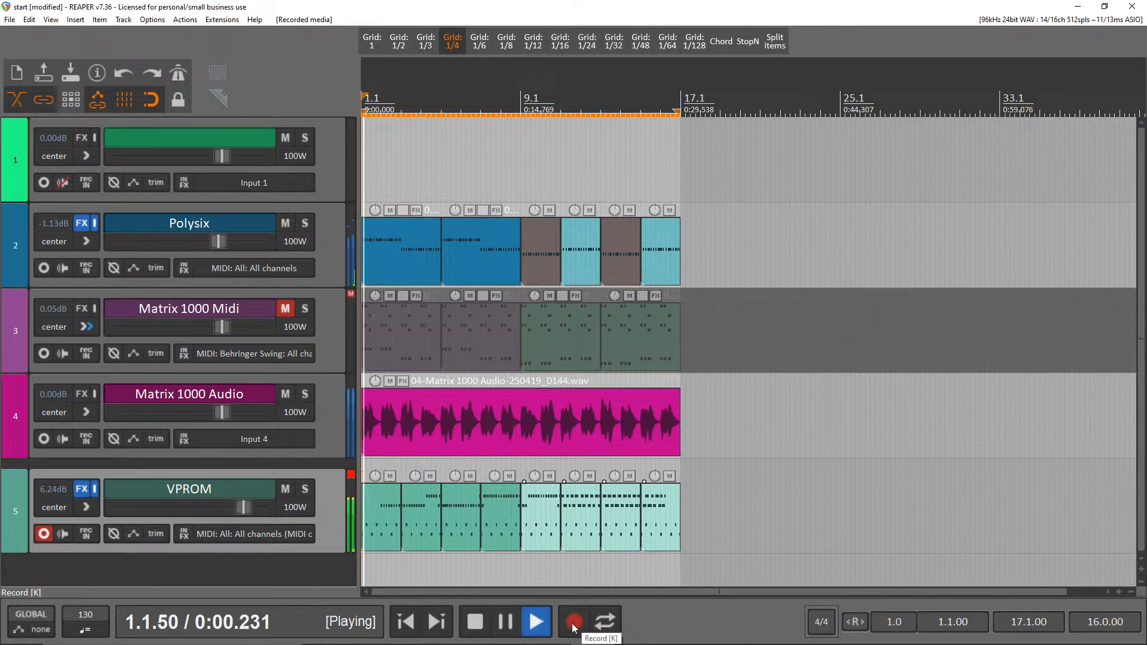
{"action": "key", "text": "space"}
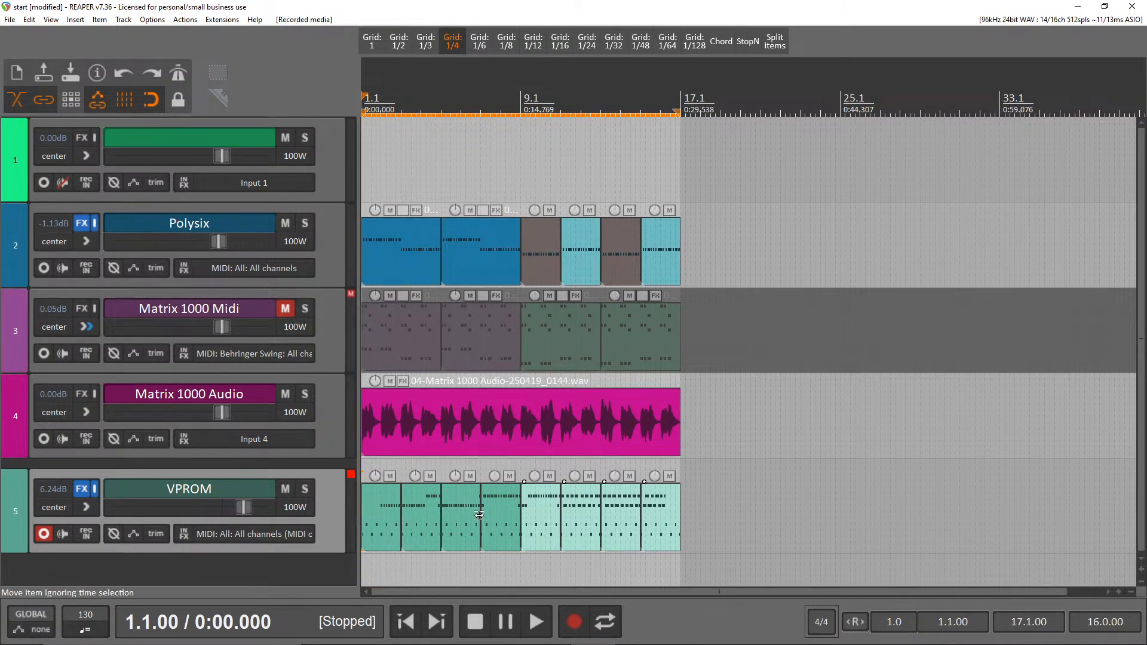
- Open the VPROM item in bars 11 and 12 and quantize its selected notes' positions to the grid at 100% strength
{"action": "double_click", "coordinate": [580, 517]}
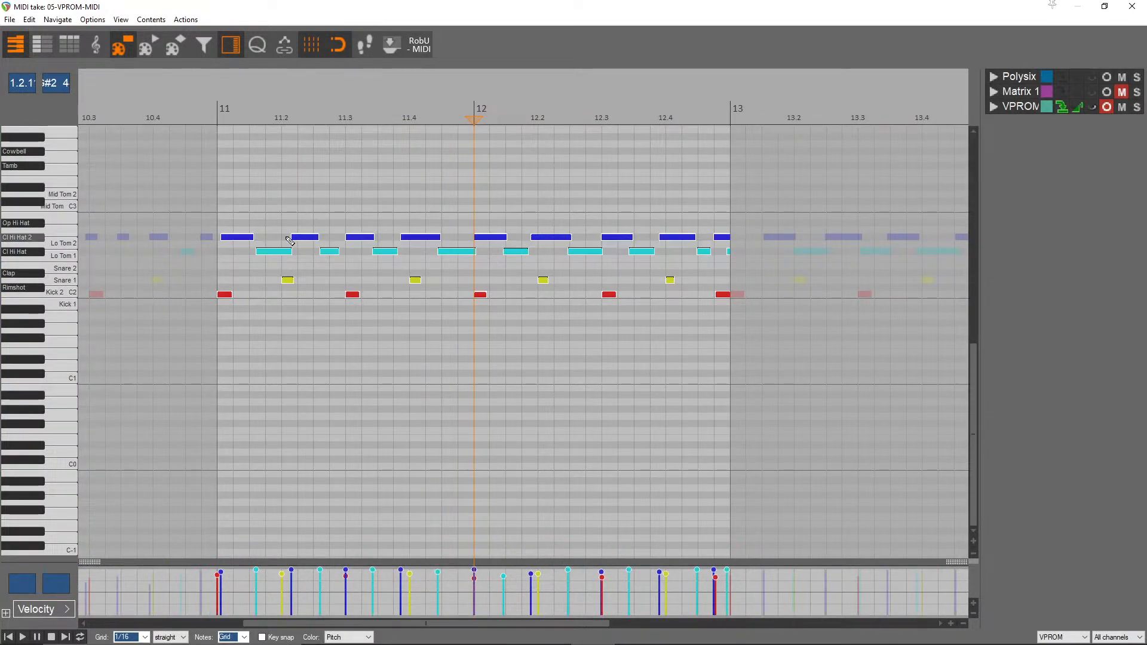
{"action": "key", "text": "q"}
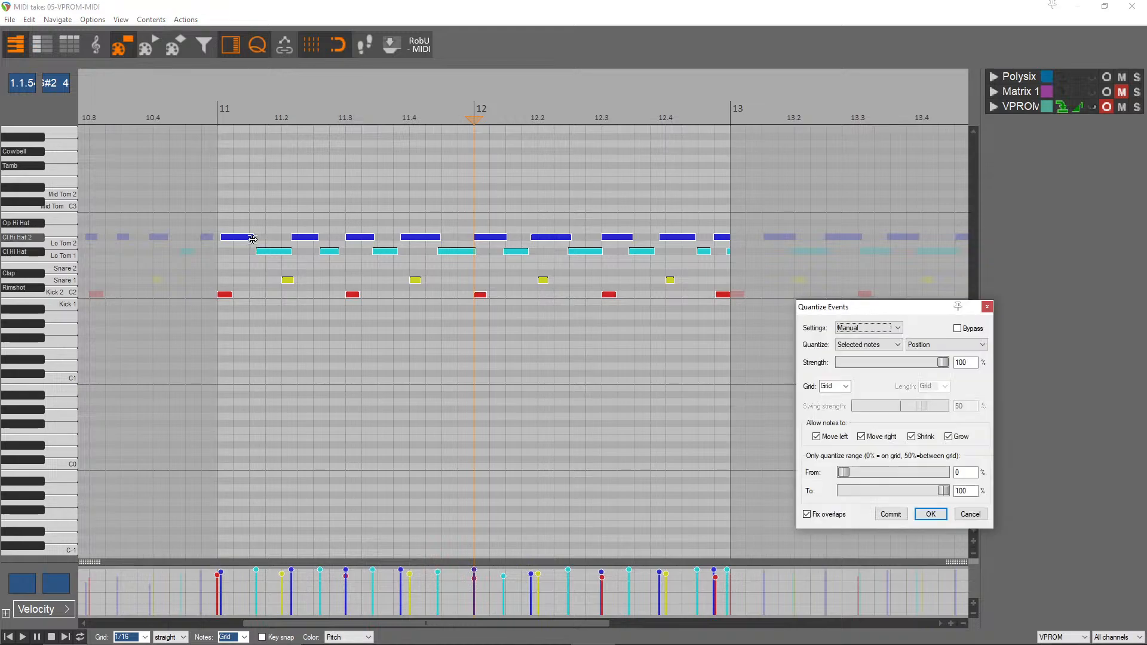
{"action": "left_click", "coordinate": [932, 515]}
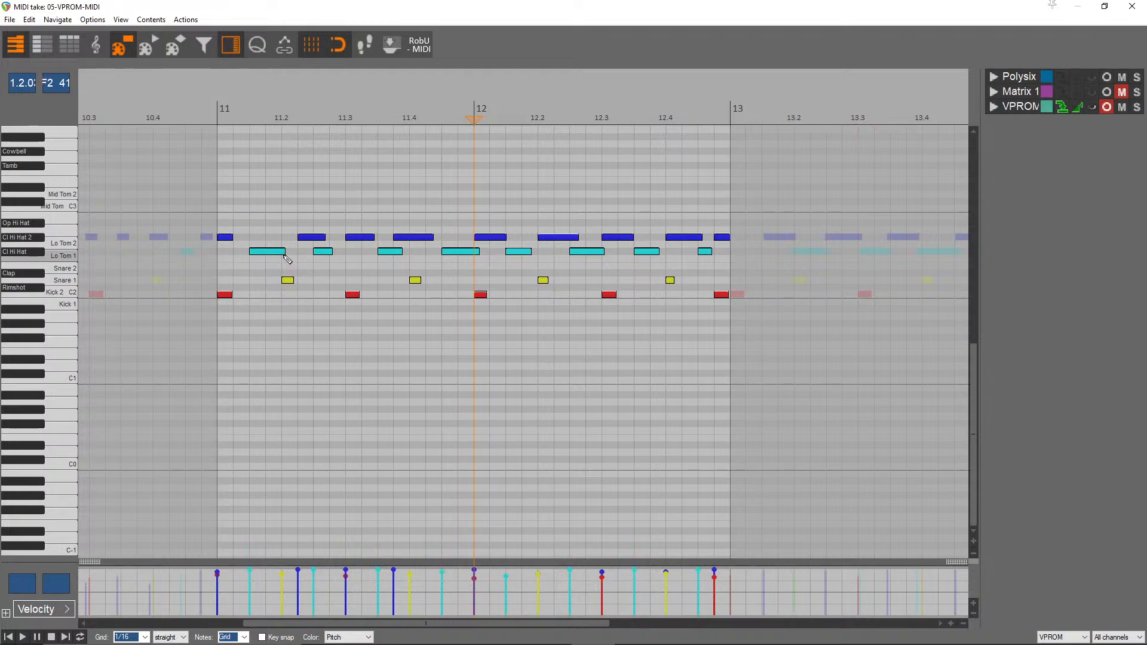
- Move the off-beat Cl Hi Hat 2 notes in bar 11 onto beats 2 and 4 and shorten the bar's long hi-hats to sixteenths
{"action": "left_click_drag", "start_coordinate": [265, 222], "coordinate": [299, 248]}
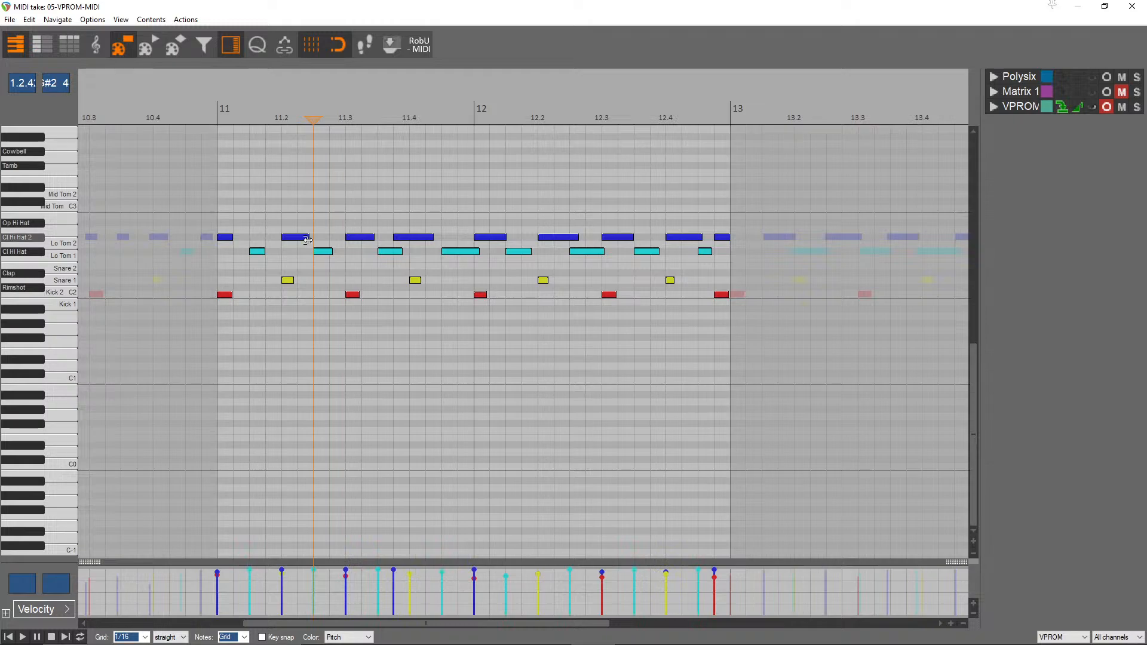
{"action": "left_click_drag", "start_coordinate": [299, 241], "coordinate": [294, 241]}
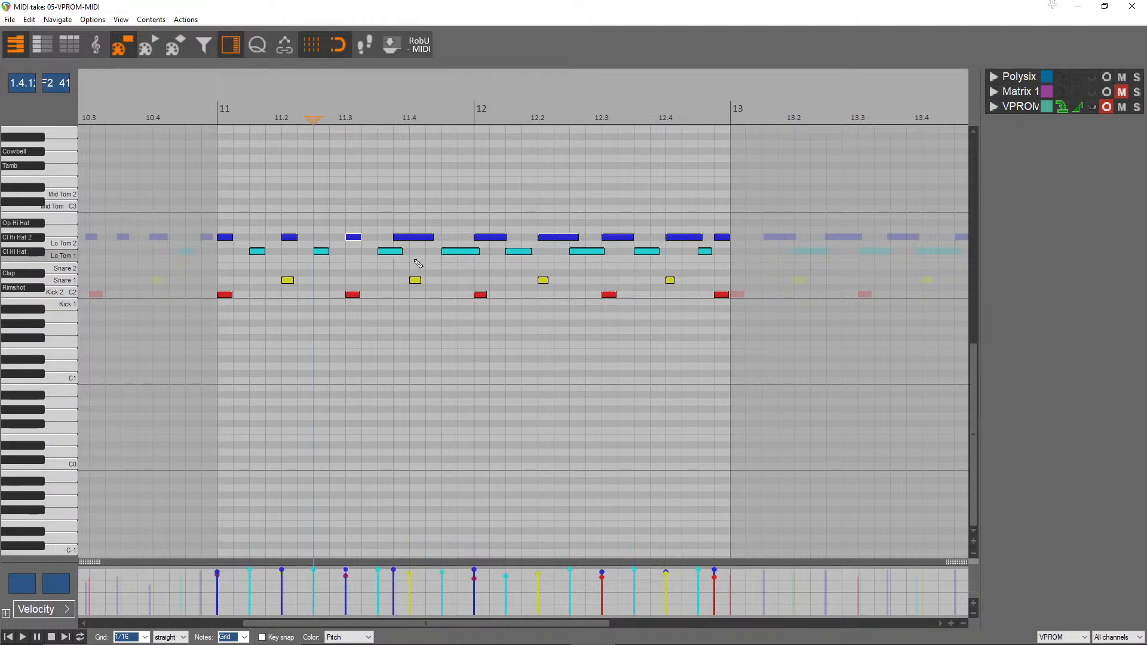
{"action": "left_click", "coordinate": [417, 240]}
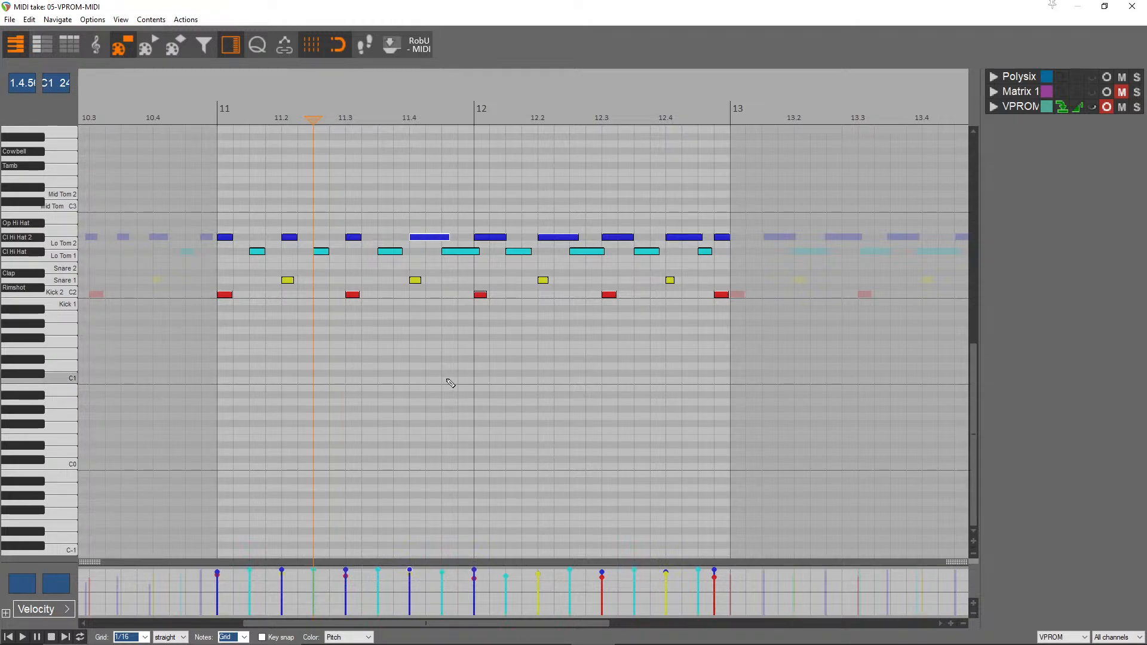
{"action": "left_click_drag", "start_coordinate": [484, 275], "coordinate": [442, 248]}
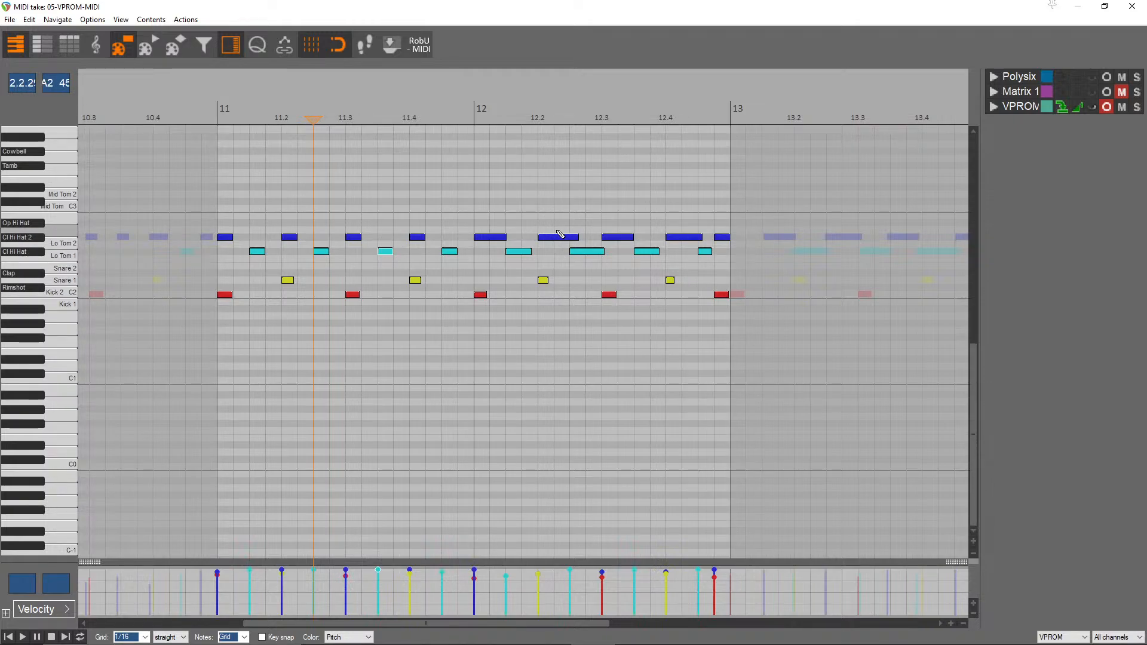
- Replace the hi-hat notes in bar 12 with a copy of the bar 11 hi-hat pattern and play the result
{"action": "left_click_drag", "start_coordinate": [525, 239], "coordinate": [735, 268]}
{"action": "key", "text": "Delete"}
{"action": "left_click_drag", "start_coordinate": [487, 264], "coordinate": [225, 190]}
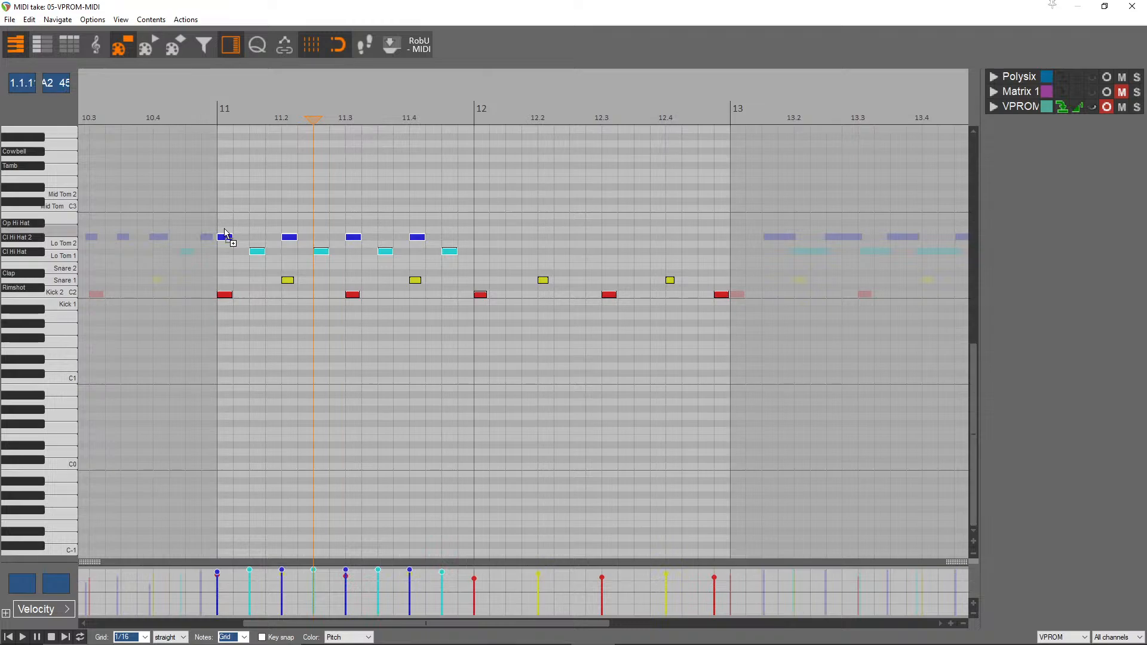
{"action": "left_click_drag", "start_coordinate": [228, 244], "coordinate": [494, 241]}
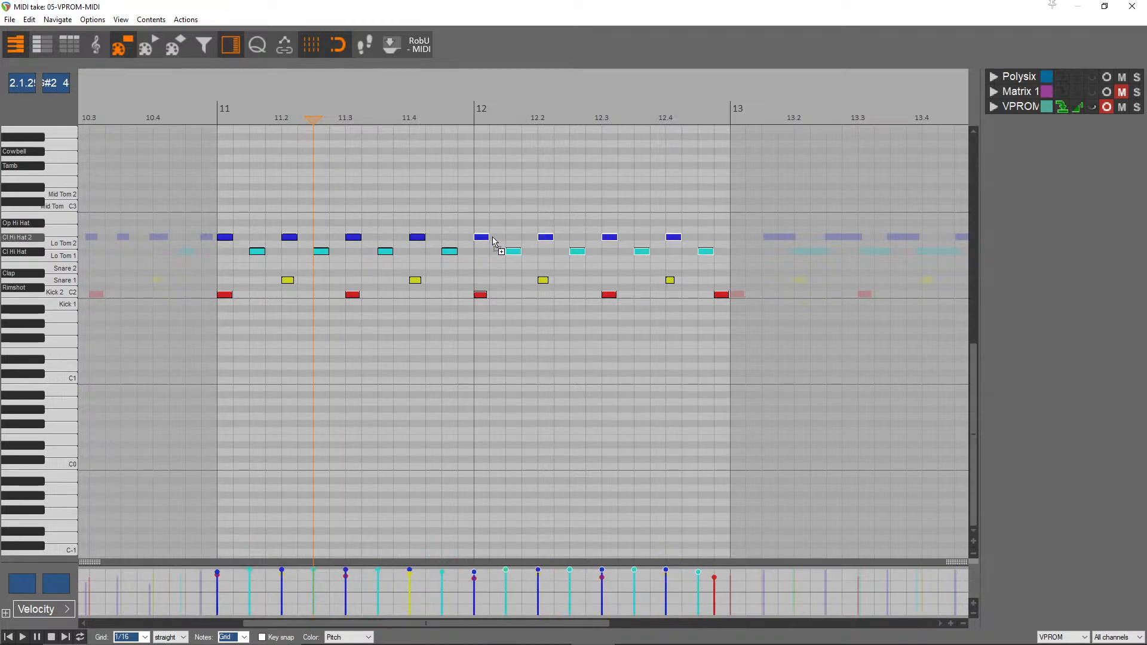
{"action": "key", "text": "space"}
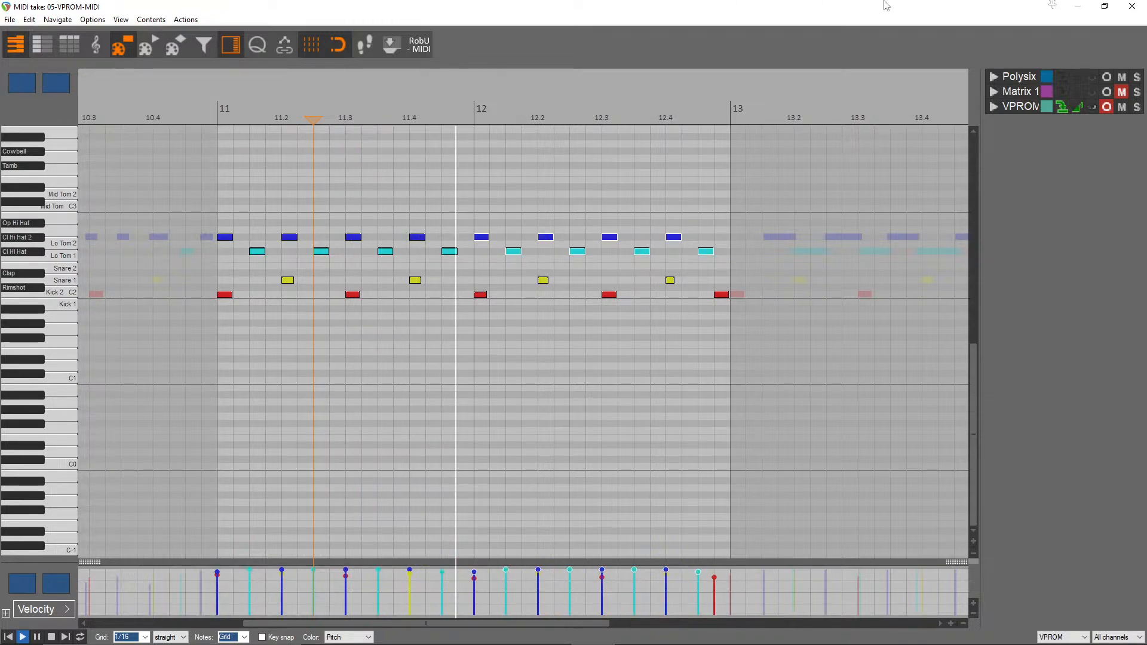
{"action": "key", "text": "space"}
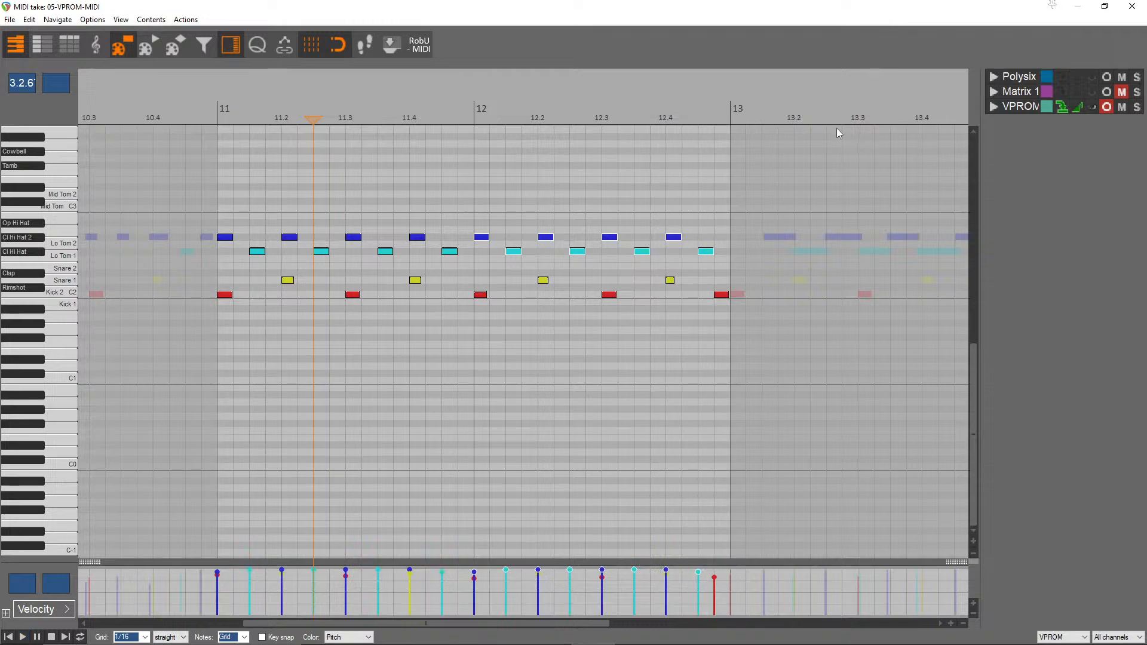
- Add one extra Cl Hi Hat 2 note on the last sixteenth of bar 12 and audition the pattern
{"action": "mouse_move", "coordinate": [720, 266]}
{"action": "left_mouse_down"}
{"action": "mouse_move", "coordinate": [676, 232]}
{"action": "mouse_move", "coordinate": [692, 261]}
{"action": "mouse_move", "coordinate": [736, 256]}
{"action": "mouse_move", "coordinate": [727, 256]}
{"action": "left_mouse_up"}
{"action": "key", "text": "space"}
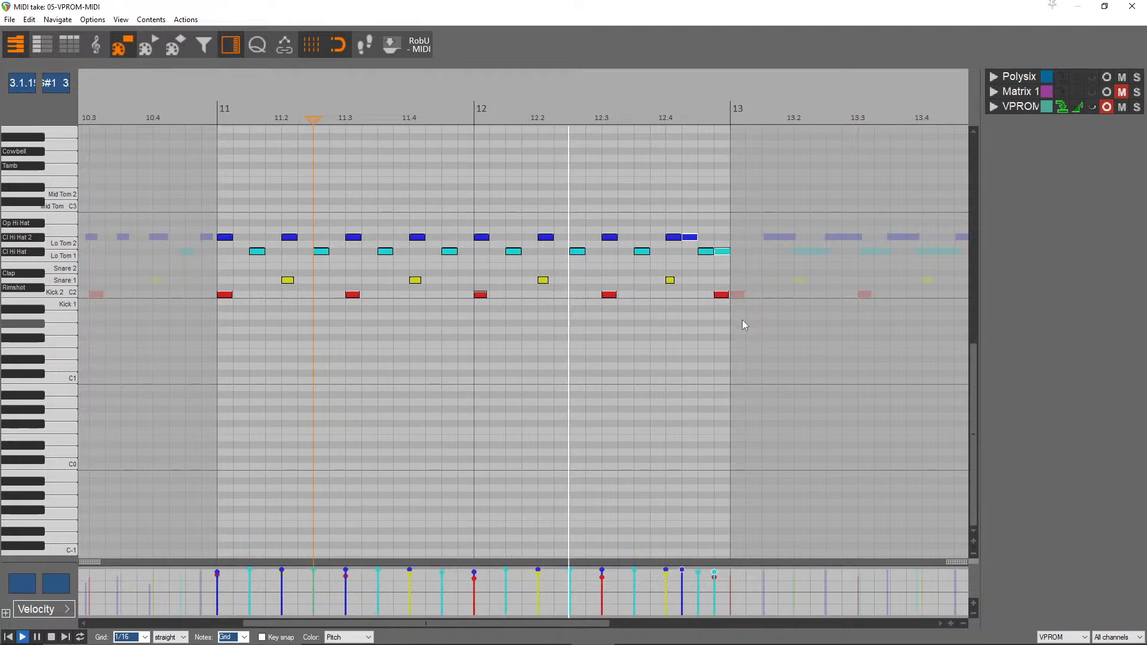
{"action": "key", "text": "space"}
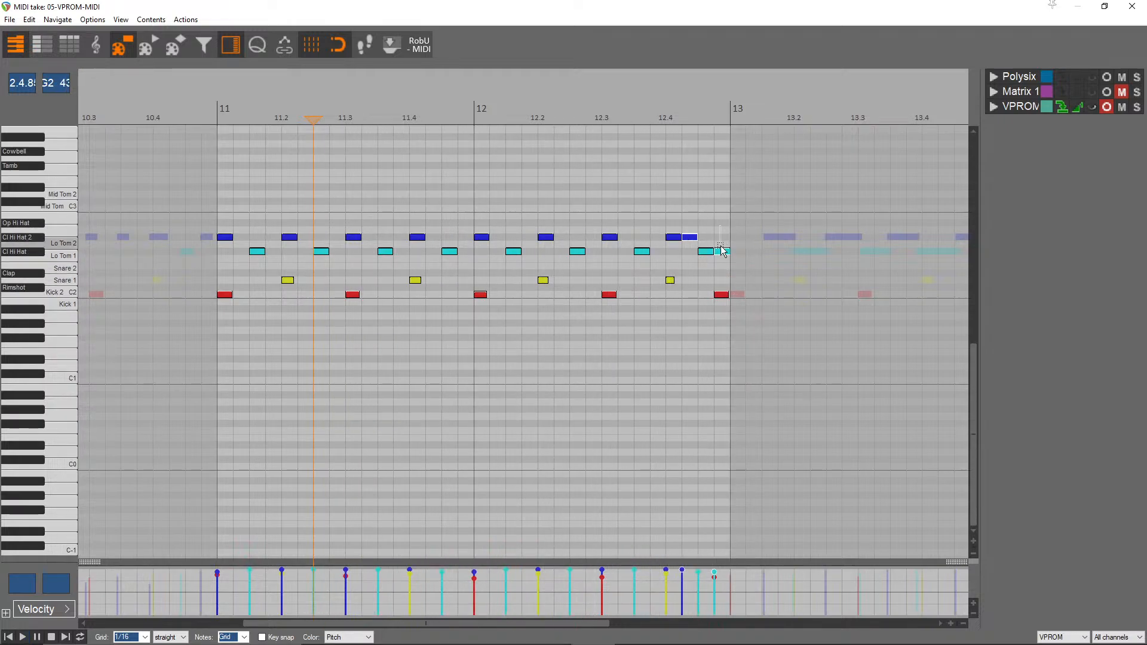
{"action": "left_click_drag", "start_coordinate": [721, 245], "coordinate": [730, 270]}
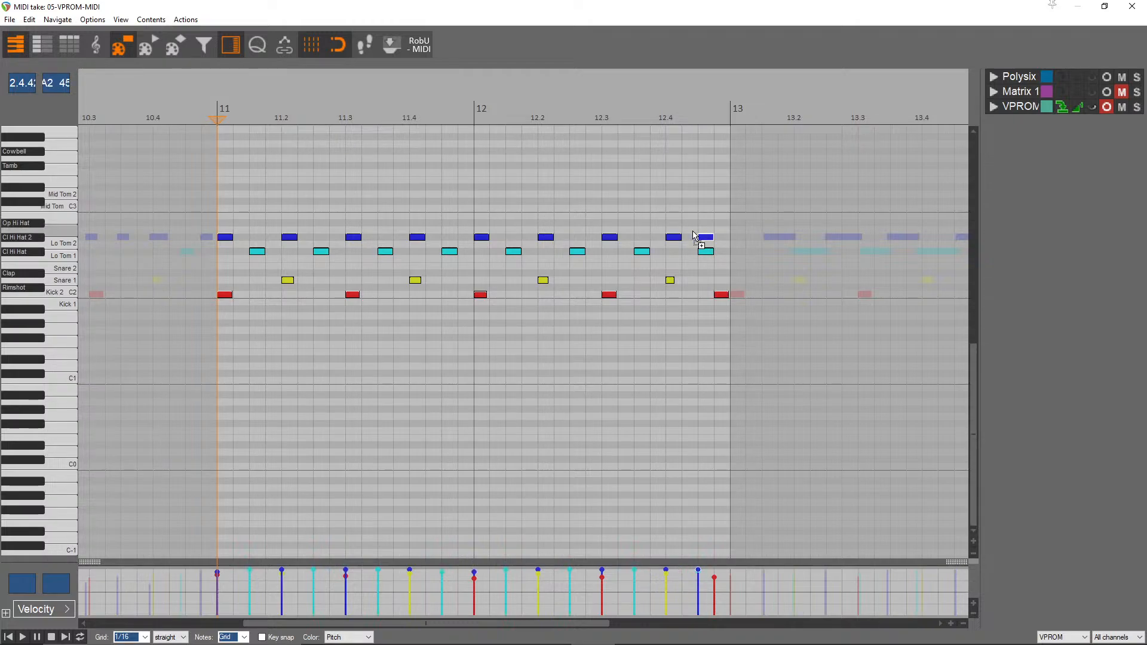
{"action": "key", "text": "space"}
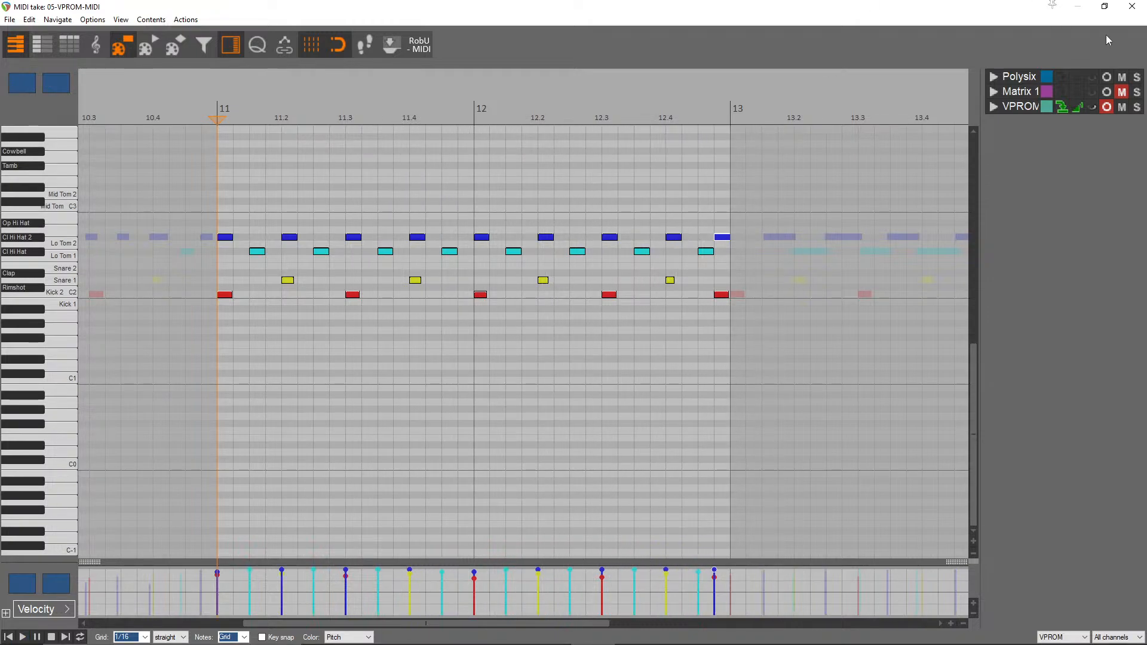
- Delete all hi-hat notes from the VPROM item in bars 13 and 14
{"action": "left_click", "coordinate": [842, 314]}
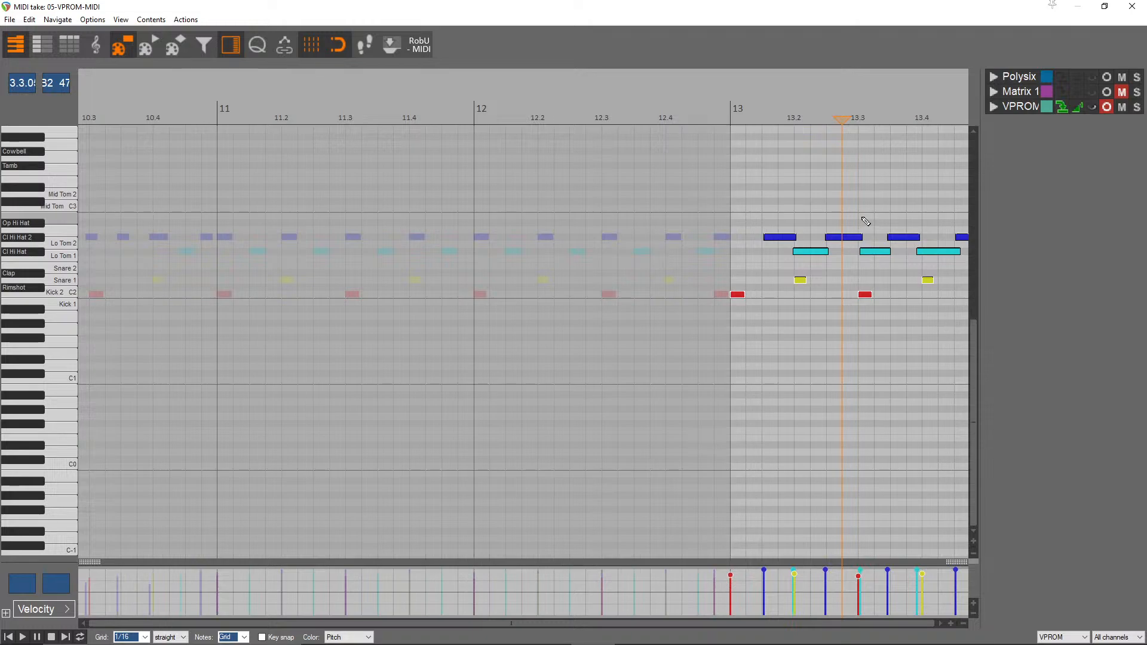
{"action": "left_click_drag", "start_coordinate": [769, 201], "coordinate": [575, 281]}
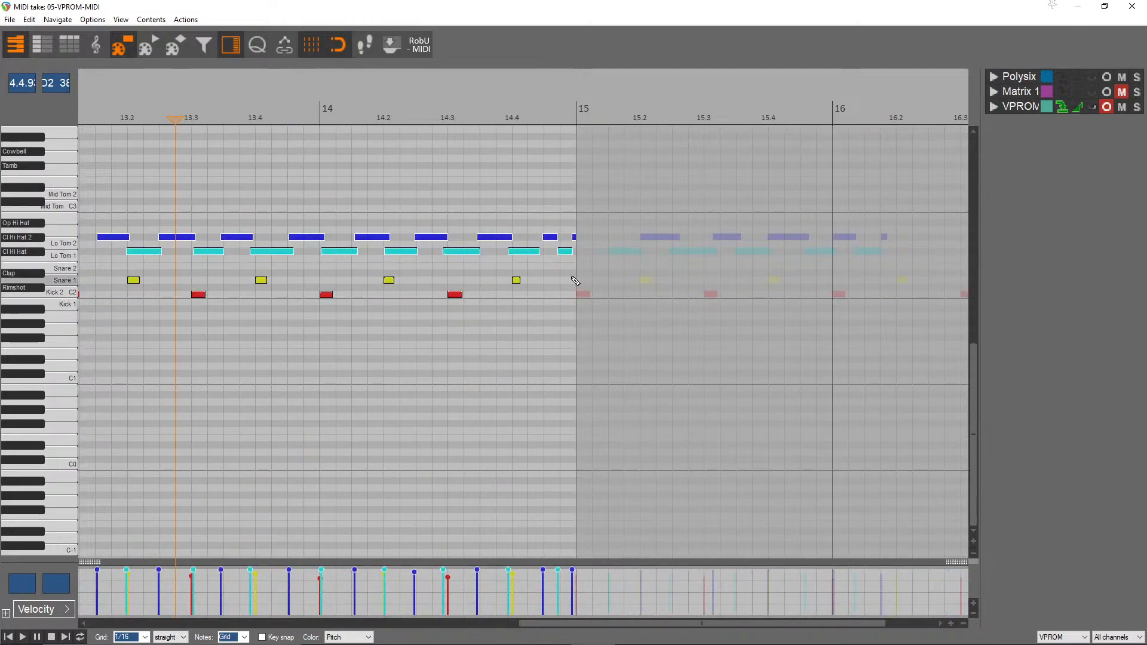
{"action": "key", "text": "Delete"}
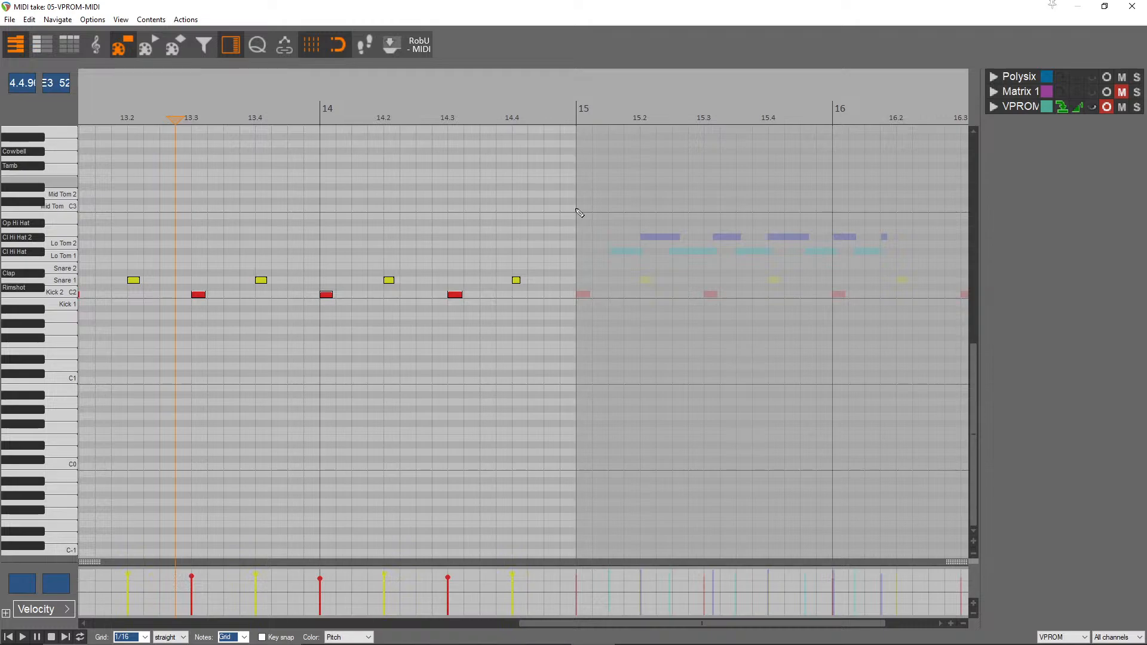
- Replace the VPROM hi-hat notes in bars 9 and 10 with a copy of the hi-hat pattern from bars 11 and 12
{"action": "scroll", "coordinate": [574, 178], "scroll_direction": "down", "scroll_amount": 3}
{"action": "left_click", "coordinate": [281, 238]}
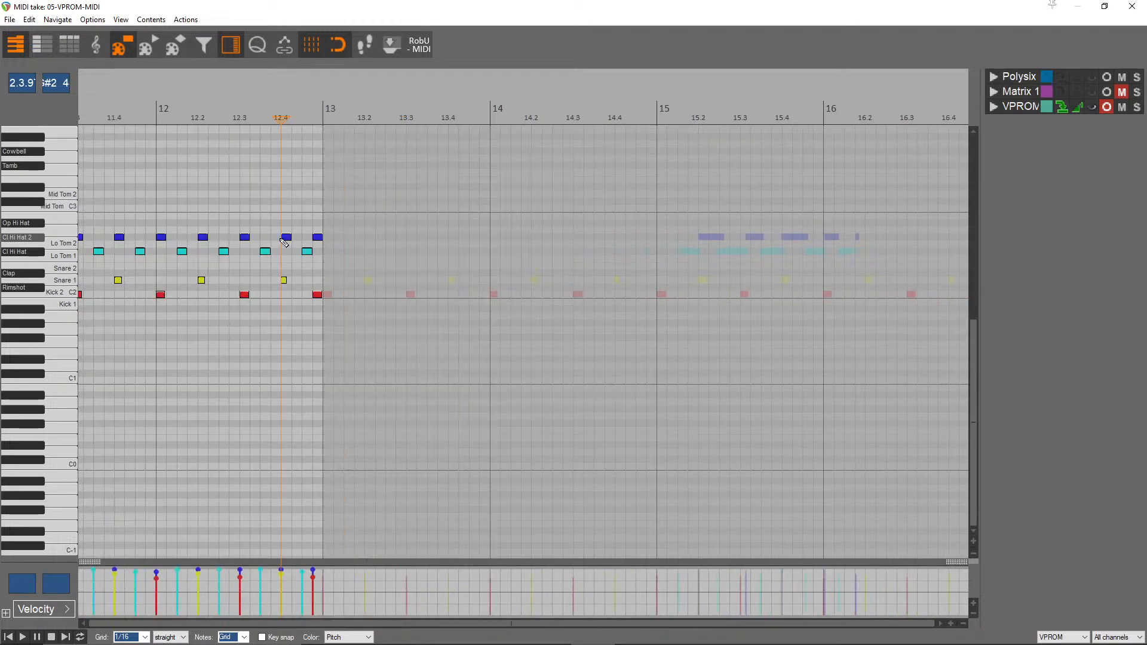
{"action": "left_click_drag", "start_coordinate": [430, 268], "coordinate": [190, 134]}
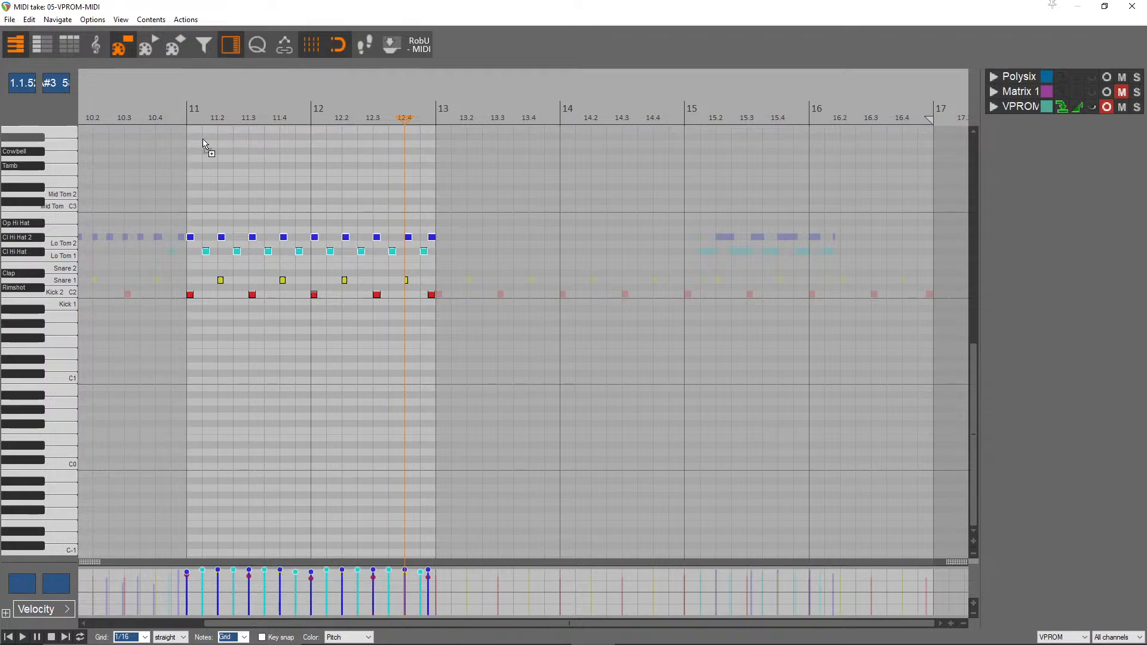
{"action": "left_click", "coordinate": [168, 251]}
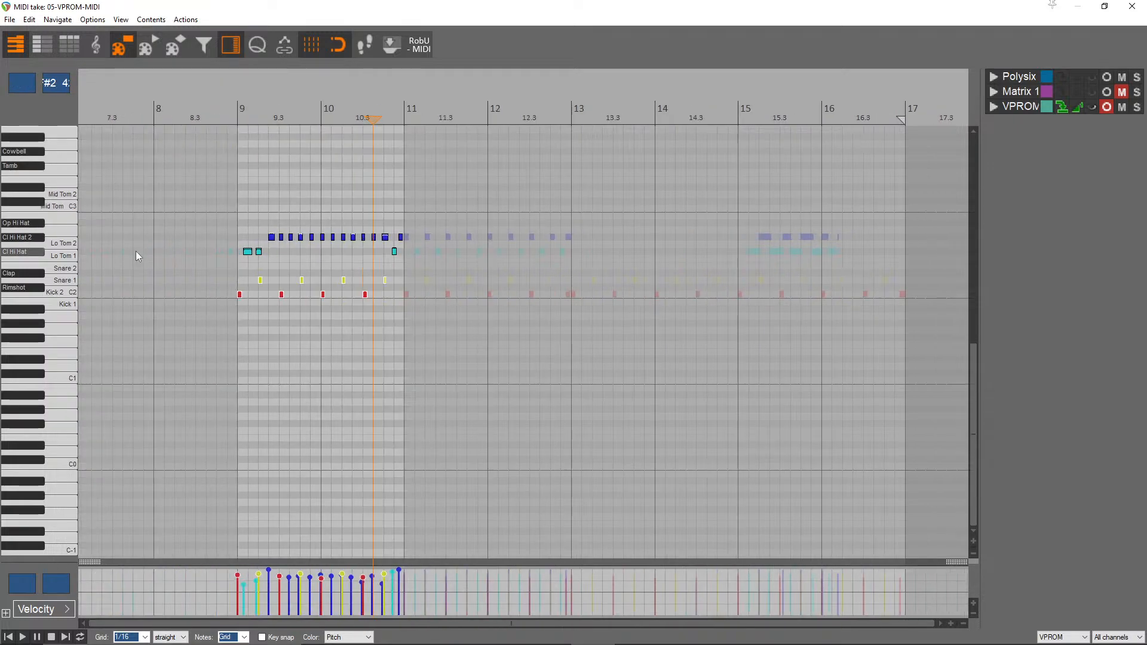
{"action": "left_click_drag", "start_coordinate": [233, 212], "coordinate": [403, 264]}
{"action": "key", "text": "Delete"}
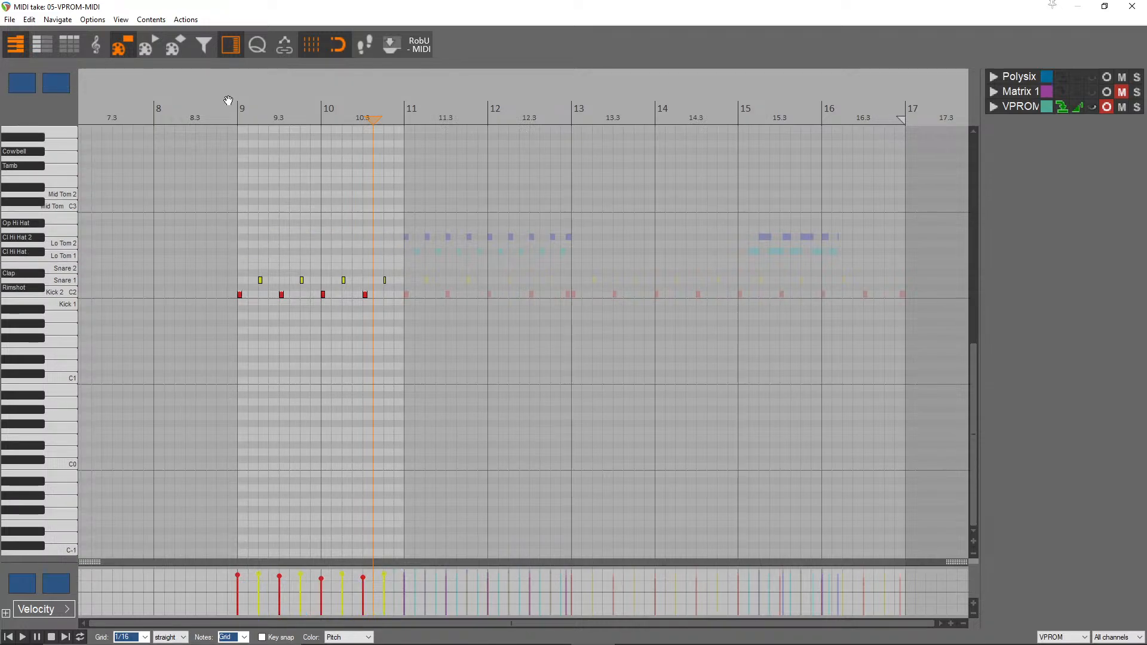
{"action": "key", "text": "ctrl+z"}
{"action": "scroll", "coordinate": [318, 189], "scroll_direction": "up", "scroll_amount": 4}
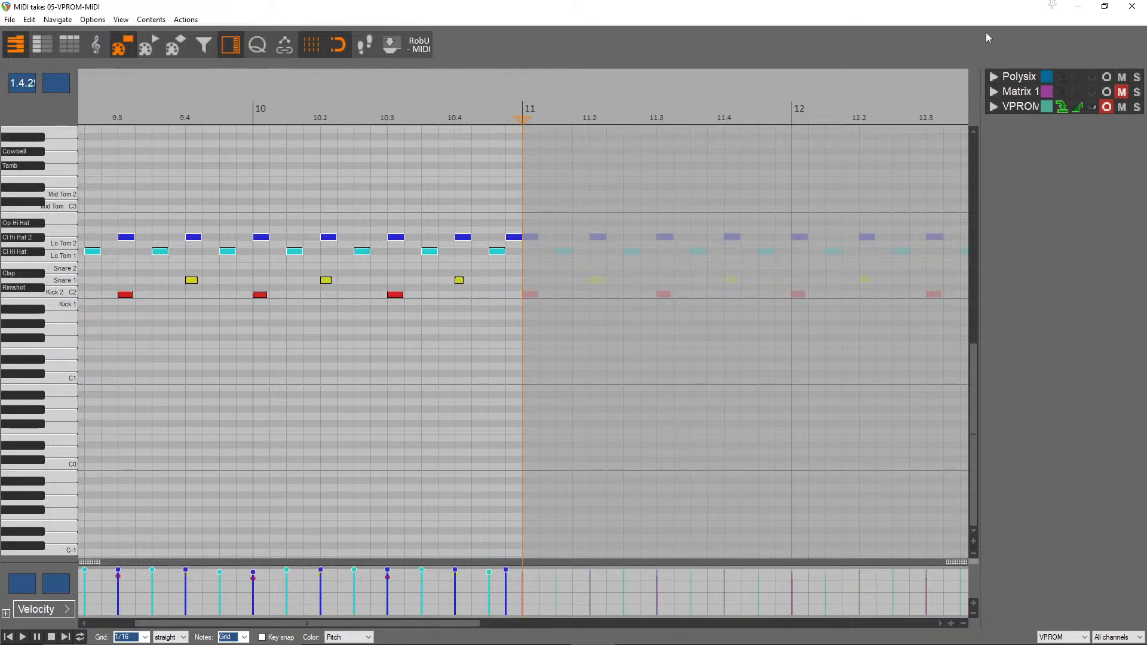
{"action": "left_click", "coordinate": [1134, 7]}
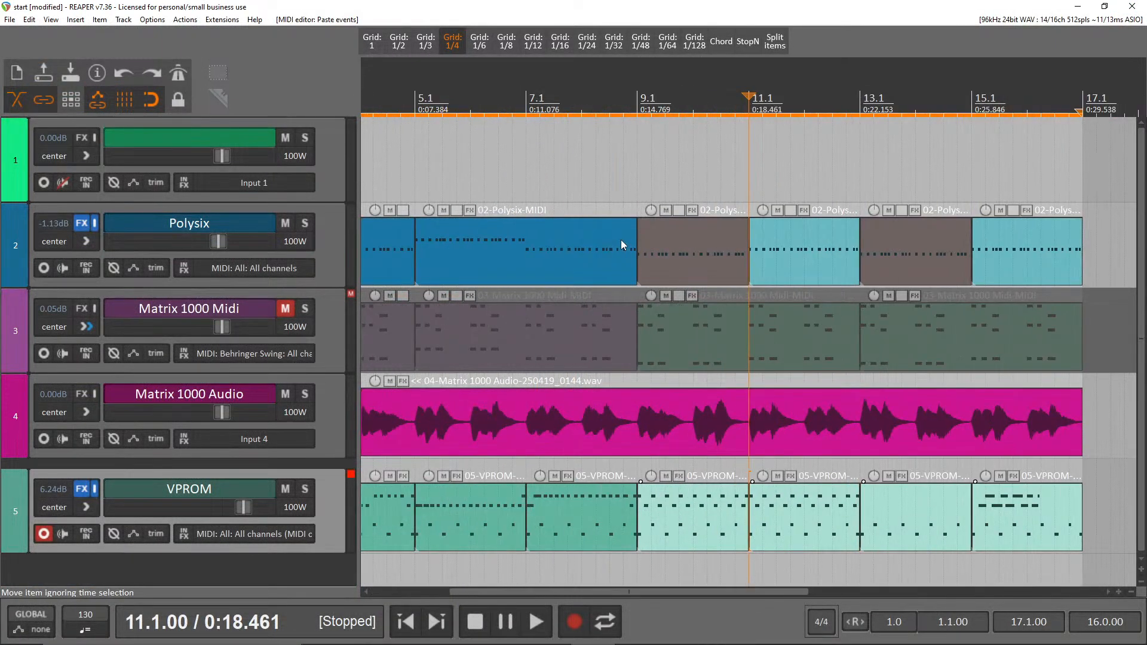
- Delete the two VPROM items covering bars 13 to 16
{"action": "left_click", "coordinate": [826, 527]}
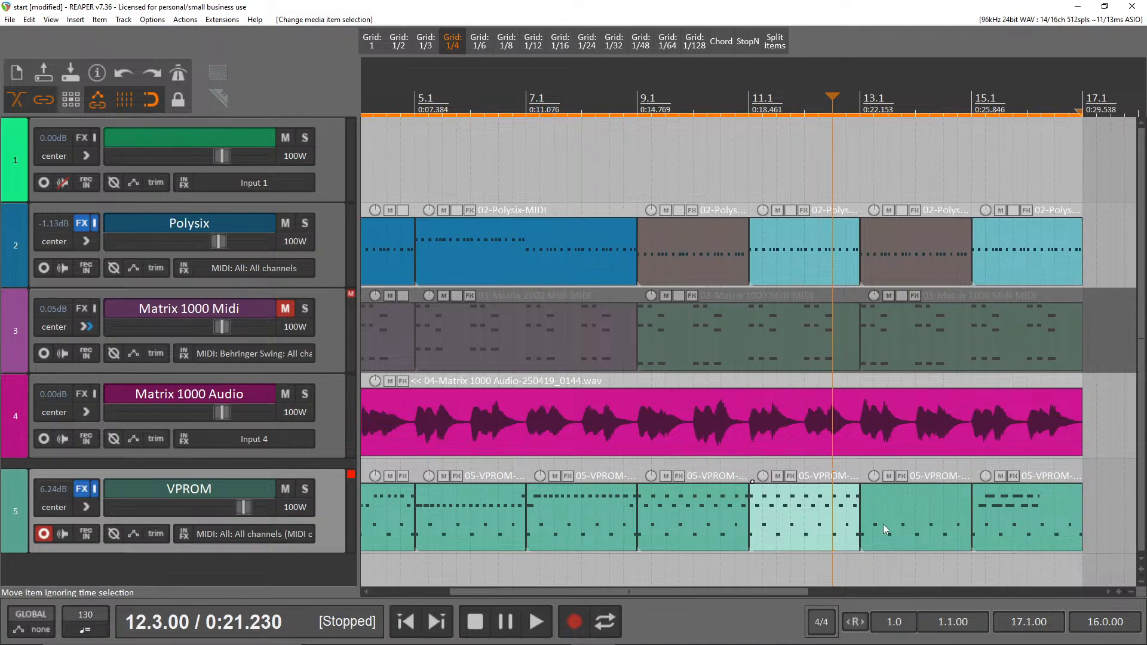
{"action": "left_click", "coordinate": [929, 524]}
{"action": "key", "text": "Delete"}
{"action": "left_click", "coordinate": [1038, 521]}
{"action": "key", "text": "Delete"}
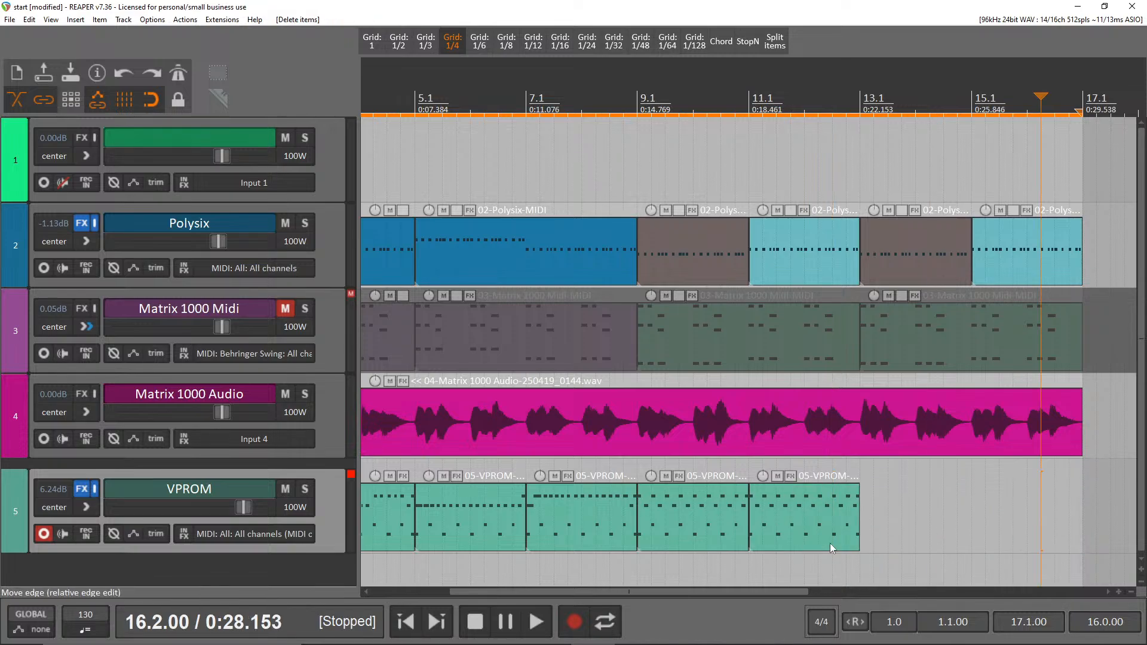
- Delete the VPROM items covering bars 1 to 8, keeping only the two in bars 9 to 12
{"action": "left_click", "coordinate": [582, 519]}
{"action": "key", "text": "Delete"}
{"action": "left_click", "coordinate": [470, 529]}
{"action": "key", "text": "Delete"}
{"action": "scroll", "coordinate": [421, 488], "scroll_direction": "down", "scroll_amount": 2}
{"action": "left_click", "coordinate": [438, 511]}
{"action": "key", "text": "Delete"}
{"action": "left_click", "coordinate": [392, 521]}
{"action": "key", "text": "Delete"}
- Duplicate the two remaining VPROM items repeatedly to fill bars 1 to 16 with the cleaned-up drum pattern
{"action": "left_click_drag", "start_coordinate": [634, 517], "coordinate": [496, 510]}
{"action": "left_click_drag", "start_coordinate": [538, 546], "coordinate": [263, 518]}
{"action": "left_click_drag", "start_coordinate": [625, 525], "coordinate": [328, 497]}
{"action": "left_click_drag", "start_coordinate": [372, 534], "coordinate": [447, 541]}
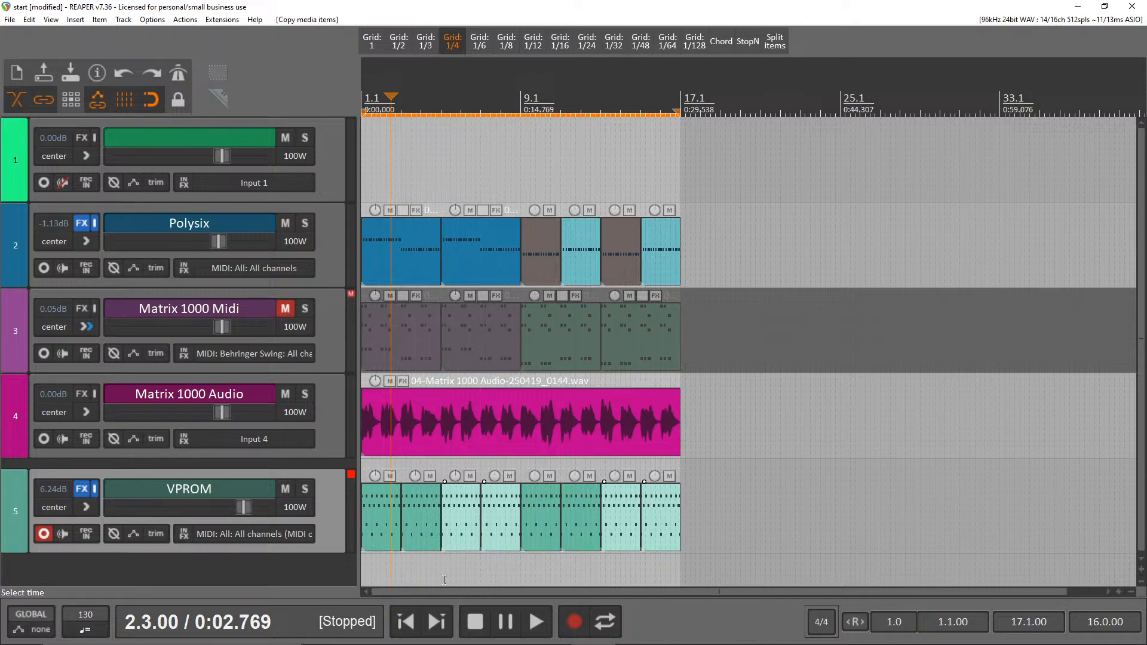
- Enable repeat, play the 16-bar arrangement from the start, and stop playback
{"action": "key", "text": "space"}
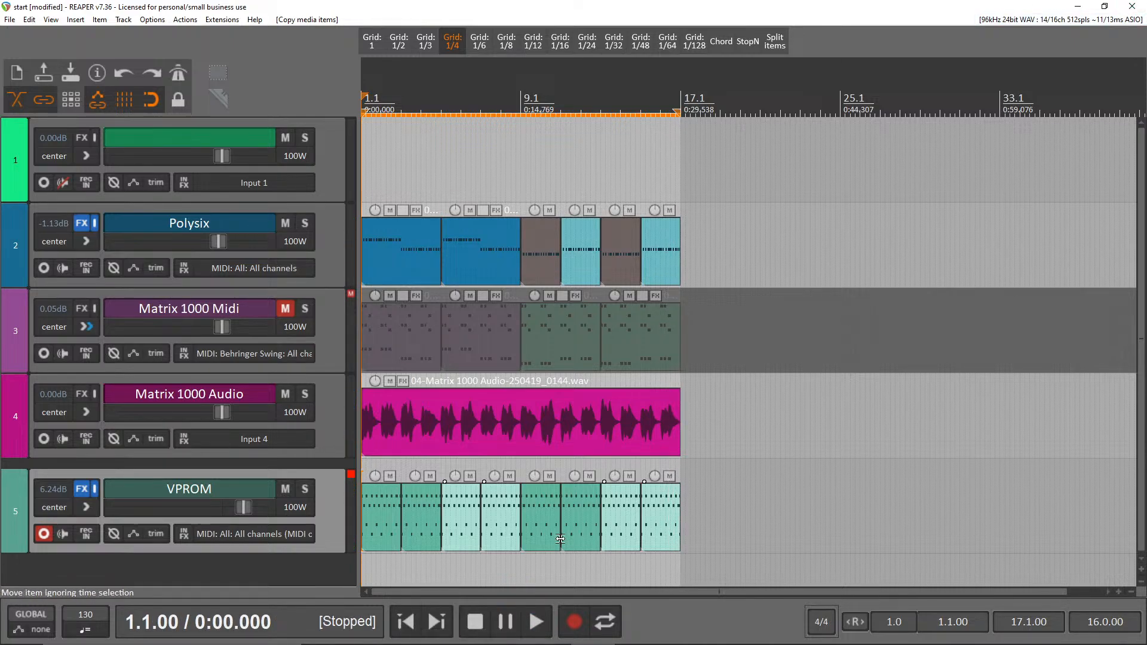
{"action": "left_click", "coordinate": [607, 623]}
{"action": "key", "text": "space"}
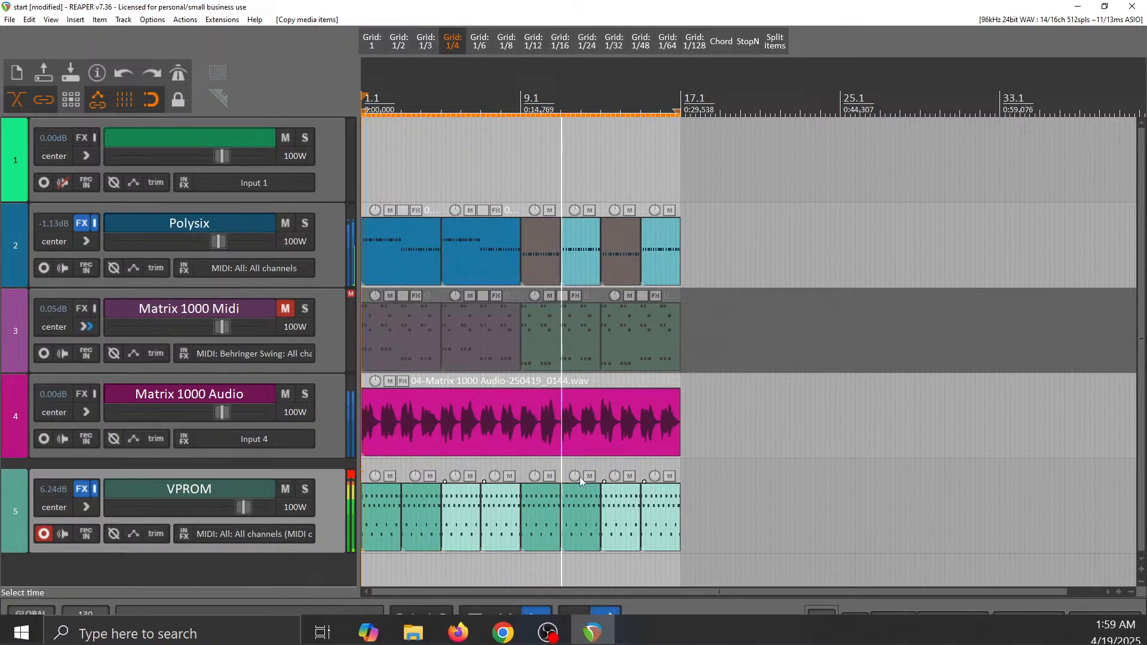
{"action": "left_click", "coordinate": [473, 626]}
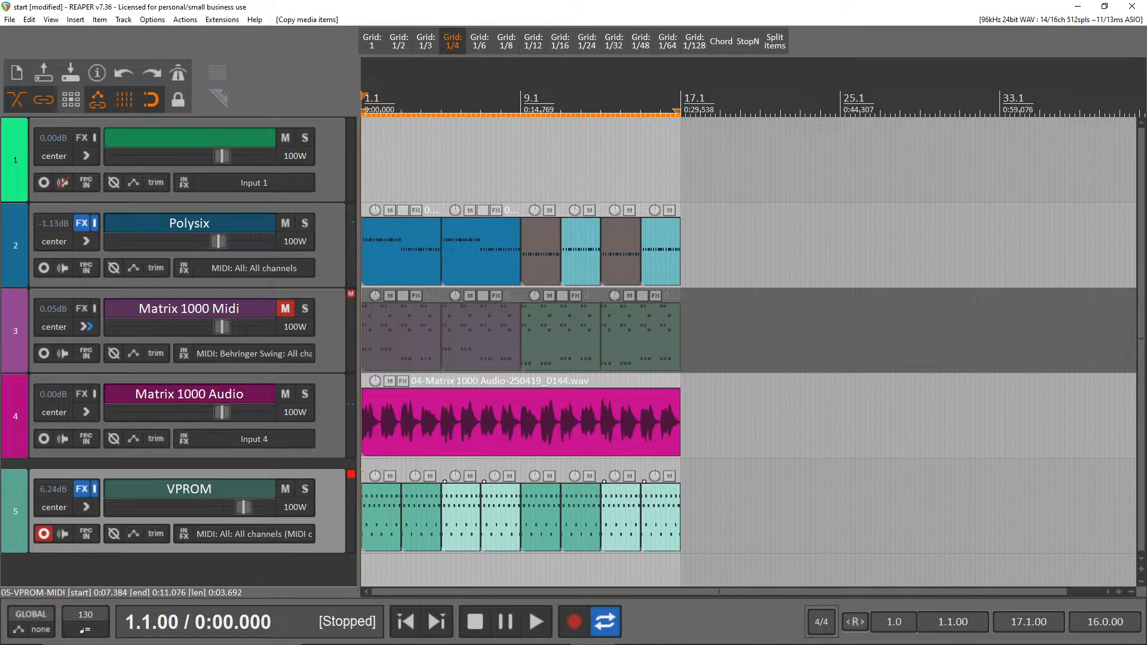
- Save the start project and create a new empty project
{"action": "left_click", "coordinate": [10, 20]}
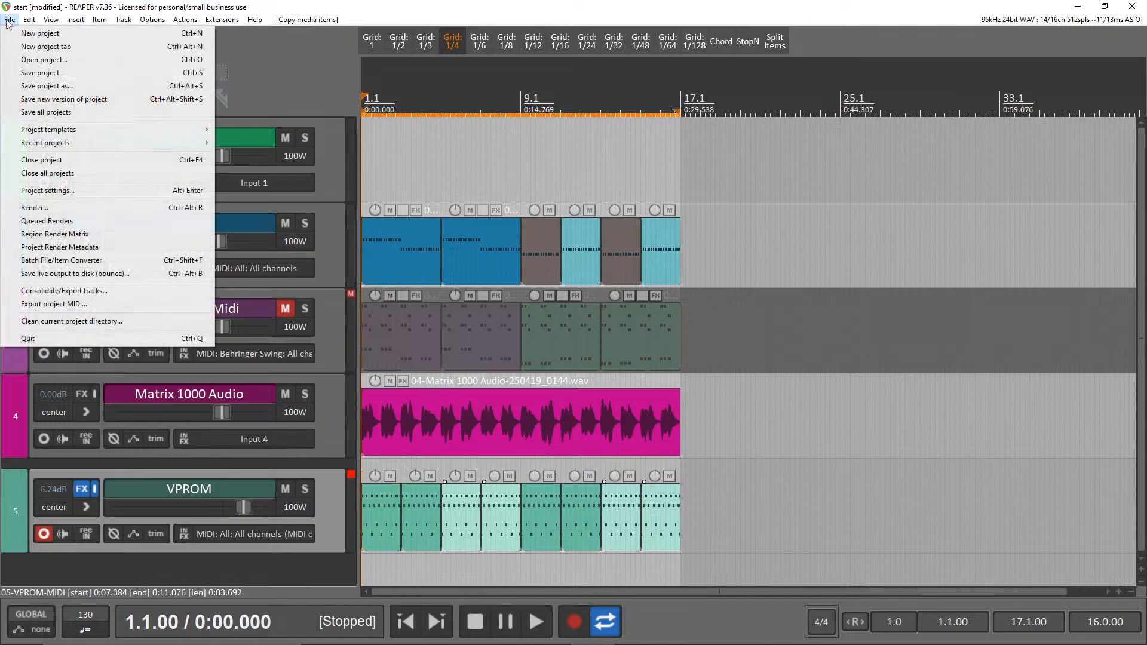
{"action": "left_click", "coordinate": [40, 72]}
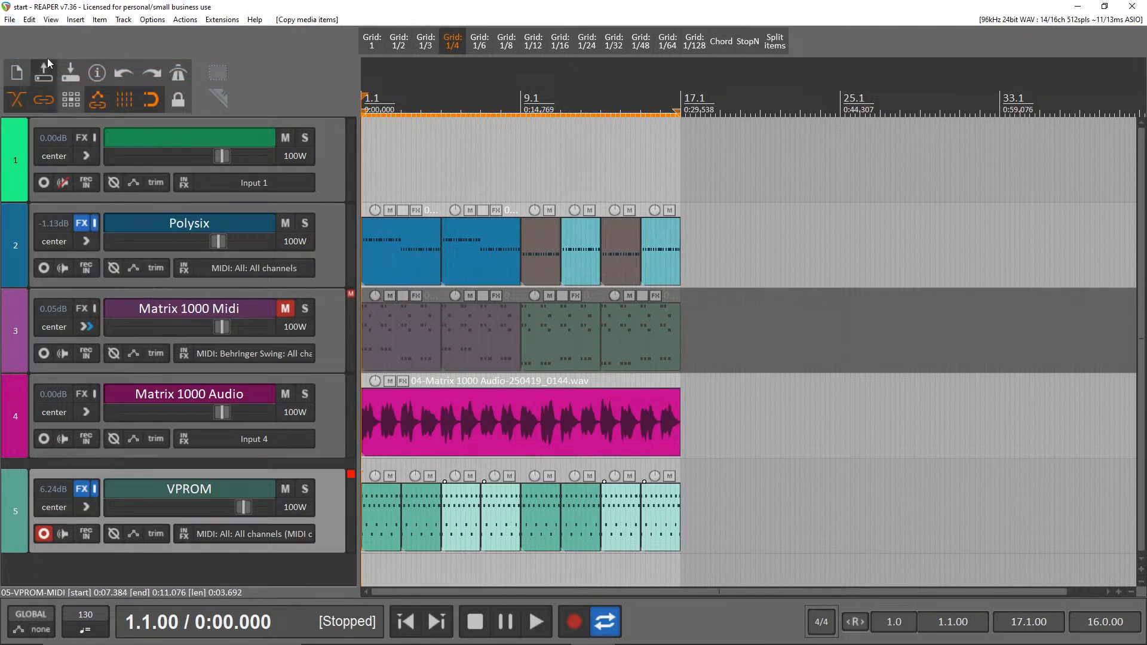
{"action": "left_click", "coordinate": [10, 20]}
{"action": "left_click", "coordinate": [30, 47]}
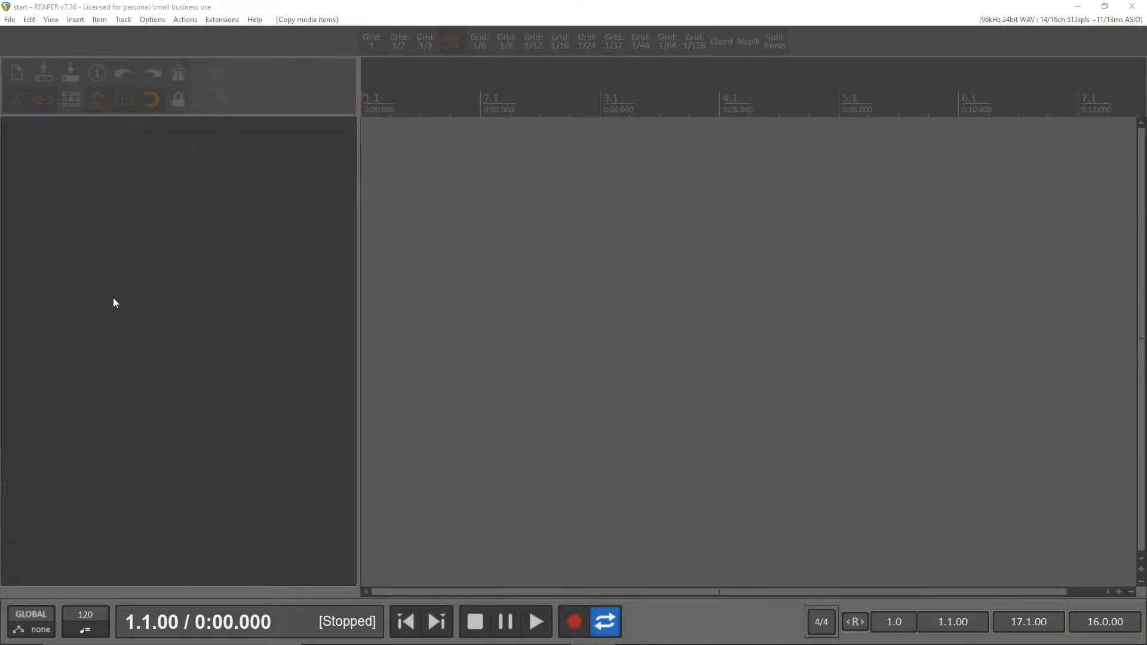
{"action": "left_click", "coordinate": [26, 37]}
{"action": "left_click", "coordinate": [19, 37]}
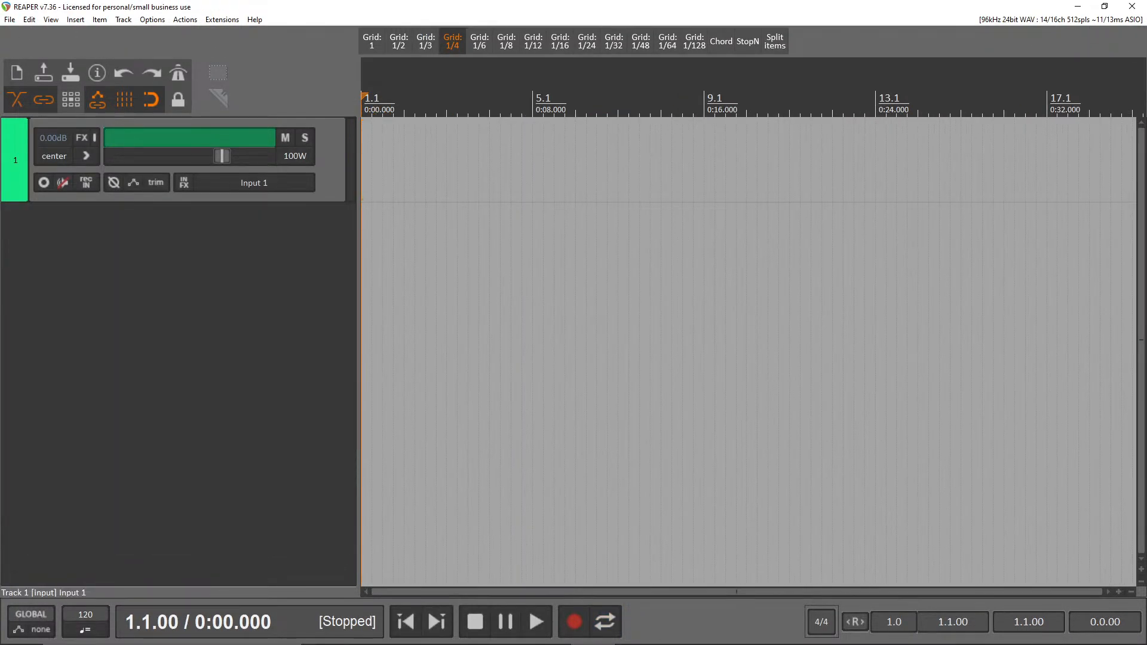
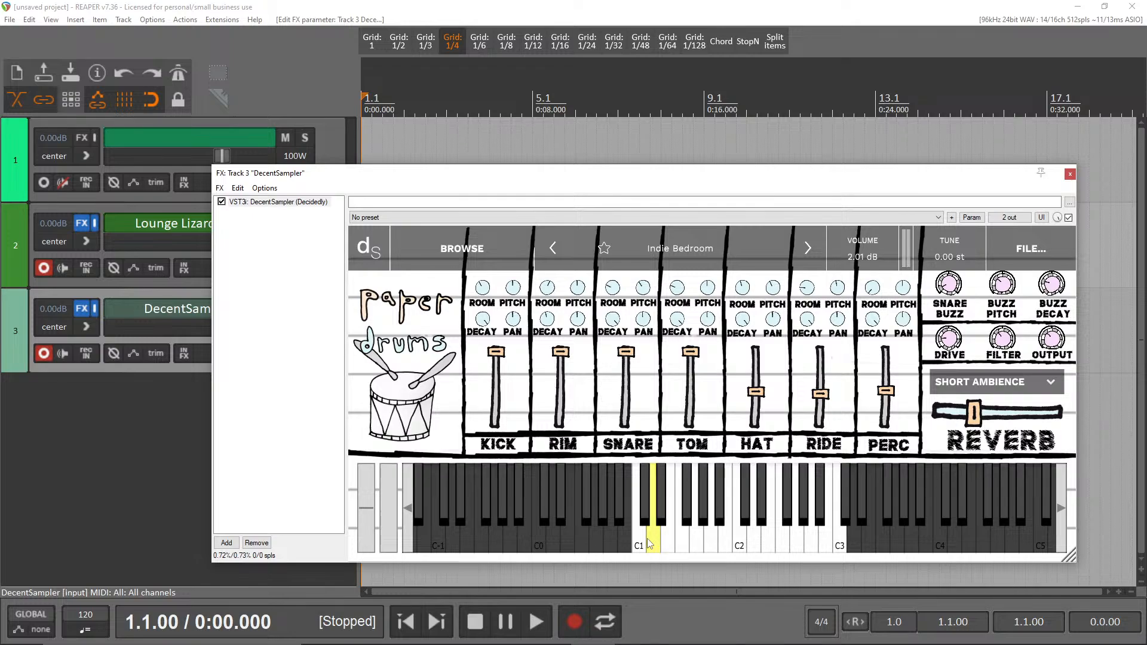
- Audition the individual drum sounds of the Indie Bedroom preset in DecentSampler's Paper Drums kit
{"action": "left_click", "coordinate": [645, 518]}
{"action": "left_click", "coordinate": [661, 516]}
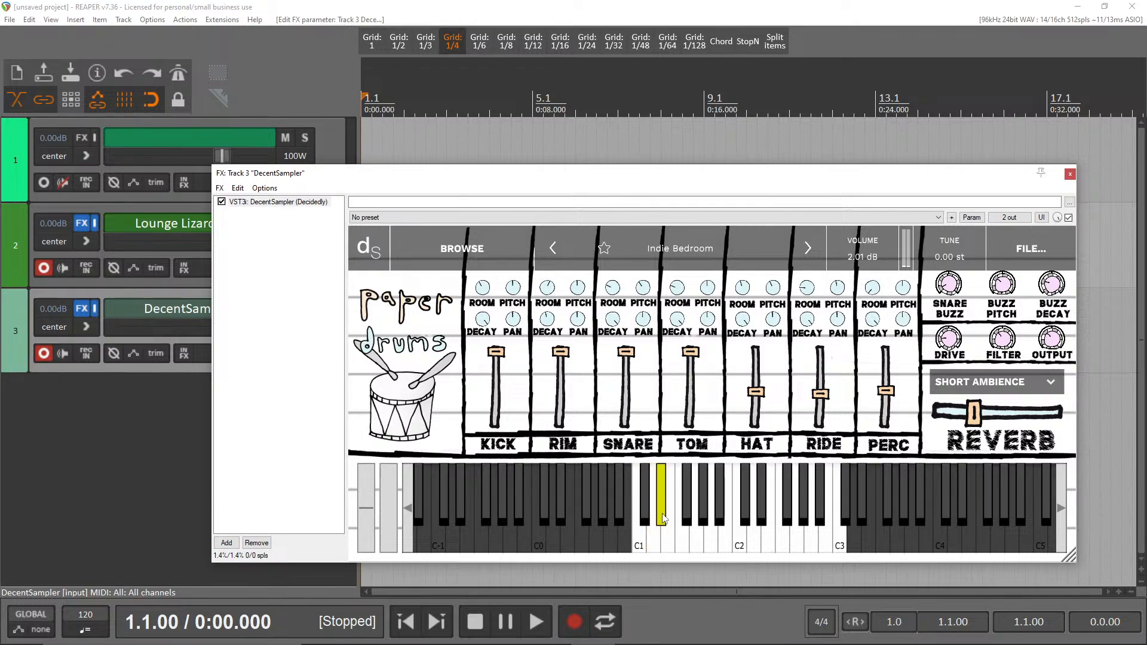
{"action": "left_click", "coordinate": [668, 535]}
{"action": "left_click", "coordinate": [698, 511]}
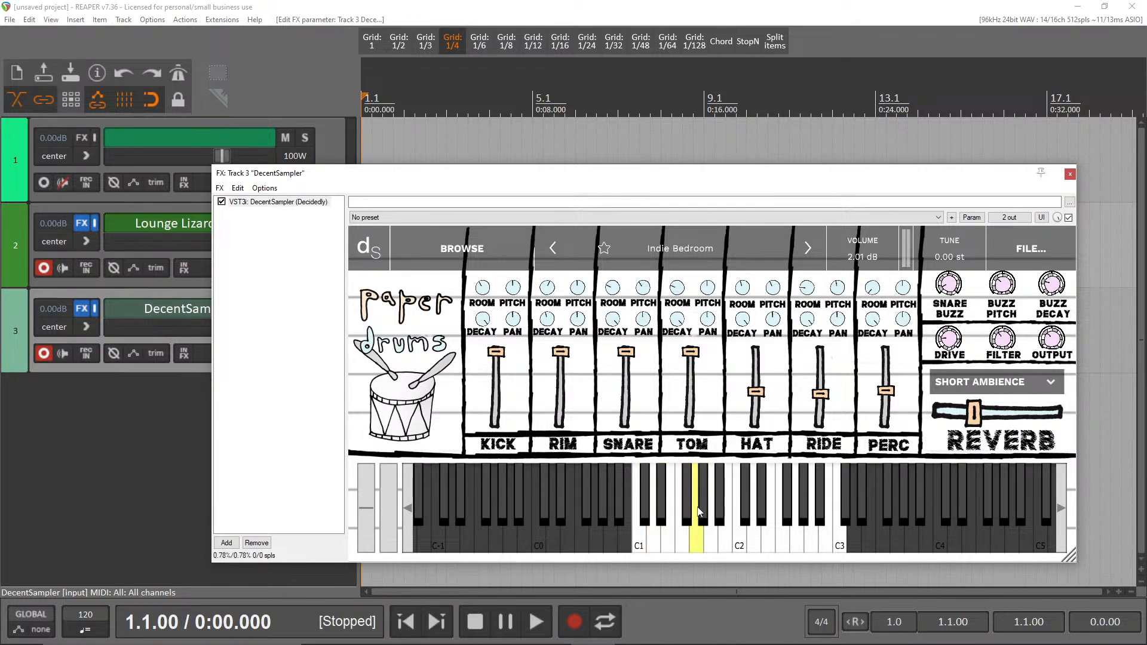
{"action": "left_click", "coordinate": [740, 535]}
{"action": "left_click", "coordinate": [713, 514]}
{"action": "left_click", "coordinate": [723, 539]}
{"action": "left_click", "coordinate": [723, 539]}
- Switch the Paper Drums kit to the Default preset and audition its kick, snare and neighbouring sounds
{"action": "left_click", "coordinate": [551, 249]}
{"action": "left_click", "coordinate": [636, 531]}
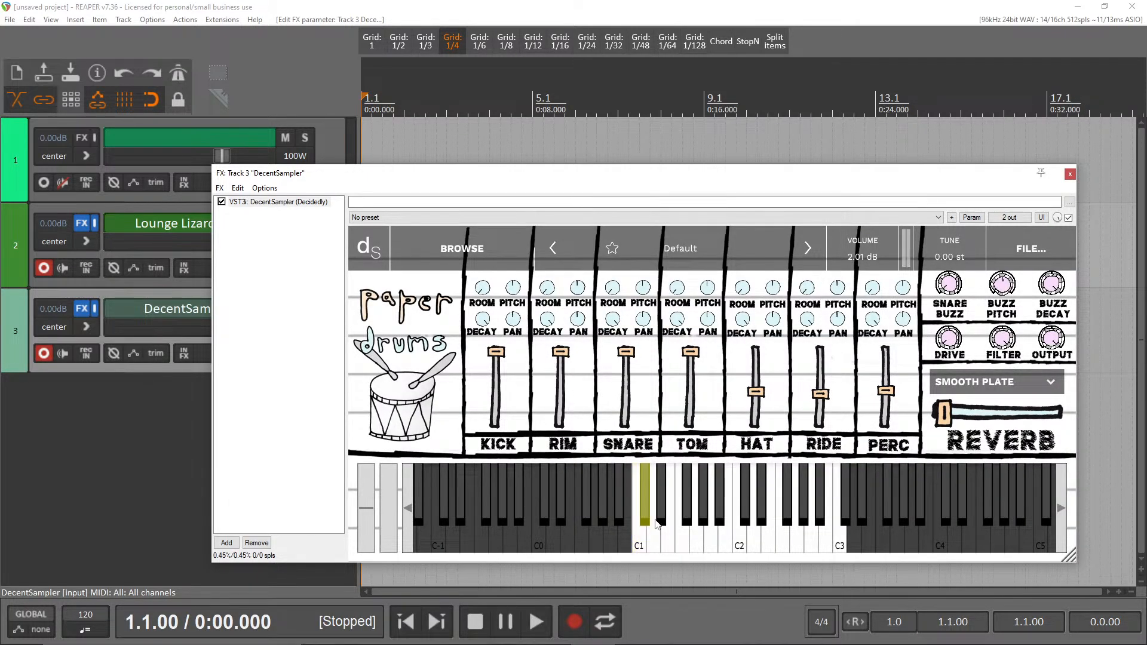
{"action": "left_click", "coordinate": [662, 520]}
{"action": "left_click", "coordinate": [656, 538]}
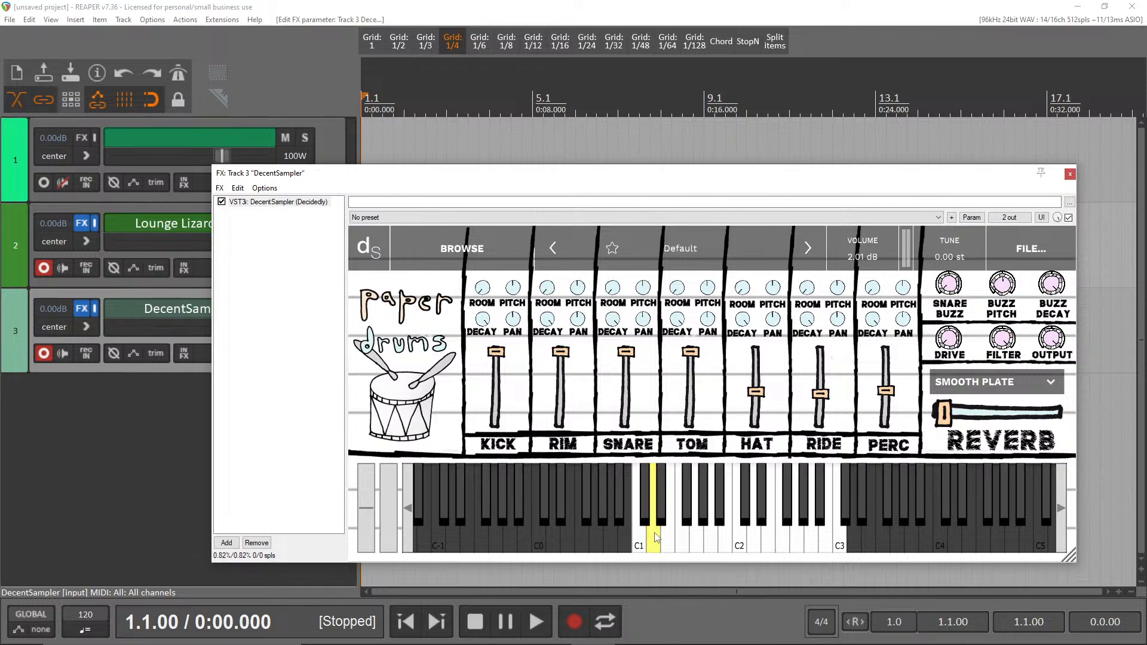
{"action": "left_click", "coordinate": [683, 540]}
- Adjust the snare's pitch to about 1.15 and audition it against the kick
{"action": "left_click_drag", "start_coordinate": [641, 290], "coordinate": [643, 284]}
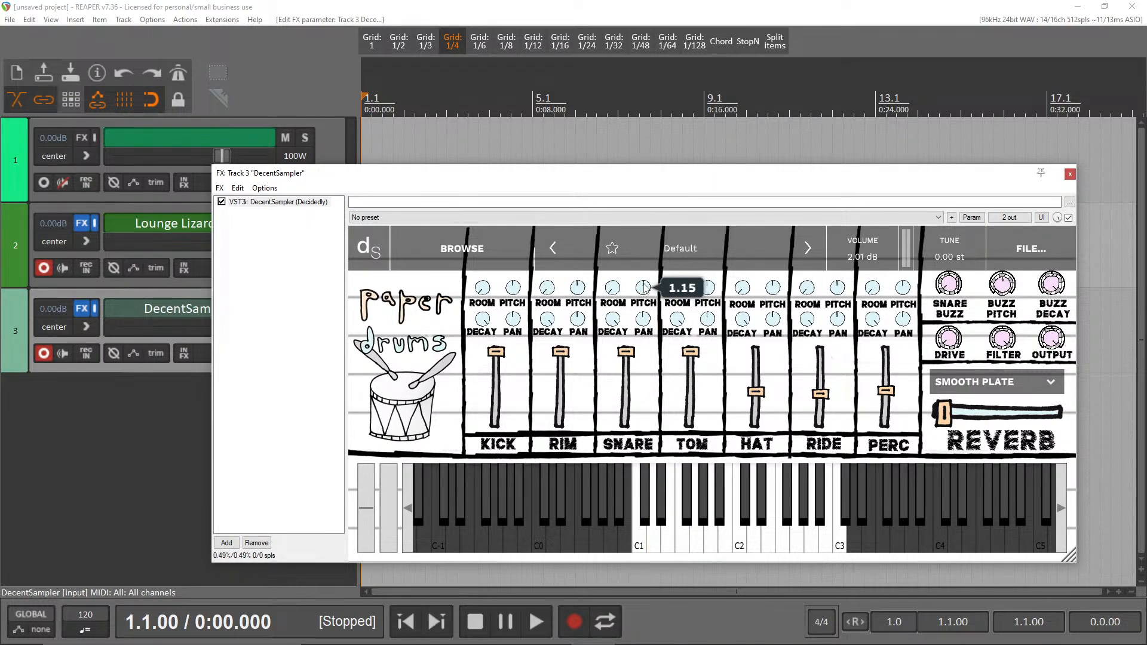
{"action": "left_click", "coordinate": [655, 540]}
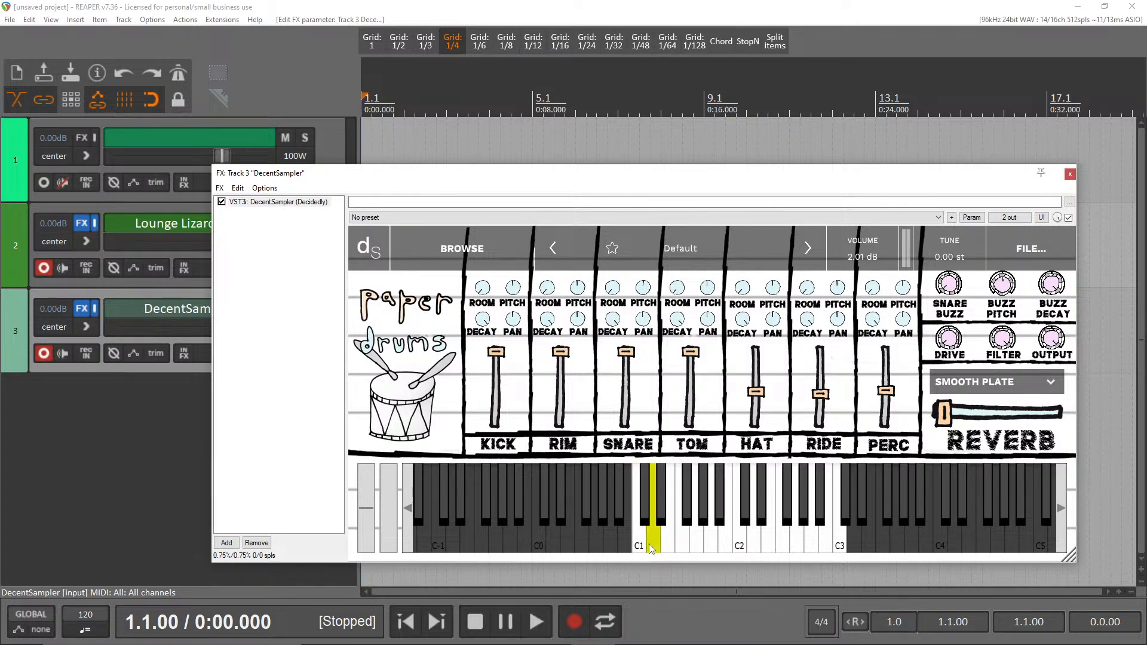
{"action": "left_click", "coordinate": [644, 547]}
{"action": "left_click", "coordinate": [655, 546]}
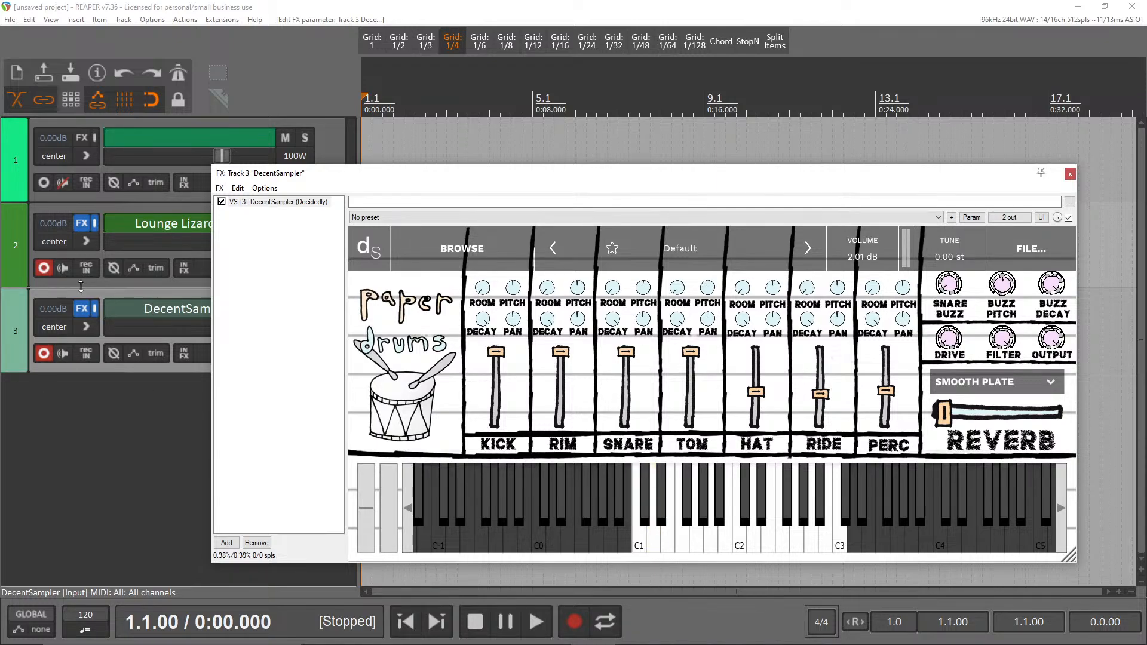
- Disarm the Lounge Lizard EP-4 track and set the project tempo to 102 BPM while listening to the metronome
{"action": "left_click", "coordinate": [44, 269]}
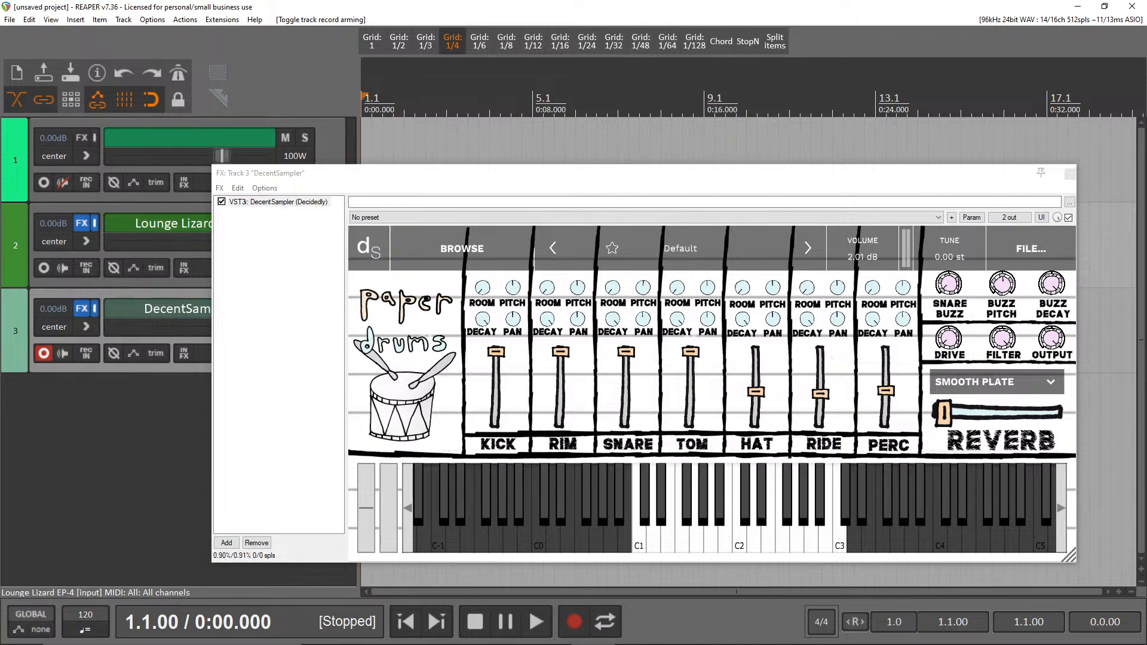
{"action": "left_click", "coordinate": [178, 72]}
{"action": "left_click", "coordinate": [536, 627]}
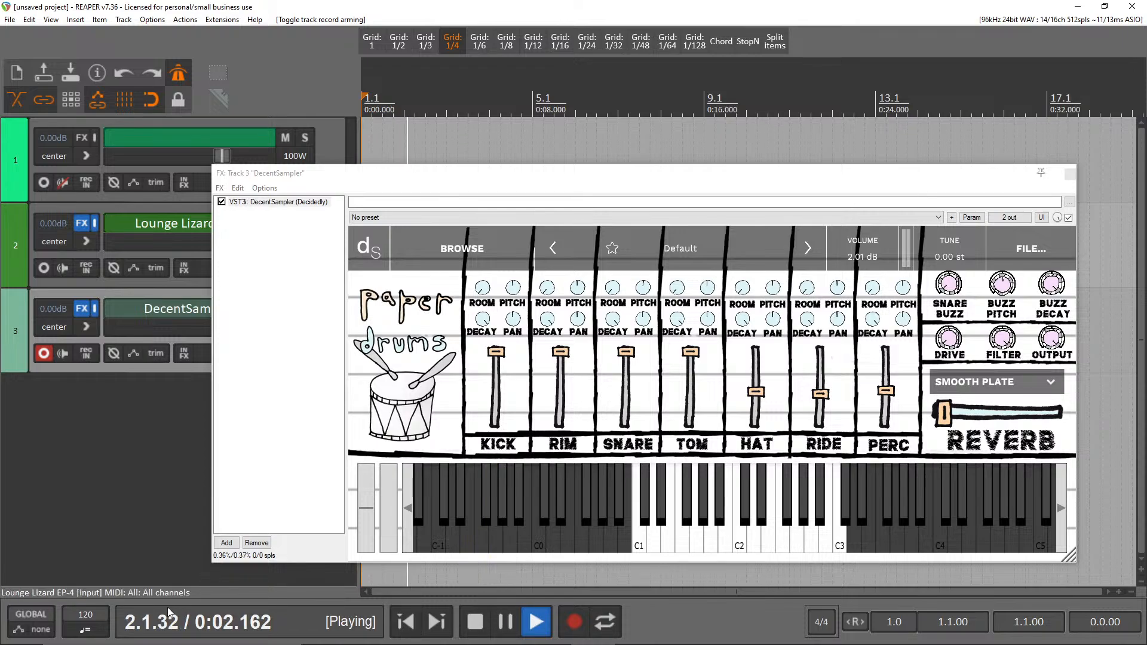
{"action": "scroll", "coordinate": [87, 618], "scroll_direction": "down", "scroll_amount": 9}
{"action": "scroll", "coordinate": [86, 618], "scroll_direction": "down", "scroll_amount": 9}
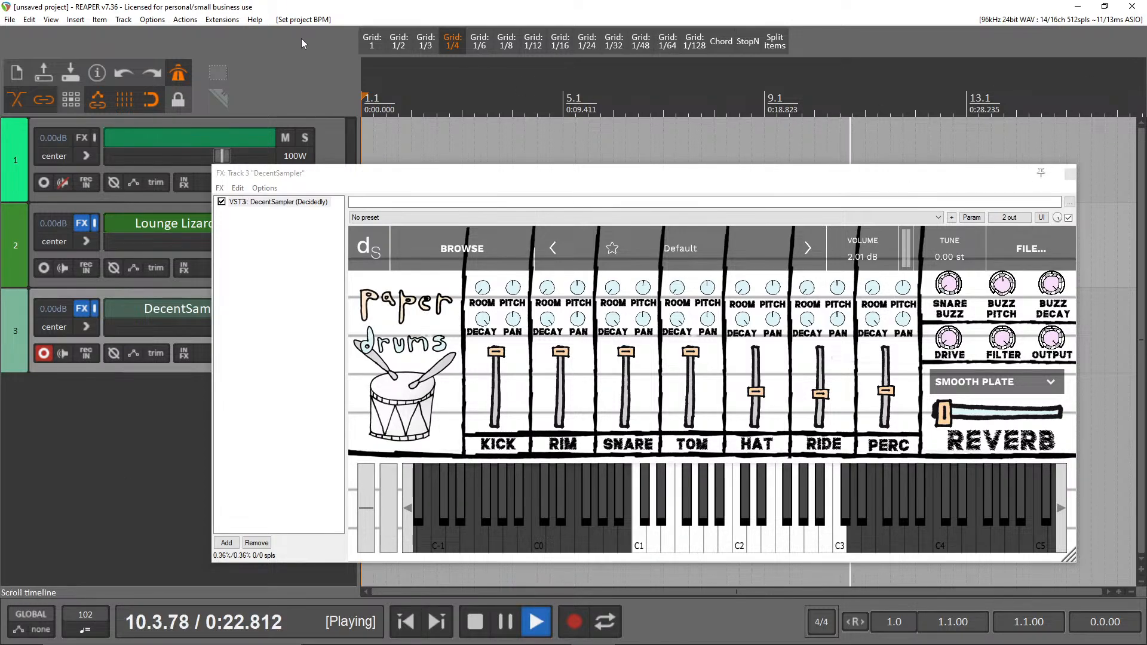
{"action": "left_click", "coordinate": [472, 626]}
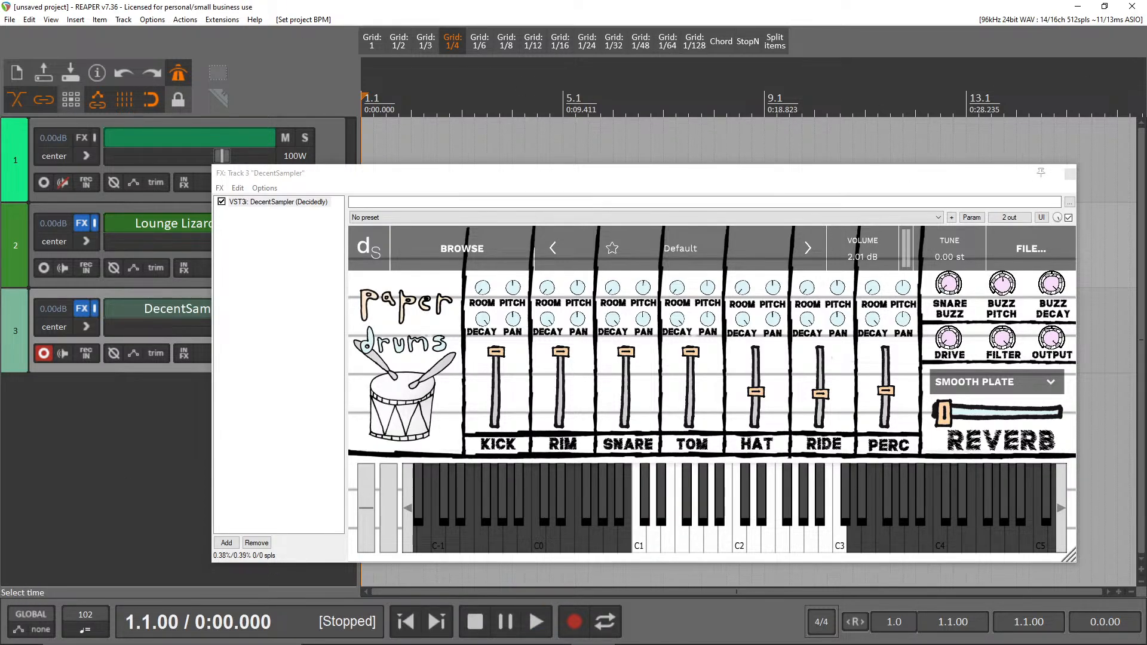
- Audition the kit's lowest drum sounds around C1 in DecentSampler
{"action": "left_click_drag", "start_coordinate": [779, 177], "coordinate": [789, 223]}
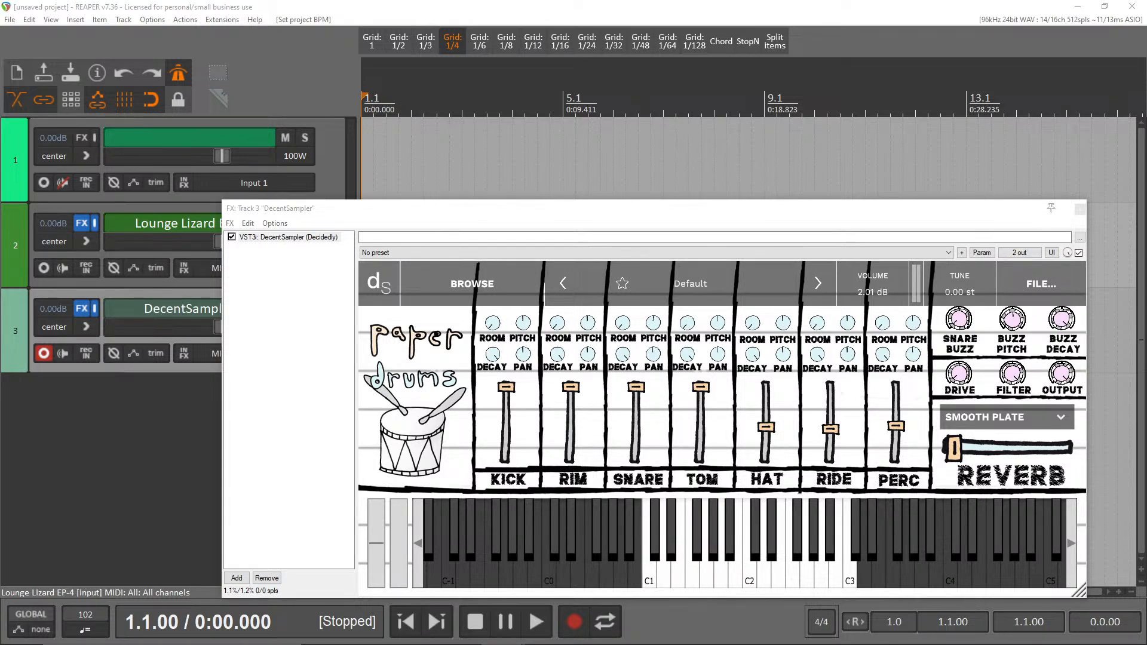
{"action": "left_click", "coordinate": [659, 565]}
{"action": "left_click_drag", "start_coordinate": [660, 571], "coordinate": [644, 592]}
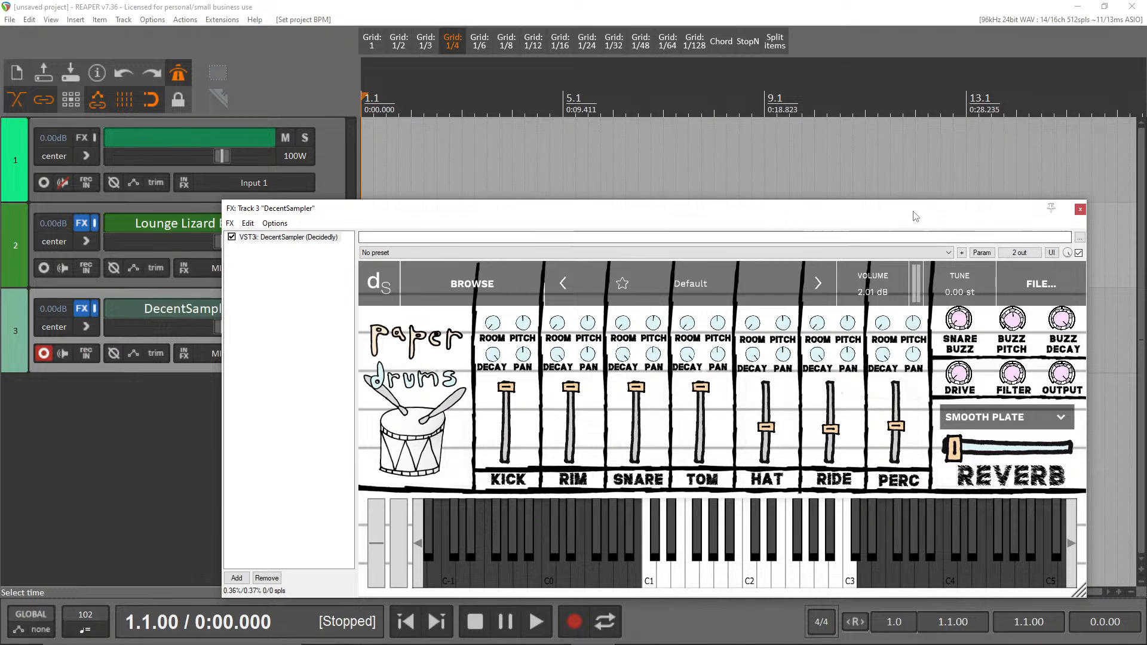
- Record a drum performance on the armed DecentSampler track from bar 1 with the metronome on
{"action": "left_click_drag", "start_coordinate": [916, 214], "coordinate": [950, 138]}
{"action": "left_click", "coordinate": [486, 626]}
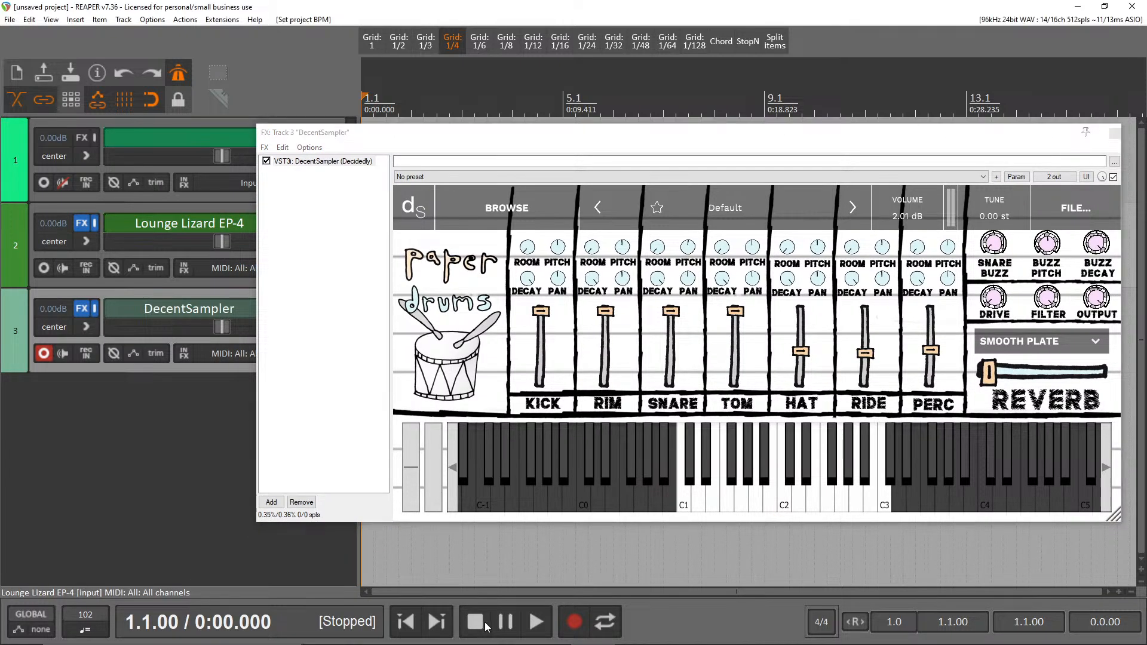
{"action": "left_click", "coordinate": [574, 620]}
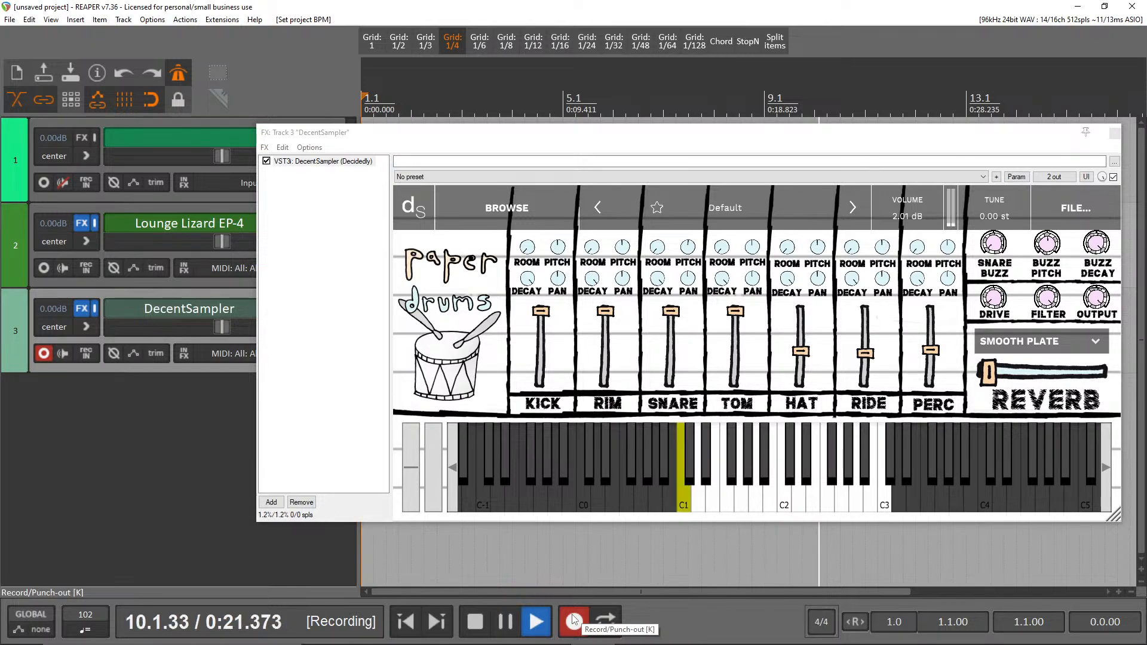
{"action": "left_click", "coordinate": [574, 622]}
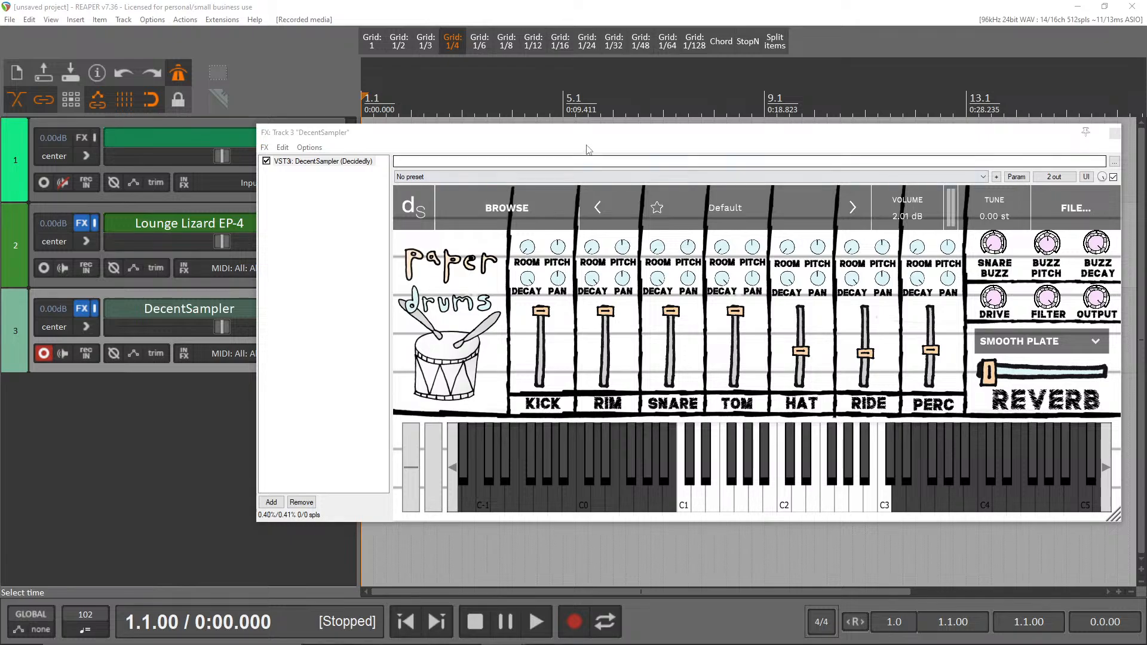
- Open the recorded DecentSampler item in the MIDI editor and quantize all notes to the 1/16 grid at 100% strength
{"action": "left_click_drag", "start_coordinate": [591, 144], "coordinate": [545, 508]}
{"action": "left_click", "coordinate": [583, 335]}
{"action": "double_click", "coordinate": [584, 335]}
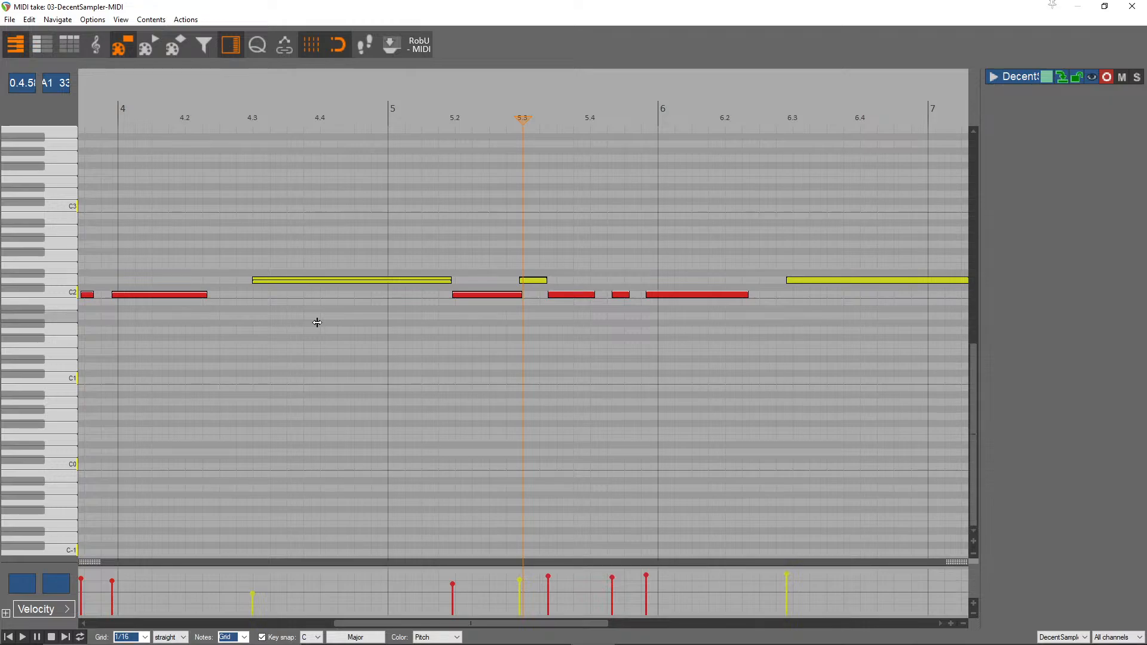
{"action": "key", "text": "ctrl+a"}
{"action": "key", "text": "q"}
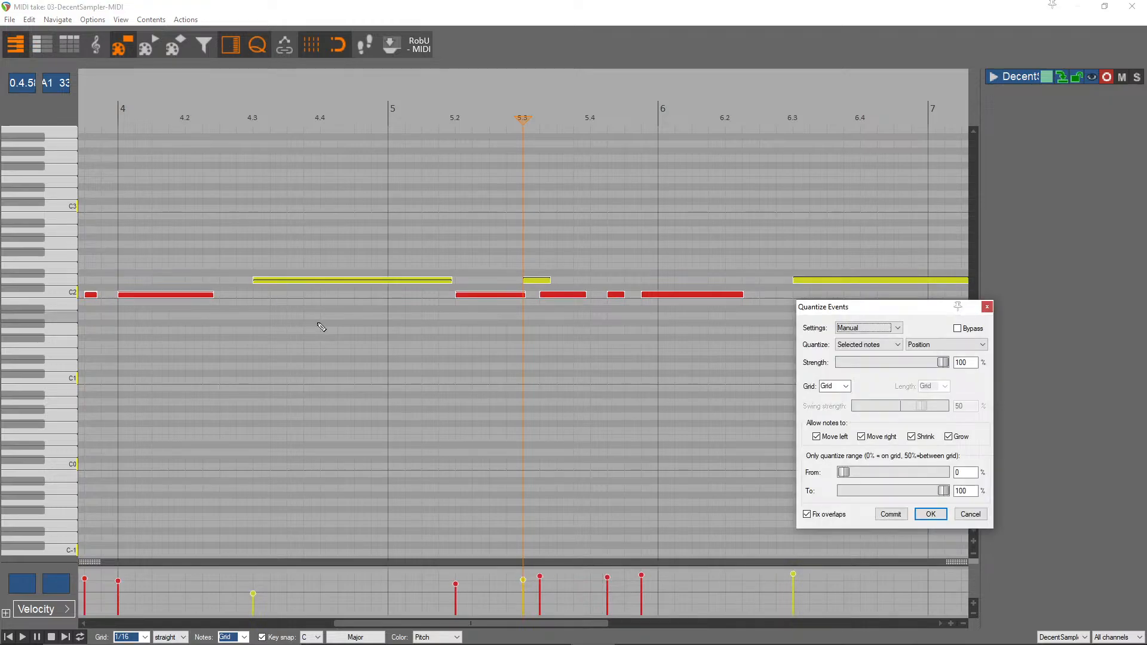
{"action": "key", "text": "Return"}
{"action": "scroll", "coordinate": [358, 239], "scroll_direction": "down", "scroll_amount": 2}
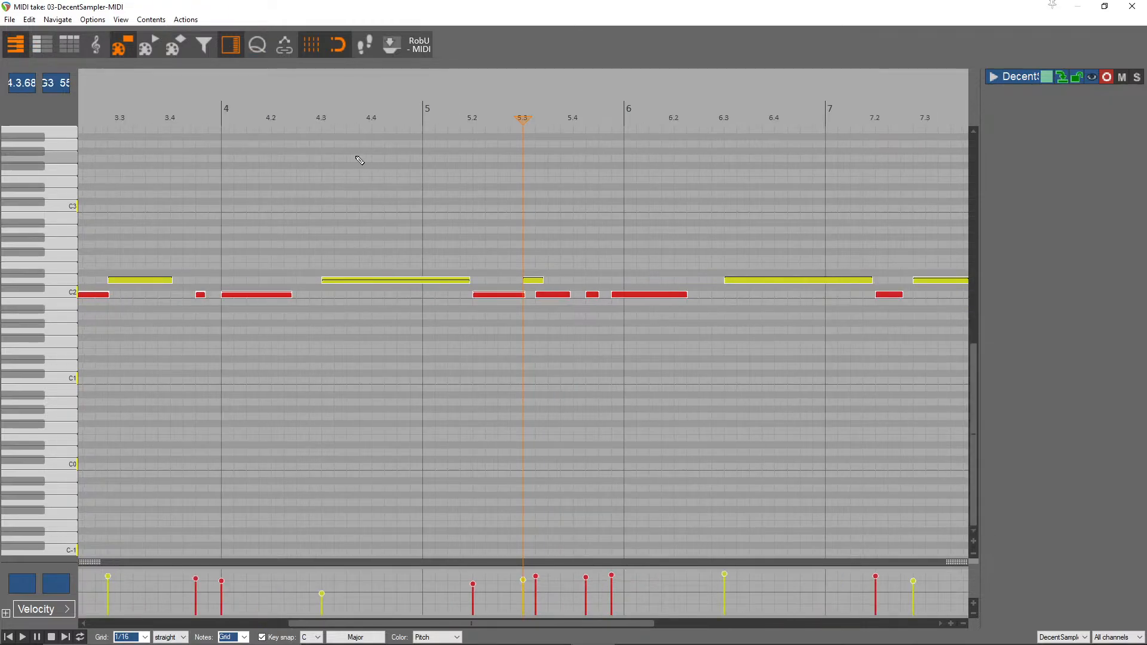
- Listen to the drums from bar 4 and delete the kick note just before bar 6
{"action": "left_click", "coordinate": [216, 105]}
{"action": "key", "text": "space"}
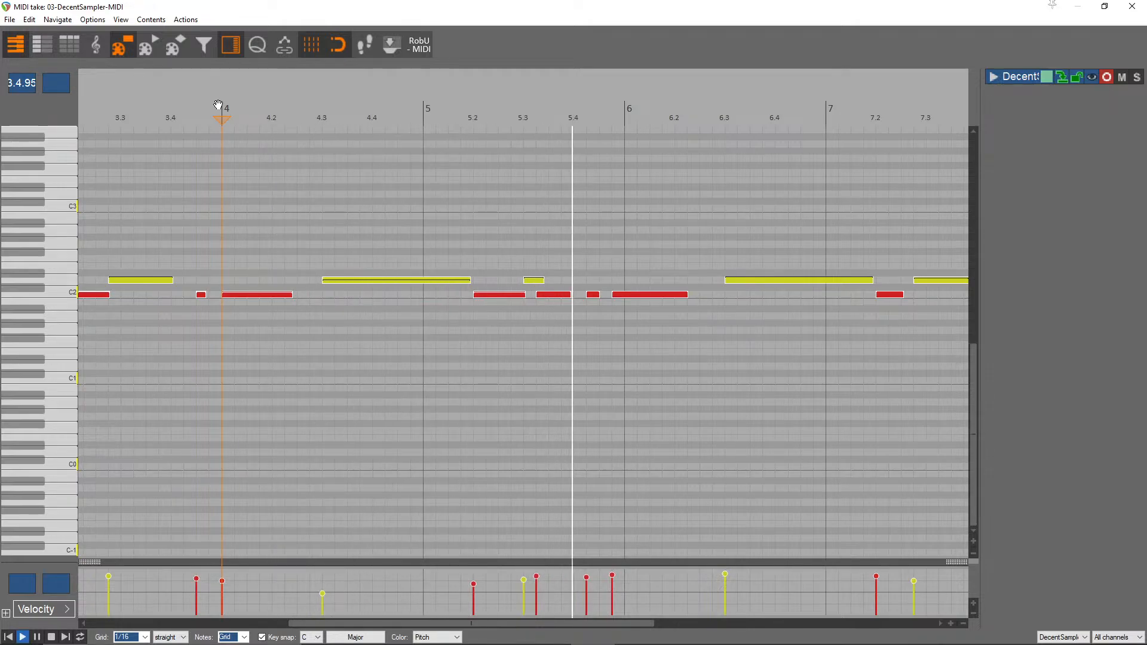
{"action": "left_click_drag", "start_coordinate": [633, 263], "coordinate": [670, 333]}
{"action": "key", "text": "Delete"}
{"action": "key", "text": "space"}
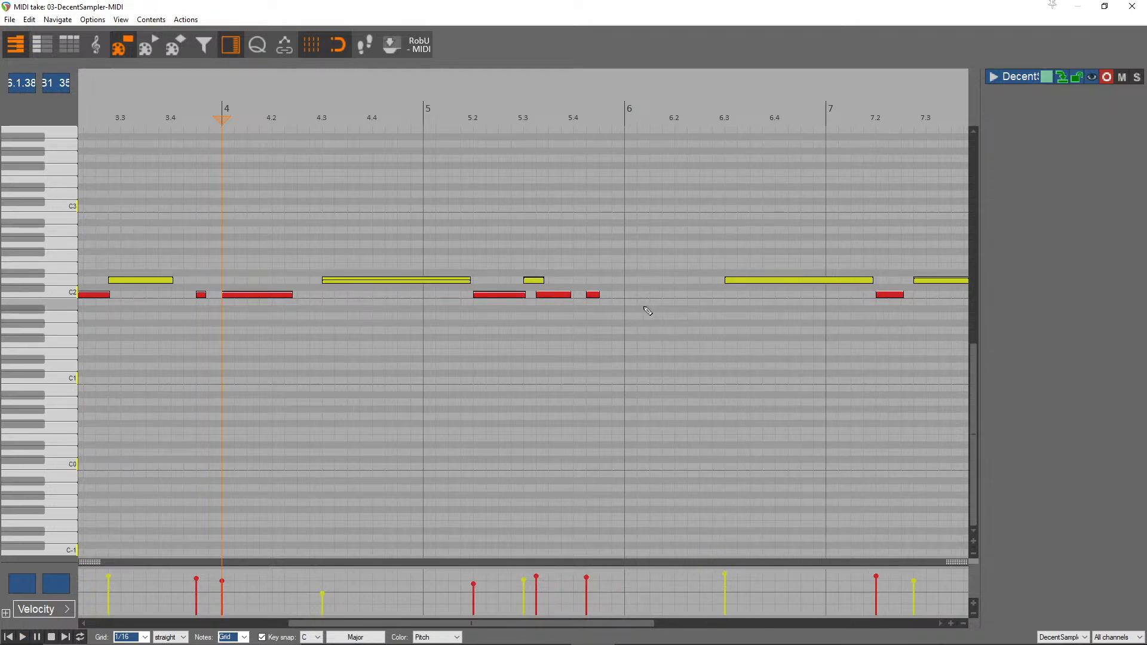
- Try moving the last two kick notes of bar 5 slightly later, audition them, and undo the move
{"action": "left_click_drag", "start_coordinate": [556, 292], "coordinate": [569, 292]}
{"action": "key", "text": "space"}
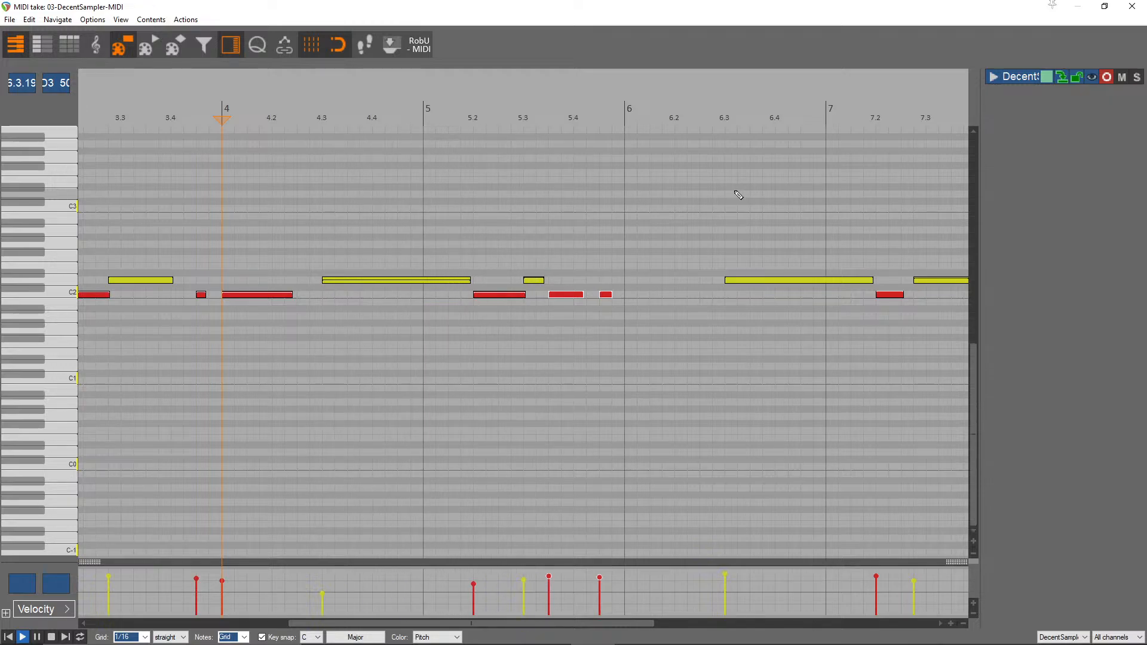
{"action": "key", "text": "space"}
{"action": "key", "text": "ctrl+z"}
{"action": "key", "text": "space"}
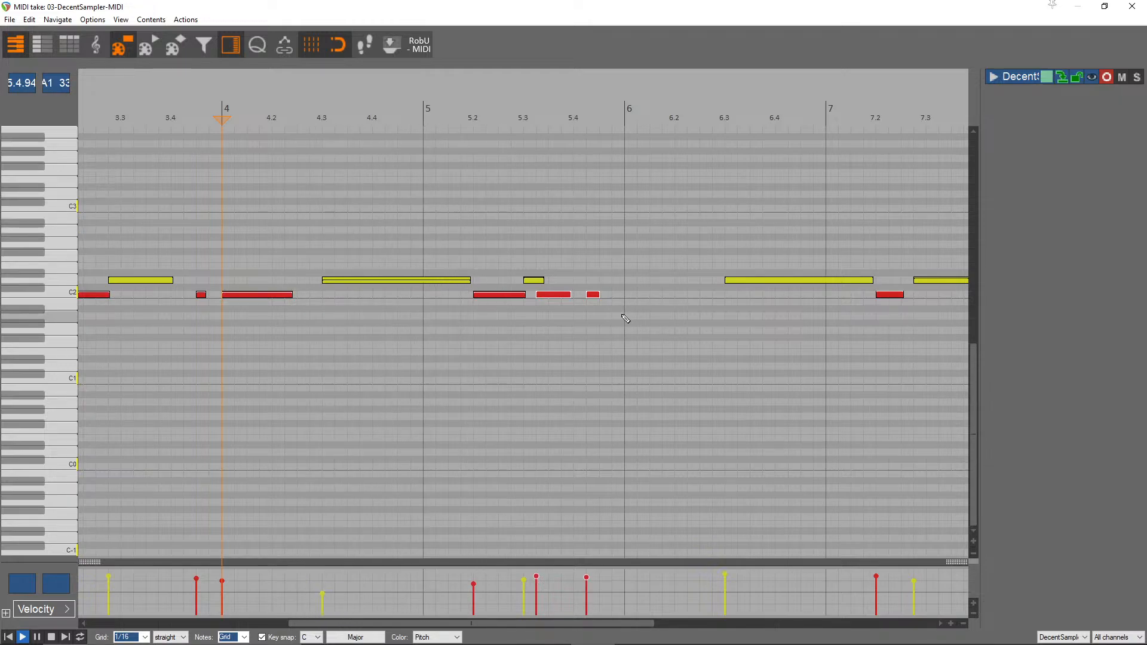
- Shorten the kick after beat 5.3 and move the last kick of bar 5 earlier to 5.3.75, auditioning from bar 4
{"action": "key", "text": "space"}
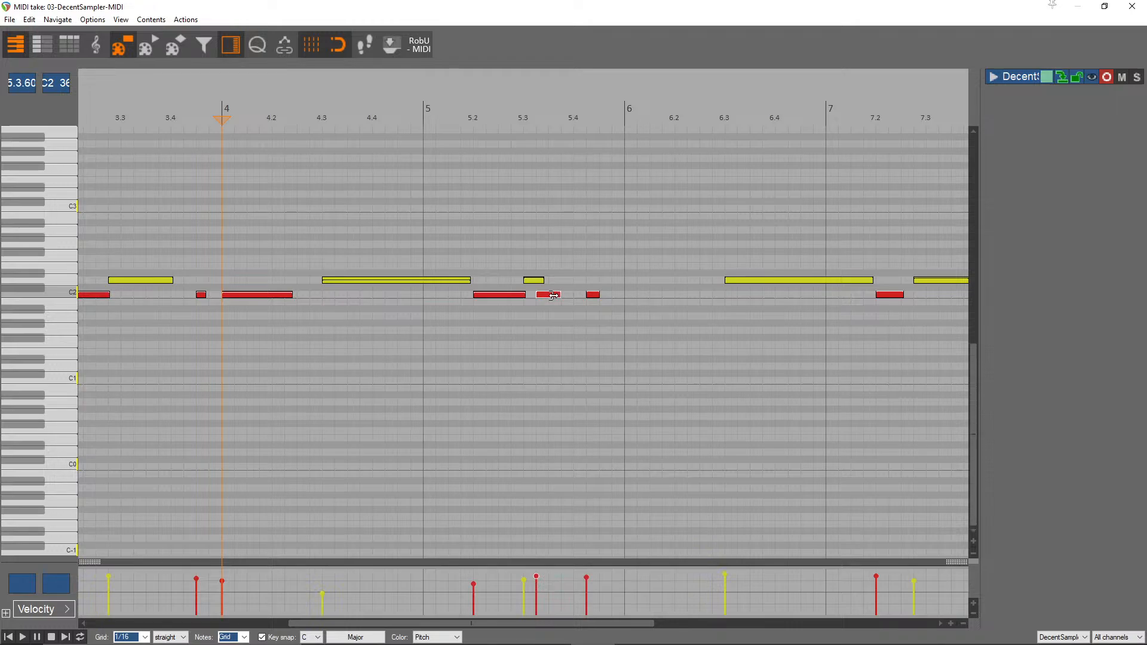
{"action": "left_click", "coordinate": [591, 295]}
{"action": "key", "text": "KP_4"}
{"action": "key", "text": "space"}
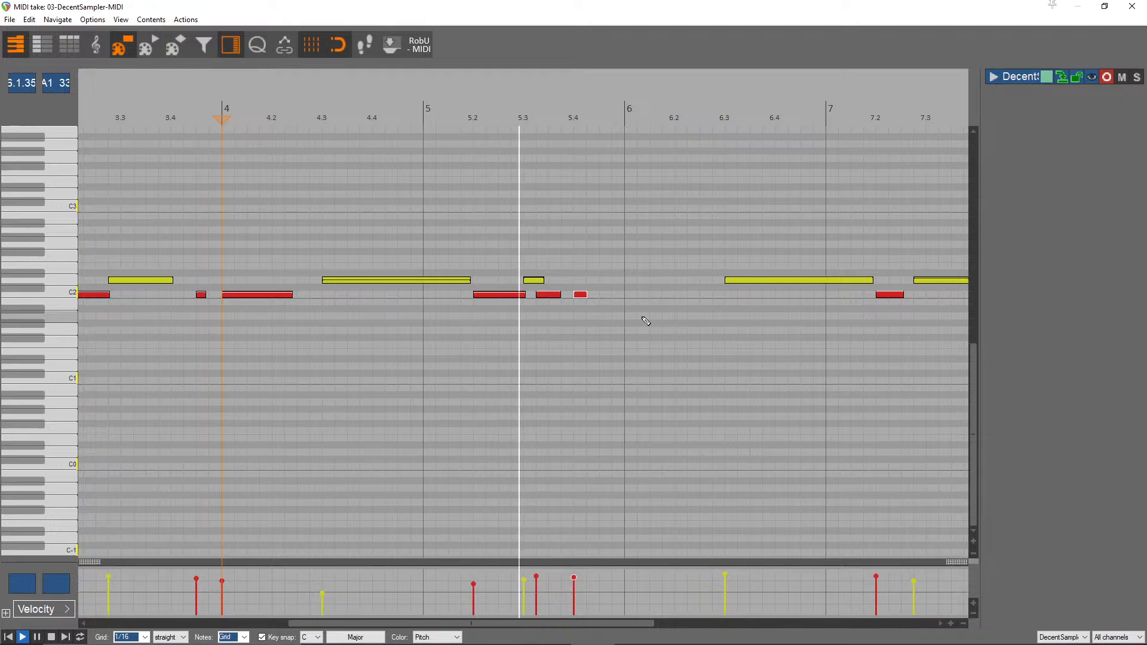
{"action": "key", "text": "space"}
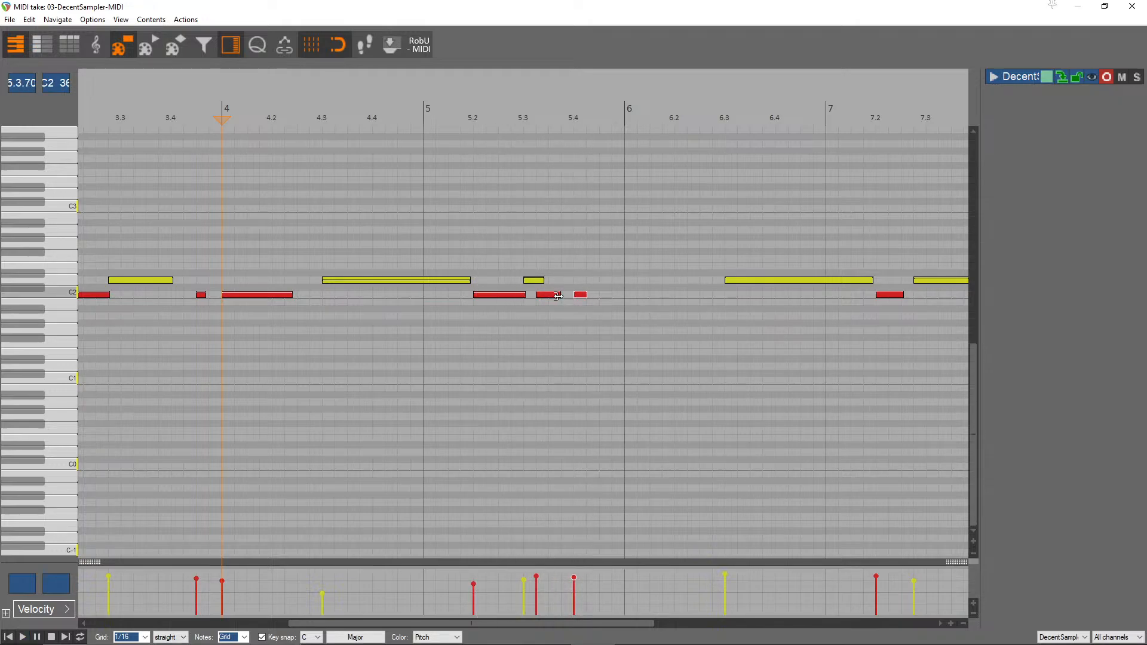
{"action": "left_click_drag", "start_coordinate": [576, 277], "coordinate": [604, 339]}
{"action": "key", "text": "Left"}
{"action": "key", "text": "space"}
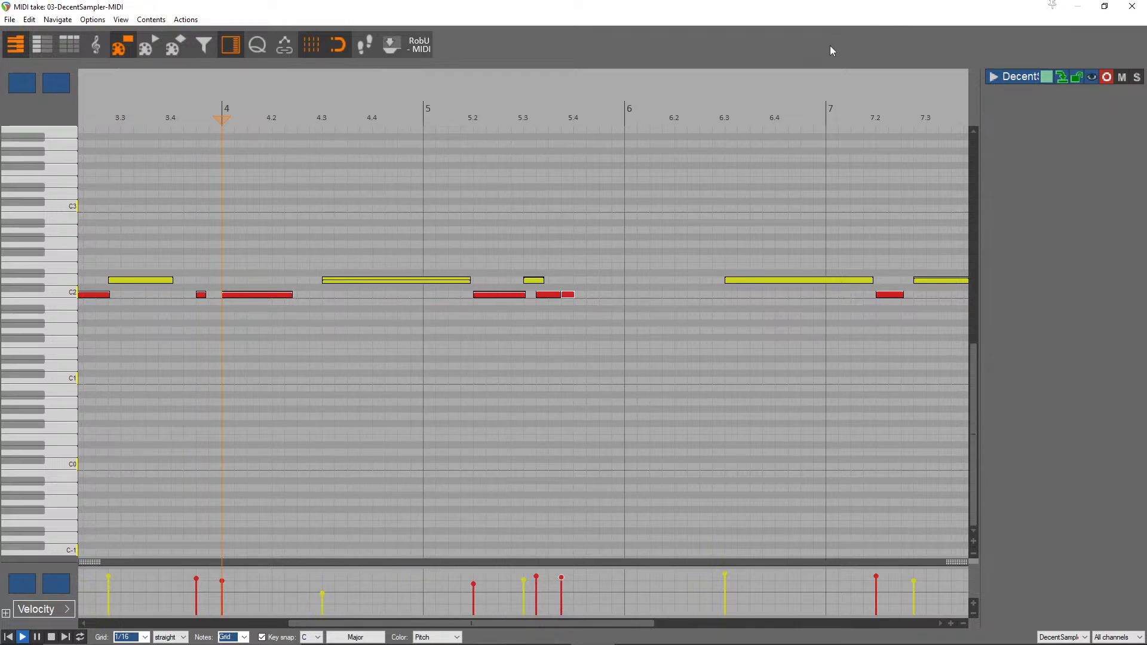
- Shorten the kick after beat 5.3 to end at 5.3.50, move the following kick to 5.3.50, and audition from bar 4
{"action": "key", "text": "space"}
{"action": "left_click", "coordinate": [550, 118]}
{"action": "scroll", "coordinate": [550, 118], "scroll_direction": "up", "scroll_amount": 3}
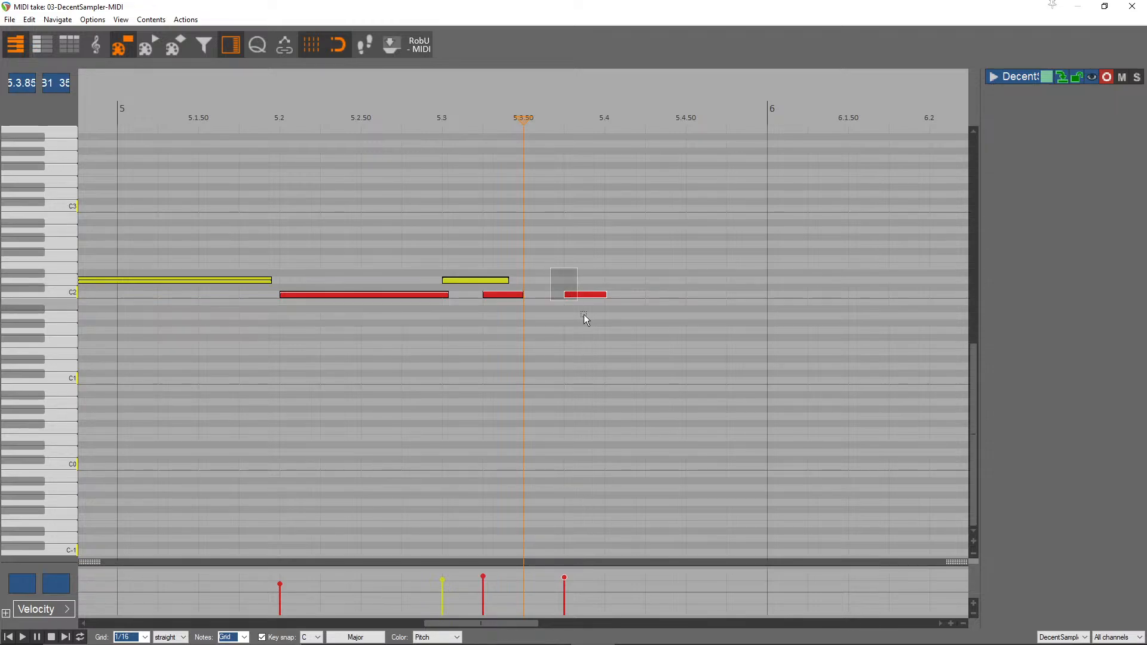
{"action": "key", "text": "space"}
{"action": "scroll", "coordinate": [664, 371], "scroll_direction": "down", "scroll_amount": 6}
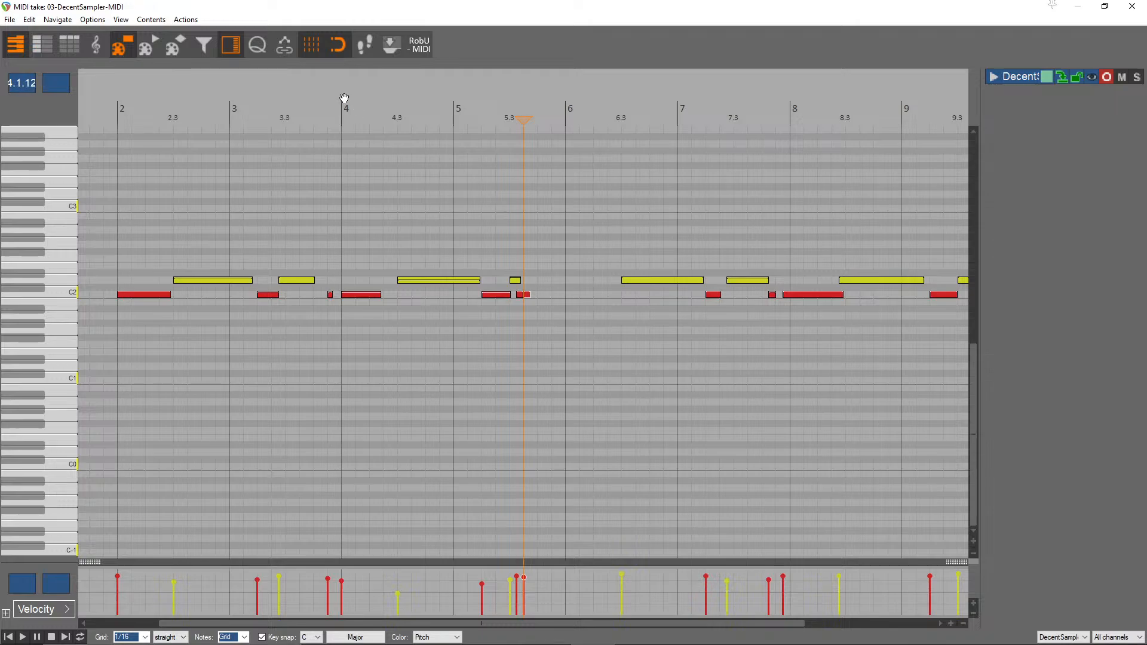
{"action": "key", "text": "space"}
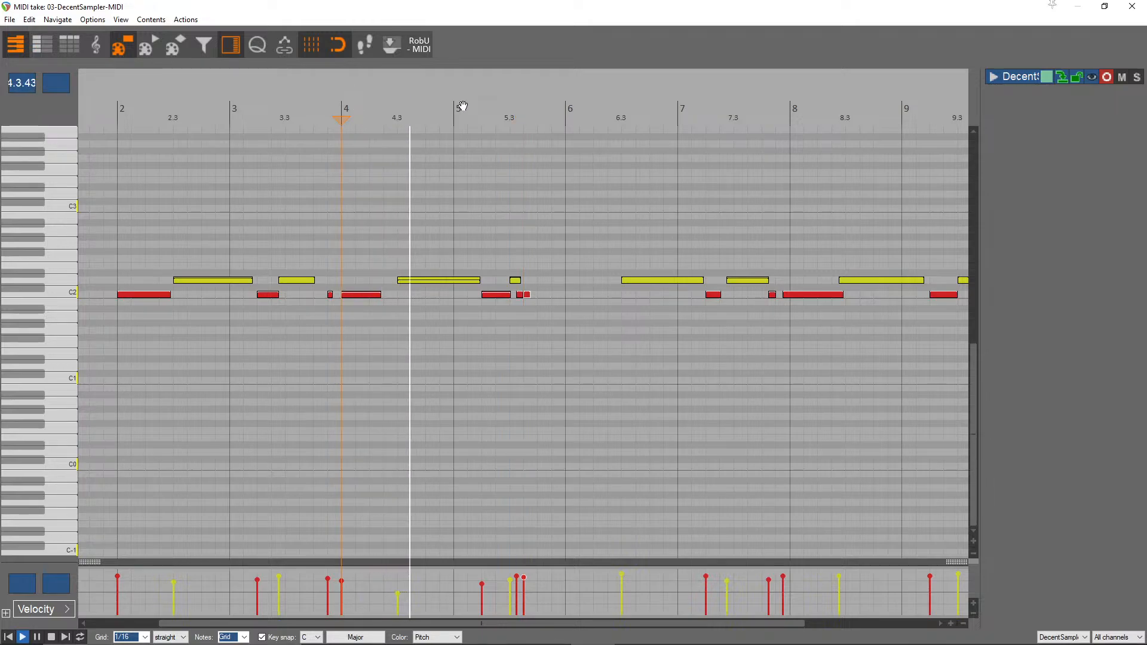
{"action": "scroll", "coordinate": [771, 234], "scroll_direction": "up", "scroll_amount": 4}
{"action": "scroll", "coordinate": [771, 235], "scroll_direction": "down", "scroll_amount": 3}
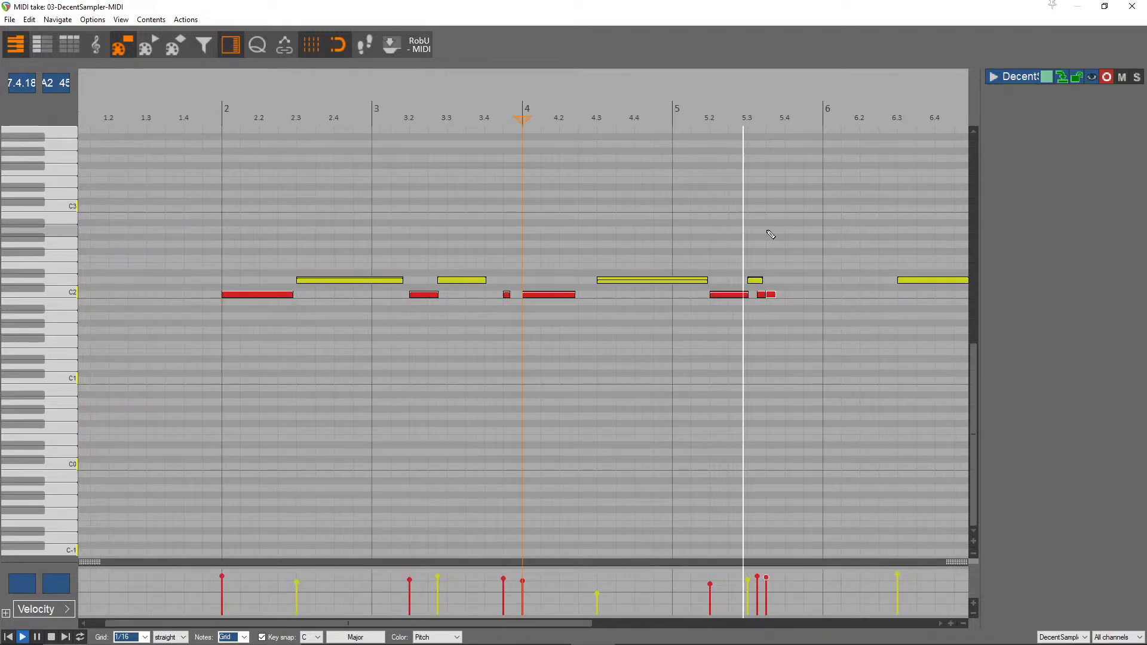
{"action": "key", "text": "space"}
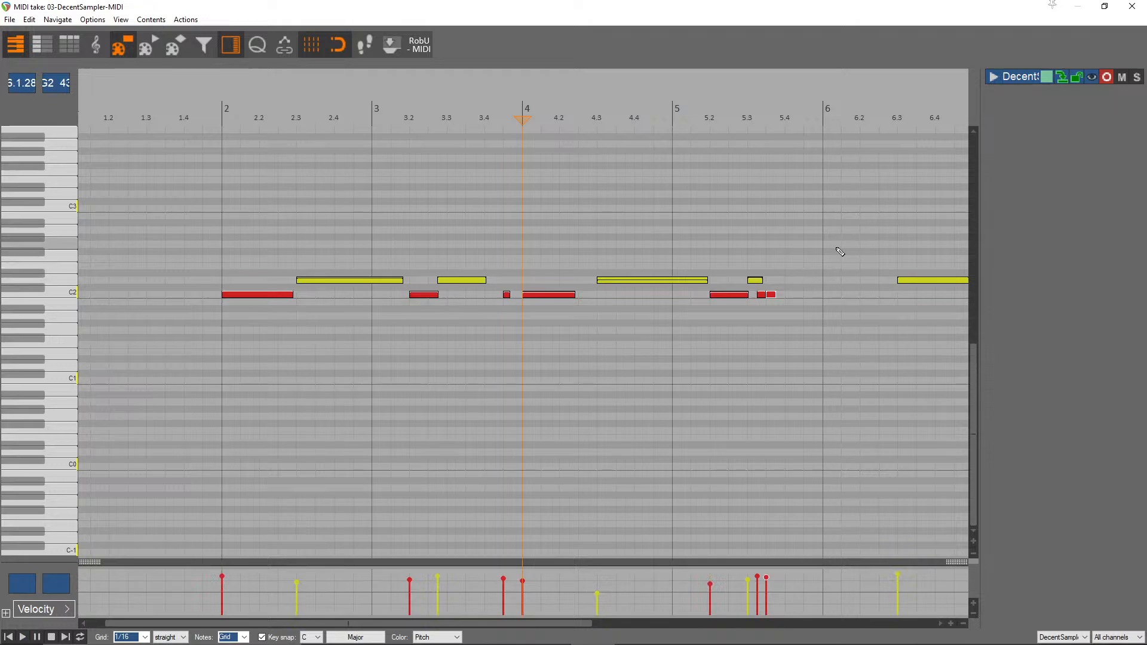
- Copy the kick note at bar 4 to the start of bar 6, quantize all notes to the grid, and audition
{"action": "scroll", "coordinate": [838, 256], "scroll_direction": "down", "scroll_amount": 3}
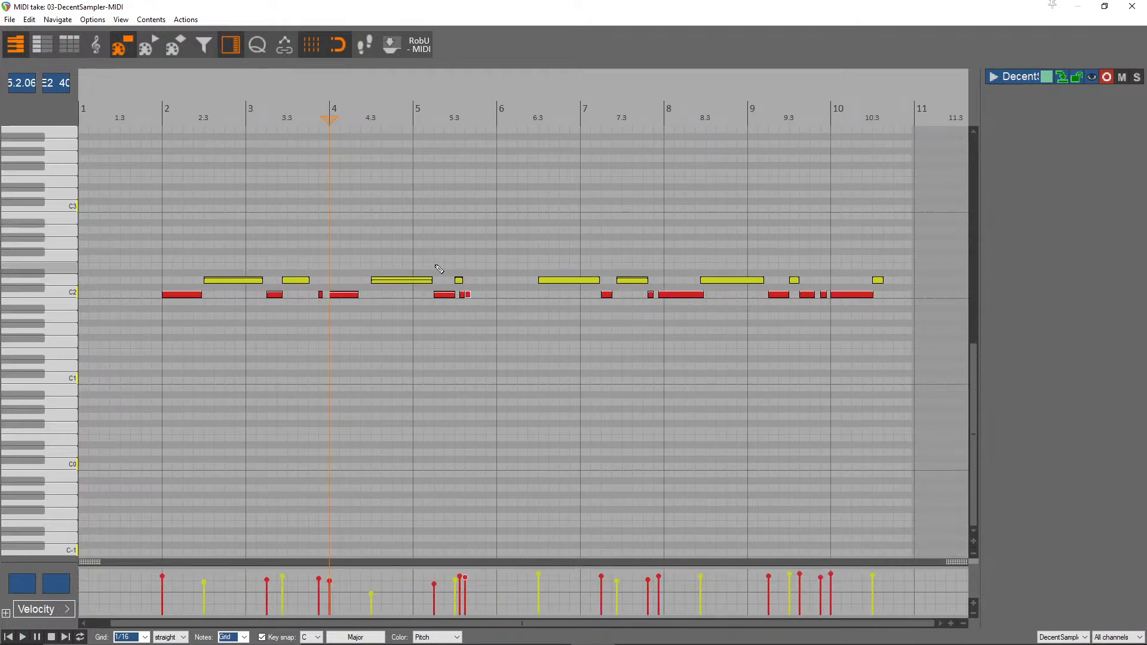
{"action": "left_click", "coordinate": [343, 295]}
{"action": "left_click_drag", "start_coordinate": [345, 300], "coordinate": [527, 303]}
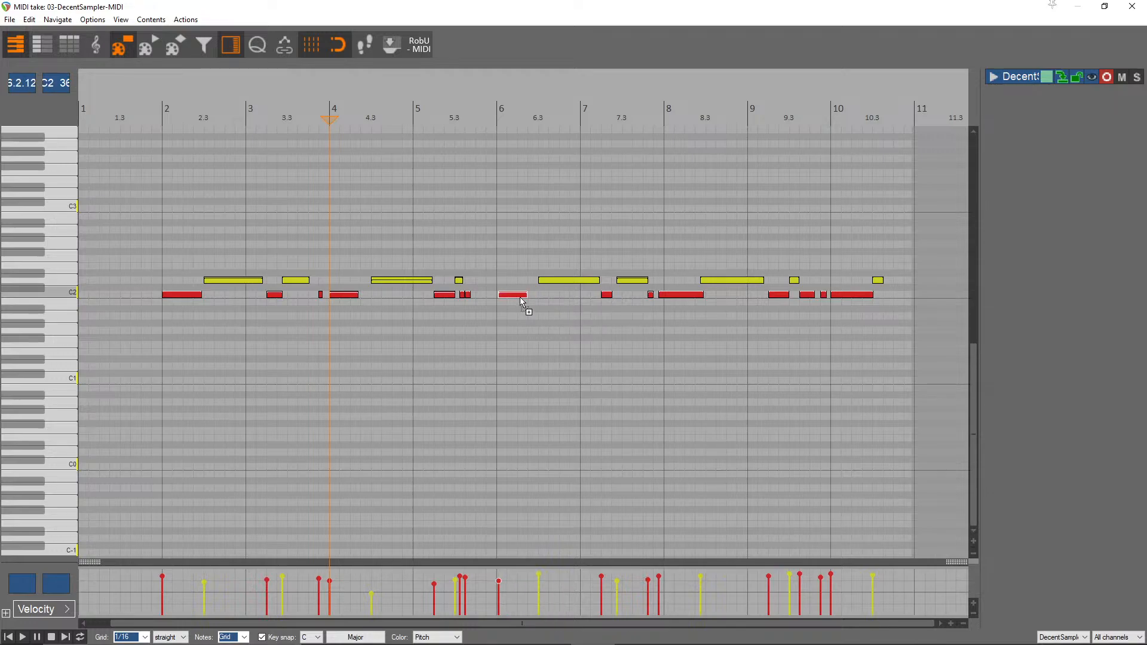
{"action": "key", "text": "ctrl+q"}
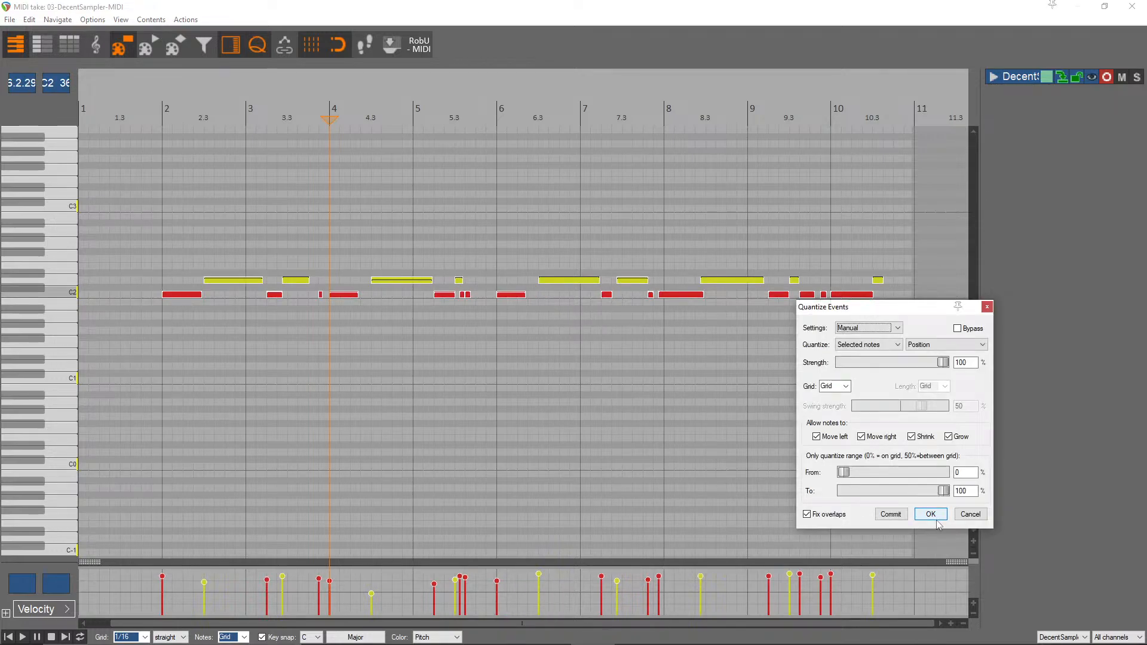
{"action": "left_click", "coordinate": [931, 514]}
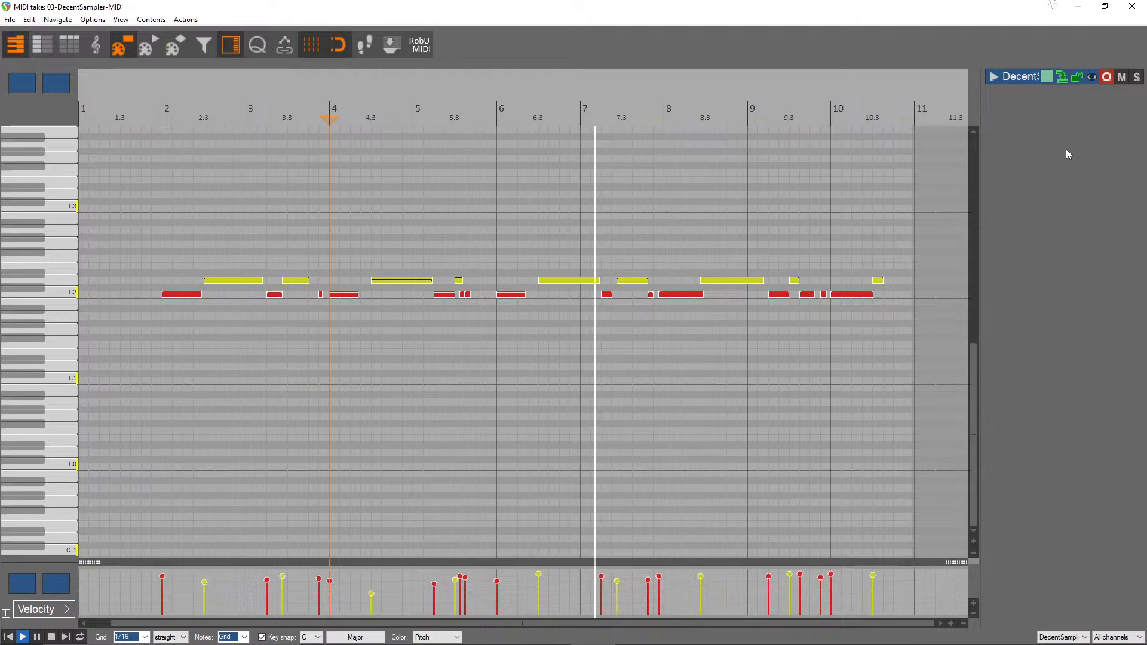
{"action": "key", "text": "space"}
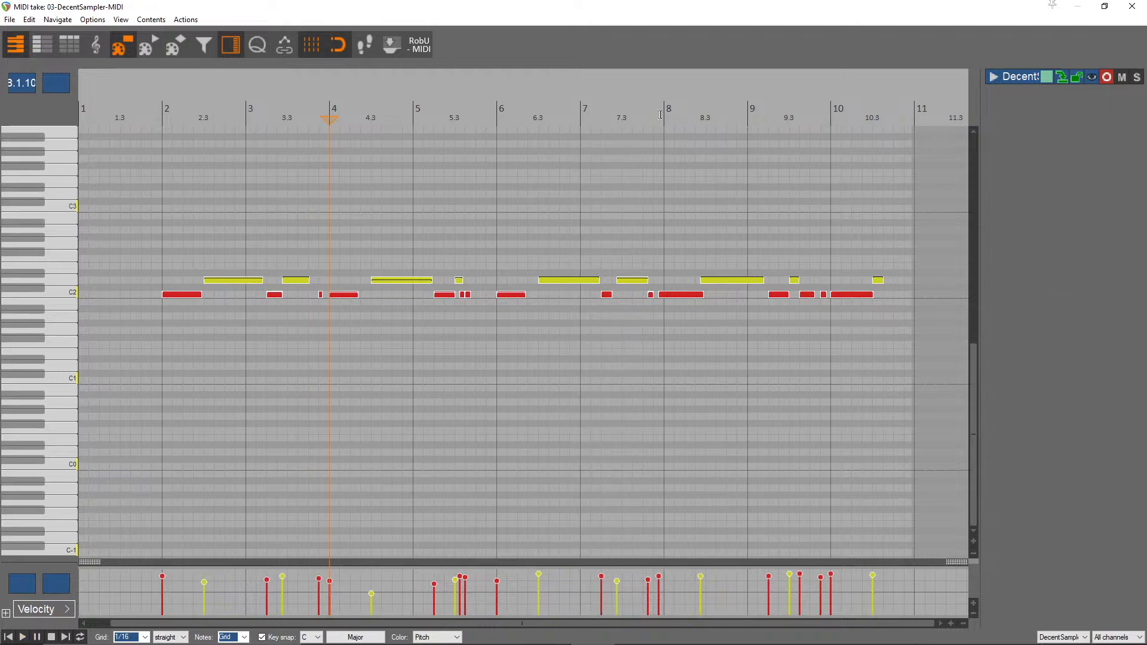
- Move the second snare note of bar 7 to beat 7.3 and audition the pattern from bar 4
{"action": "left_click", "coordinate": [624, 107]}
{"action": "scroll", "coordinate": [623, 107], "scroll_direction": "up", "scroll_amount": 4}
{"action": "left_click_drag", "start_coordinate": [577, 171], "coordinate": [553, 313]}
{"action": "key", "text": "KP_6"}
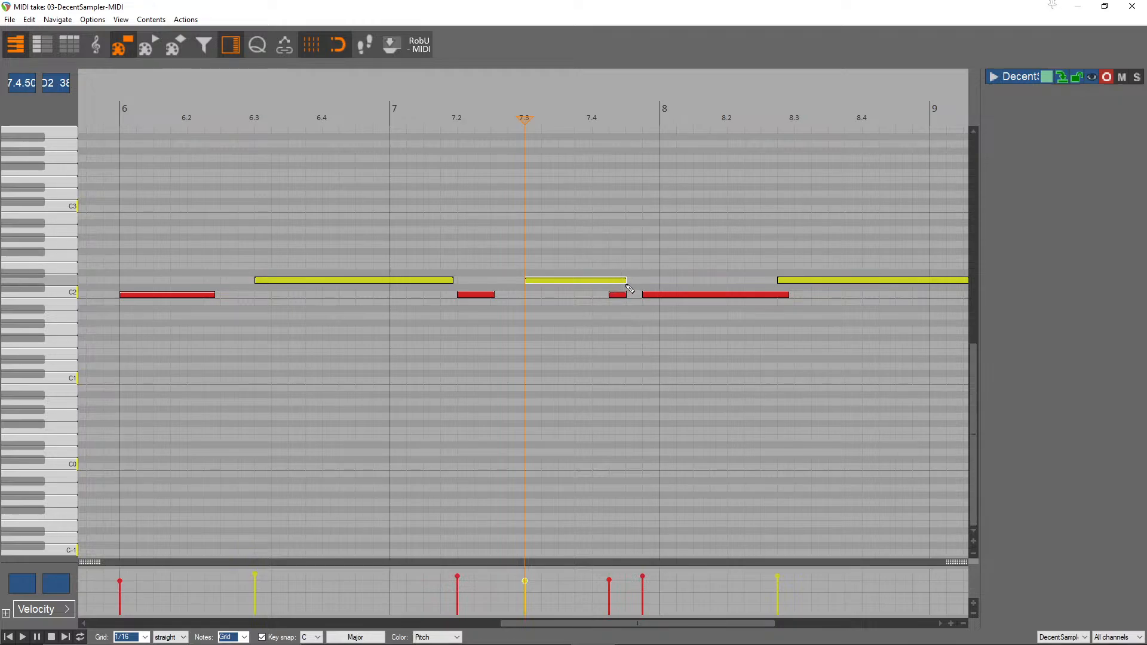
{"action": "scroll", "coordinate": [576, 197], "scroll_direction": "down", "scroll_amount": 5}
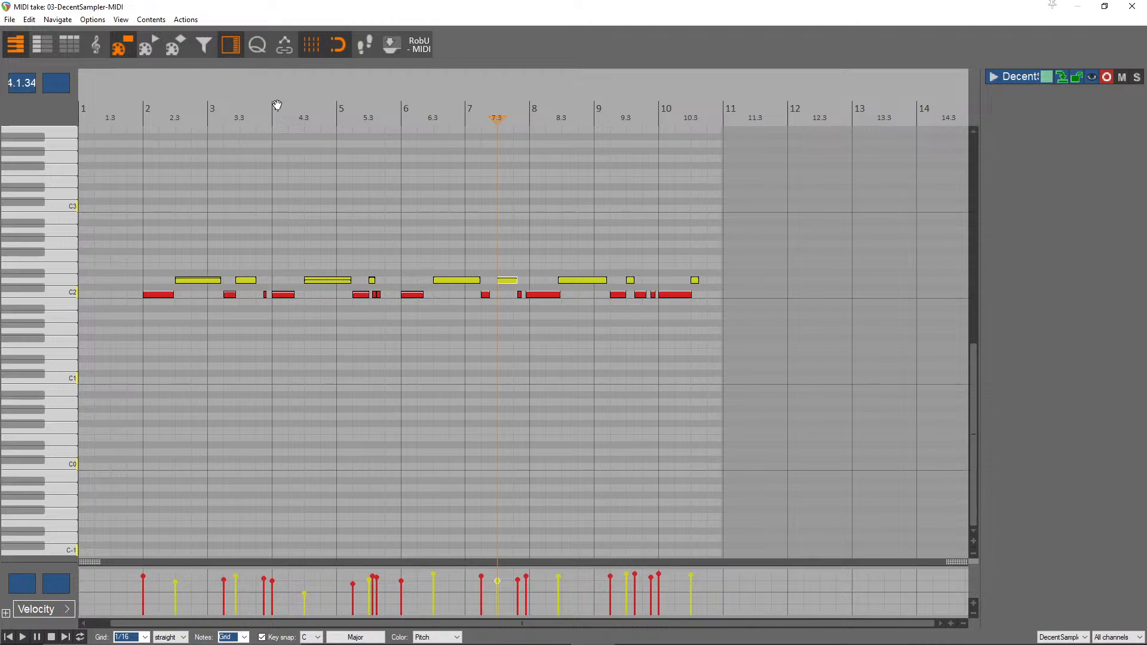
{"action": "key", "text": "space"}
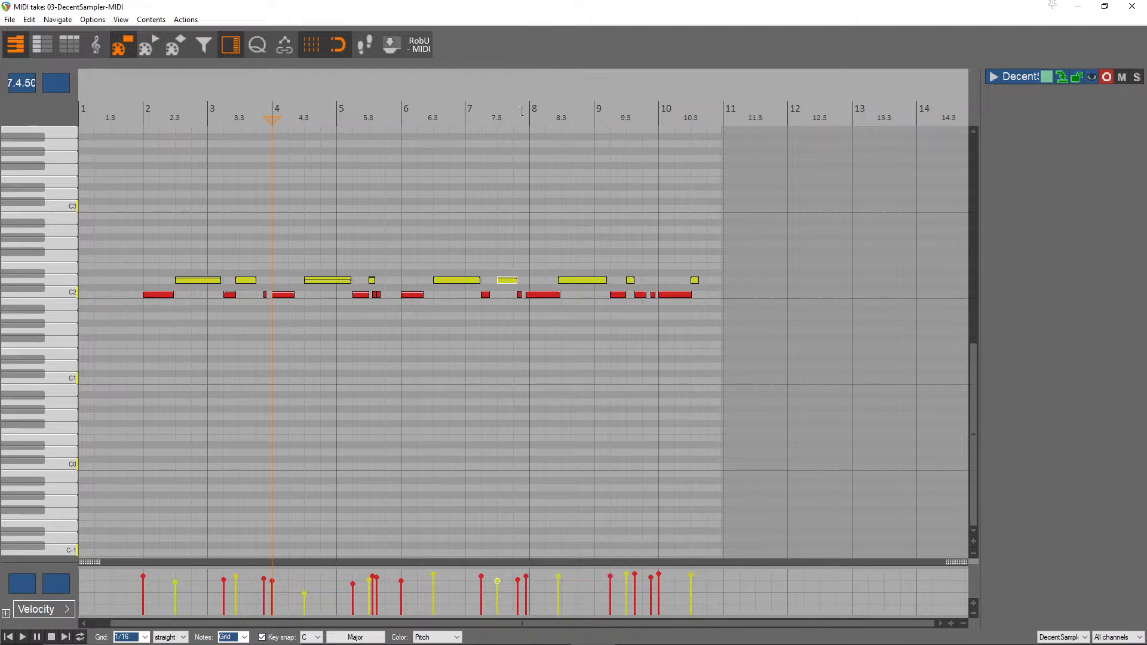
- Shorten the last kick note of bar 7 to end at bar 8 and return the edit cursor to bar 4
{"action": "left_click", "coordinate": [523, 112]}
{"action": "scroll", "coordinate": [524, 112], "scroll_direction": "up", "scroll_amount": 8}
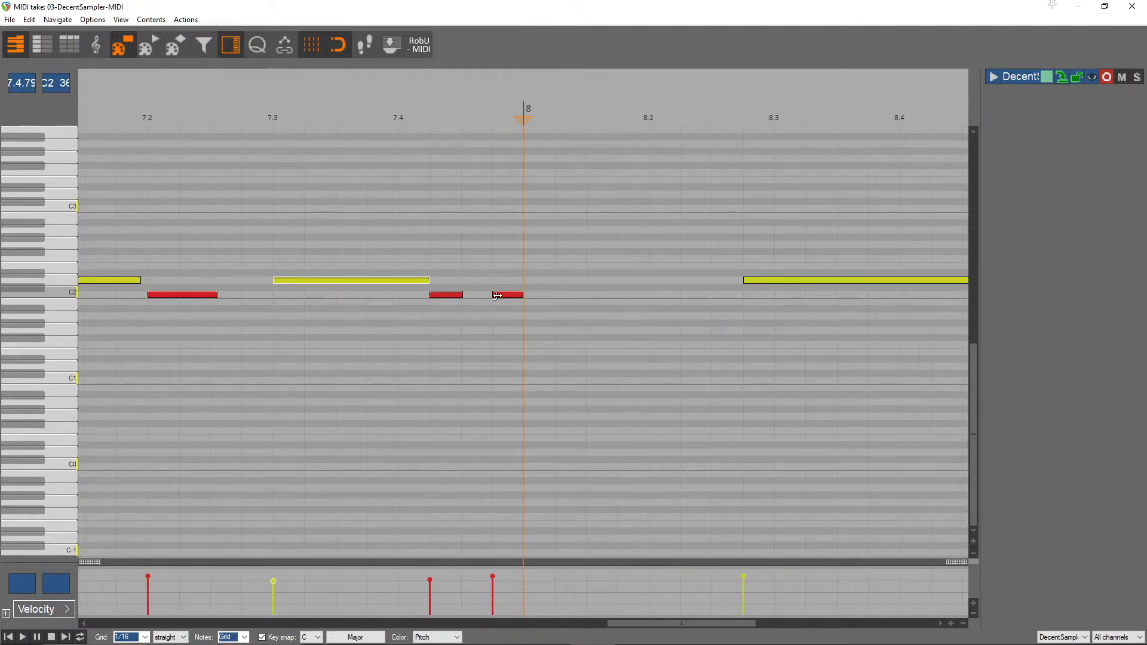
{"action": "scroll", "coordinate": [586, 240], "scroll_direction": "down", "scroll_amount": 8}
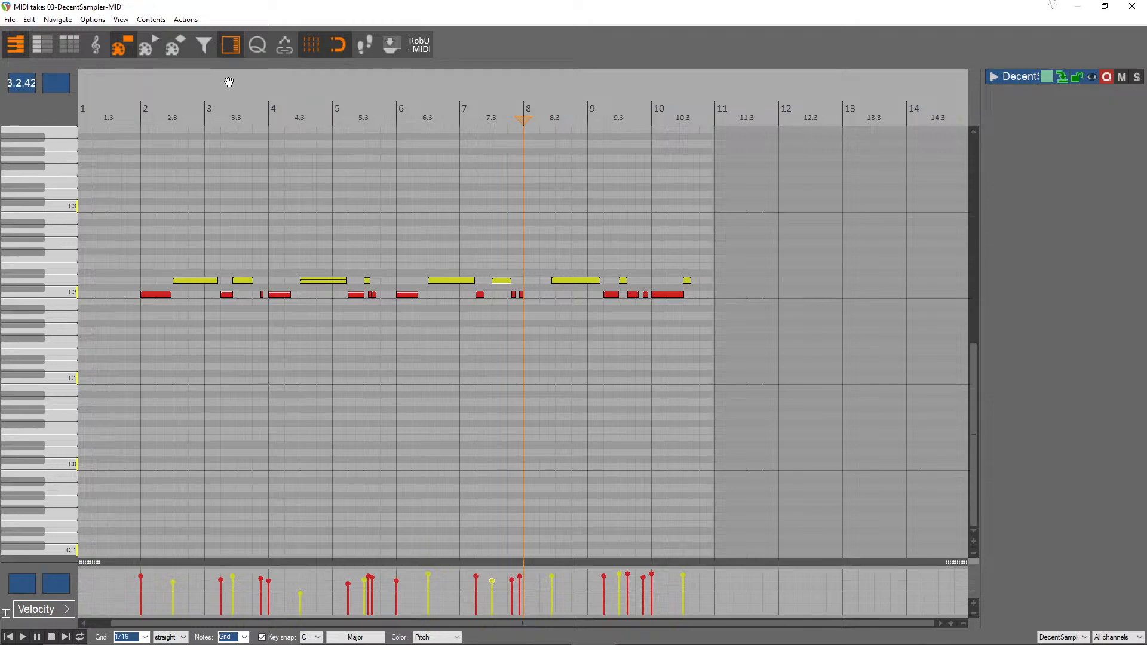
{"action": "left_click", "coordinate": [263, 110]}
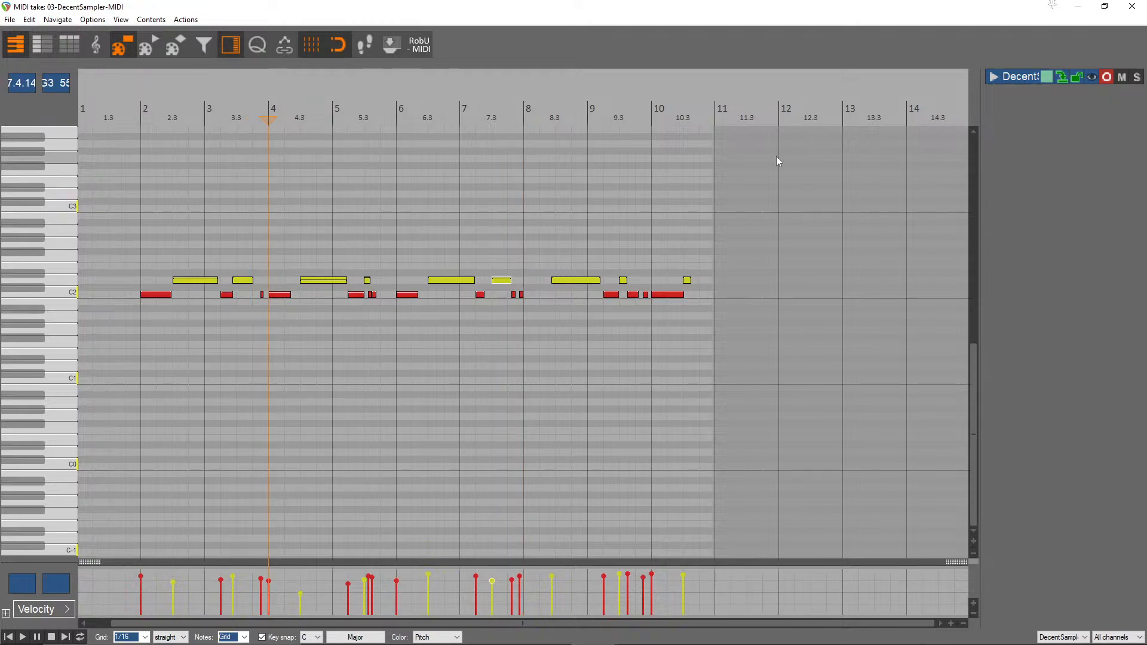
- Close the MIDI editor, split the drum item at bar 4, delete the first part and move the remainder to bar 1
{"action": "left_click", "coordinate": [1131, 8]}
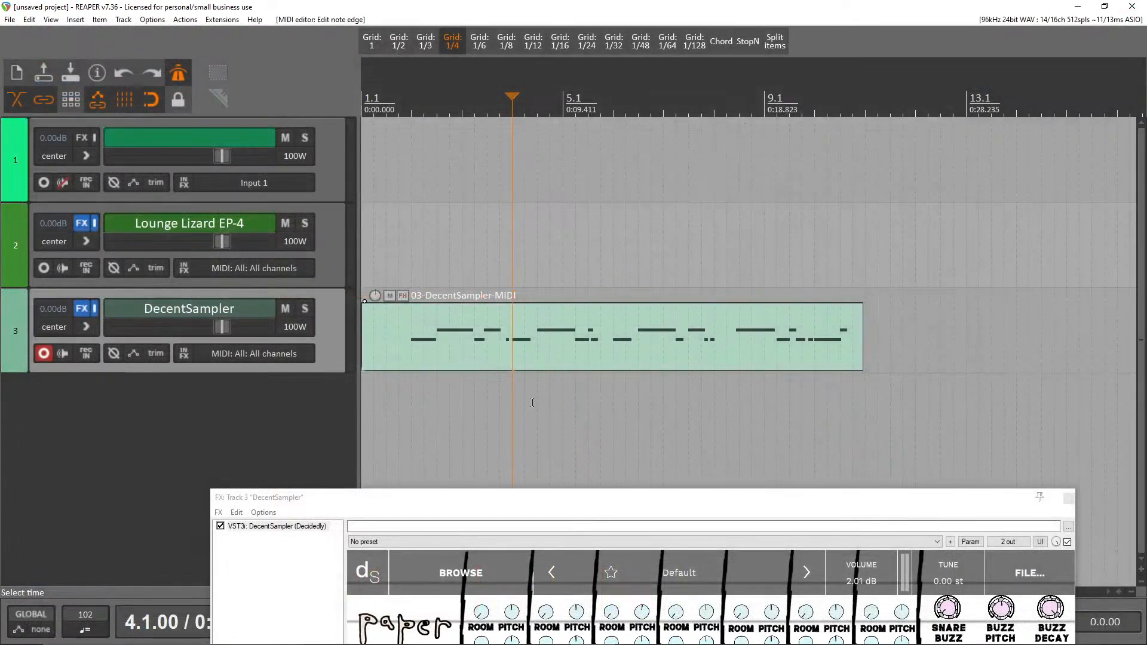
{"action": "key", "text": "s"}
{"action": "left_click", "coordinate": [466, 335]}
{"action": "key", "text": "Delete"}
{"action": "left_click_drag", "start_coordinate": [607, 338], "coordinate": [457, 338]}
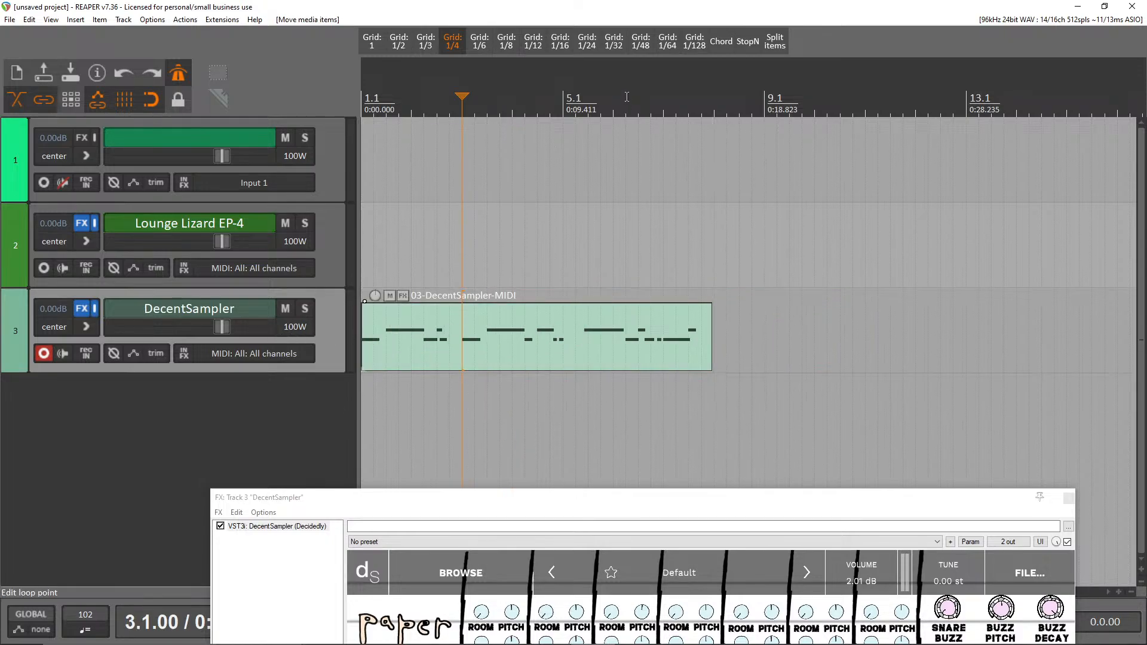
- Trim the drum item to four bars, copy it to fill 16 bars, and close the DecentSampler window
{"action": "left_click_drag", "start_coordinate": [711, 369], "coordinate": [665, 357]}
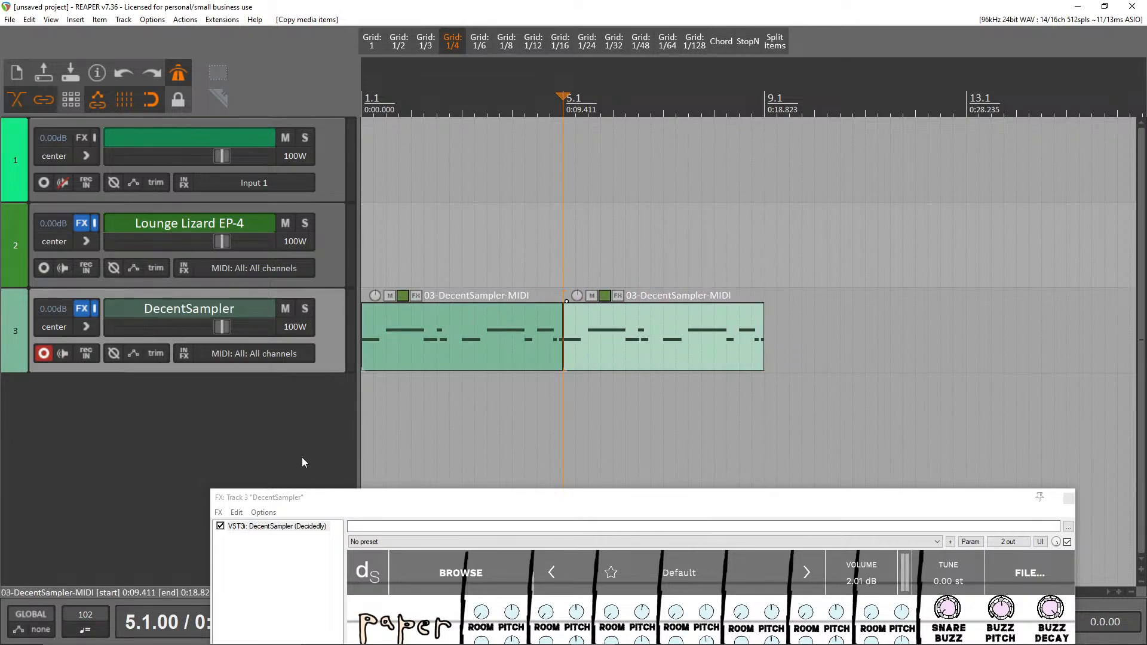
{"action": "left_click_drag", "start_coordinate": [378, 505], "coordinate": [181, 164]}
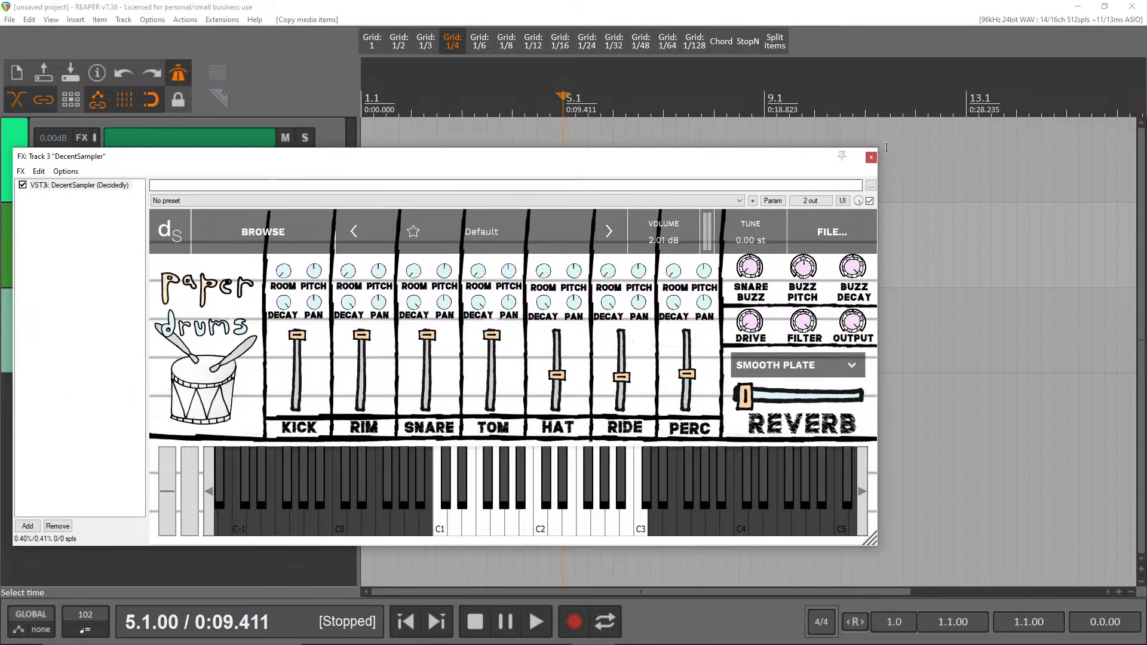
{"action": "left_click", "coordinate": [871, 157]}
{"action": "left_click_drag", "start_coordinate": [750, 420], "coordinate": [366, 257]}
{"action": "left_click_drag", "start_coordinate": [420, 353], "coordinate": [837, 348]}
- Play the drums from bar 1 with the metronome off, and switch record arming from DecentSampler to the Lounge Lizard EP-4 track
{"action": "key", "text": "space"}
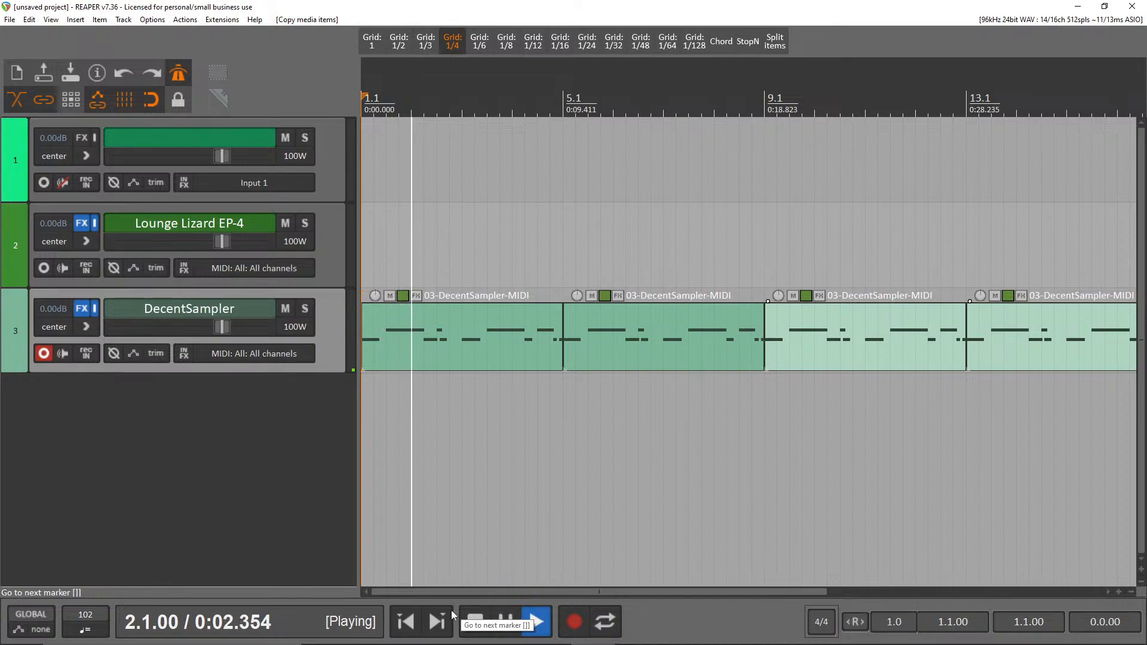
{"action": "left_click", "coordinate": [178, 72]}
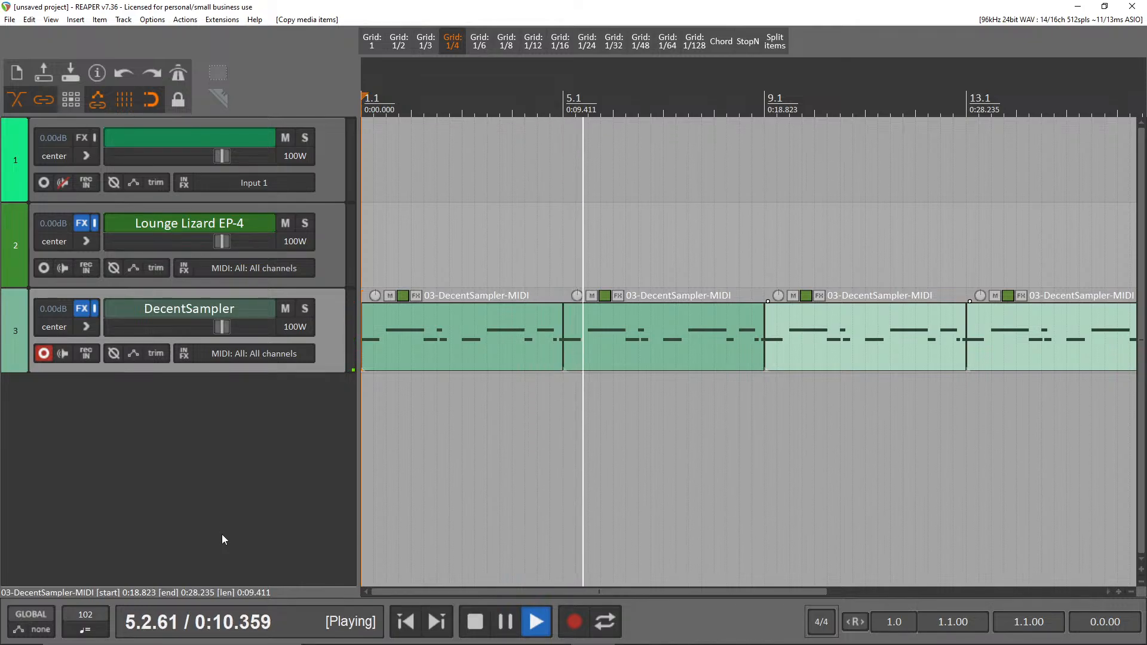
{"action": "left_click", "coordinate": [413, 622]}
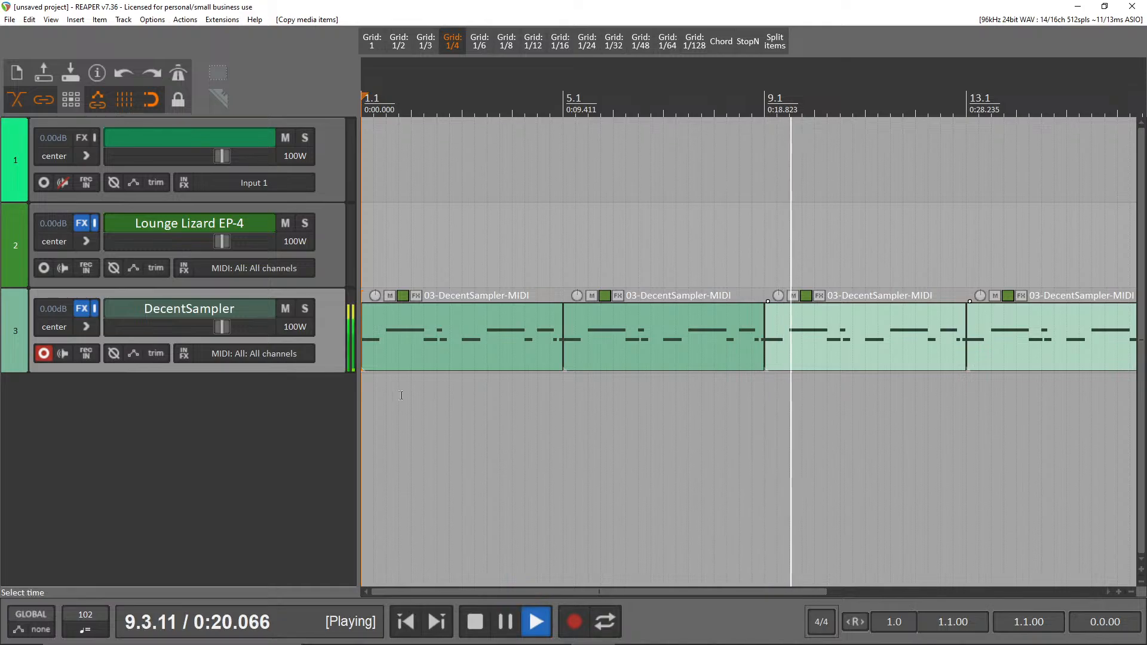
{"action": "left_click", "coordinate": [43, 353]}
{"action": "left_click", "coordinate": [43, 269]}
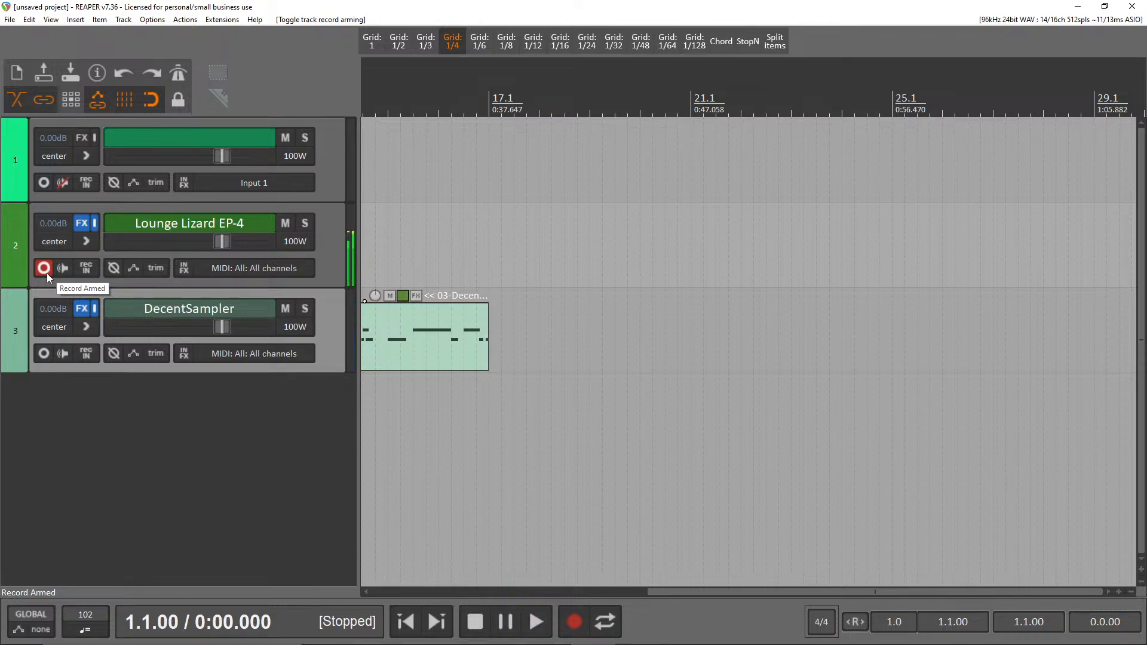
- Select the four DecentSampler drum items and copy them to bar 17 so the drums fill 32 bars
{"action": "scroll", "coordinate": [710, 225], "scroll_direction": "down", "scroll_amount": 2}
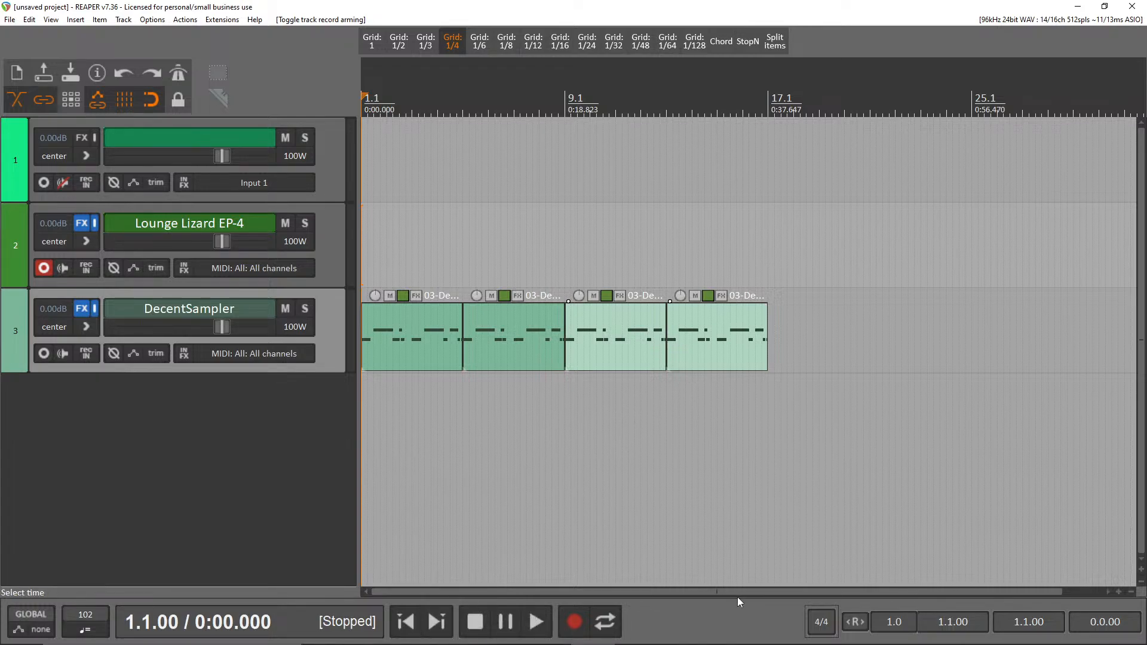
{"action": "left_click_drag", "start_coordinate": [823, 442], "coordinate": [408, 284]}
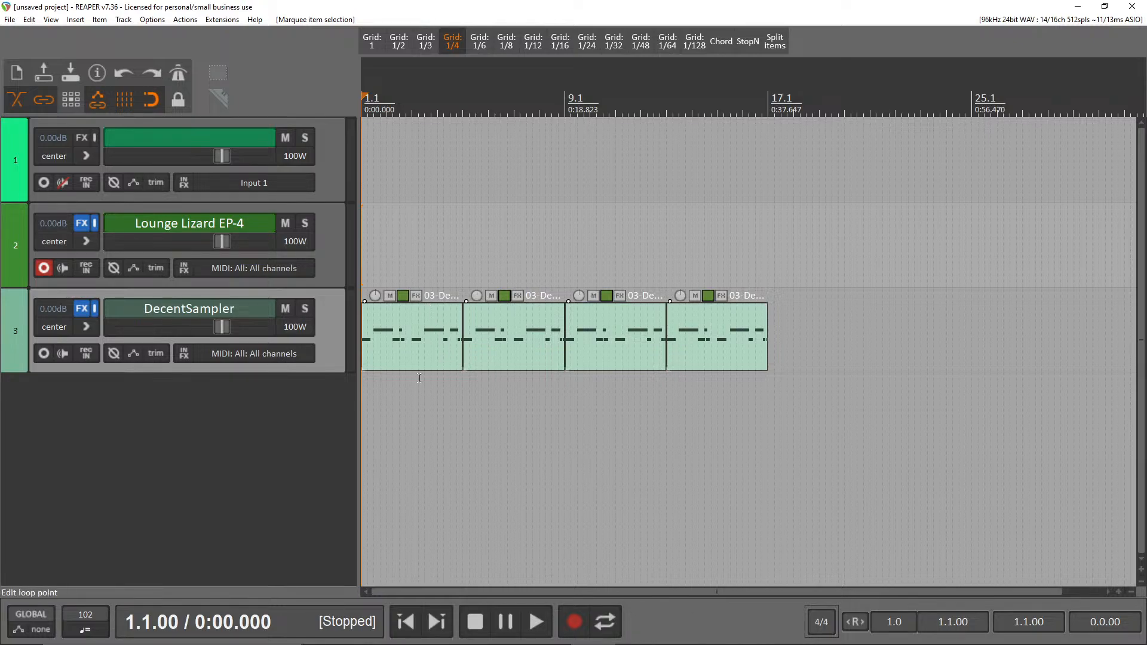
{"action": "left_click_drag", "start_coordinate": [410, 358], "coordinate": [818, 358]}
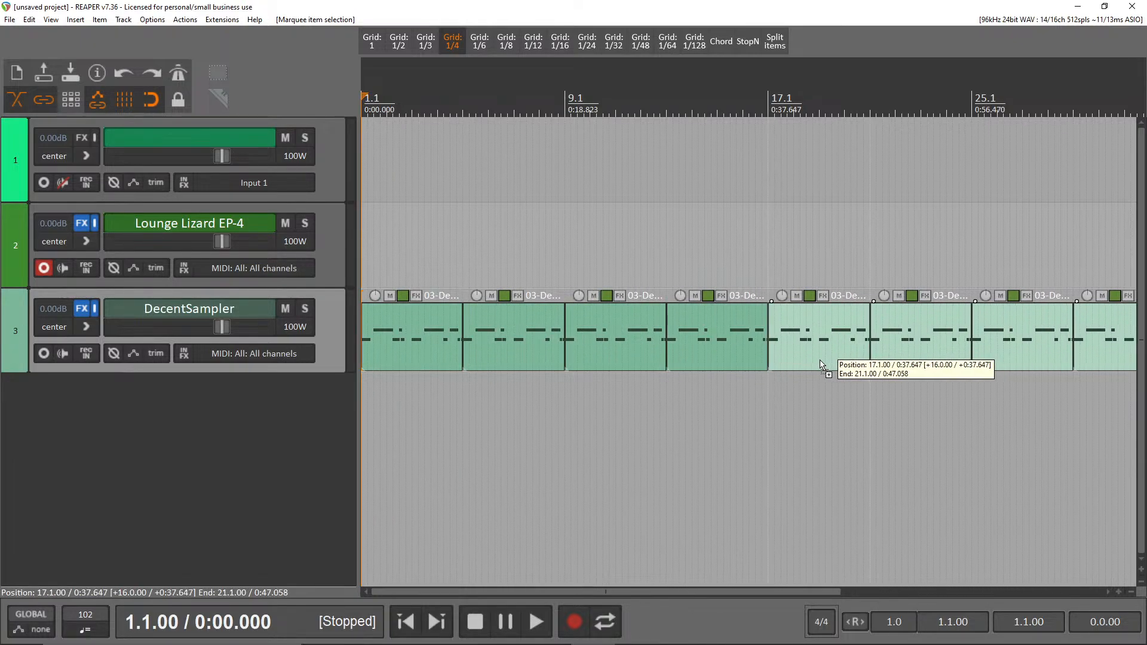
{"action": "scroll", "coordinate": [818, 357], "scroll_direction": "down", "scroll_amount": 2}
{"action": "scroll", "coordinate": [818, 357], "scroll_direction": "down", "scroll_amount": 1}
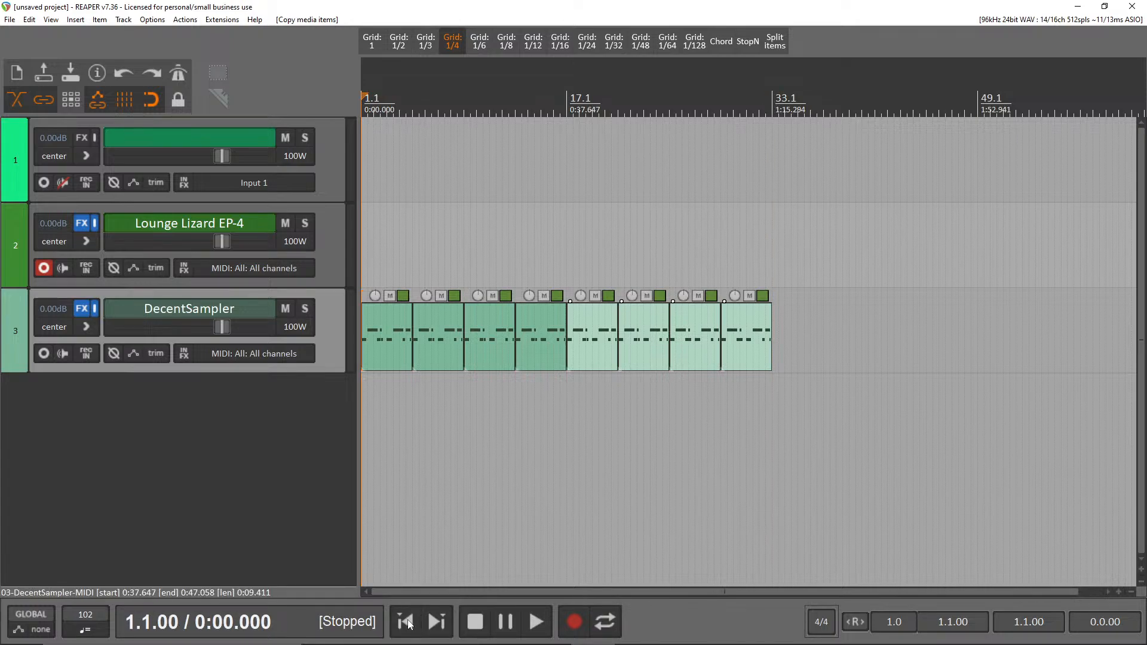
- Play the extended drums, then record a Lounge Lizard EP-4 take from bar 1 into bar 21
{"action": "key", "text": "space"}
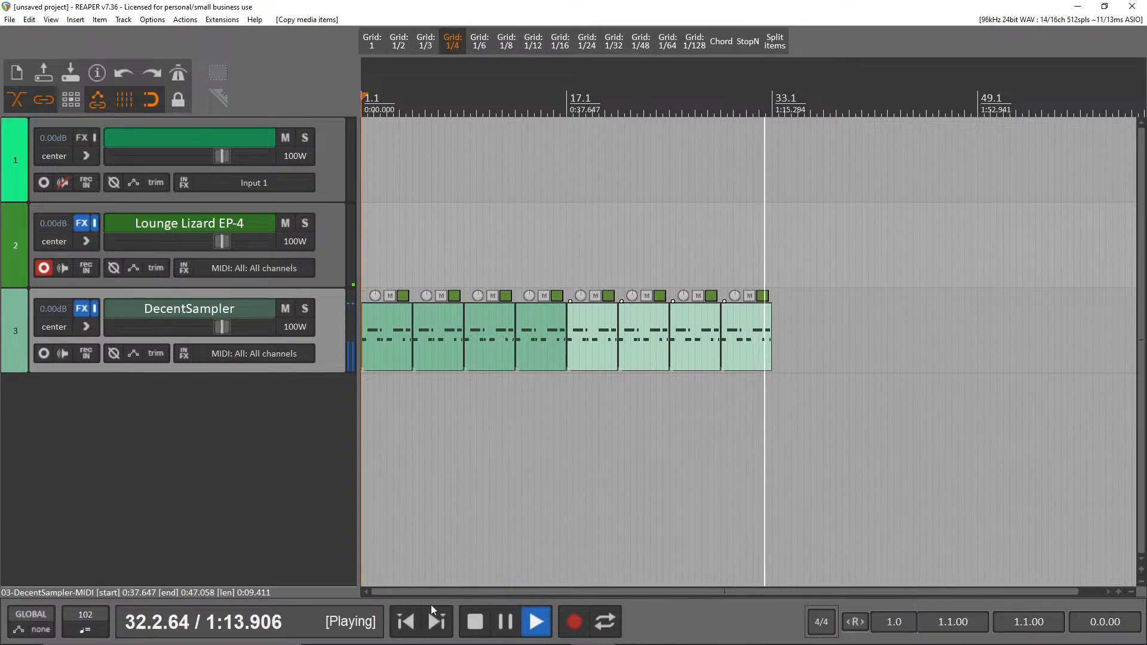
{"action": "key", "text": "space"}
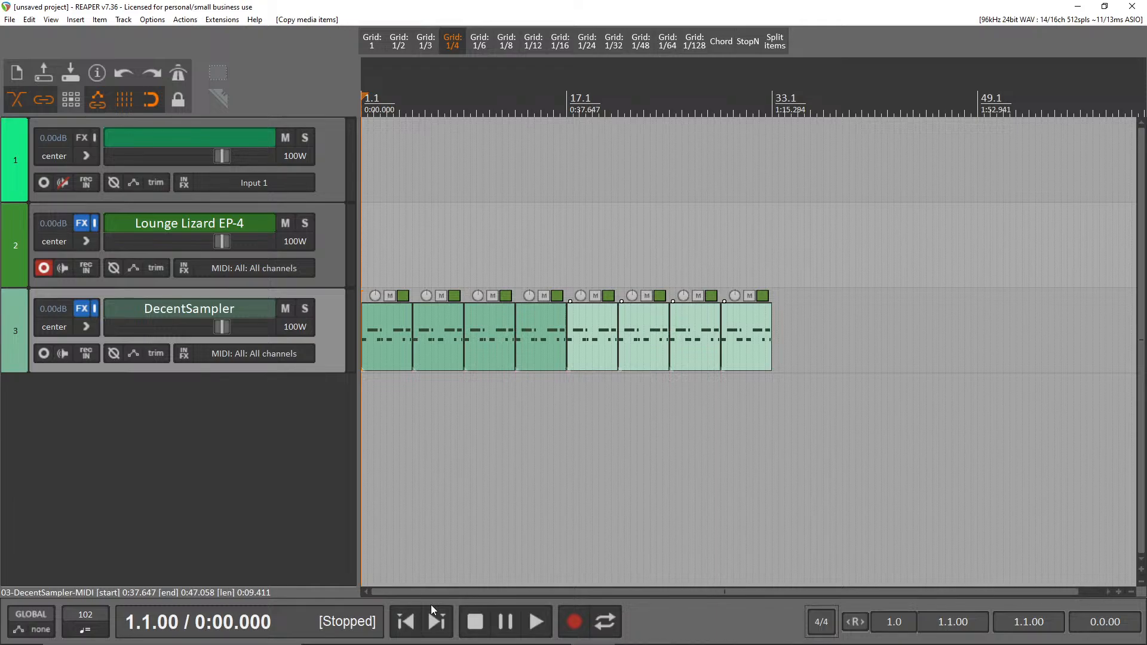
{"action": "mouse_move", "coordinate": [435, 644]}
{"action": "left_click", "coordinate": [574, 623]}
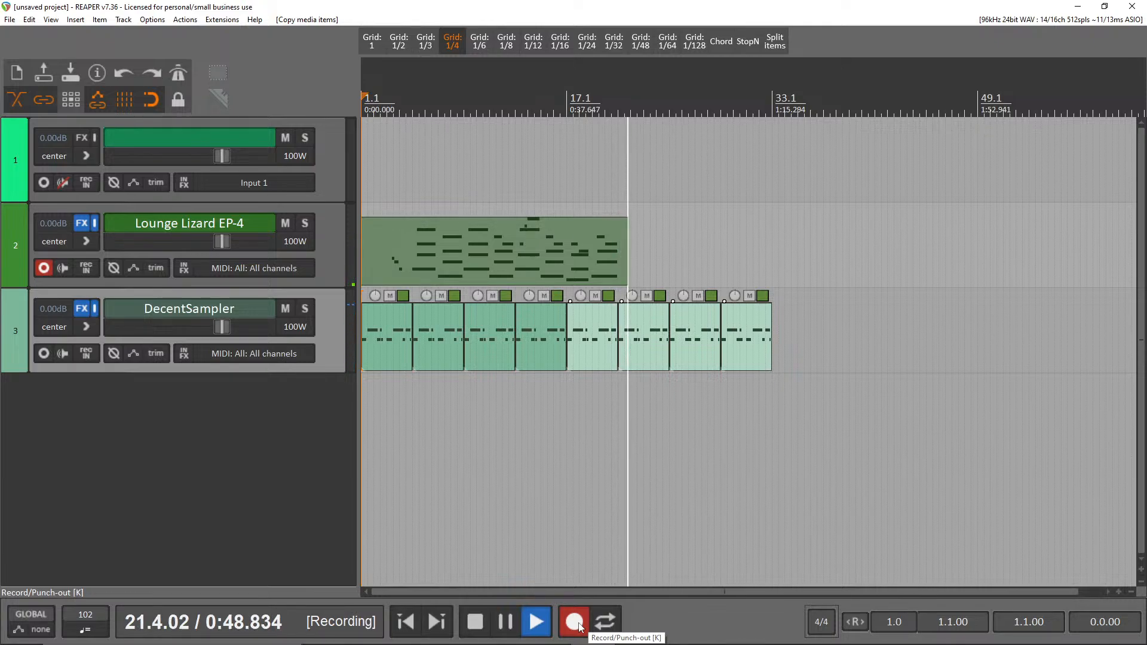
{"action": "left_click", "coordinate": [579, 625]}
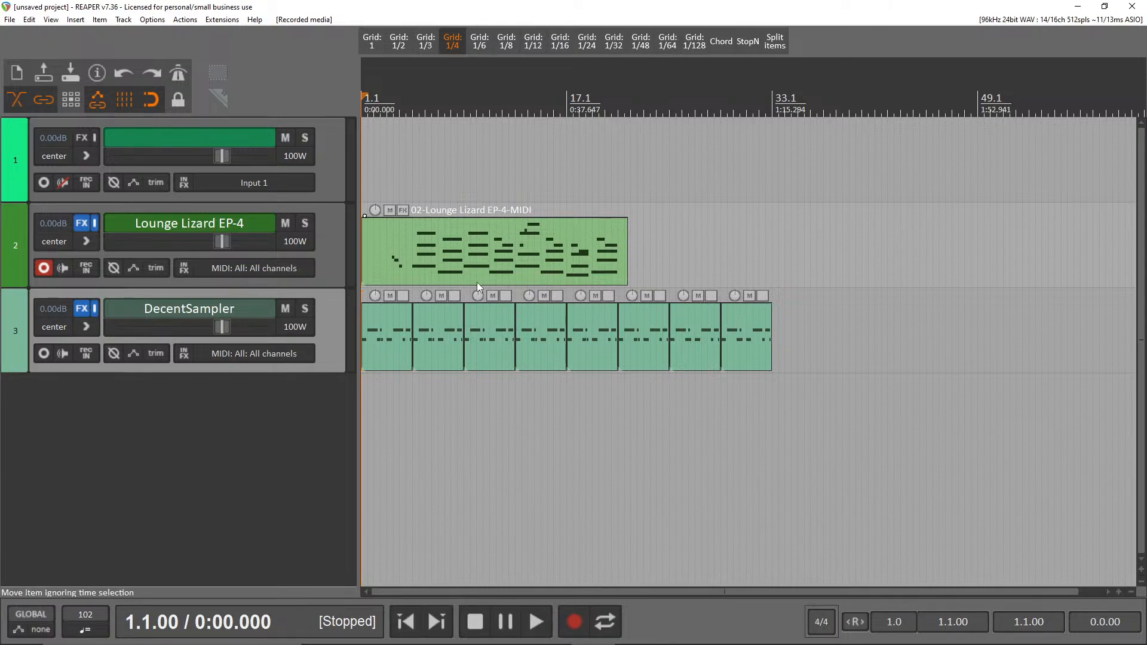
- Open the Lounge Lizard take in the MIDI editor and quantize its note positions to the 1/16 grid at 100% strength
{"action": "double_click", "coordinate": [468, 264]}
{"action": "left_click", "coordinate": [468, 264]}
{"action": "scroll", "coordinate": [341, 312], "scroll_direction": "up", "scroll_amount": 6}
{"action": "scroll", "coordinate": [301, 321], "scroll_direction": "down", "scroll_amount": 4}
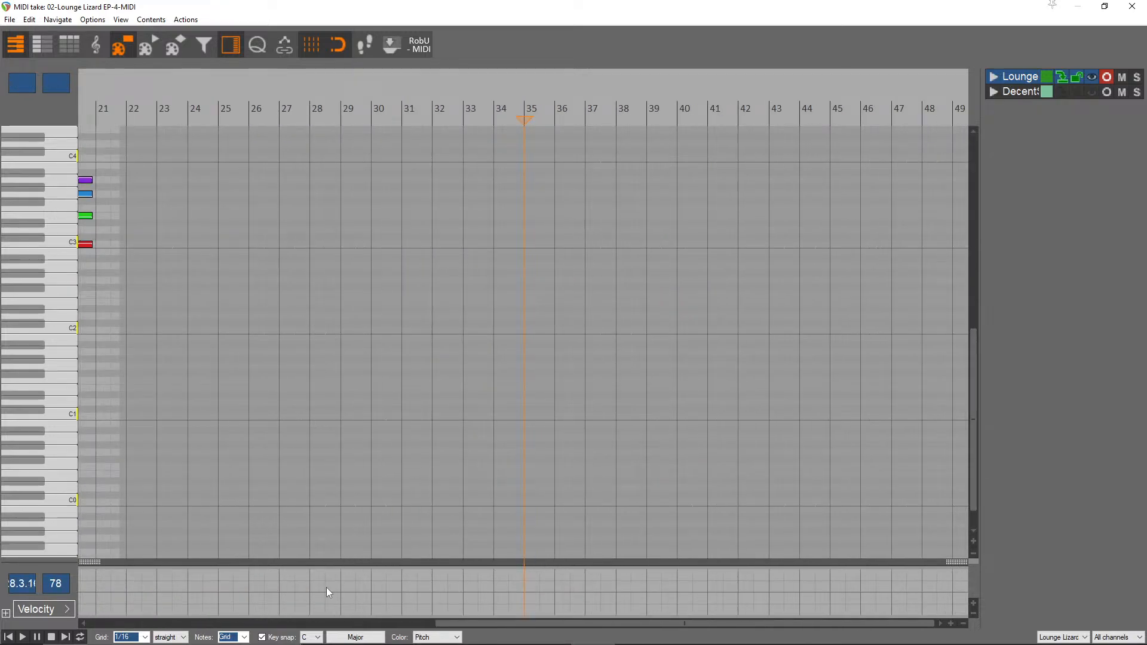
{"action": "left_click_drag", "start_coordinate": [607, 623], "coordinate": [241, 581]}
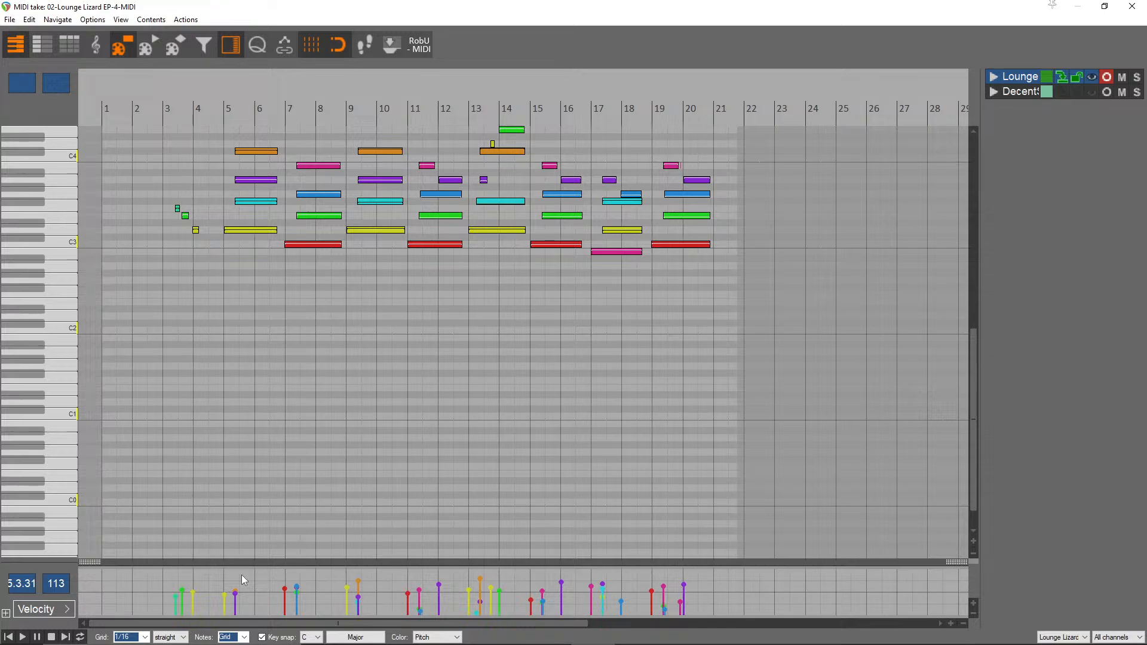
{"action": "key", "text": "ctrl+q"}
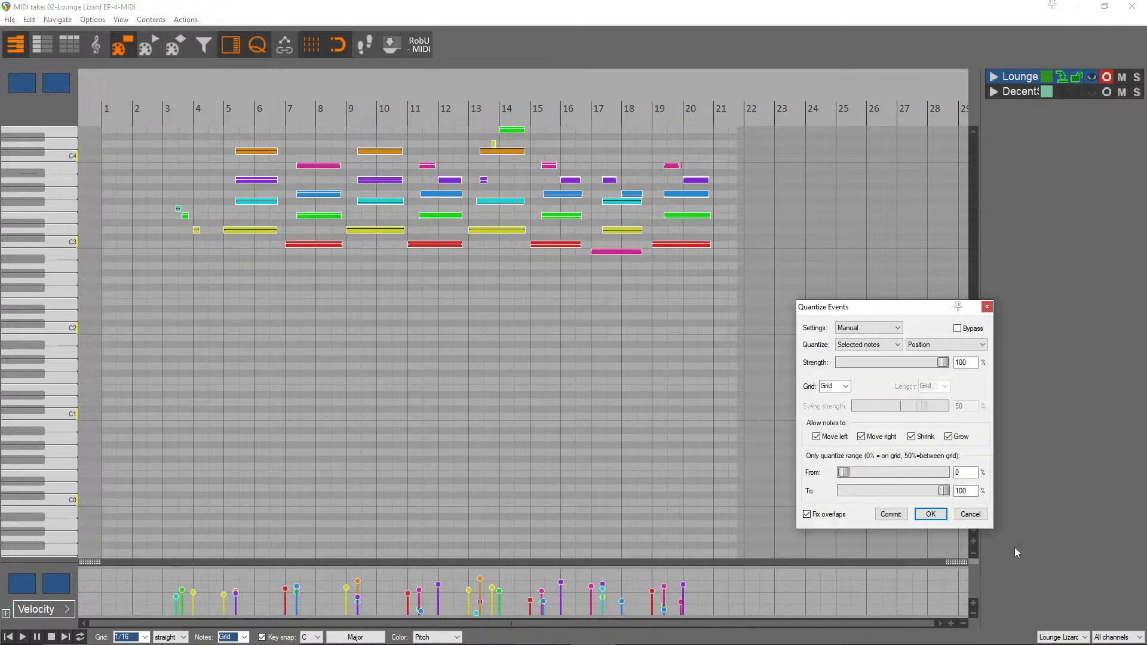
{"action": "left_click", "coordinate": [930, 515]}
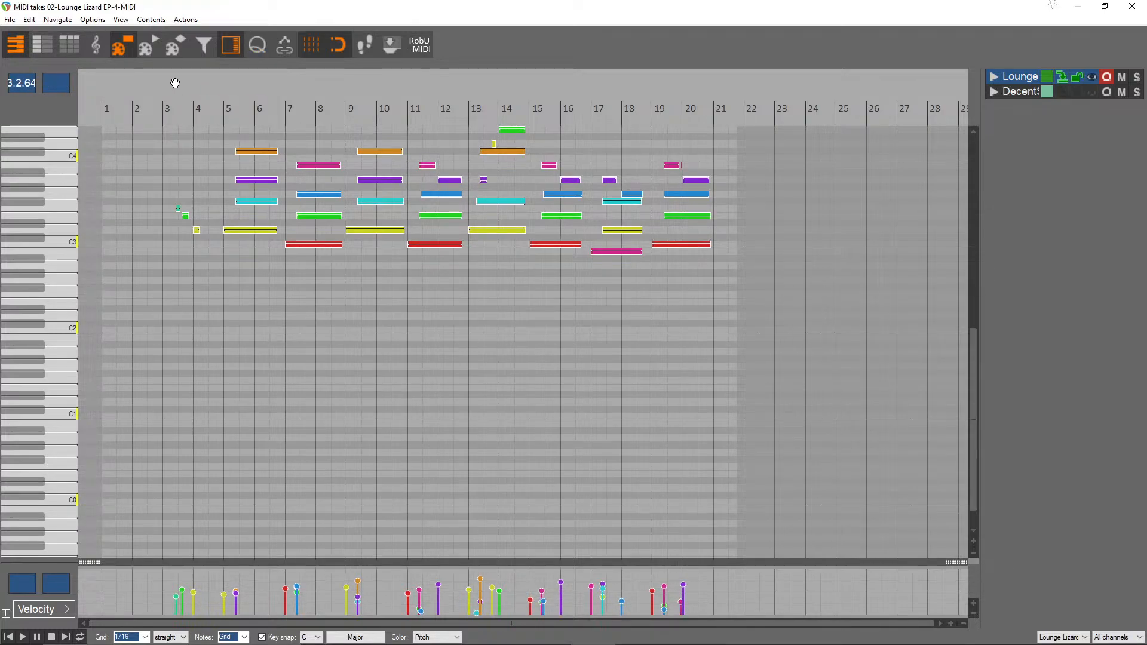
- Play the quantized Lounge Lizard part from bar 5 through bar 11 to check the timing of the chords
{"action": "key", "text": "space"}
{"action": "scroll", "coordinate": [633, 140], "scroll_direction": "up", "scroll_amount": 4}
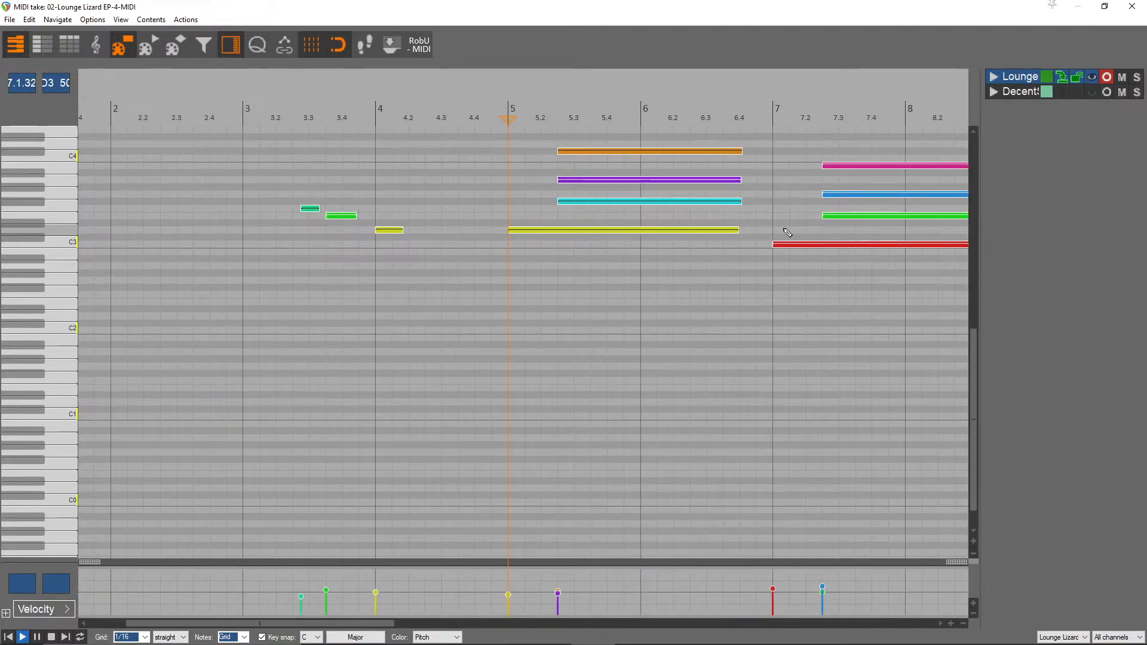
{"action": "scroll", "coordinate": [786, 233], "scroll_direction": "down", "scroll_amount": 3}
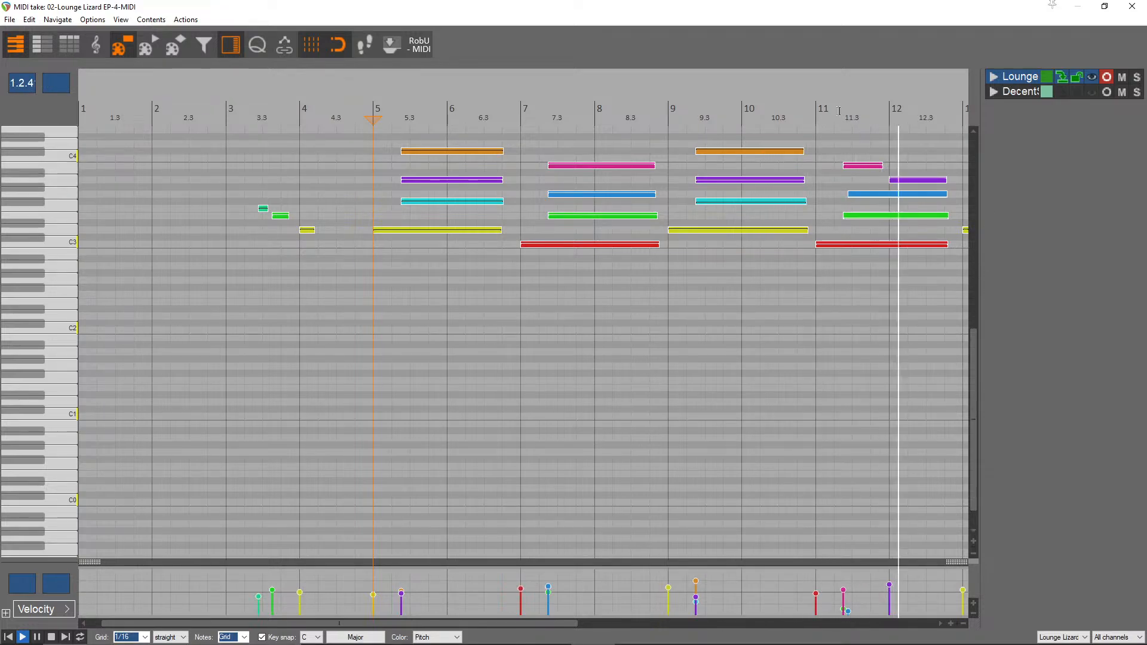
{"action": "scroll", "coordinate": [832, 112], "scroll_direction": "up", "scroll_amount": 3}
{"action": "key", "text": "space"}
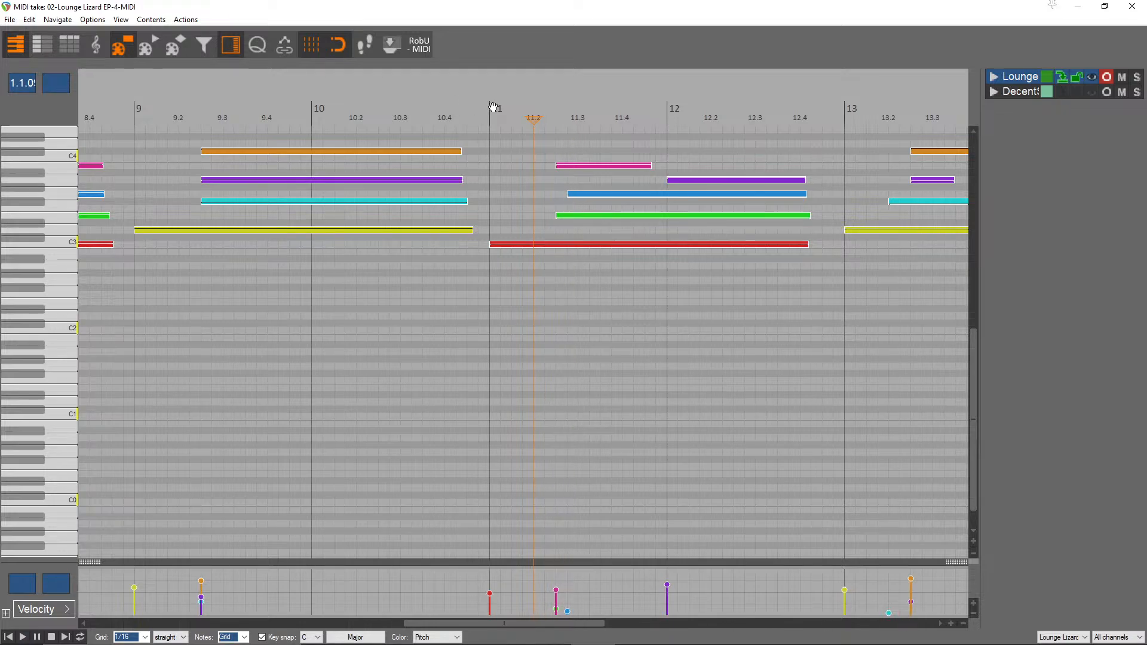
- Move the late G3 note in bar 11 a sixteenth earlier to line up with its chord, and play from bar 11
{"action": "key", "text": "space"}
{"action": "left_click_drag", "start_coordinate": [526, 172], "coordinate": [603, 206]}
{"action": "key", "text": "Left"}
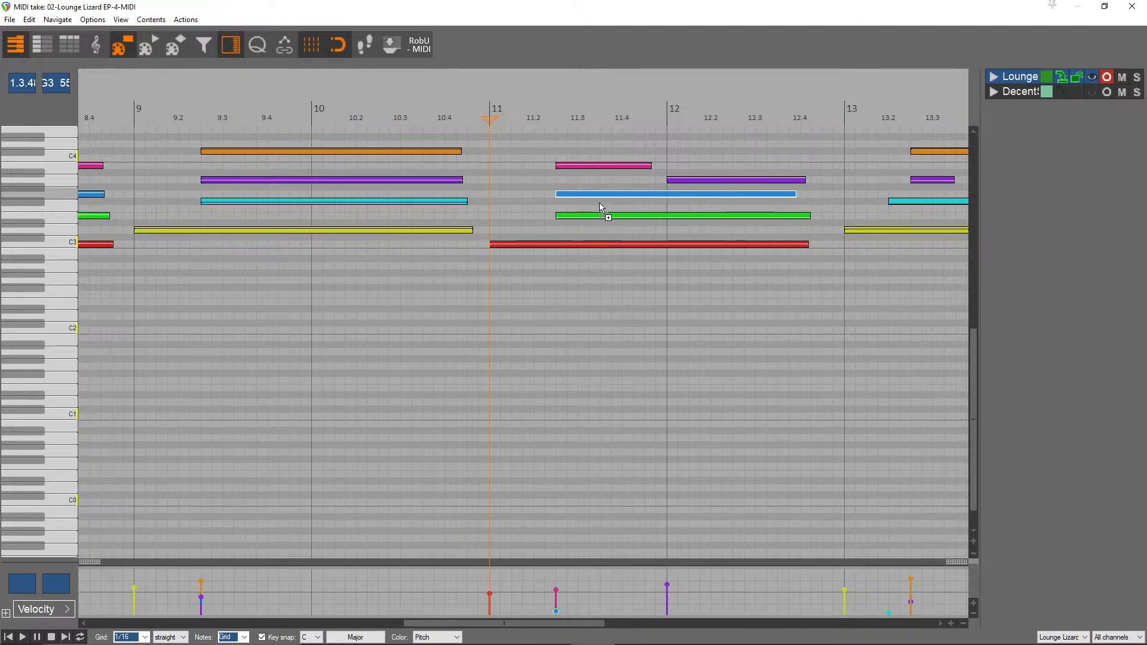
{"action": "key", "text": "space"}
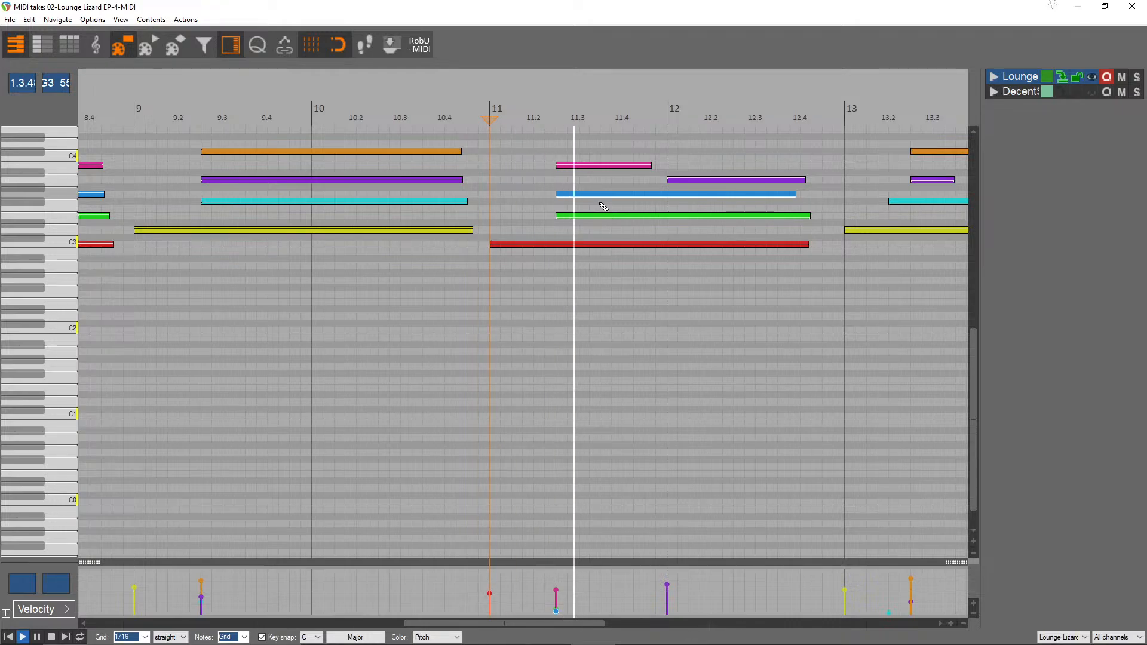
{"action": "scroll", "coordinate": [852, 169], "scroll_direction": "down", "scroll_amount": 1}
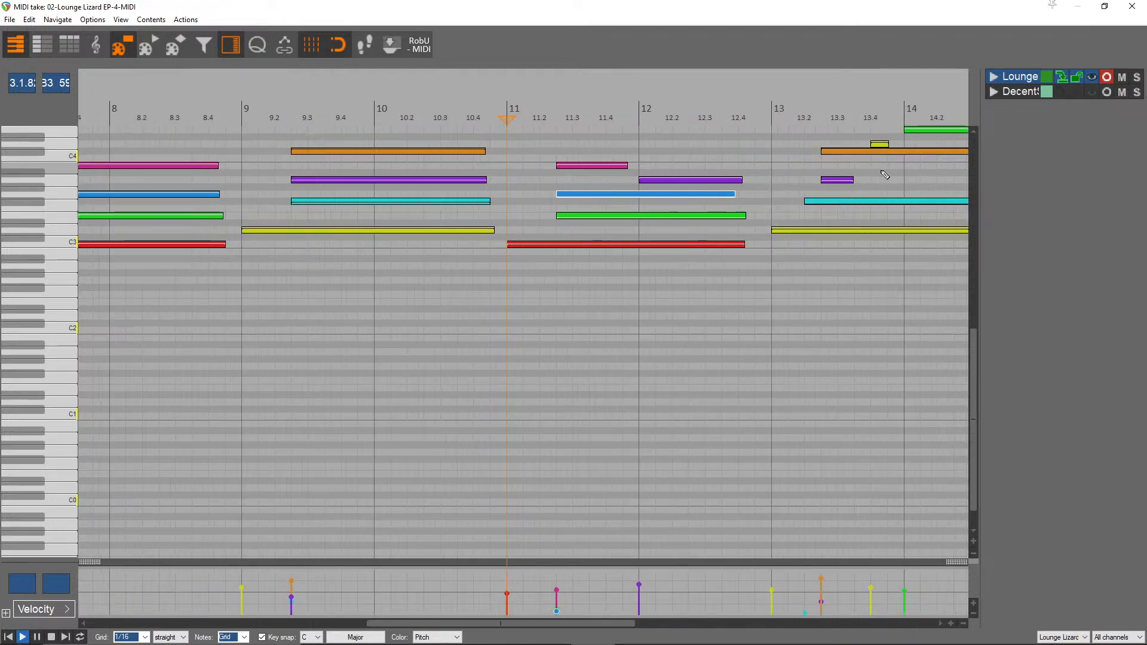
{"action": "scroll", "coordinate": [835, 197], "scroll_direction": "down", "scroll_amount": 2}
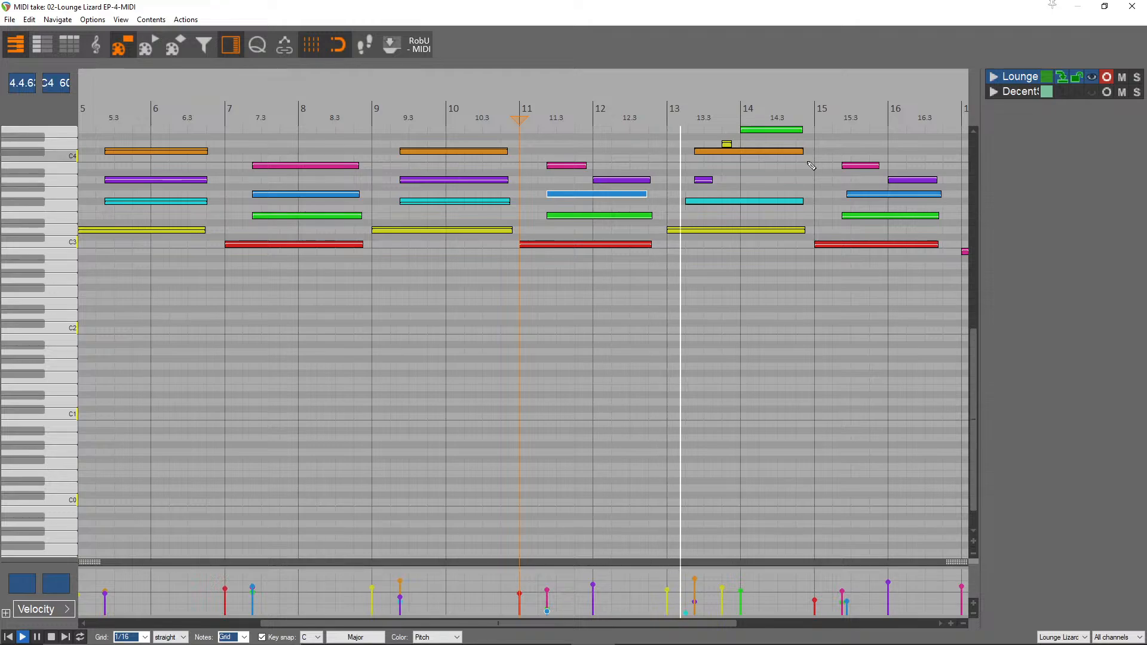
{"action": "scroll", "coordinate": [748, 187], "scroll_direction": "down", "scroll_amount": 1}
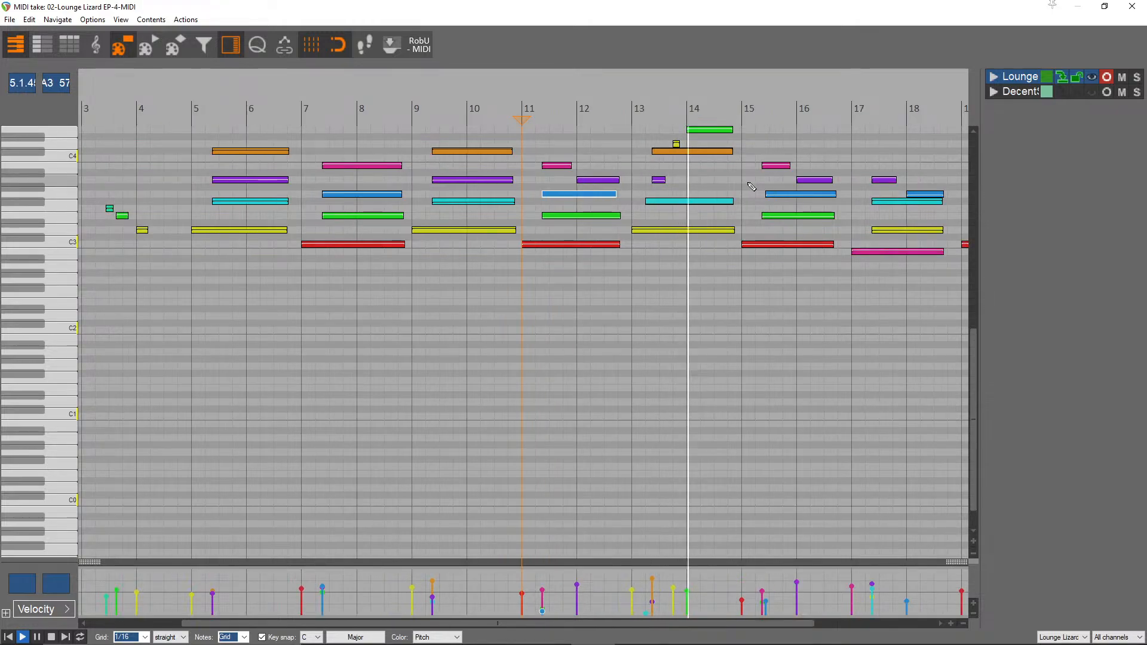
- Shift the A3, C#4 and D4 notes in bar 13 a sixteenth earlier and lengthen the A3 note to about 14.3
{"action": "left_click", "coordinate": [644, 120]}
{"action": "key", "text": "space"}
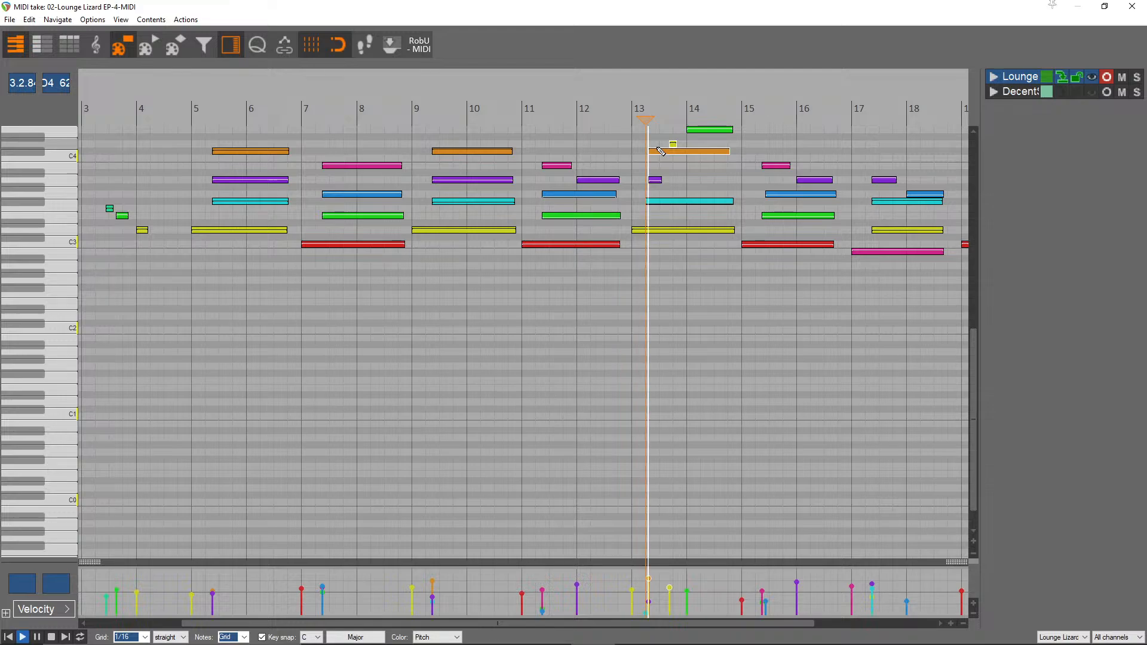
{"action": "key", "text": "space"}
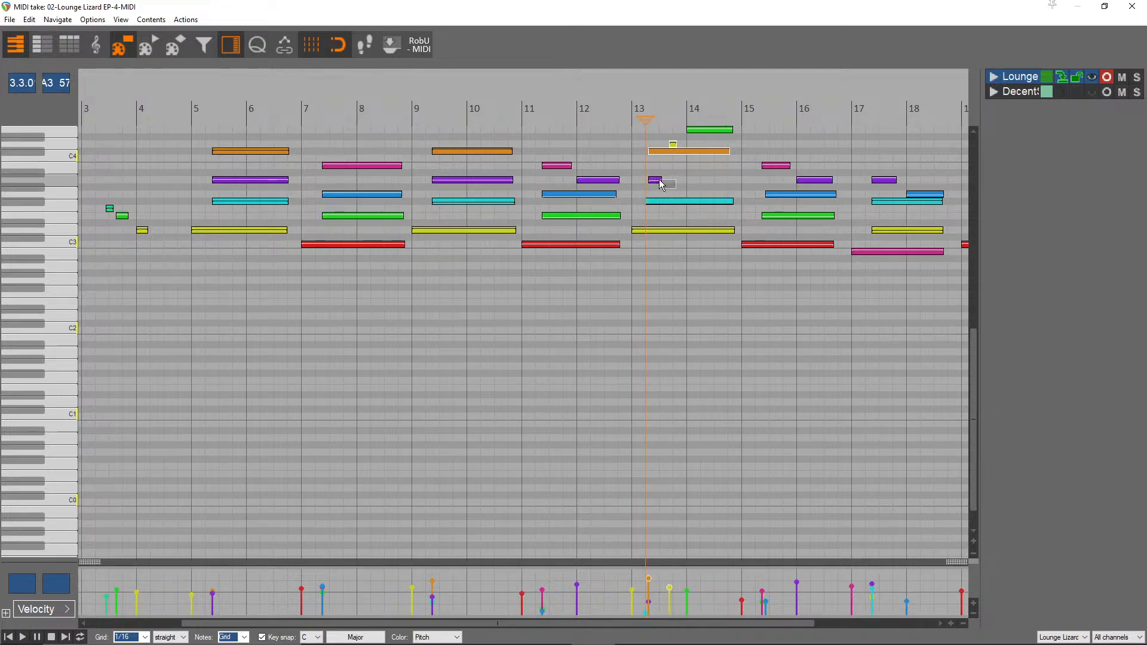
{"action": "left_click_drag", "start_coordinate": [695, 183], "coordinate": [714, 182]}
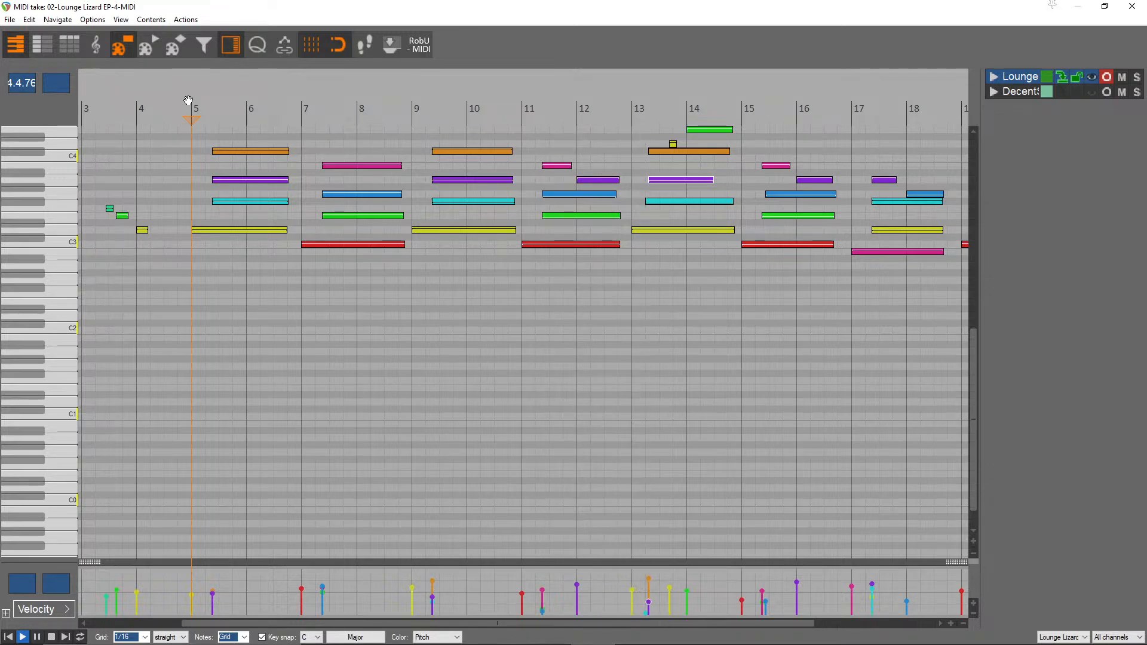
- Audition the part, then nudge the F#3 note in bar 13 later to start together with the A3 and C#4 notes
{"action": "key", "text": "space"}
{"action": "scroll", "coordinate": [639, 105], "scroll_direction": "up", "scroll_amount": 2}
{"action": "scroll", "coordinate": [641, 112], "scroll_direction": "up", "scroll_amount": 3}
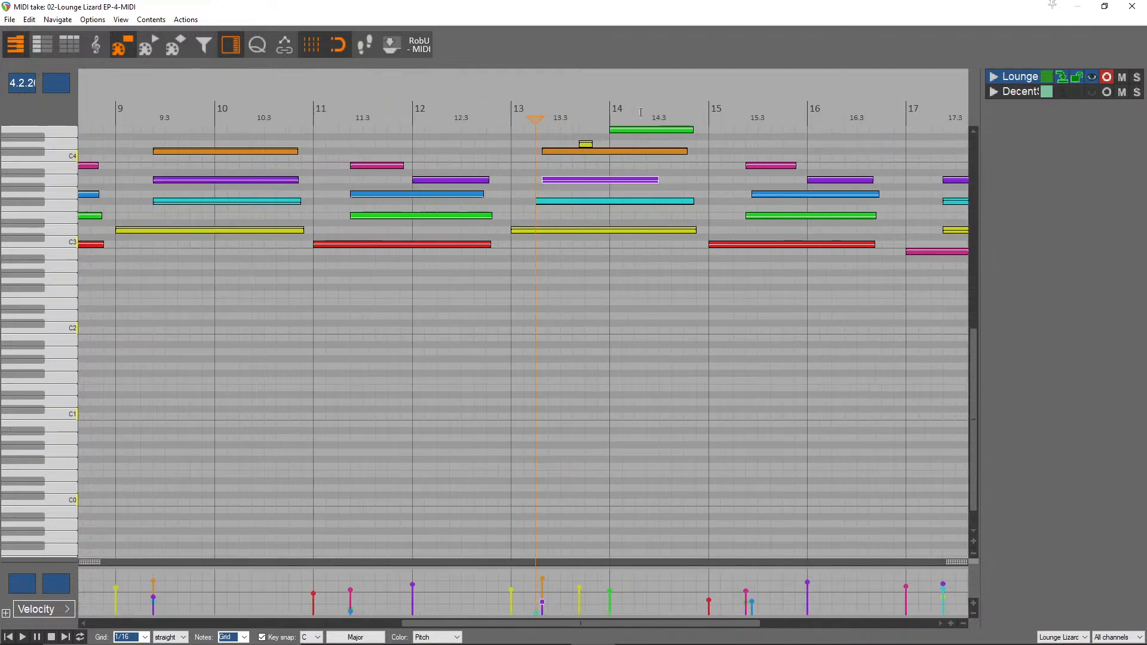
{"action": "left_click", "coordinate": [543, 202]}
{"action": "key", "text": "ctrl+Right"}
{"action": "left_click", "coordinate": [548, 207]}
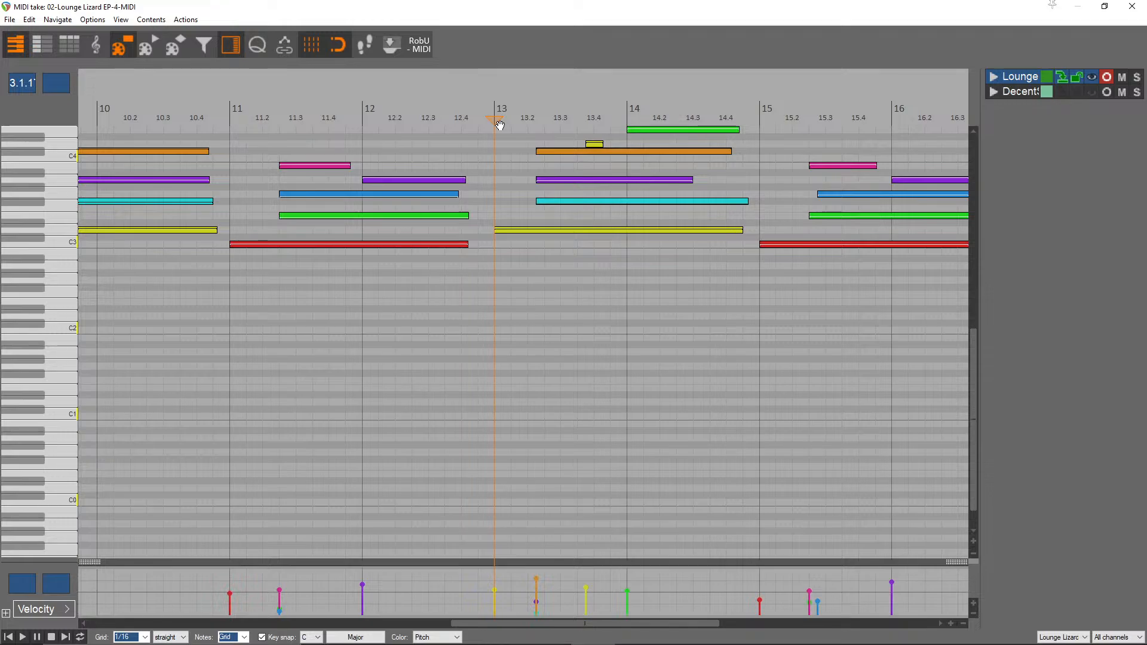
- Move all notes above D3 in bars 13 and 14 a sixteenth later, playing from bar 13 before and after the change
{"action": "key", "text": "space"}
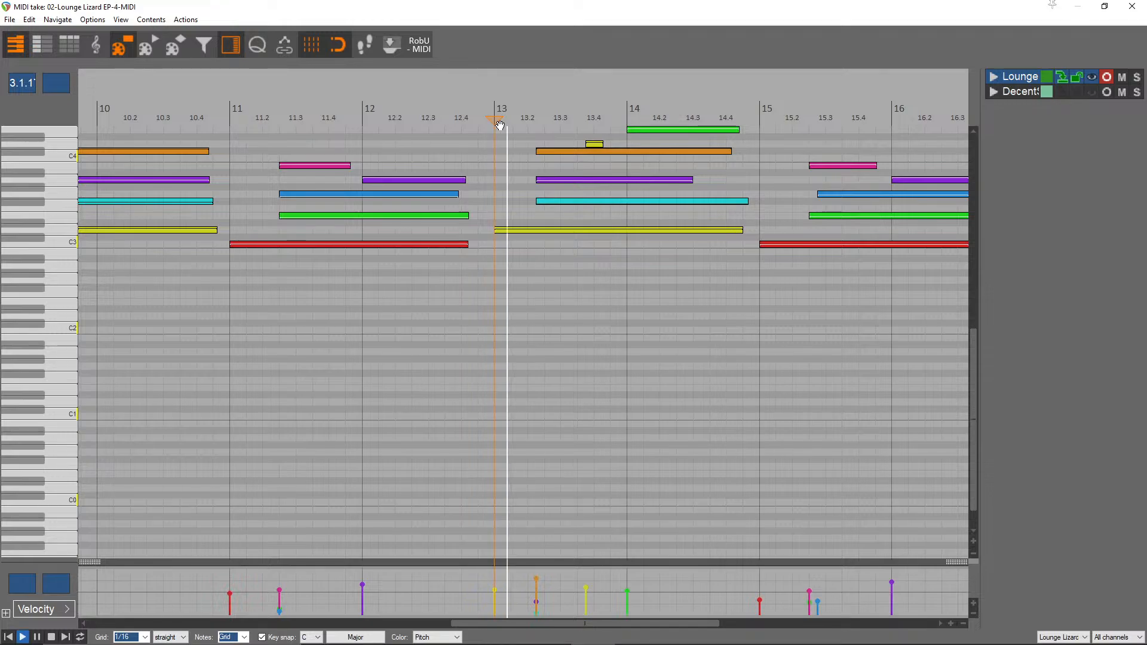
{"action": "key", "text": "space"}
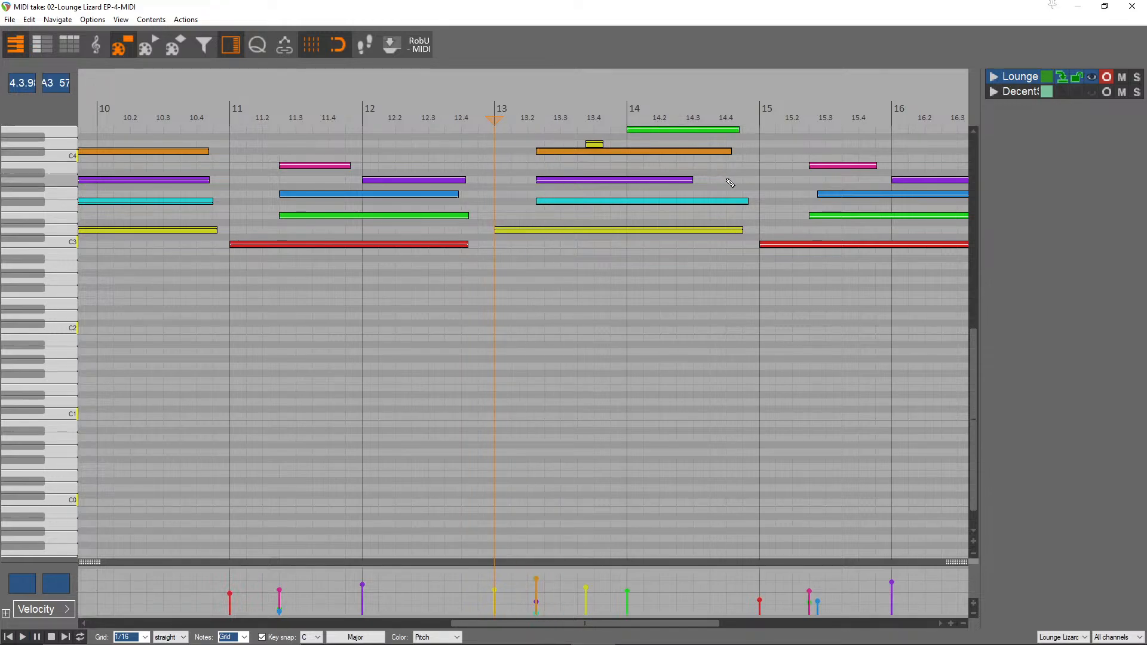
{"action": "scroll", "coordinate": [728, 185], "scroll_direction": "down", "scroll_amount": 2}
{"action": "left_click_drag", "start_coordinate": [722, 211], "coordinate": [534, 85]}
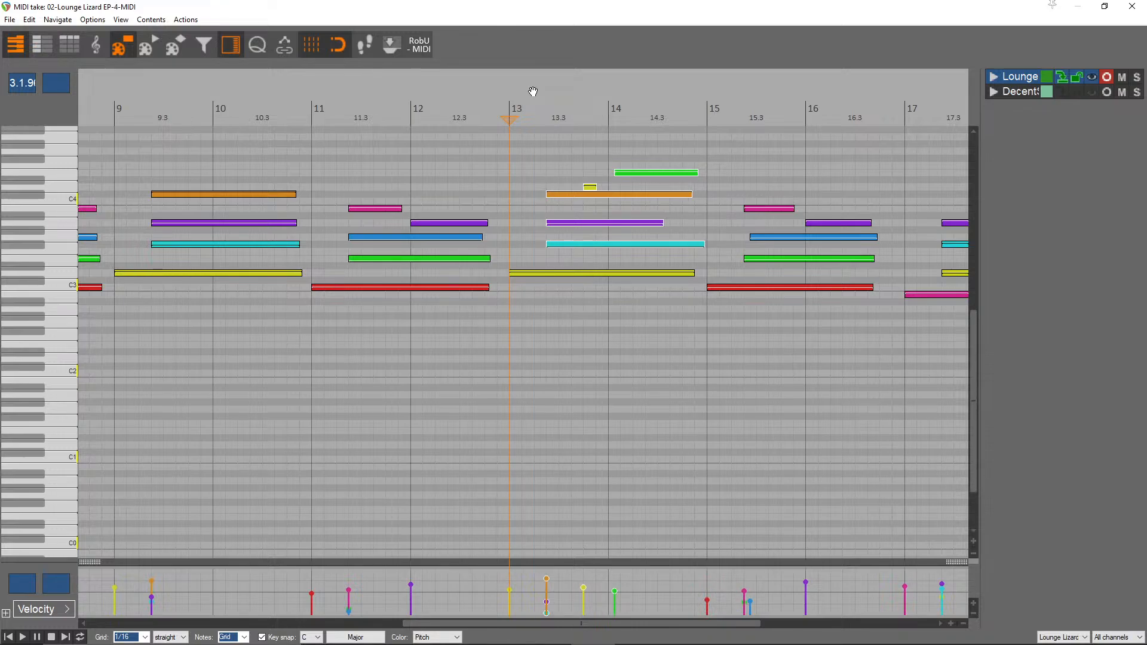
{"action": "key", "text": "space"}
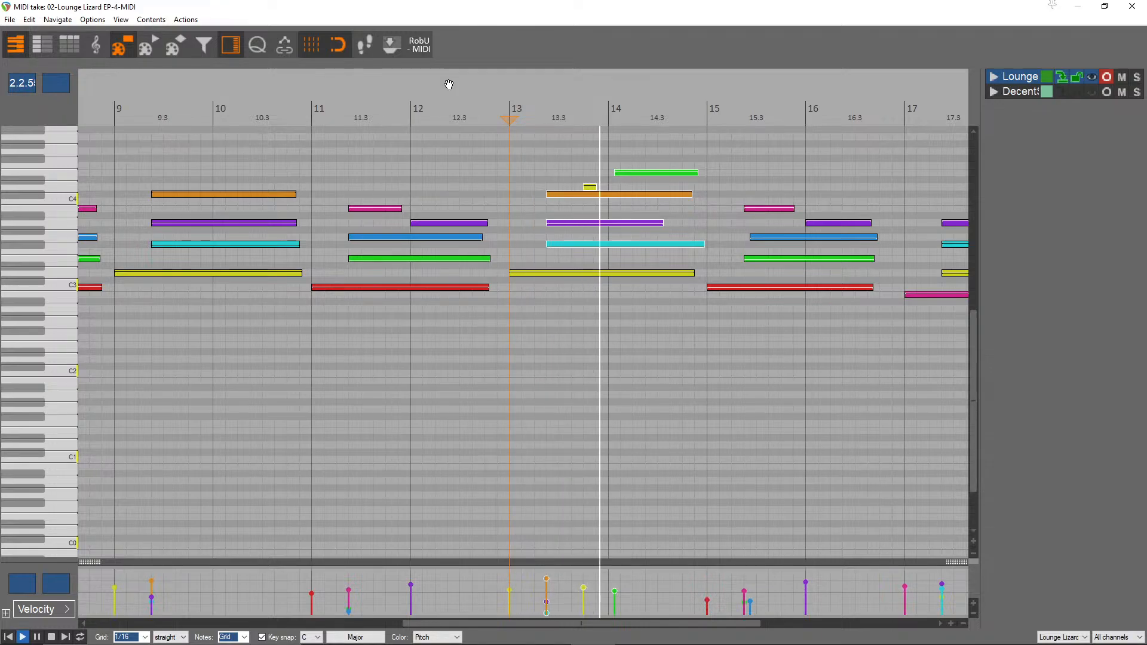
{"action": "key", "text": "space"}
- Move the E4 note back to the start of bar 14 and lengthen the short D4 note to end at bar 14
{"action": "right_click", "coordinate": [637, 181]}
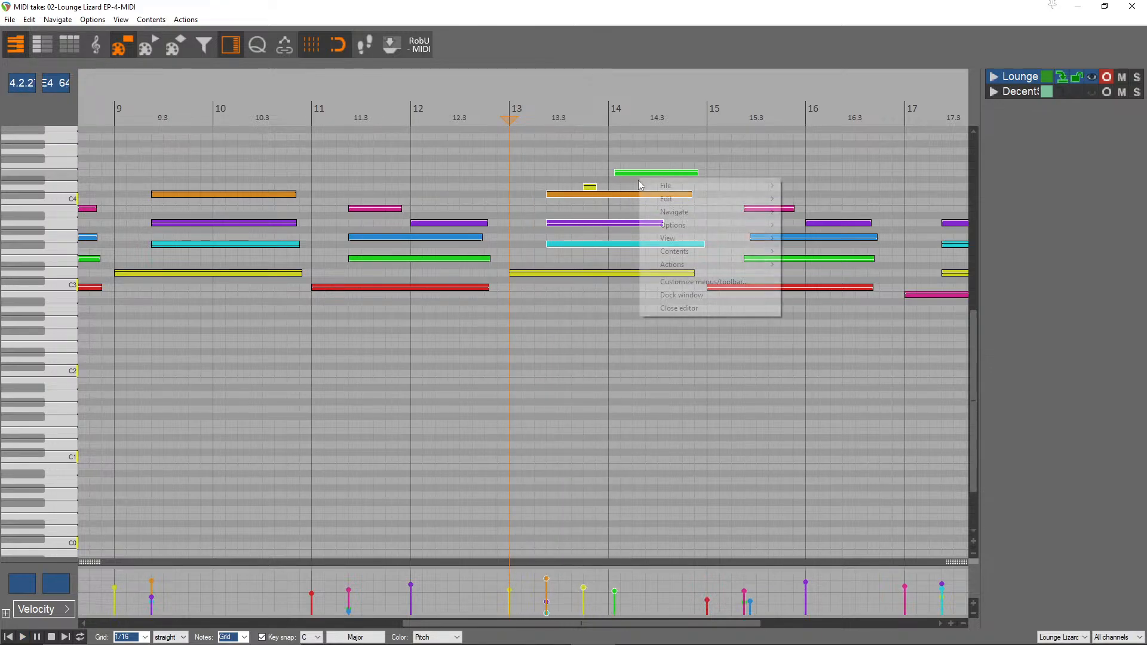
{"action": "left_click_drag", "start_coordinate": [621, 154], "coordinate": [626, 178]}
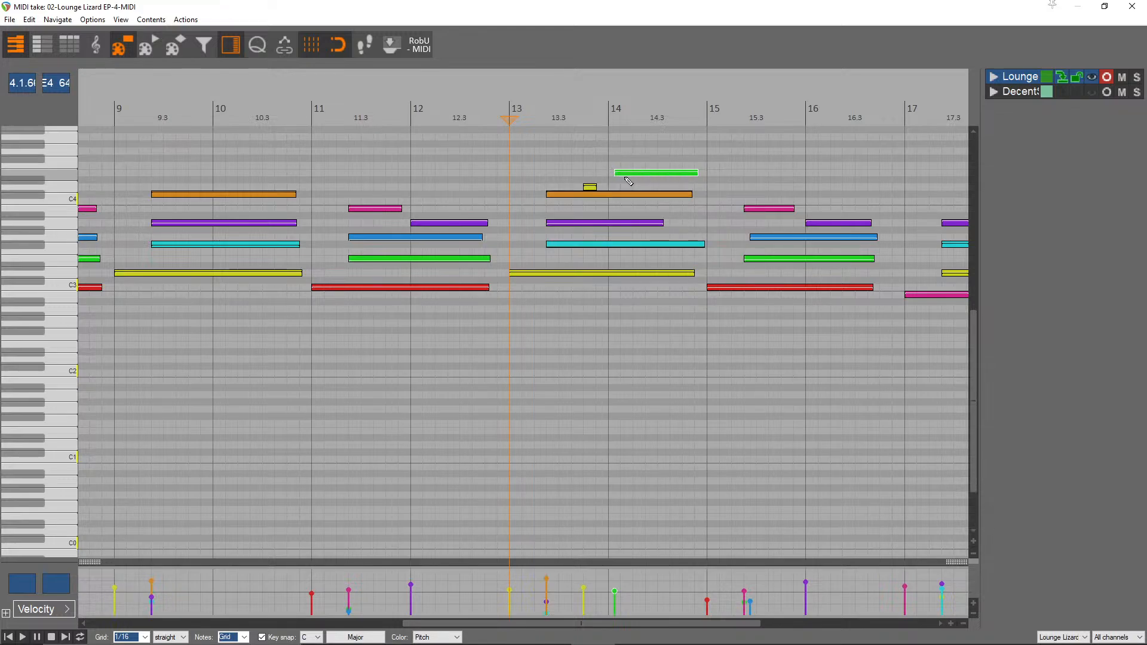
{"action": "key", "text": "Left"}
{"action": "left_click_drag", "start_coordinate": [571, 181], "coordinate": [594, 191]}
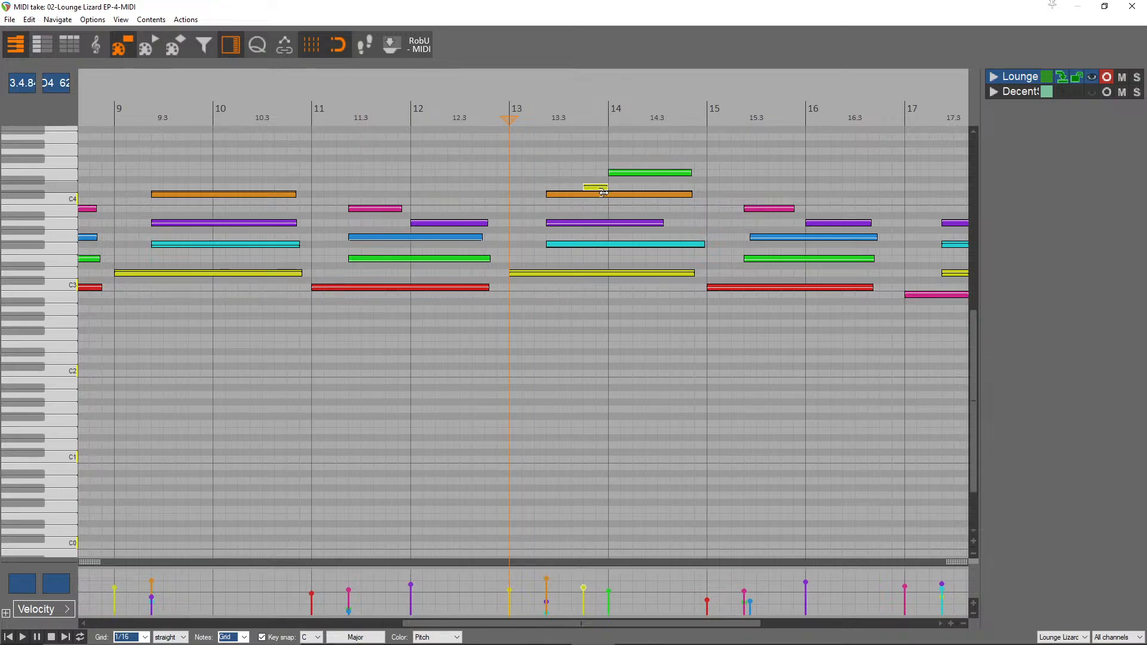
- Play the corrected chord passage from bar 13 to check the note timing
{"action": "key", "text": "space"}
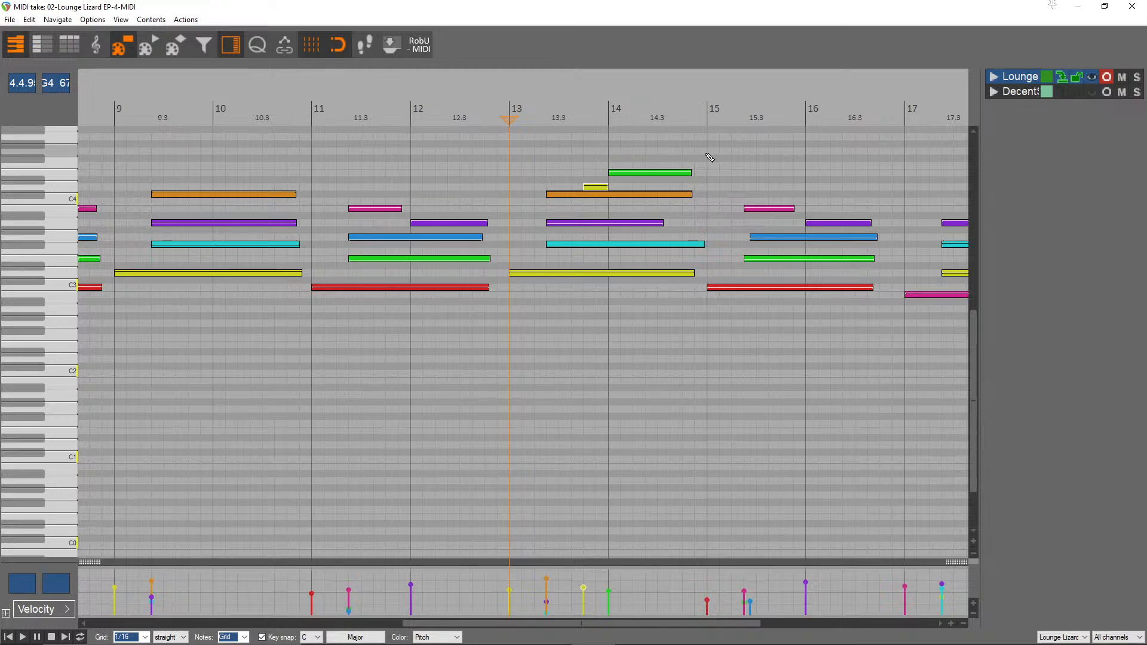
{"action": "key", "text": "space"}
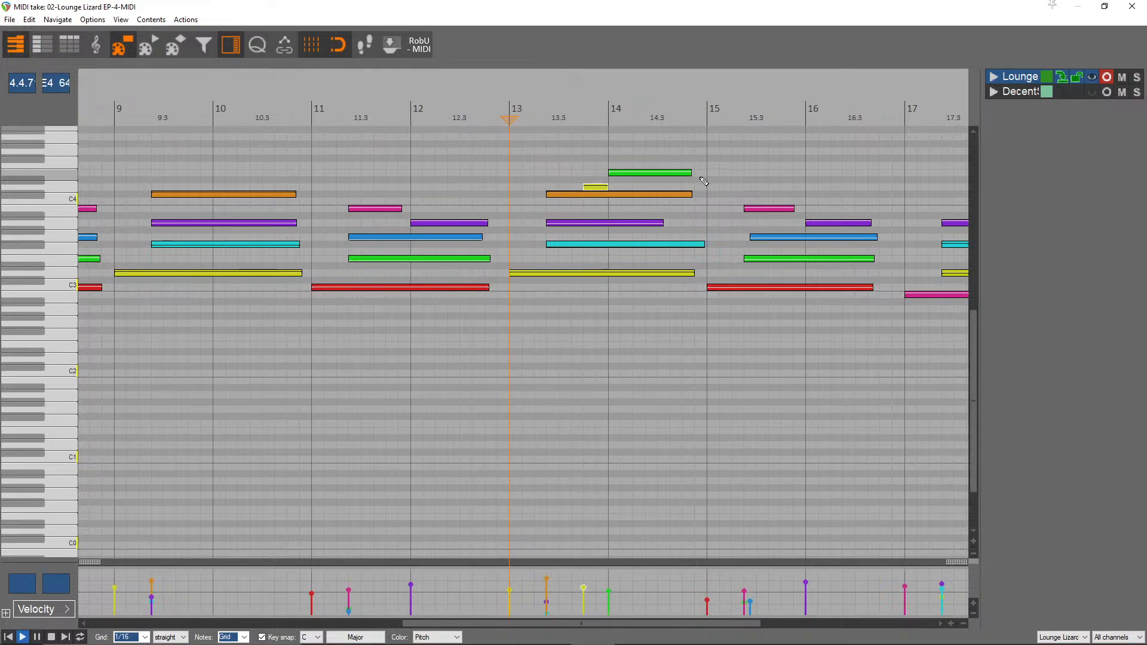
{"action": "key", "text": "space"}
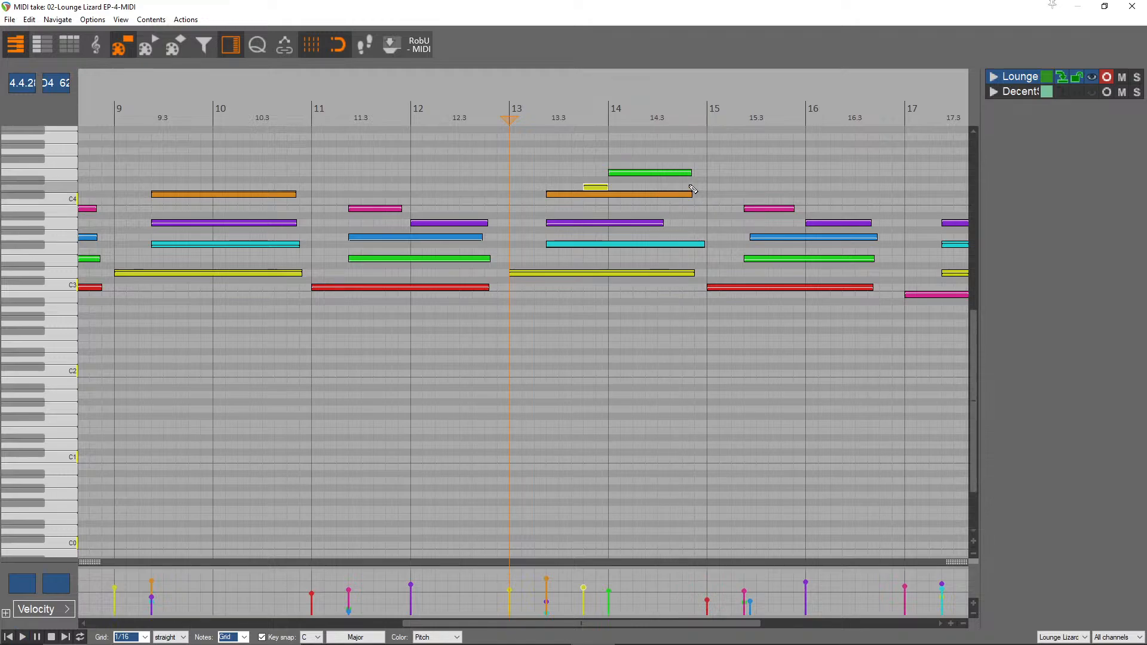
- Shorten the C#4 and E4 notes to end midway through beat 2 of bar 14, and copy the short D4 note to F#4 in beat 3 with key snap off
{"action": "left_click", "coordinate": [689, 174]}
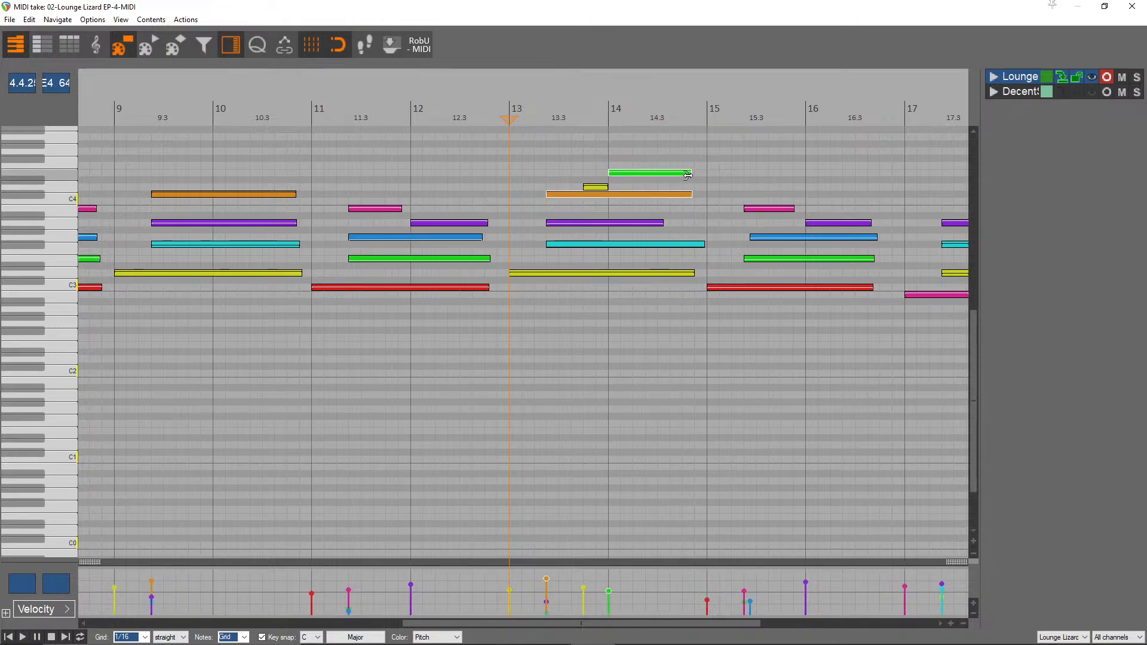
{"action": "left_click", "coordinate": [599, 188]}
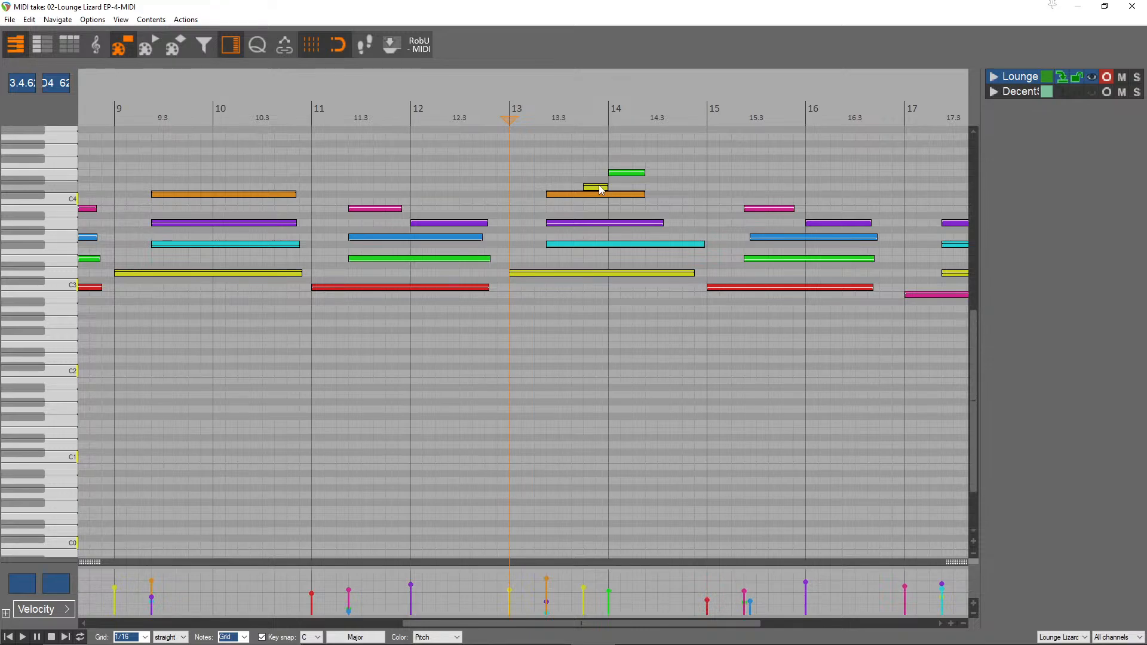
{"action": "left_click_drag", "start_coordinate": [674, 190], "coordinate": [681, 169]}
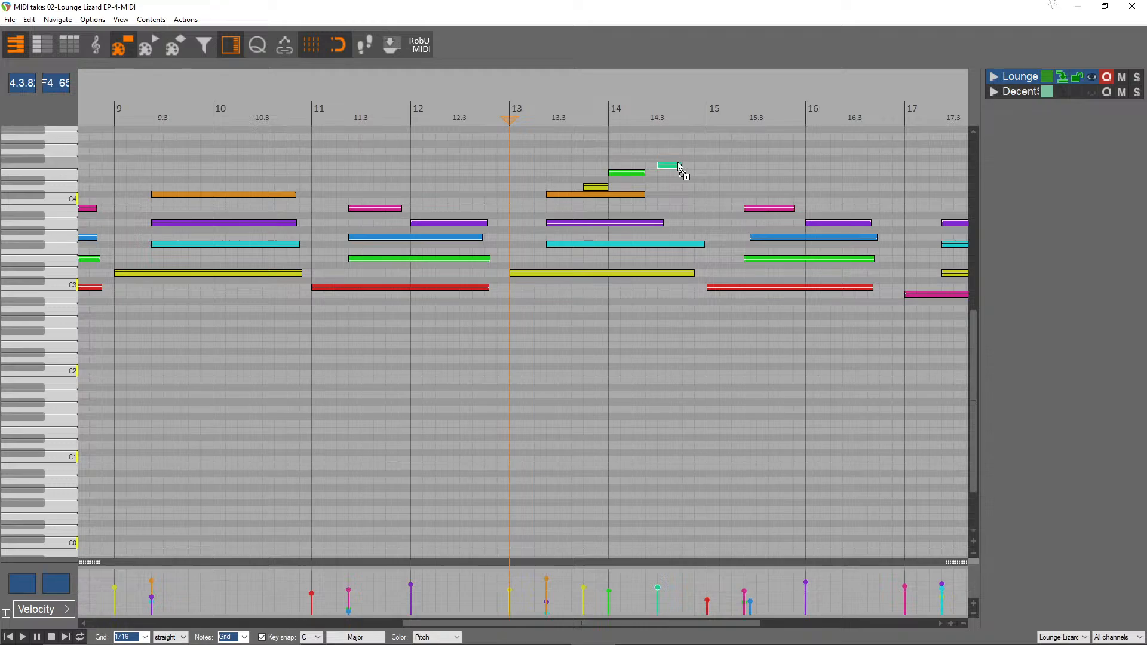
{"action": "left_click", "coordinate": [270, 638]}
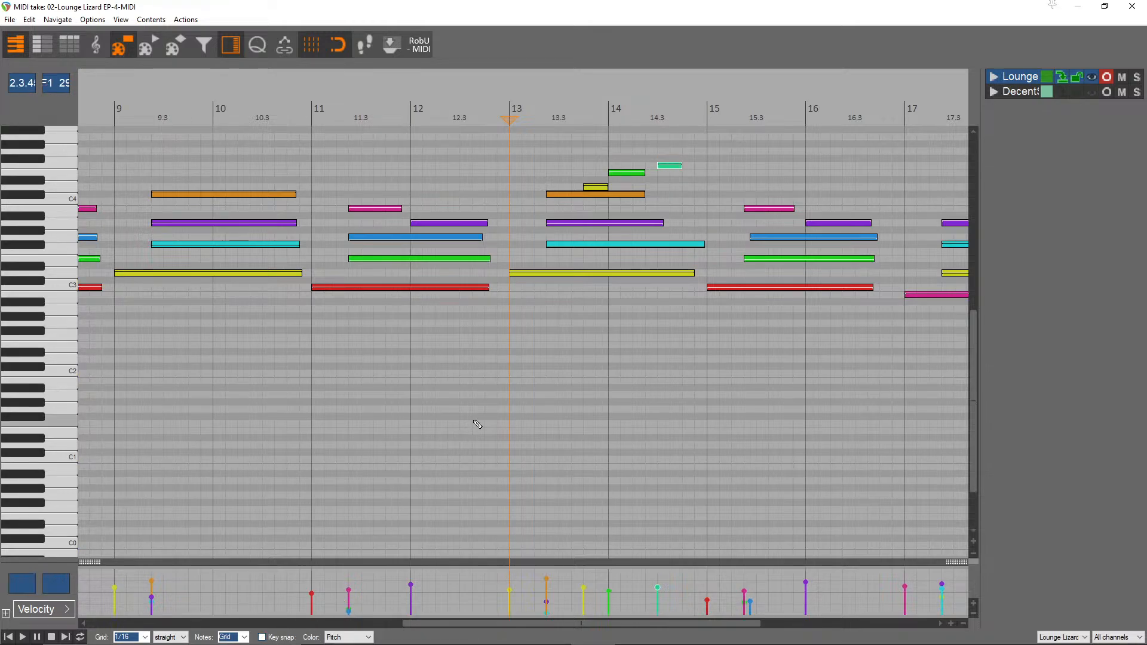
{"action": "key", "text": "space"}
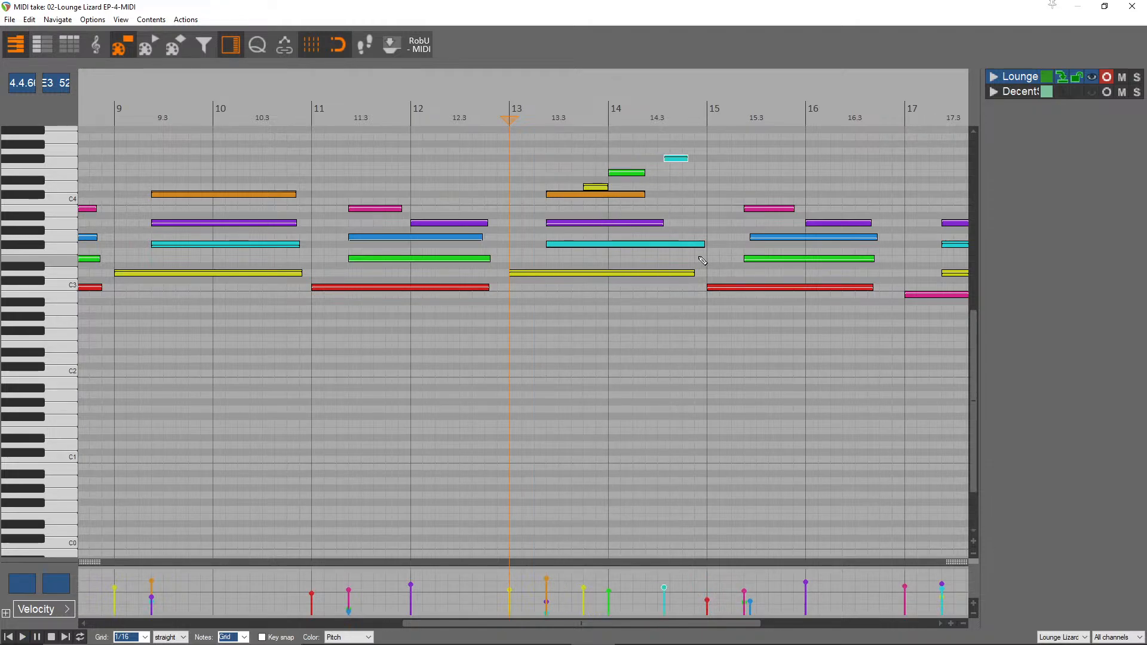
{"action": "key", "text": "space"}
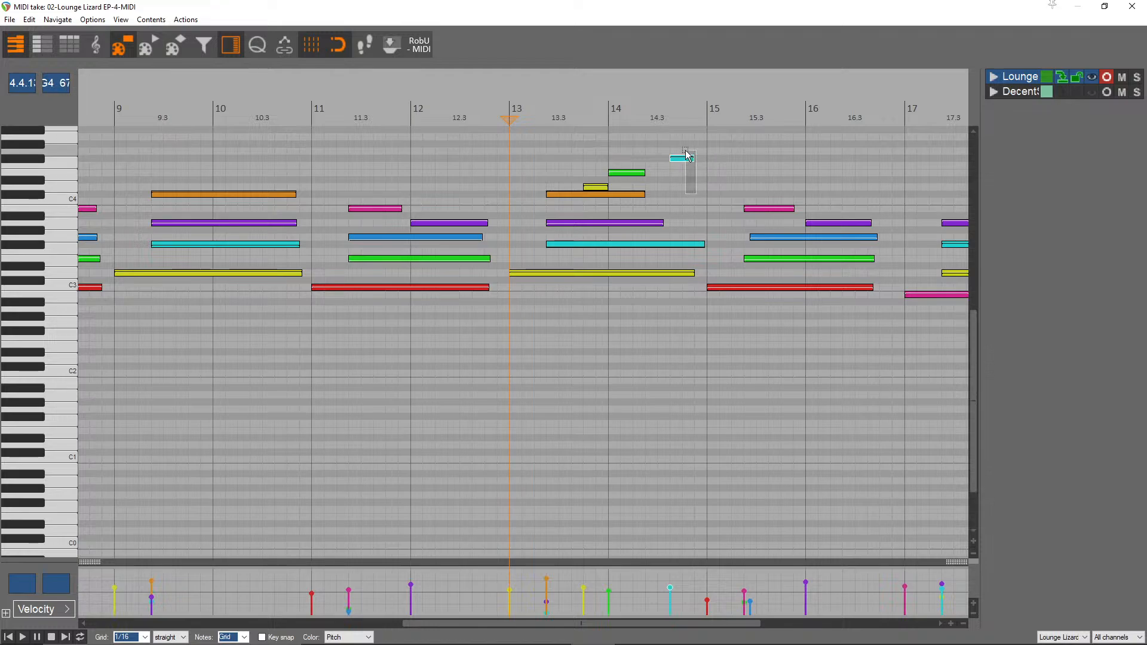
- Copy the short F#4 note in bar 14 down to D4 at the same time position and play the passage
{"action": "left_click_drag", "start_coordinate": [680, 163], "coordinate": [682, 190]}
{"action": "key", "text": "space"}
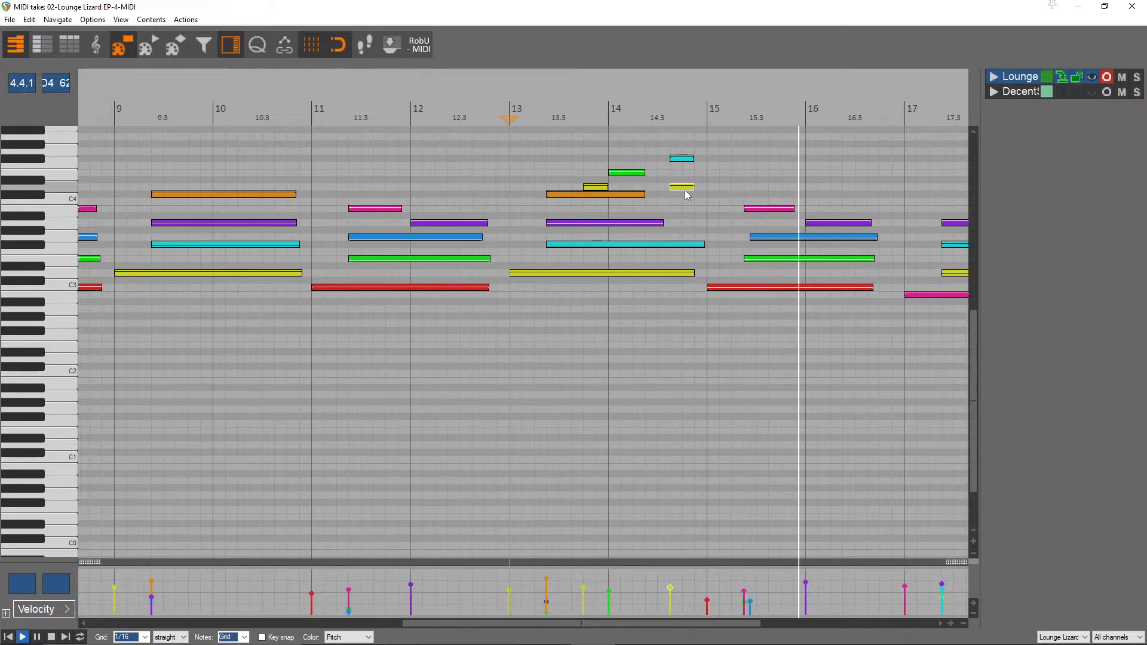
{"action": "key", "text": "space"}
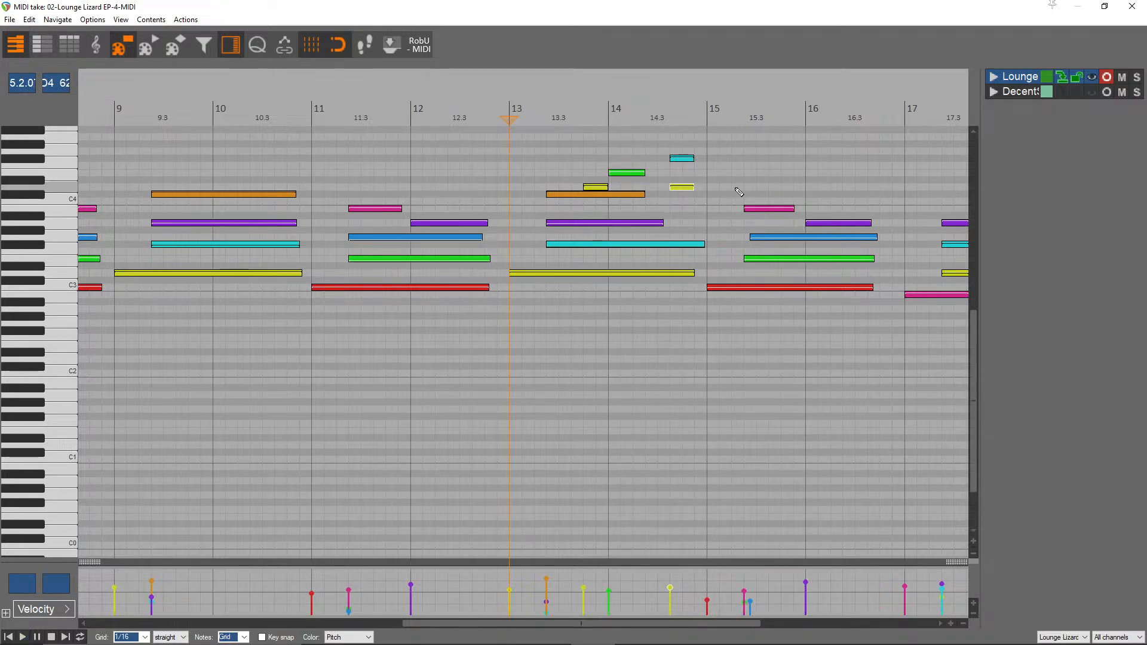
- Shift the G3 note in bar 15 earlier to start with its chord, and delete the stray notes before bar 5
{"action": "left_click", "coordinate": [754, 237]}
{"action": "key", "text": "Left"}
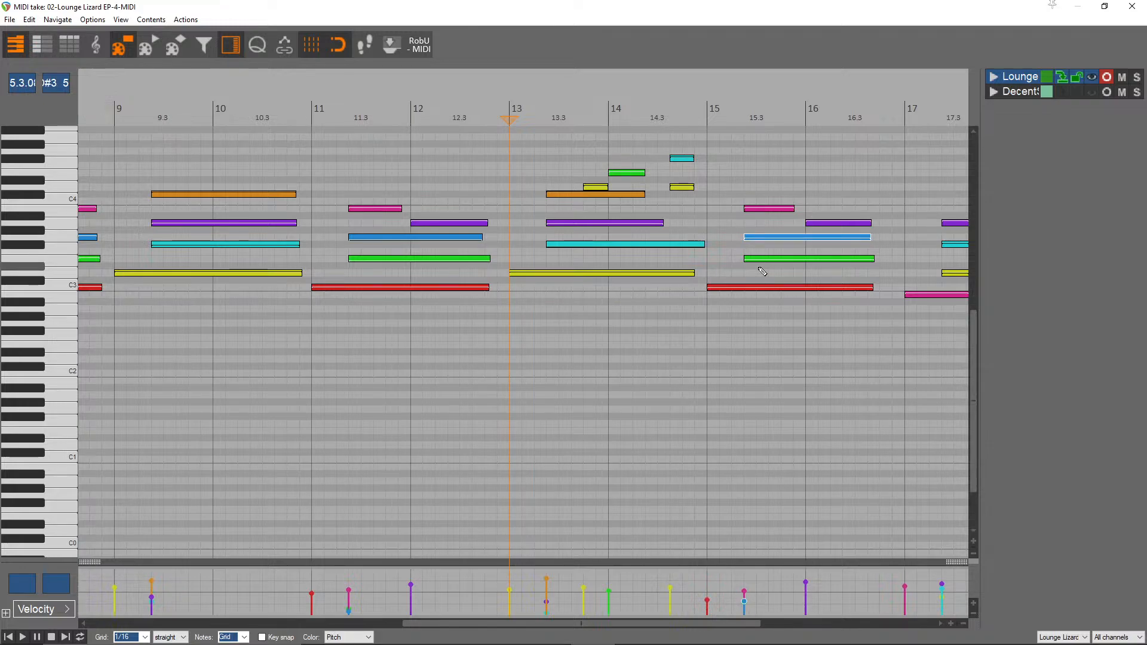
{"action": "scroll", "coordinate": [638, 103], "scroll_direction": "down", "scroll_amount": 3}
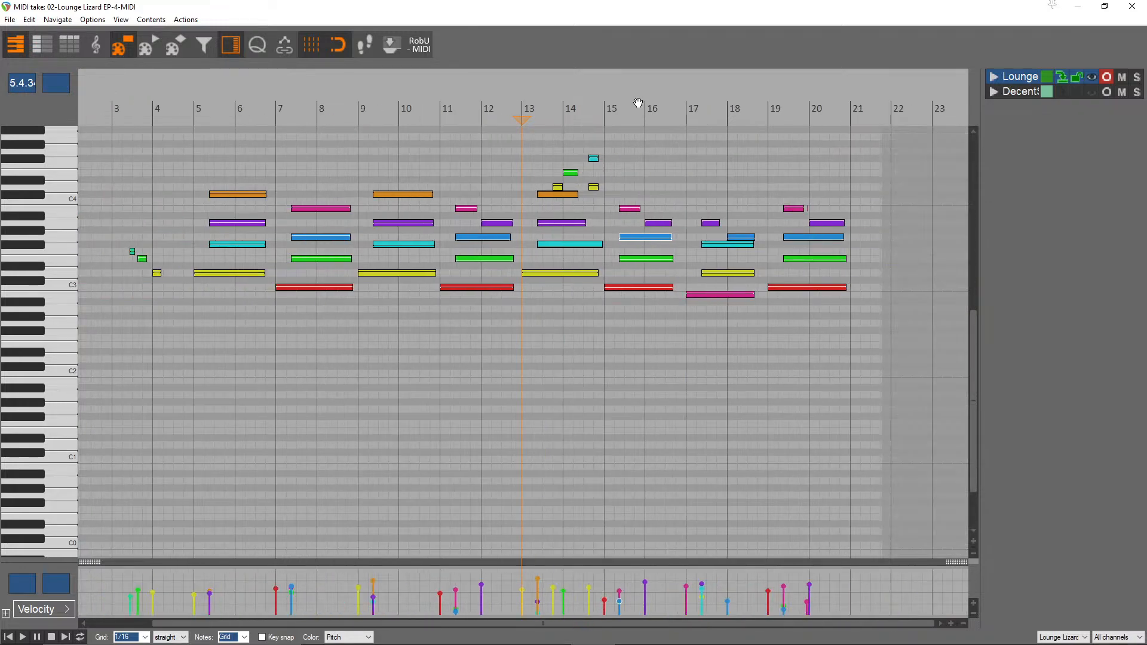
{"action": "left_click_drag", "start_coordinate": [161, 298], "coordinate": [69, 158]}
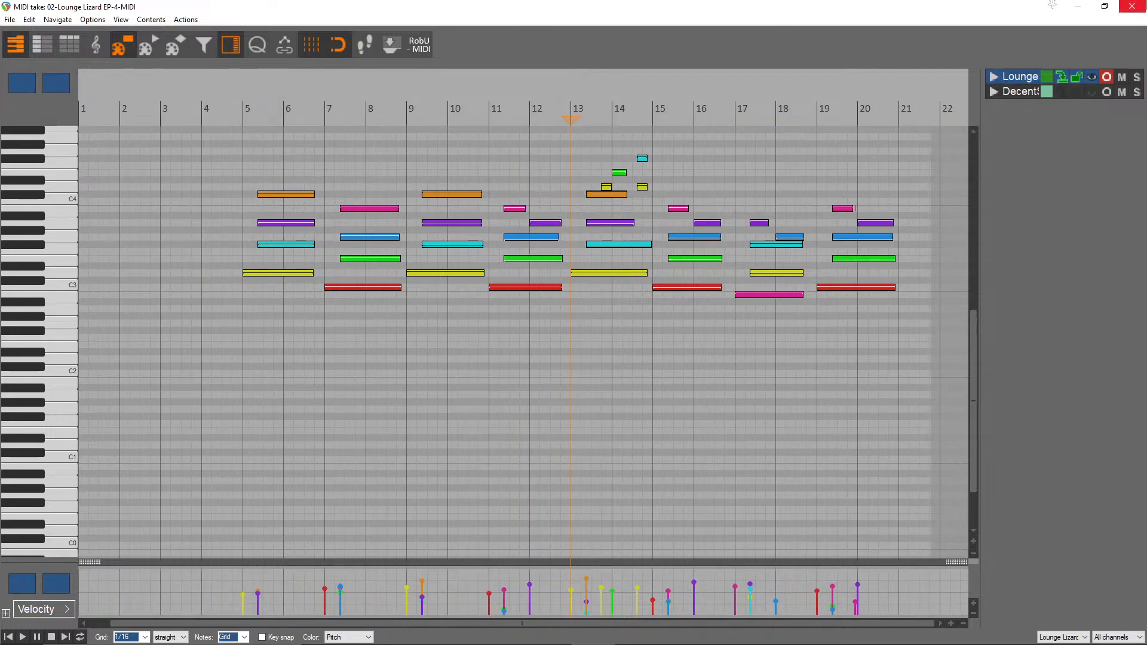
{"action": "left_click", "coordinate": [1130, 7]}
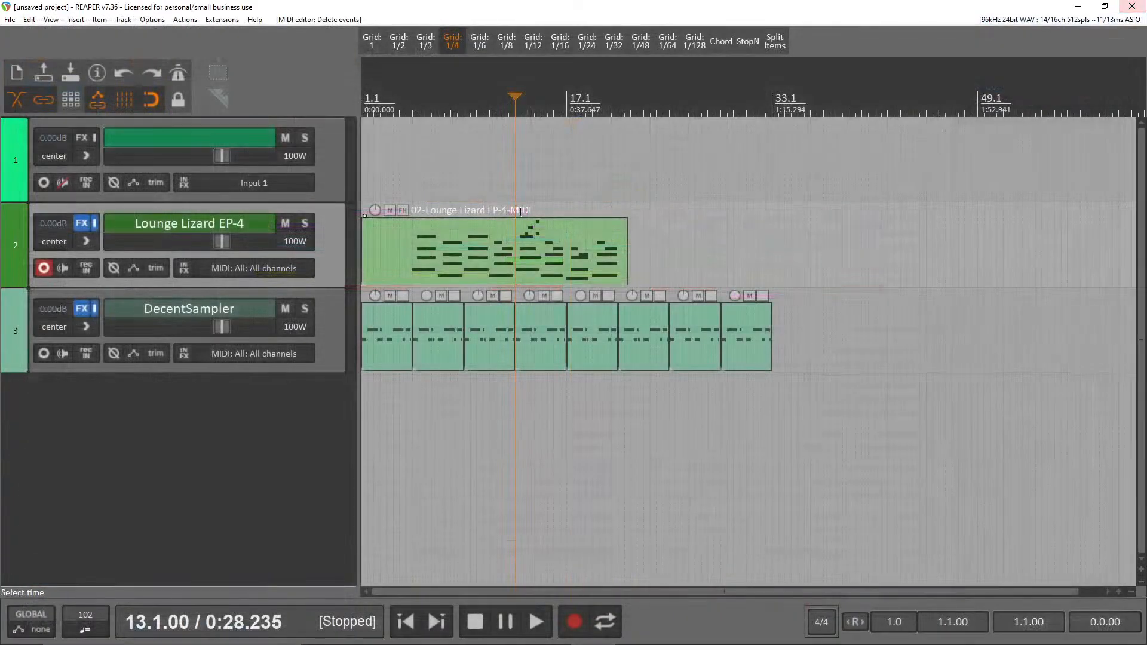
- Trim the empty first four bars off the Lounge Lizard item and move the item to start at bar 1
{"action": "left_click", "coordinate": [411, 113]}
{"action": "scroll", "coordinate": [411, 113], "scroll_direction": "up", "scroll_amount": 4}
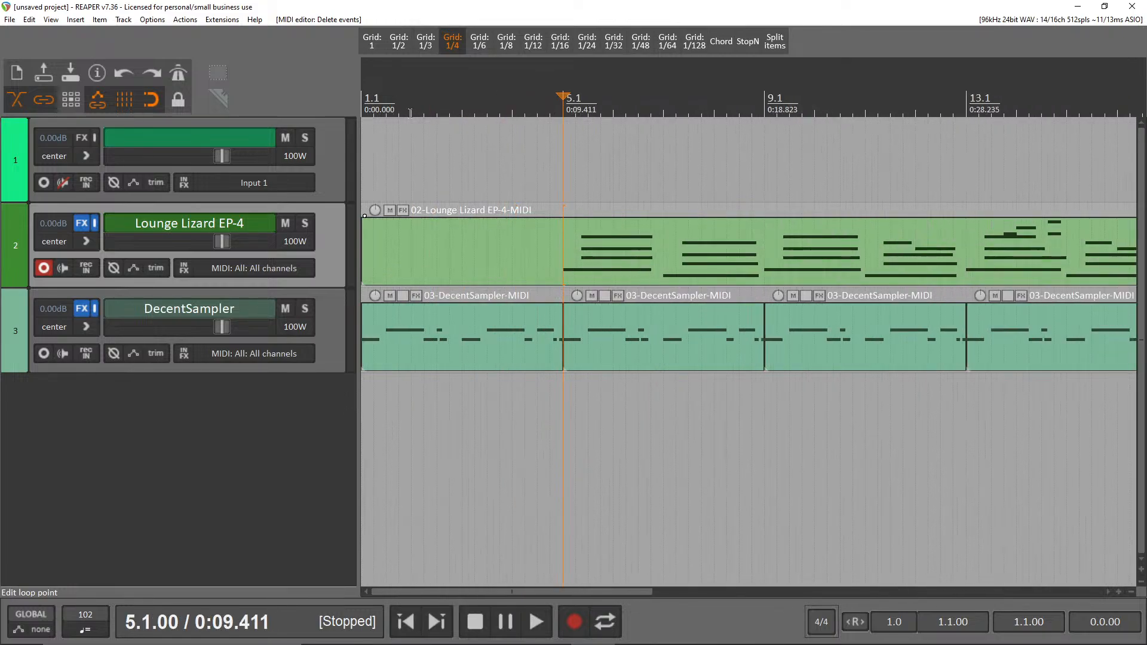
{"action": "left_click_drag", "start_coordinate": [363, 250], "coordinate": [250, 258]}
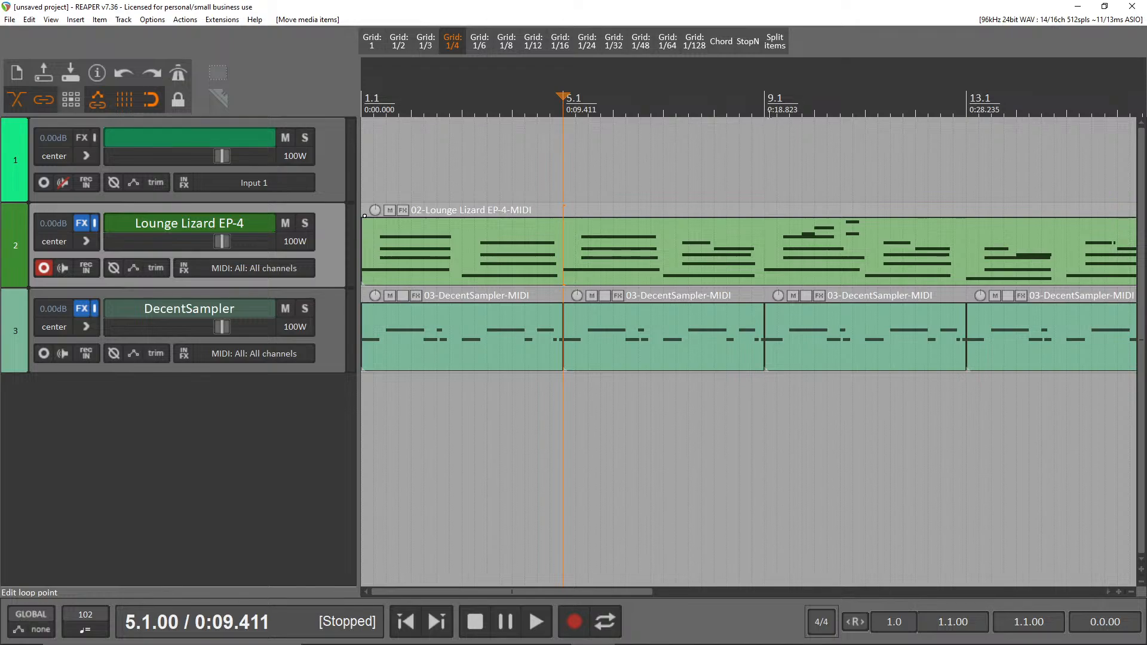
- Play both tracks from bar 1 to check the moved Lounge Lizard part against the drums
{"action": "scroll", "coordinate": [759, 113], "scroll_direction": "down", "scroll_amount": 2}
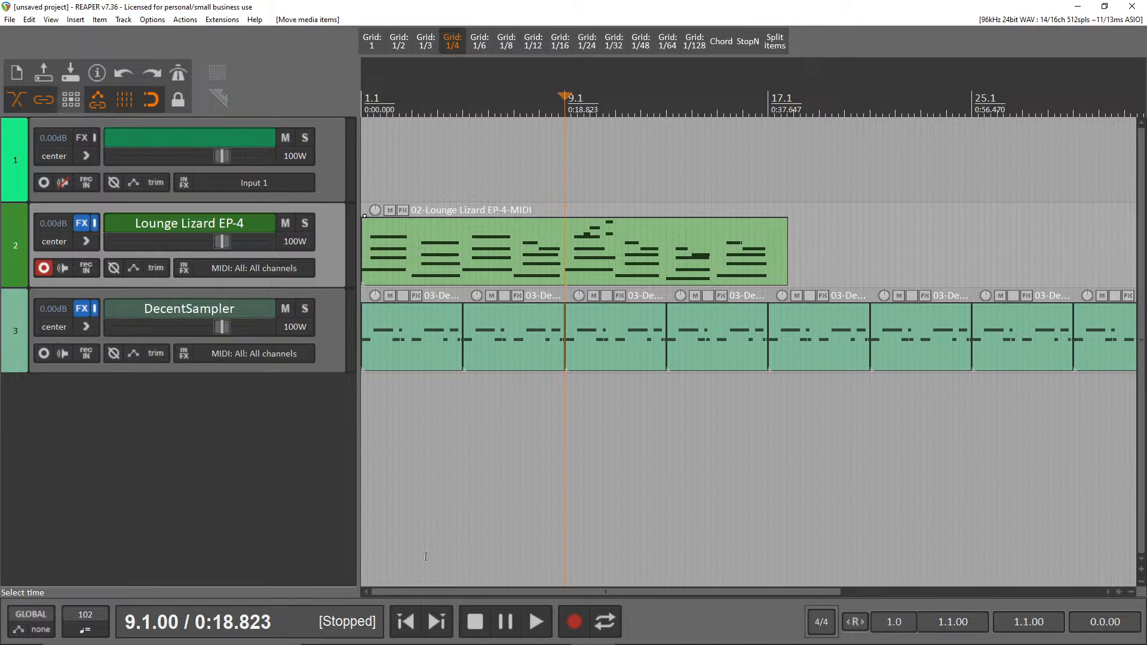
{"action": "key", "text": "space"}
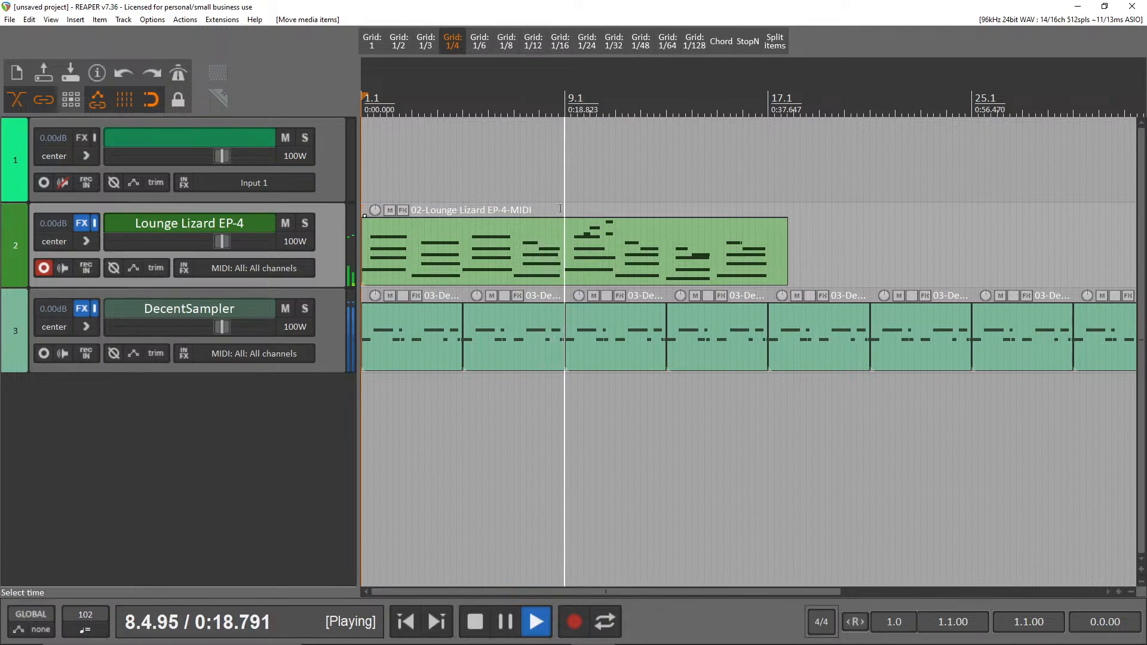
{"action": "key", "text": "space"}
- Open the Lounge Lizard item's notes, play from bar 8 and raise the velocity of the C3 note at bar 11 to 91
{"action": "double_click", "coordinate": [554, 261]}
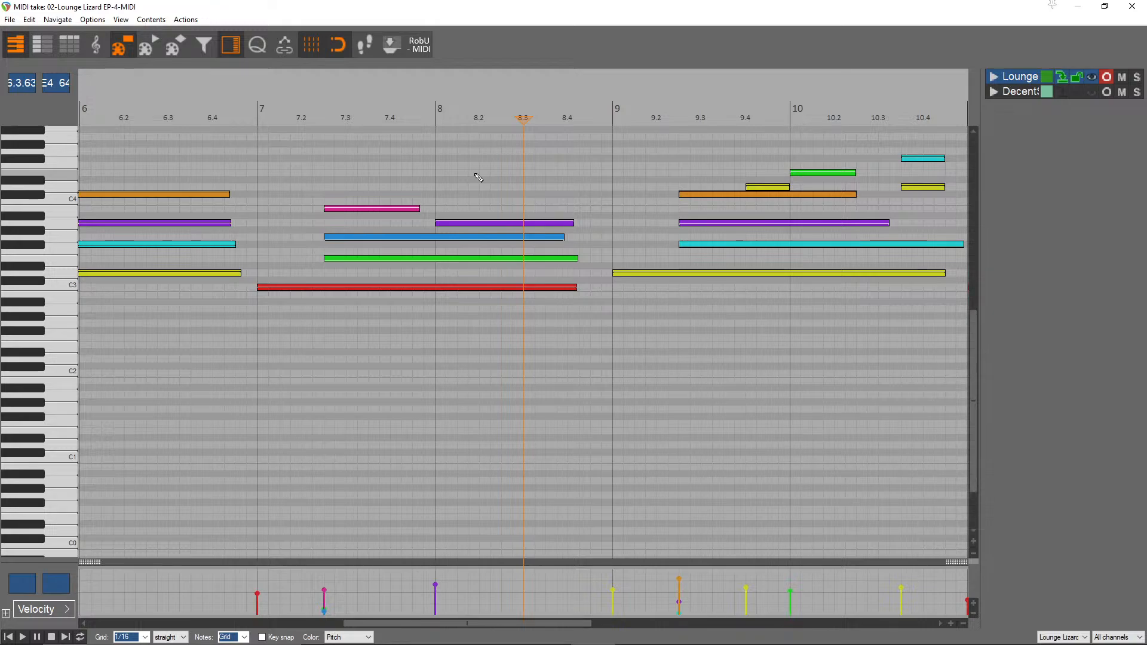
{"action": "scroll", "coordinate": [603, 110], "scroll_direction": "down", "scroll_amount": 4}
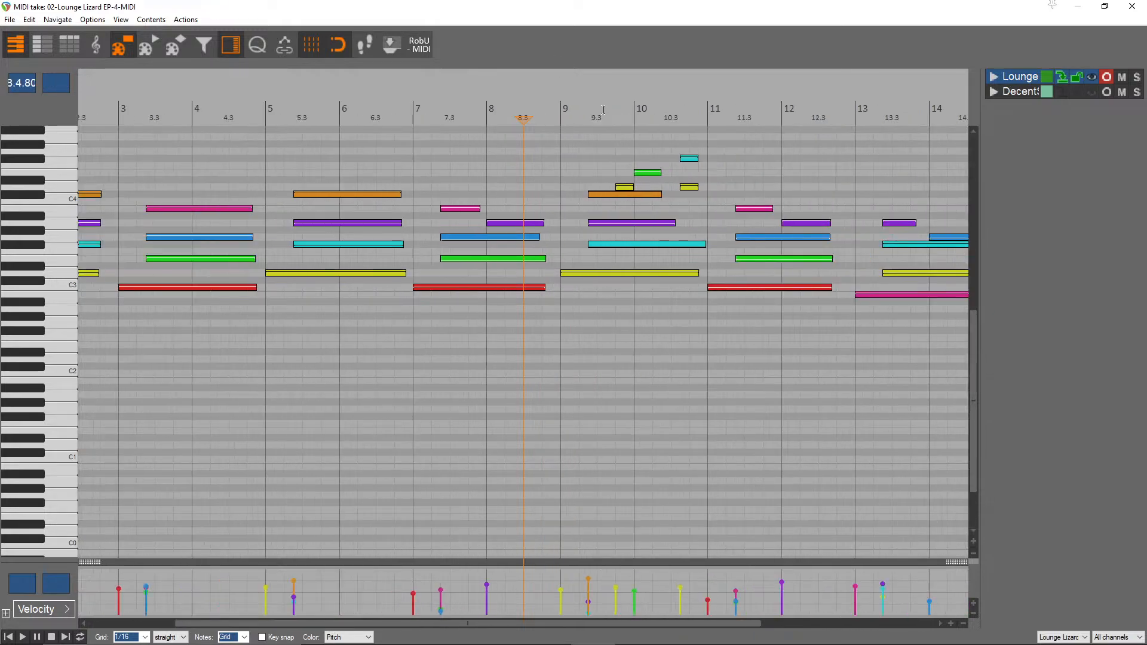
{"action": "key", "text": "space"}
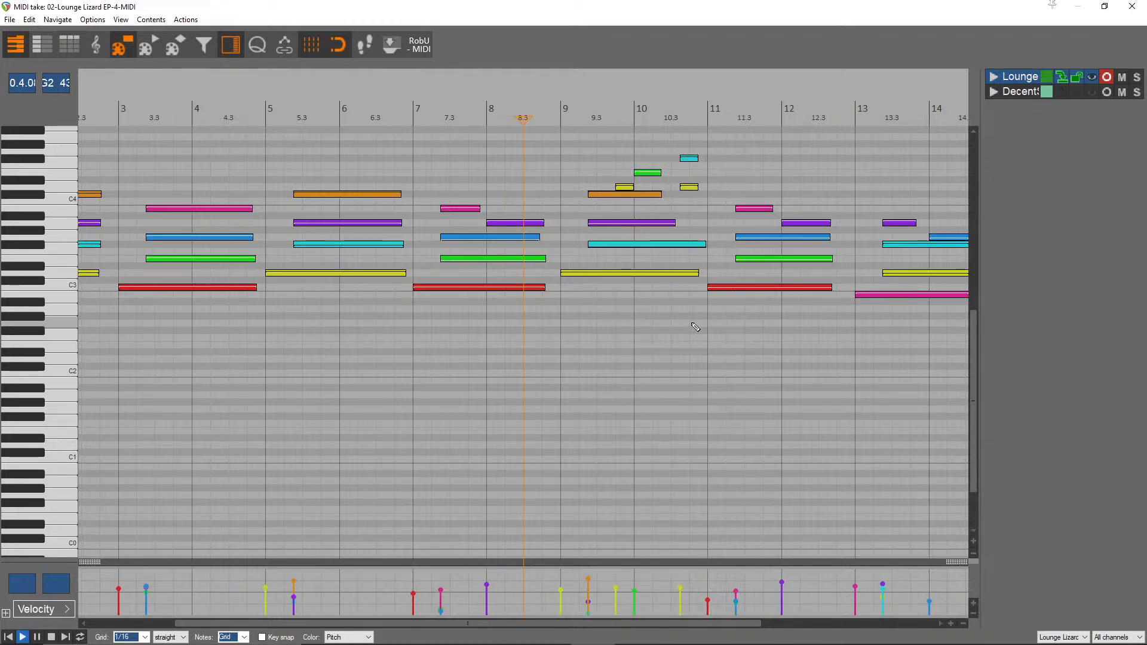
{"action": "left_click_drag", "start_coordinate": [709, 599], "coordinate": [708, 585]}
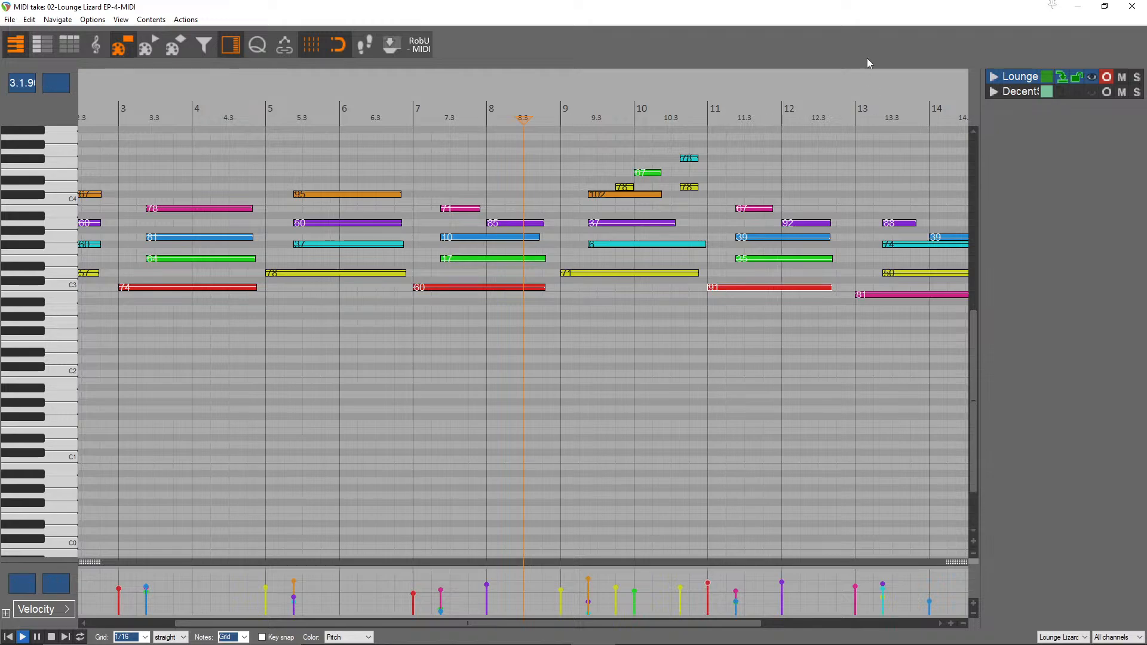
- Play from late bar 10 and raise the velocity of the short G3 note at the start of bar 14
{"action": "left_click", "coordinate": [691, 85]}
{"action": "scroll", "coordinate": [691, 87], "scroll_direction": "down", "scroll_amount": 3}
{"action": "key", "text": "space"}
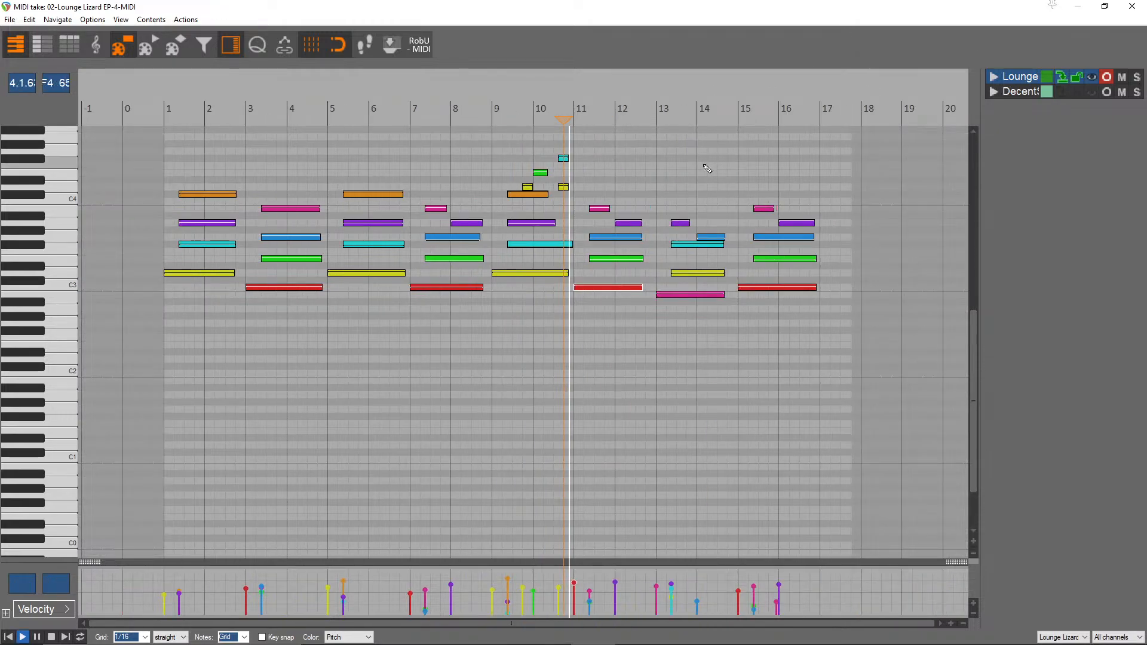
{"action": "left_click", "coordinate": [711, 237]}
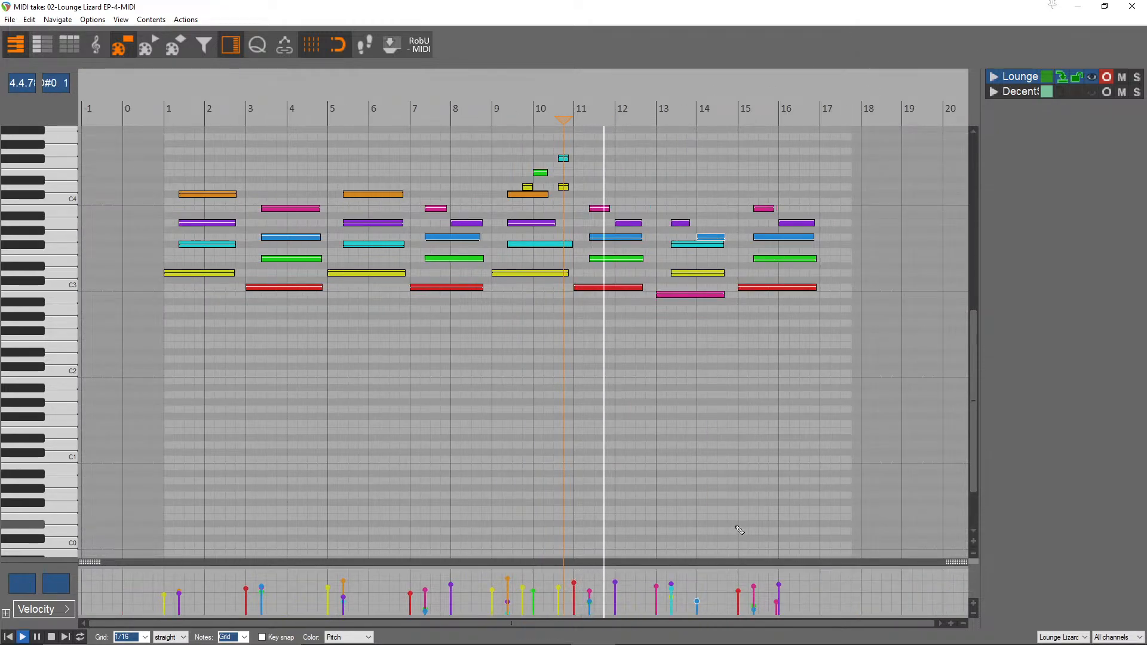
{"action": "left_click_drag", "start_coordinate": [697, 601], "coordinate": [699, 592]}
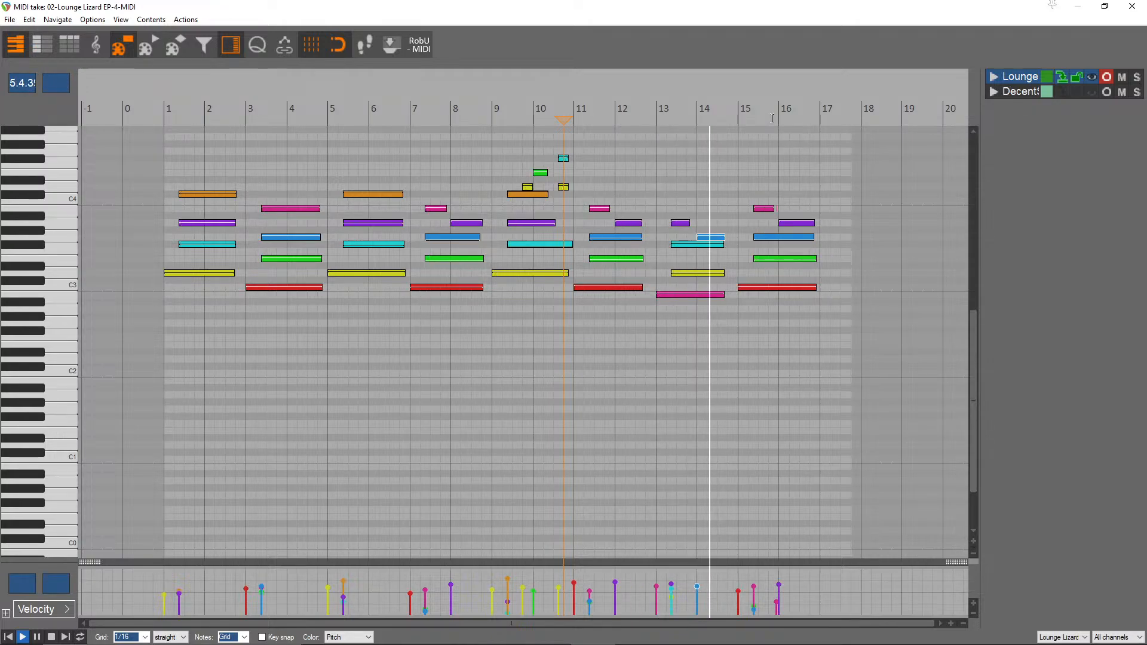
- Play the final chord from bar 15 and delete the stray tiny B3 note just before bar 16
{"action": "scroll", "coordinate": [770, 118], "scroll_direction": "up", "scroll_amount": 2}
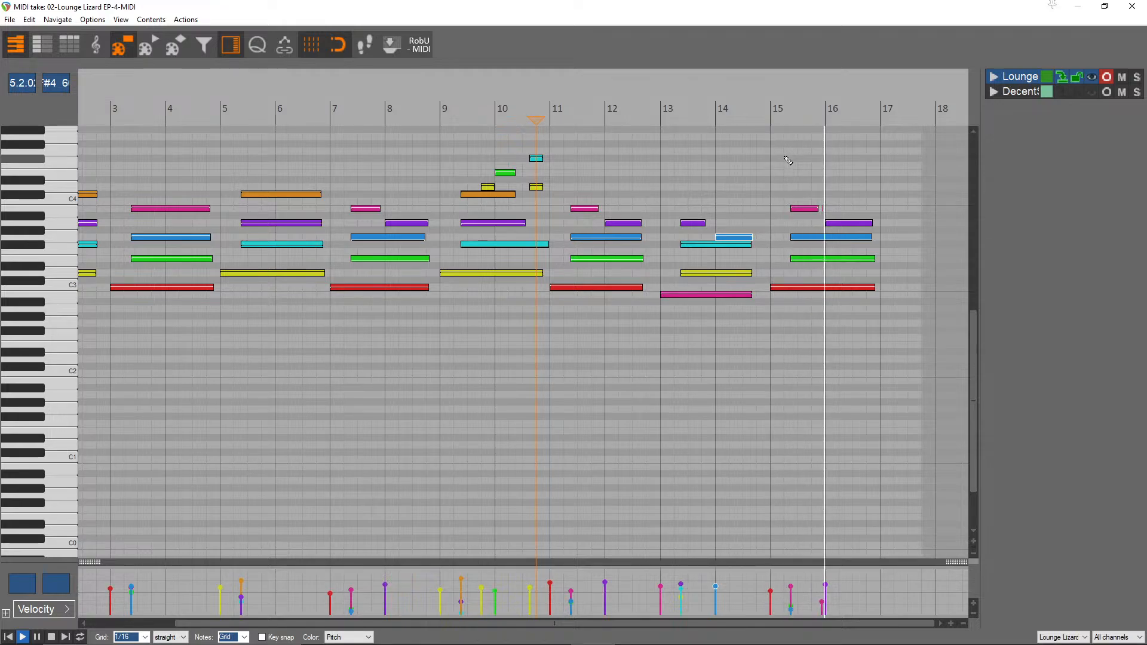
{"action": "left_click", "coordinate": [785, 117]}
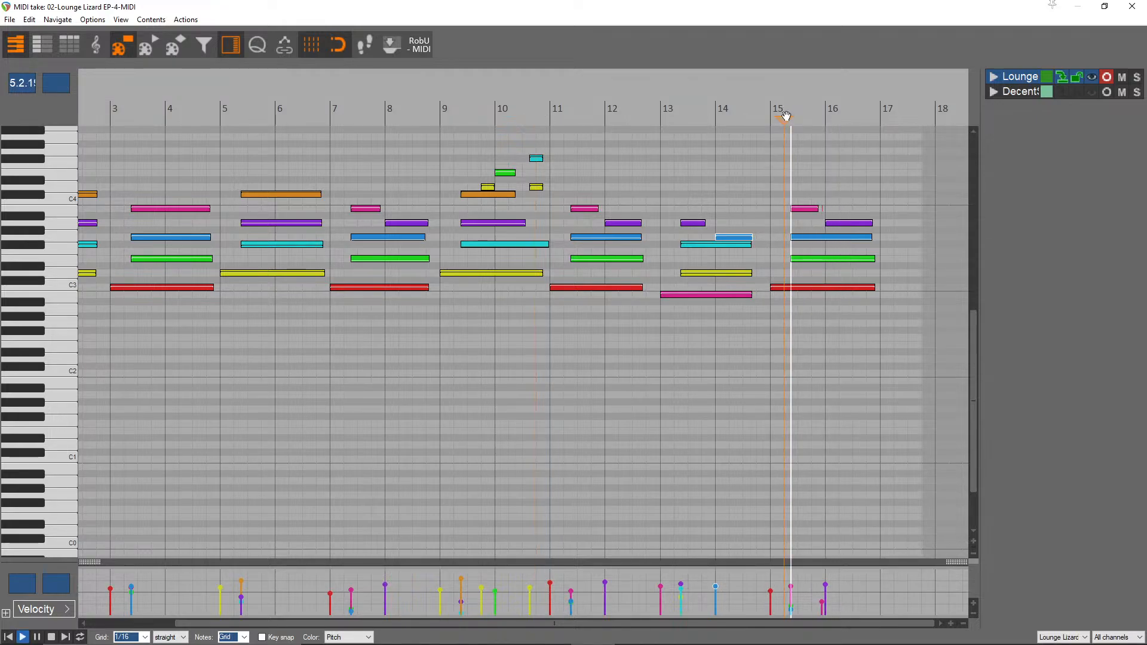
{"action": "key", "text": "space"}
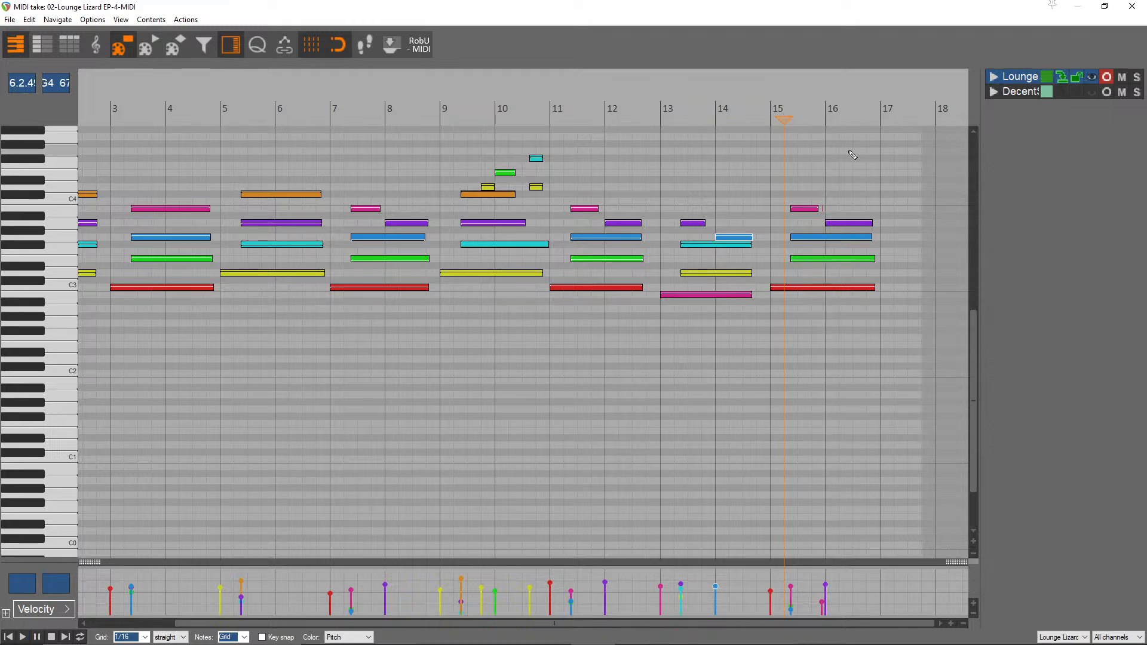
{"action": "scroll", "coordinate": [829, 119], "scroll_direction": "up", "scroll_amount": 5}
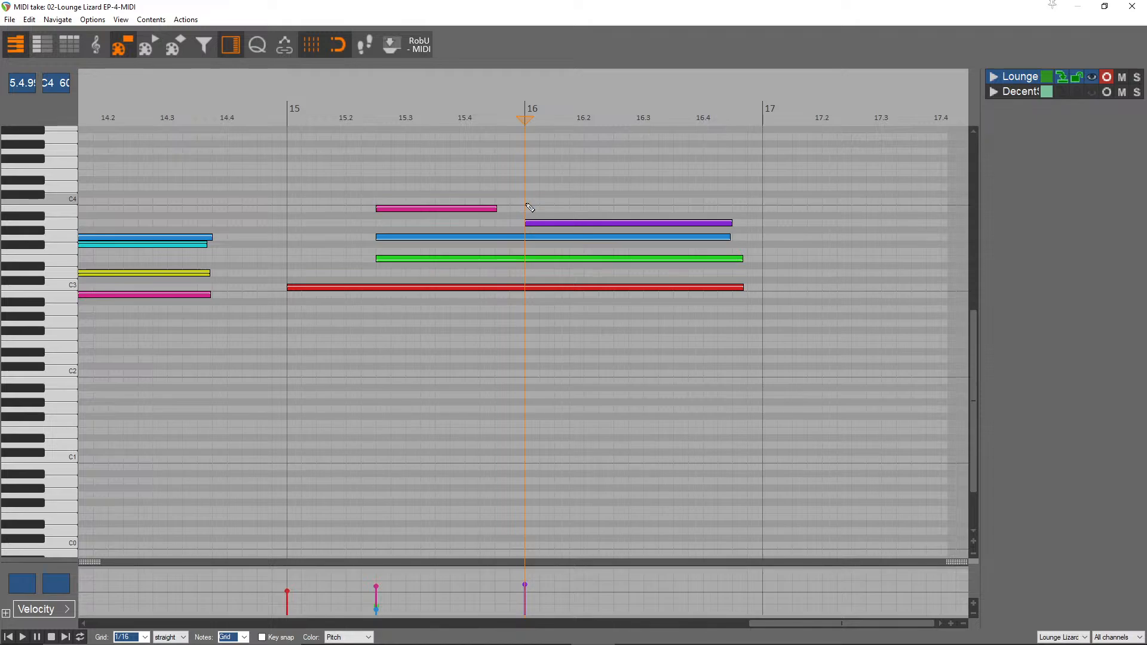
{"action": "key", "text": "space"}
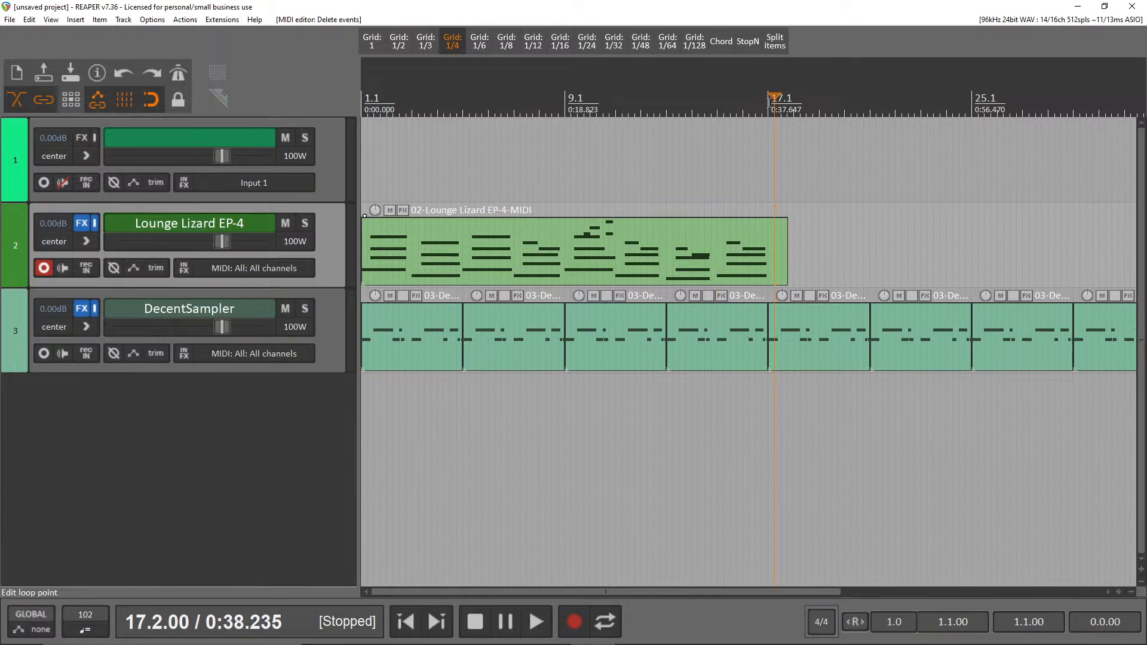
- Trim the Lounge Lizard item to end at bar 17 and place a copy of it from bar 17 to bar 33
{"action": "left_click_drag", "start_coordinate": [783, 260], "coordinate": [69, 205]}
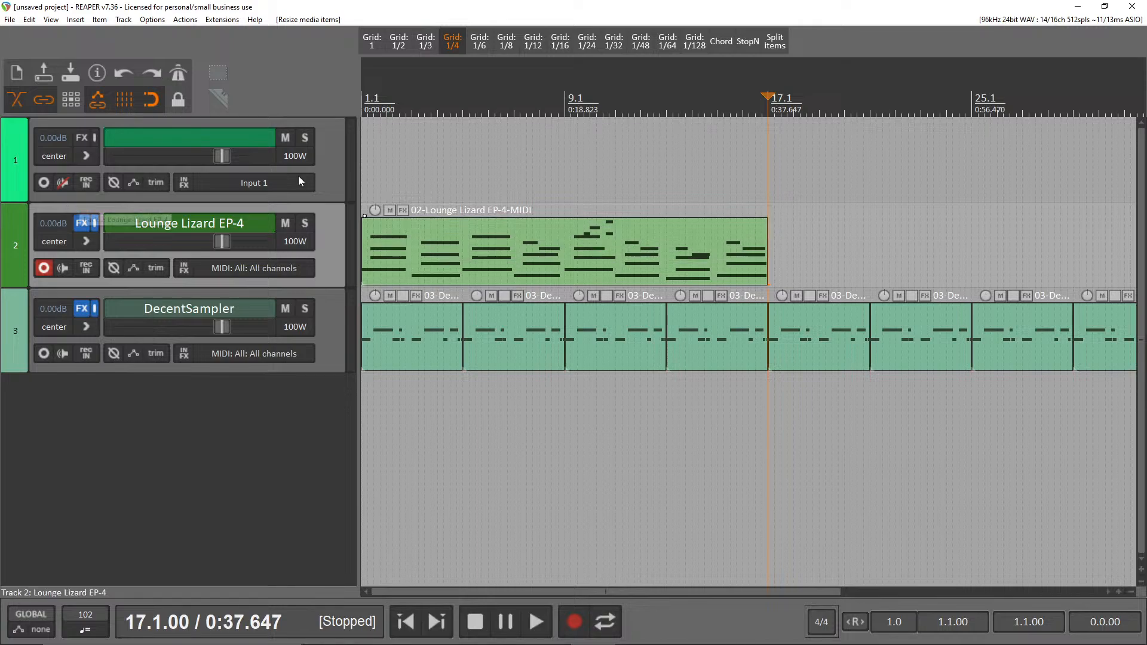
{"action": "scroll", "coordinate": [447, 226], "scroll_direction": "down", "scroll_amount": 3}
{"action": "scroll", "coordinate": [577, 230], "scroll_direction": "up", "scroll_amount": 2}
{"action": "left_click_drag", "start_coordinate": [688, 256], "coordinate": [709, 267]}
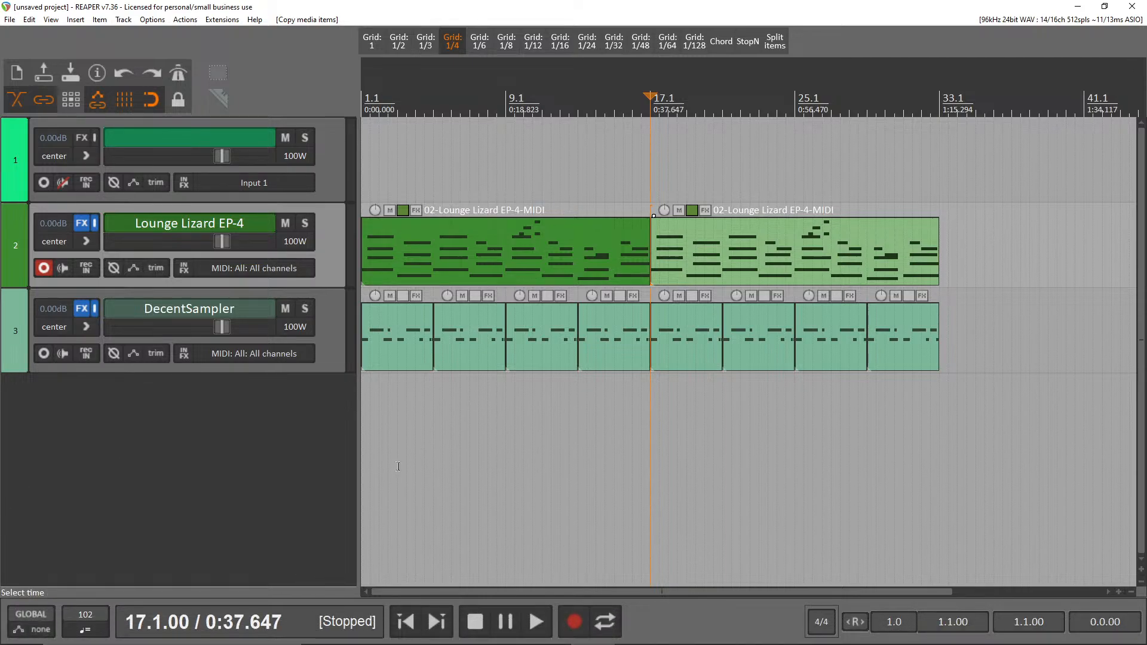
- Disarm recording on the Lounge Lizard track and play the arrangement from the start
{"action": "left_click", "coordinate": [42, 272]}
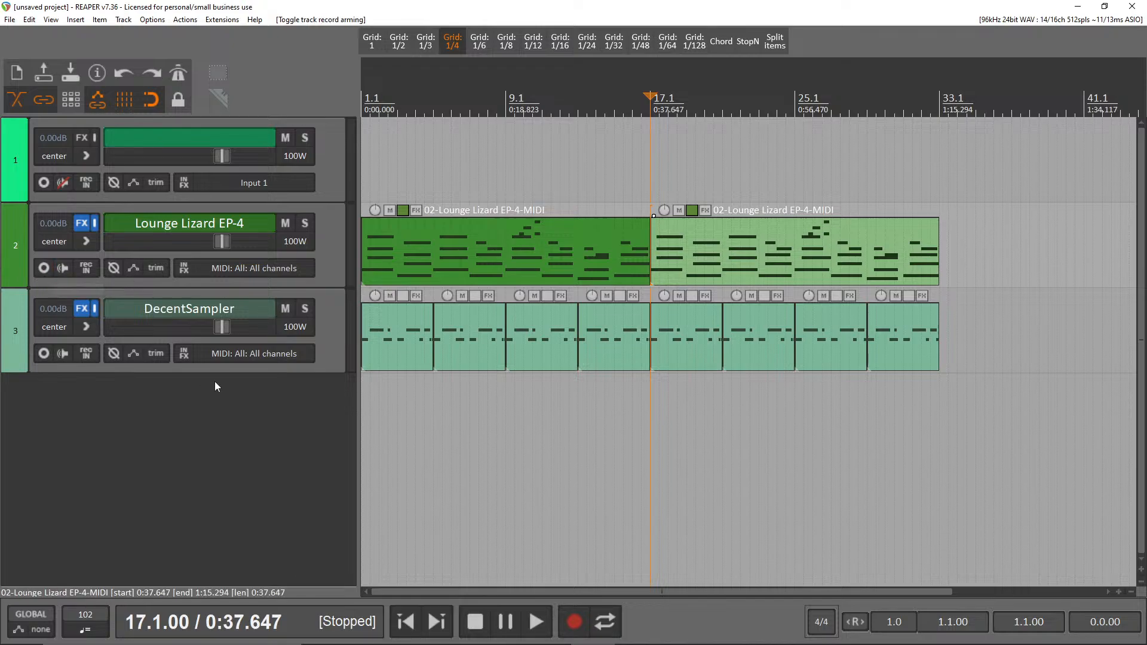
{"action": "left_click", "coordinate": [417, 622]}
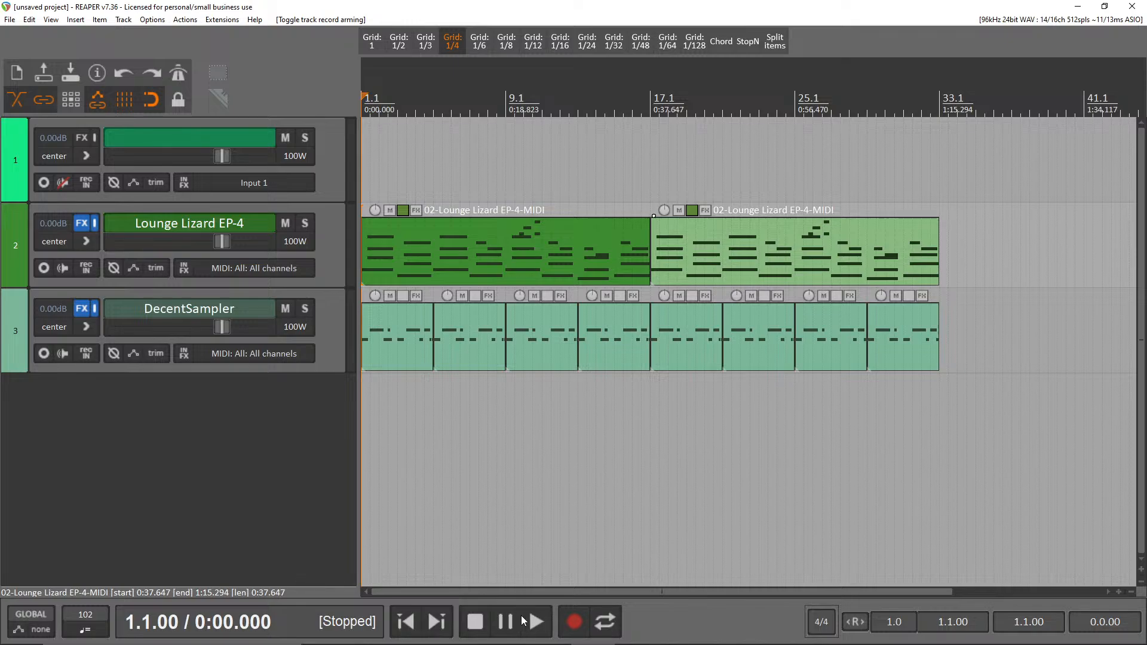
{"action": "left_click", "coordinate": [525, 622]}
- Place the edit cursor at bar 17, where the second Lounge Lizard item begins
{"action": "left_click", "coordinate": [652, 99]}
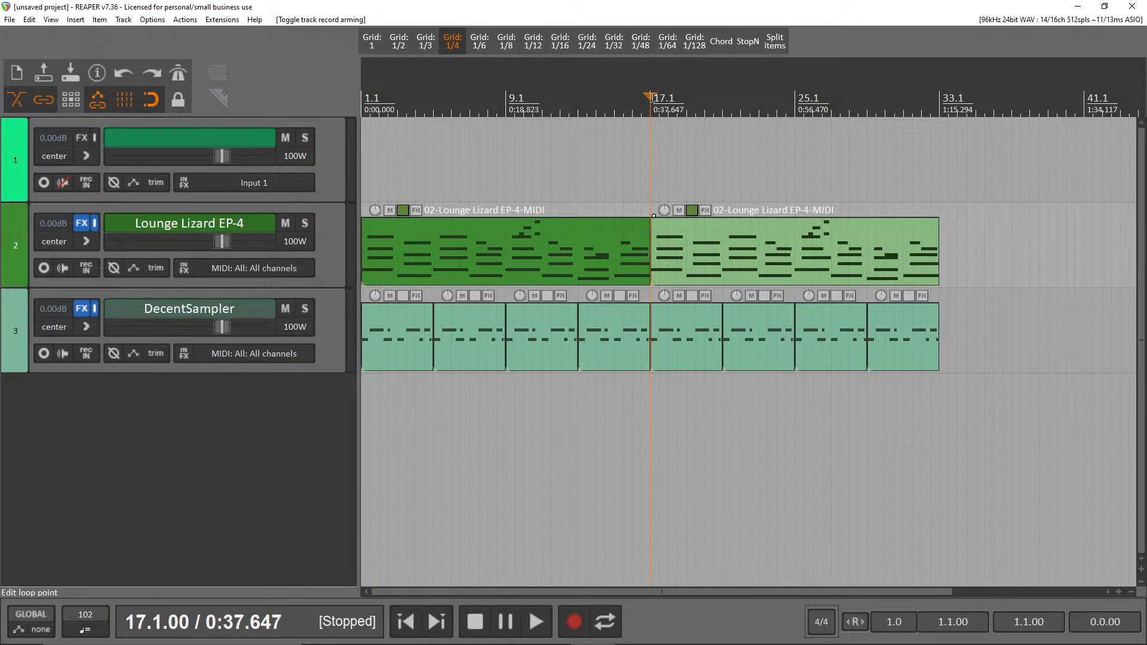
{"action": "scroll", "coordinate": [653, 114], "scroll_direction": "up", "scroll_amount": 4}
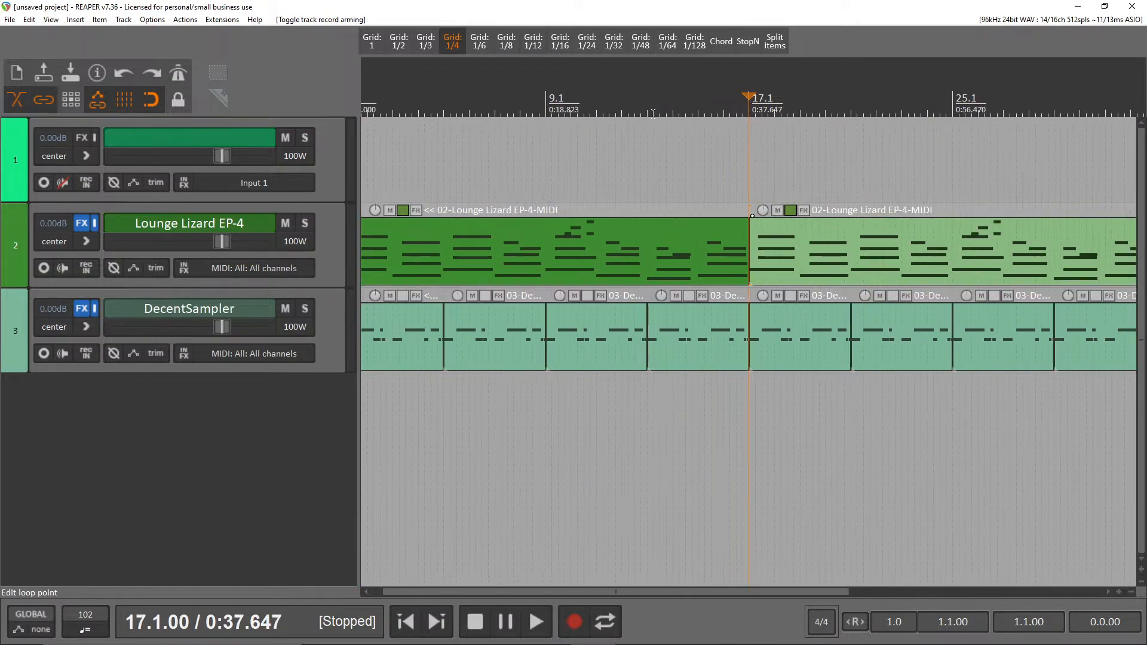
{"action": "scroll", "coordinate": [653, 113], "scroll_direction": "down", "scroll_amount": 7}
{"action": "scroll", "coordinate": [674, 144], "scroll_direction": "up", "scroll_amount": 8}
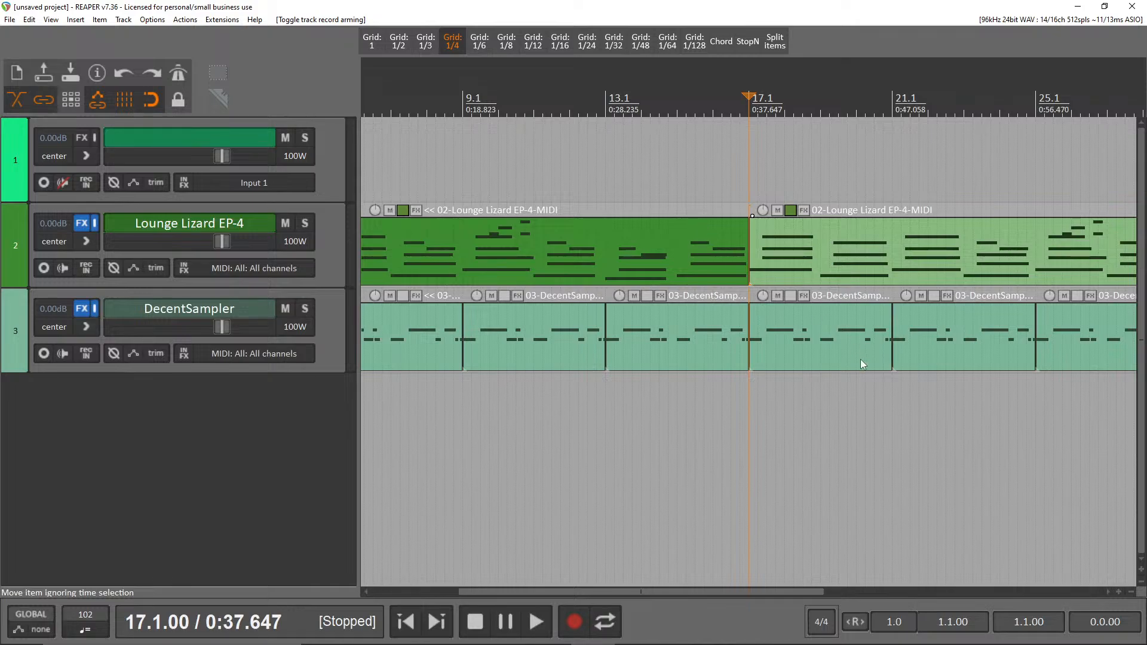
- Select all Lounge Lizard and DecentSampler items and copy them to bar 33, extending both parts to bar 65
{"action": "scroll", "coordinate": [859, 358], "scroll_direction": "down", "scroll_amount": 3}
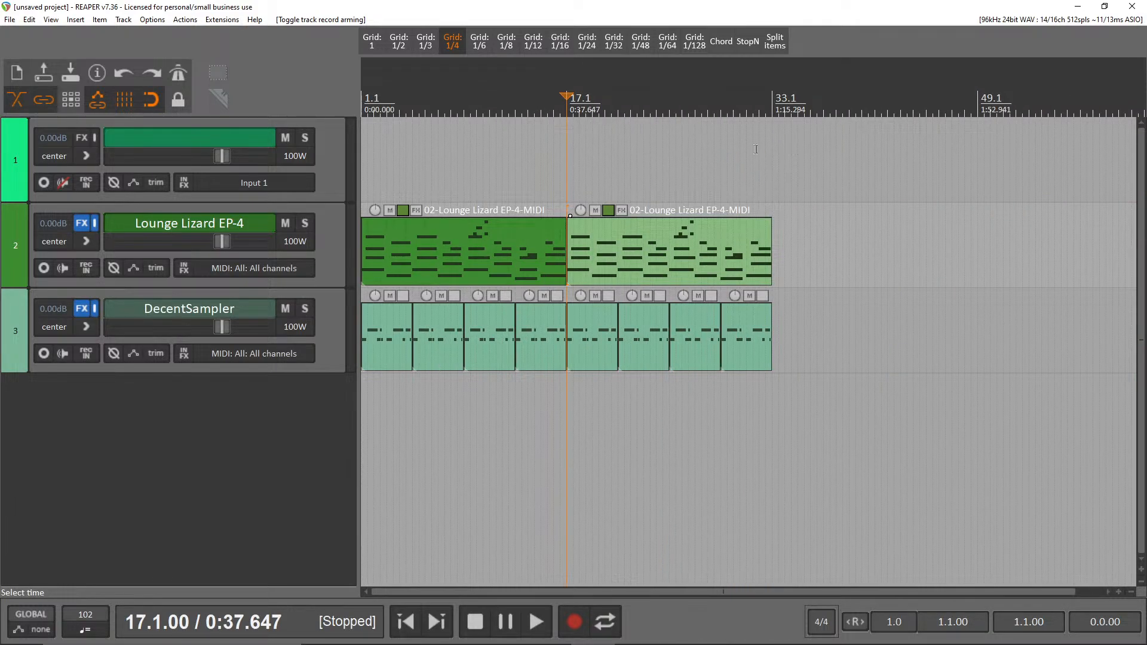
{"action": "left_click_drag", "start_coordinate": [875, 402], "coordinate": [123, 192]}
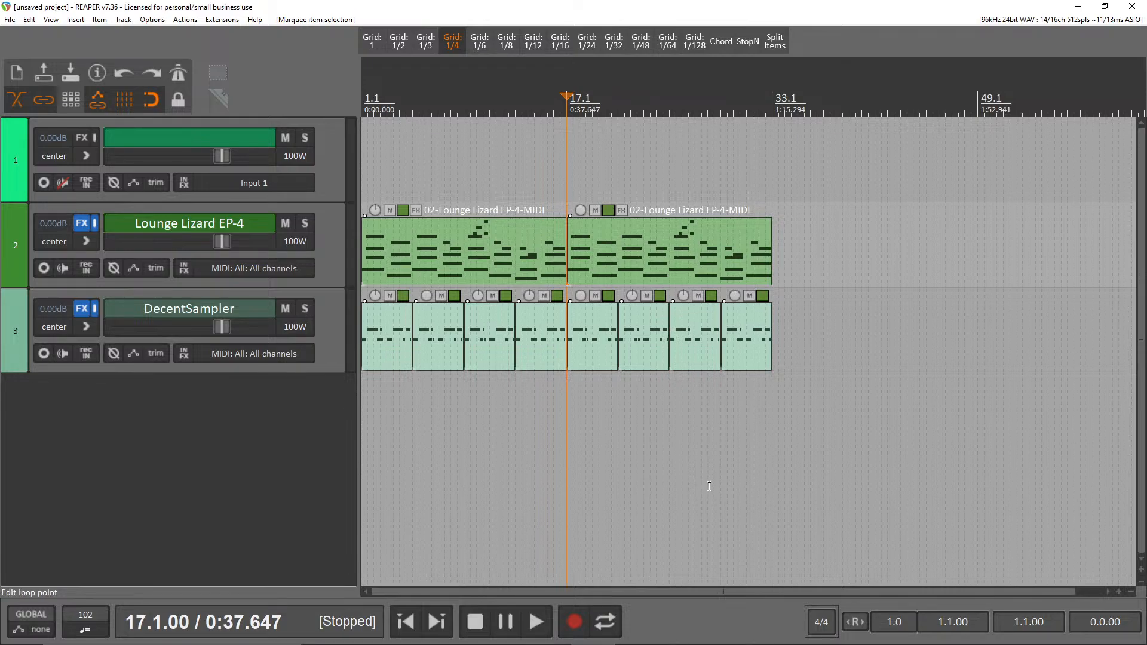
{"action": "left_click_drag", "start_coordinate": [413, 242], "coordinate": [859, 253]}
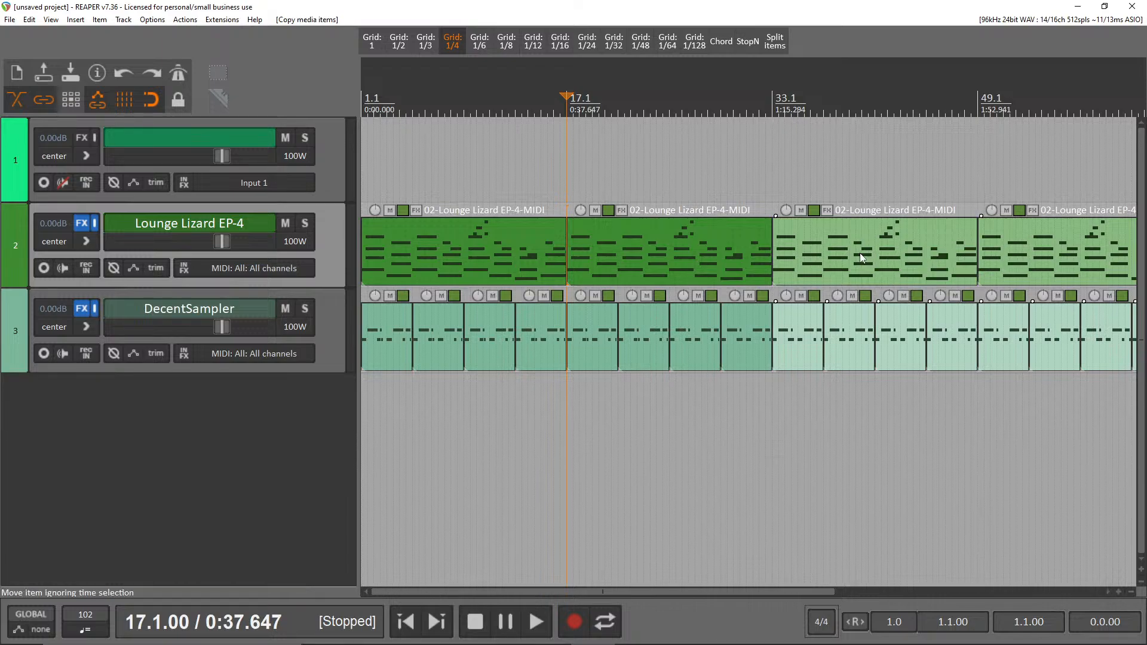
{"action": "scroll", "coordinate": [847, 254], "scroll_direction": "down", "scroll_amount": 2}
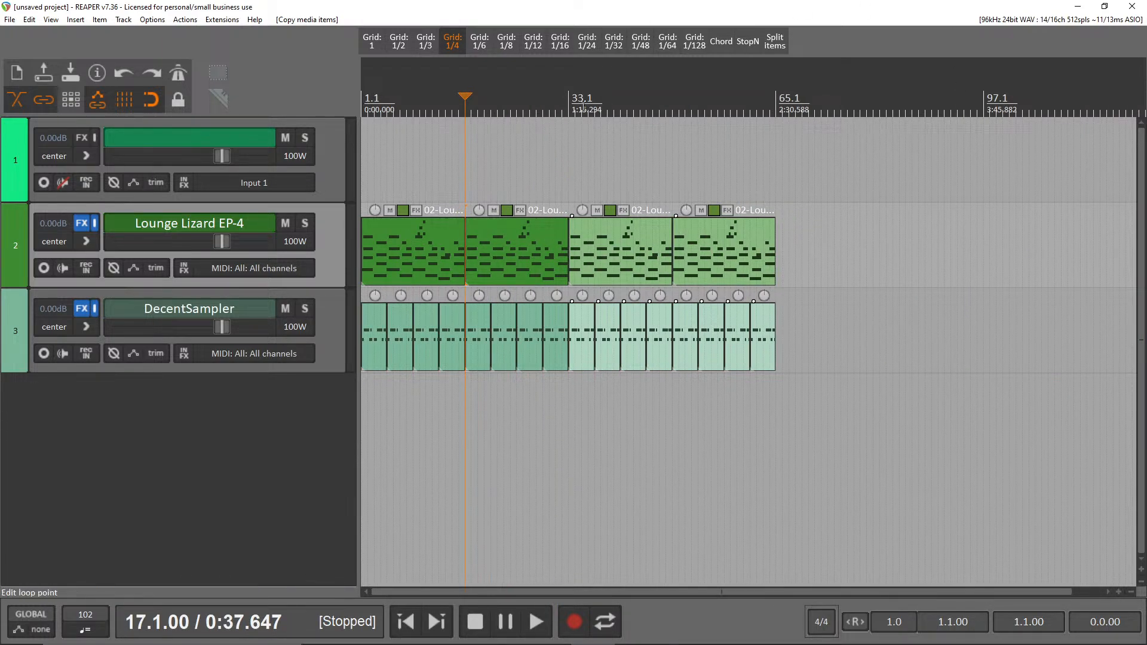
- Set the time selection from bar 1 to bar 65, deselect all items and play the arrangement from the start
{"action": "left_click_drag", "start_coordinate": [776, 103], "coordinate": [366, 111]}
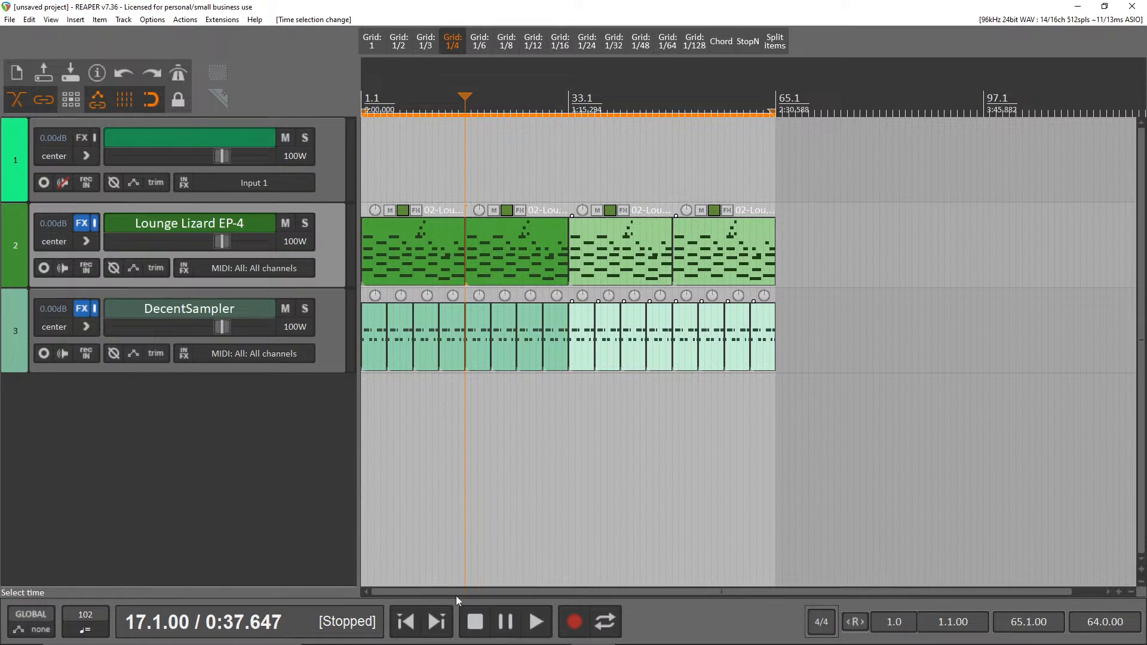
{"action": "left_click", "coordinate": [405, 622]}
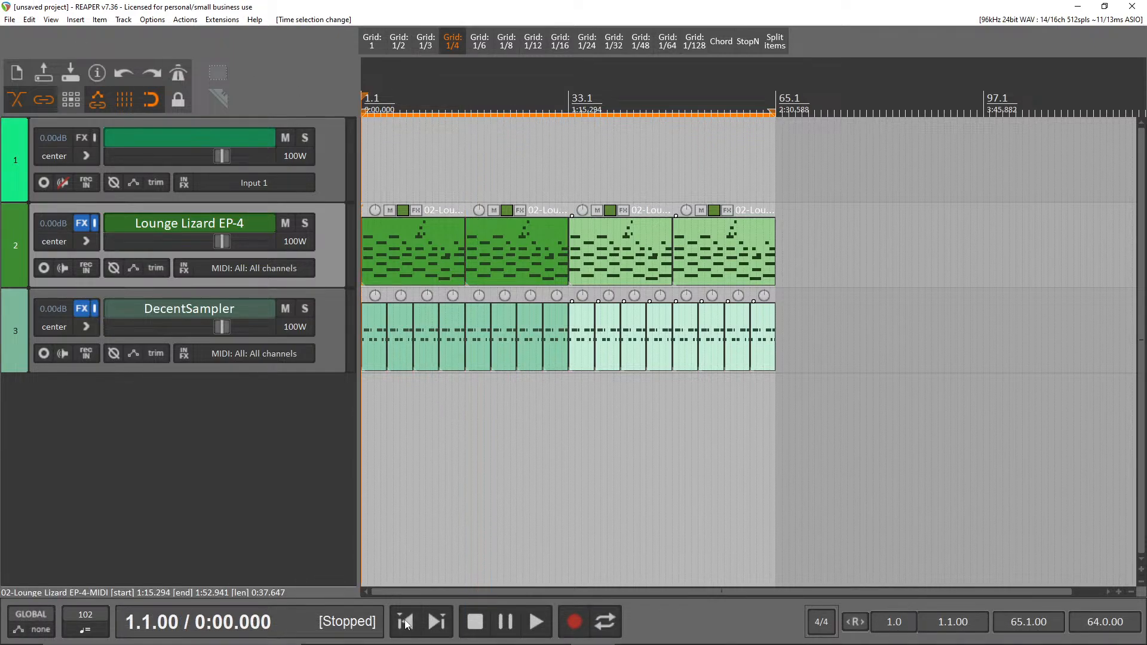
{"action": "left_click_drag", "start_coordinate": [346, 520], "coordinate": [349, 501]}
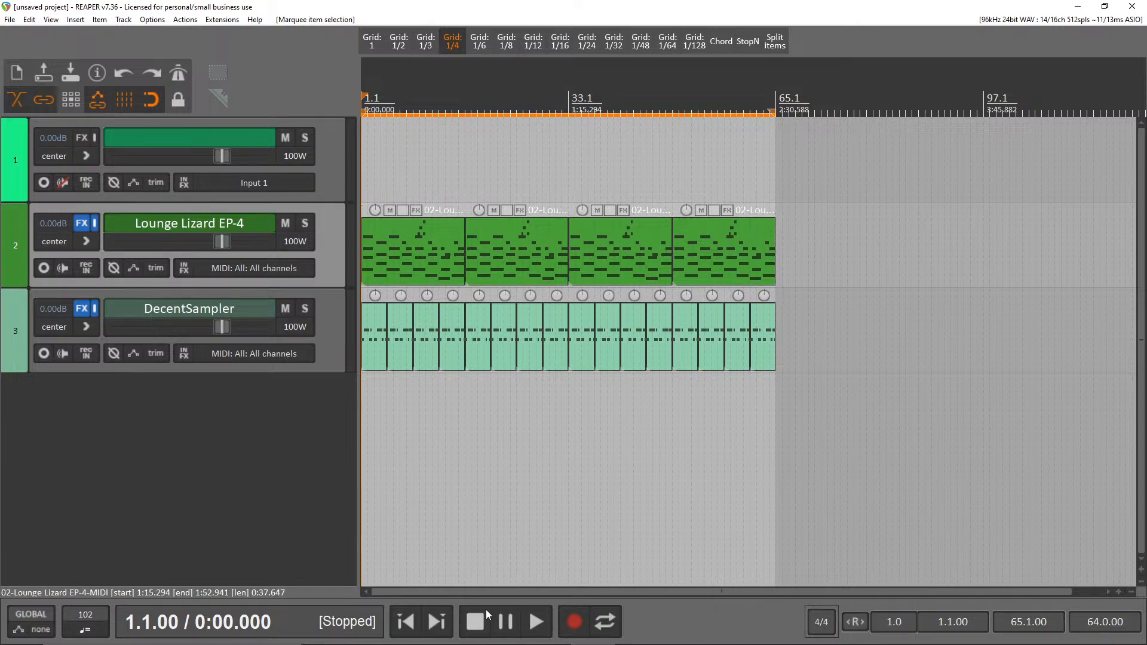
{"action": "left_click", "coordinate": [546, 619]}
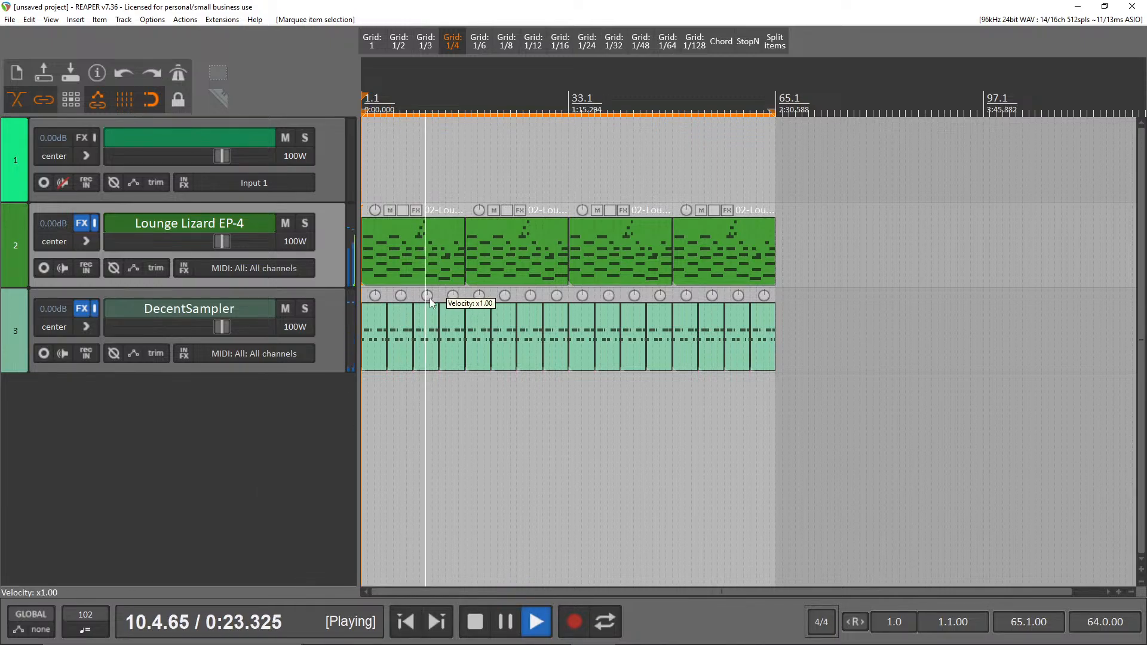
{"action": "key", "text": "space"}
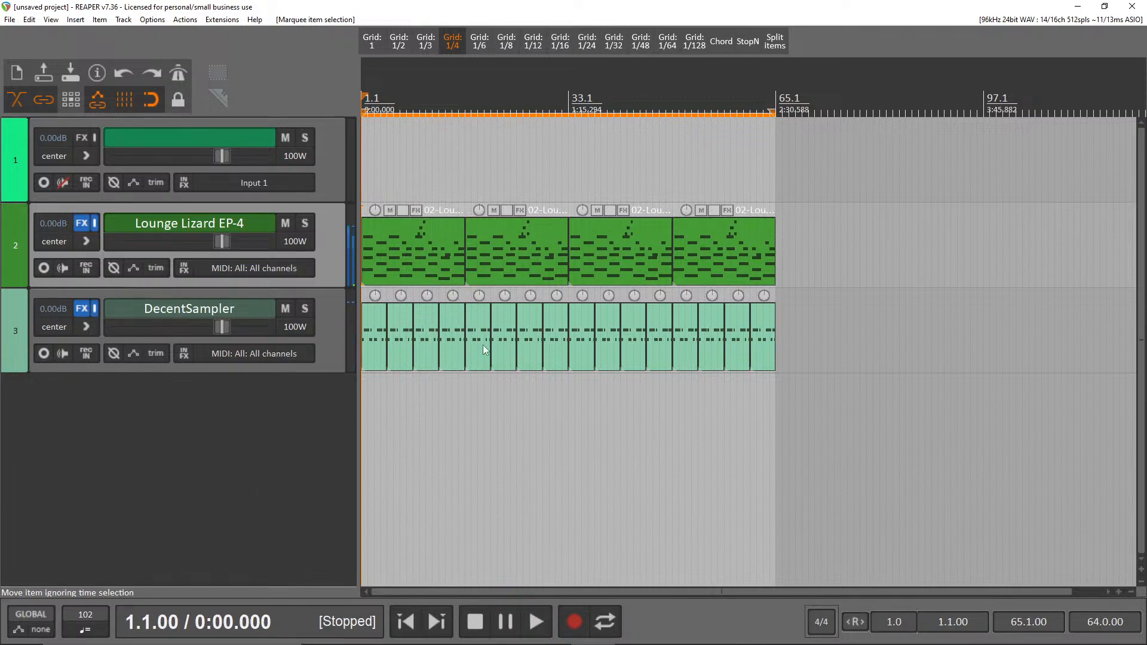
- Open the first Lounge Lizard item's MIDI notes with the edit cursor at bar 9 and examine the run through bar 10
{"action": "double_click", "coordinate": [422, 249]}
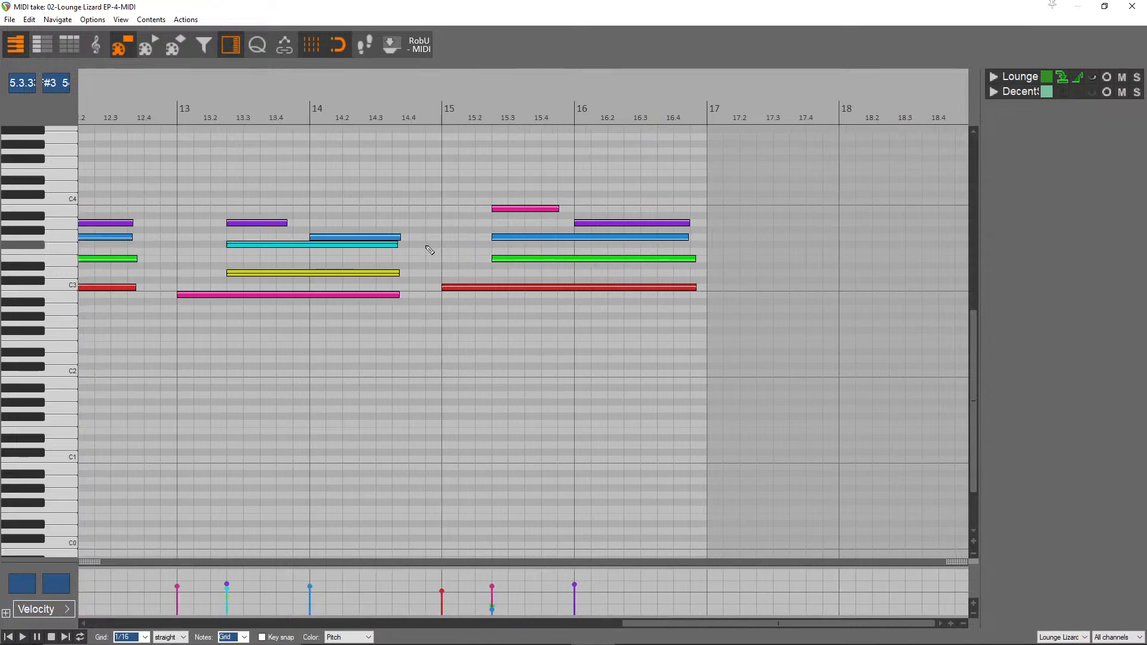
{"action": "scroll", "coordinate": [425, 249], "scroll_direction": "down", "scroll_amount": 4}
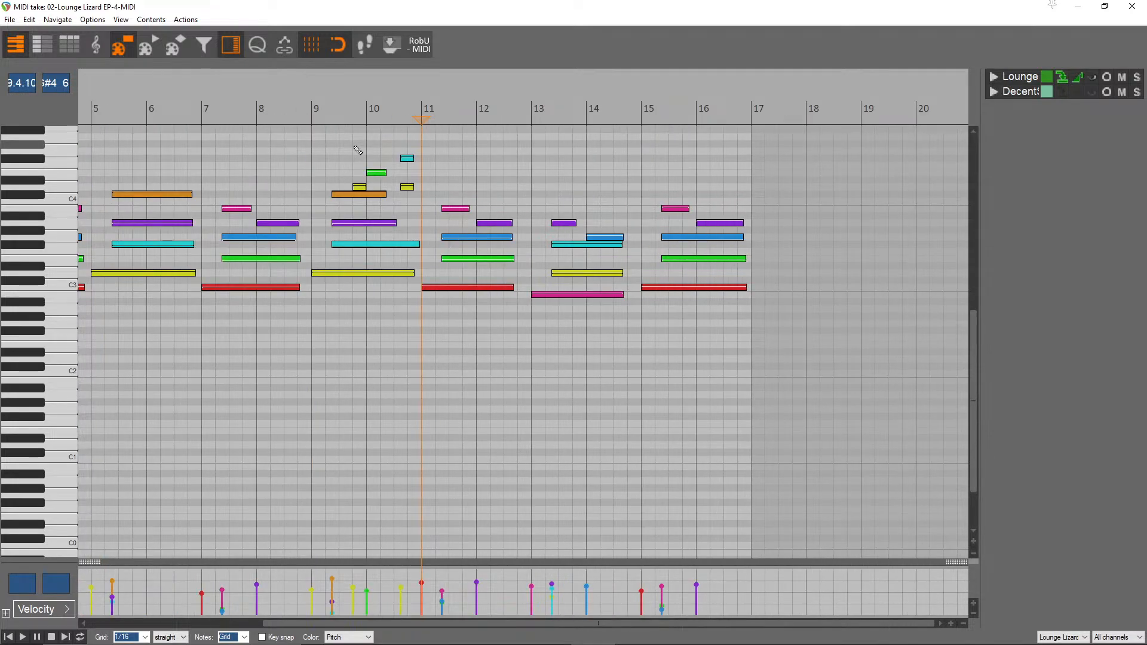
{"action": "left_click", "coordinate": [315, 109]}
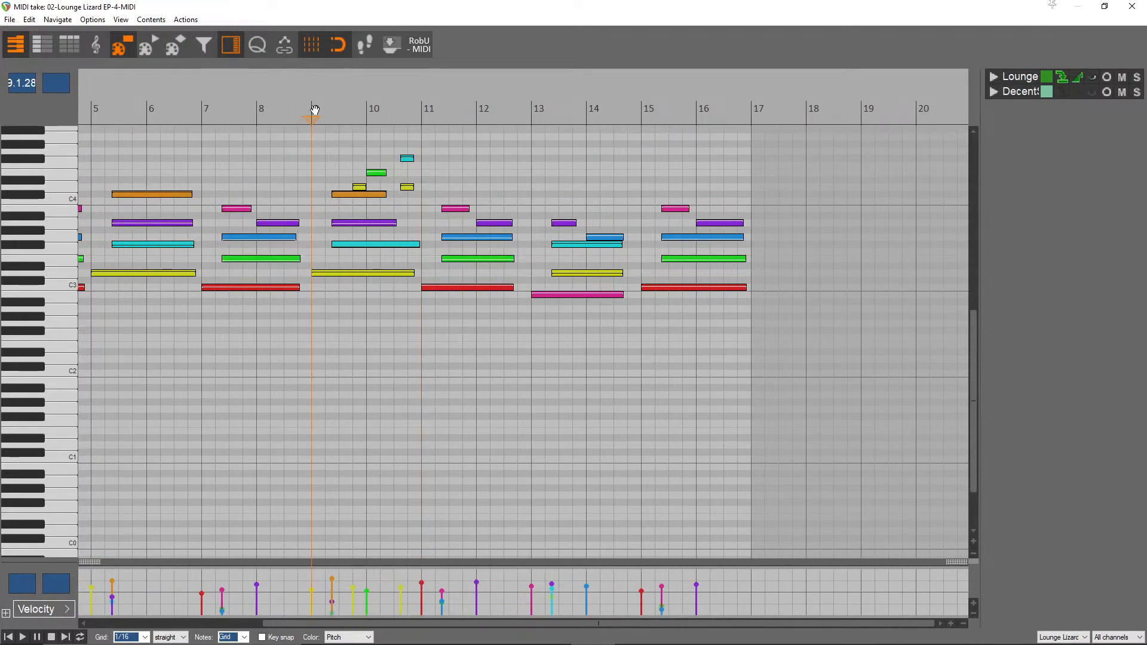
{"action": "scroll", "coordinate": [451, 194], "scroll_direction": "up", "scroll_amount": 4}
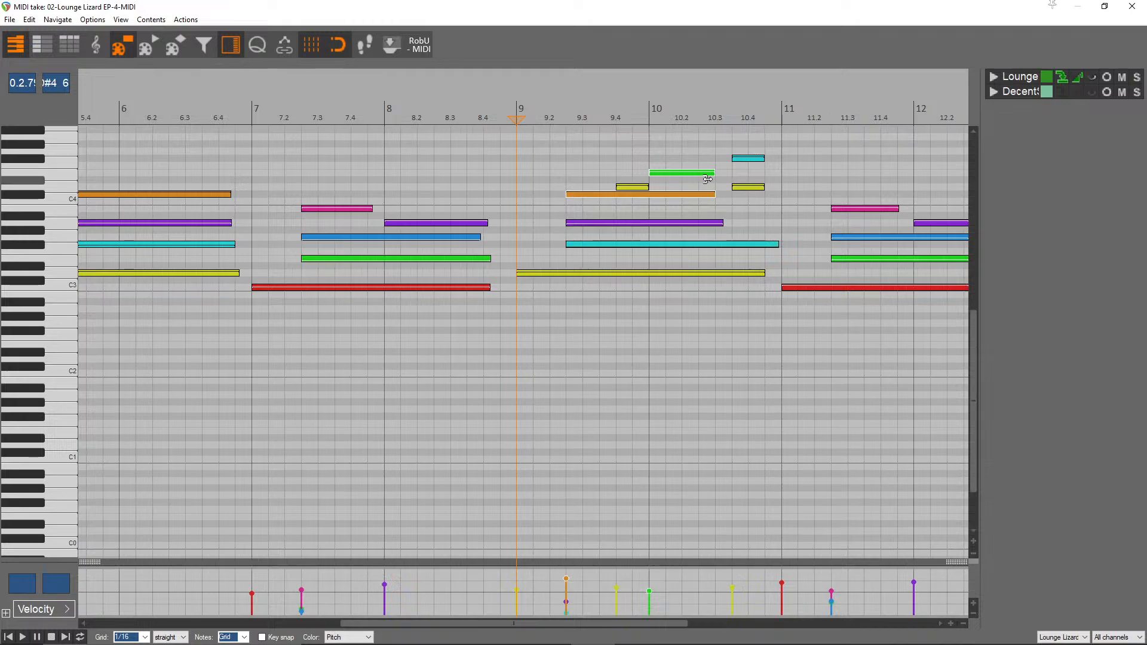
{"action": "left_click_drag", "start_coordinate": [740, 208], "coordinate": [728, 192]}
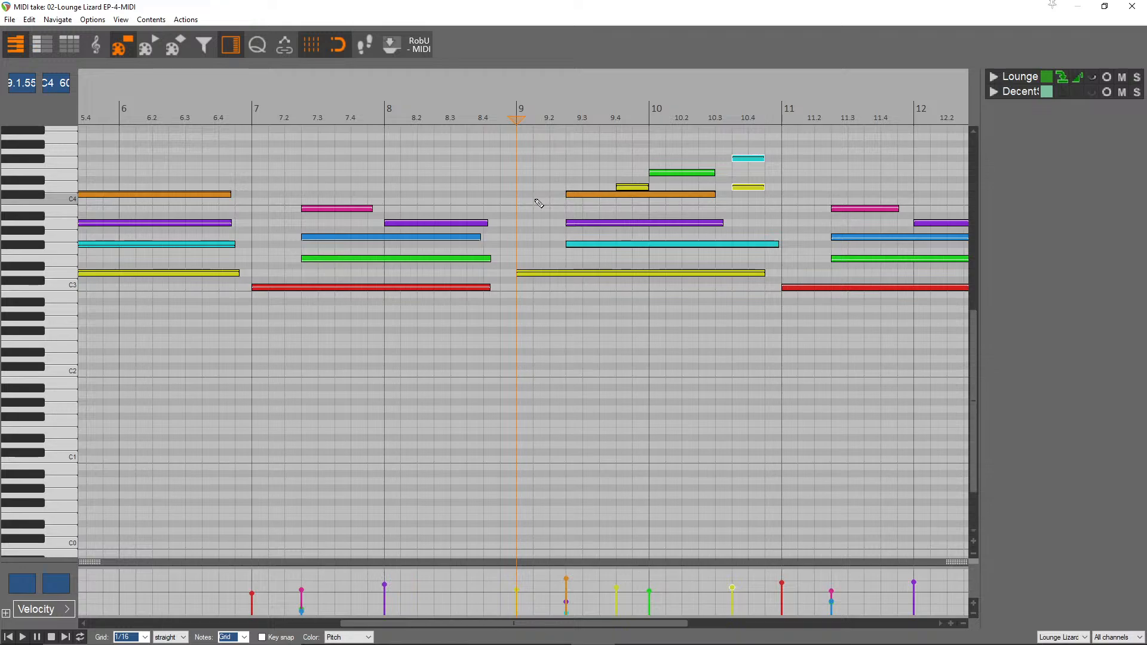
{"action": "scroll", "coordinate": [538, 382], "scroll_direction": "down", "scroll_amount": 5}
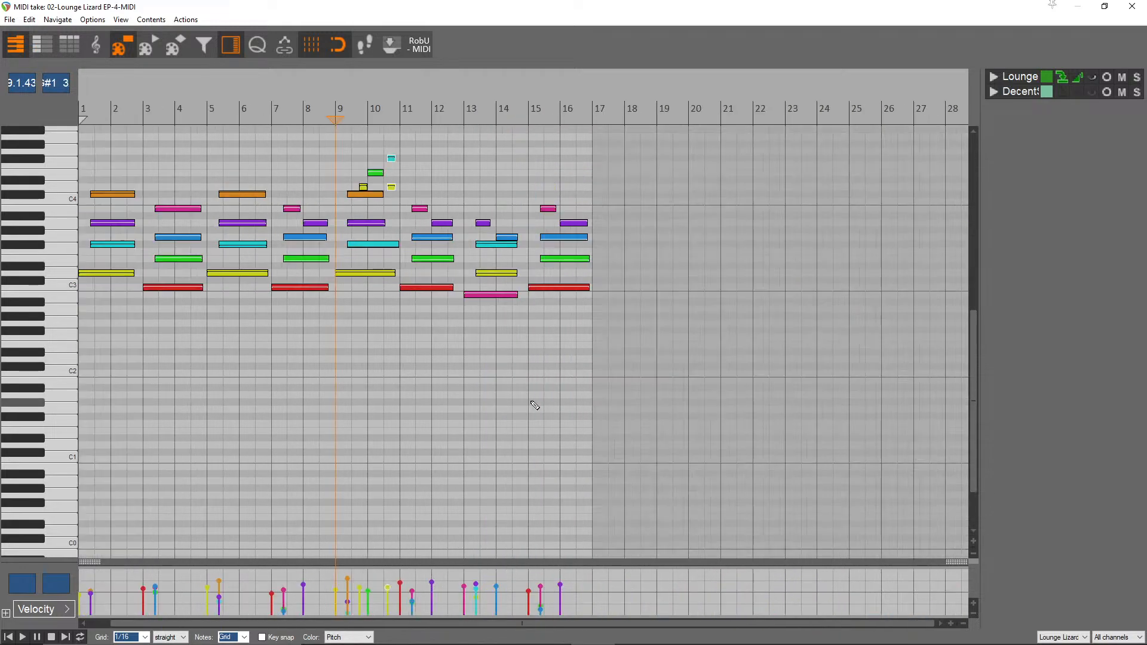
{"action": "scroll", "coordinate": [531, 407], "scroll_direction": "up", "scroll_amount": 3}
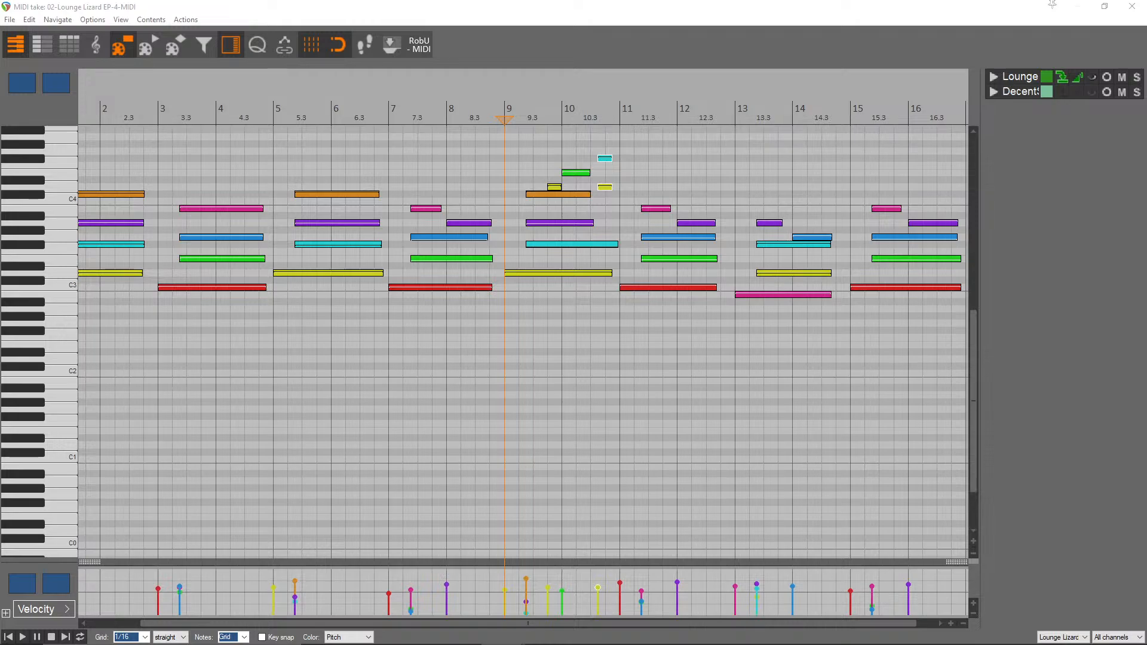
- Switch to the browser, maximise its window and read the NBC News article about the track meet case to its end
{"action": "left_click_drag", "start_coordinate": [0, 224], "coordinate": [747, 144]}
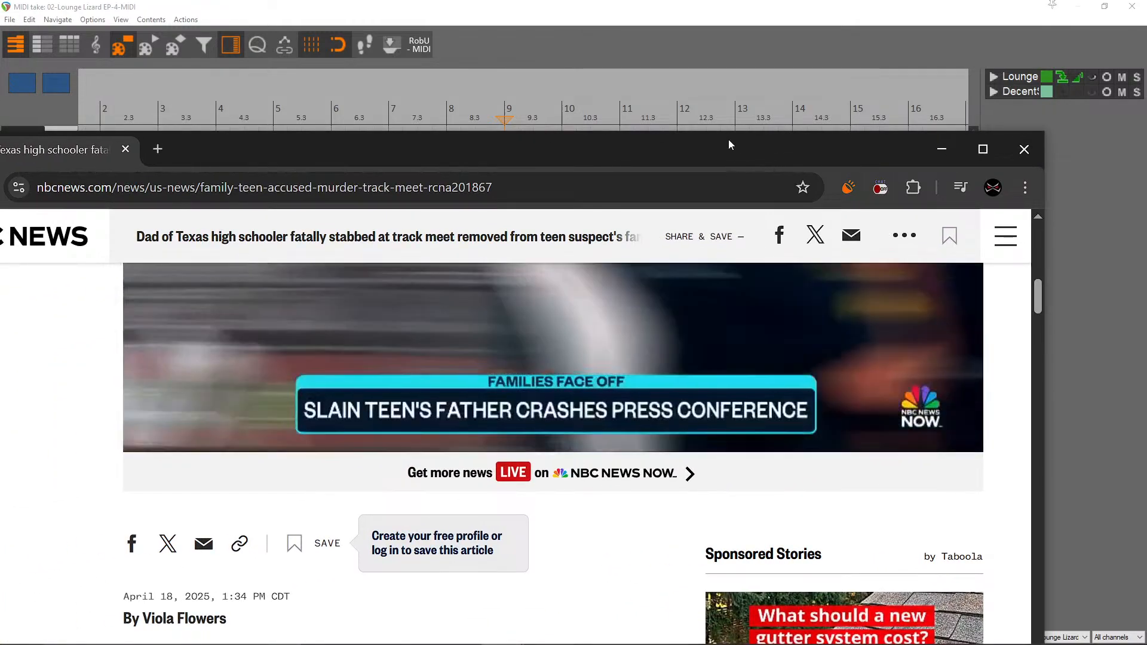
{"action": "double_click", "coordinate": [729, 141]}
{"action": "scroll", "coordinate": [572, 465], "scroll_direction": "down", "scroll_amount": 3}
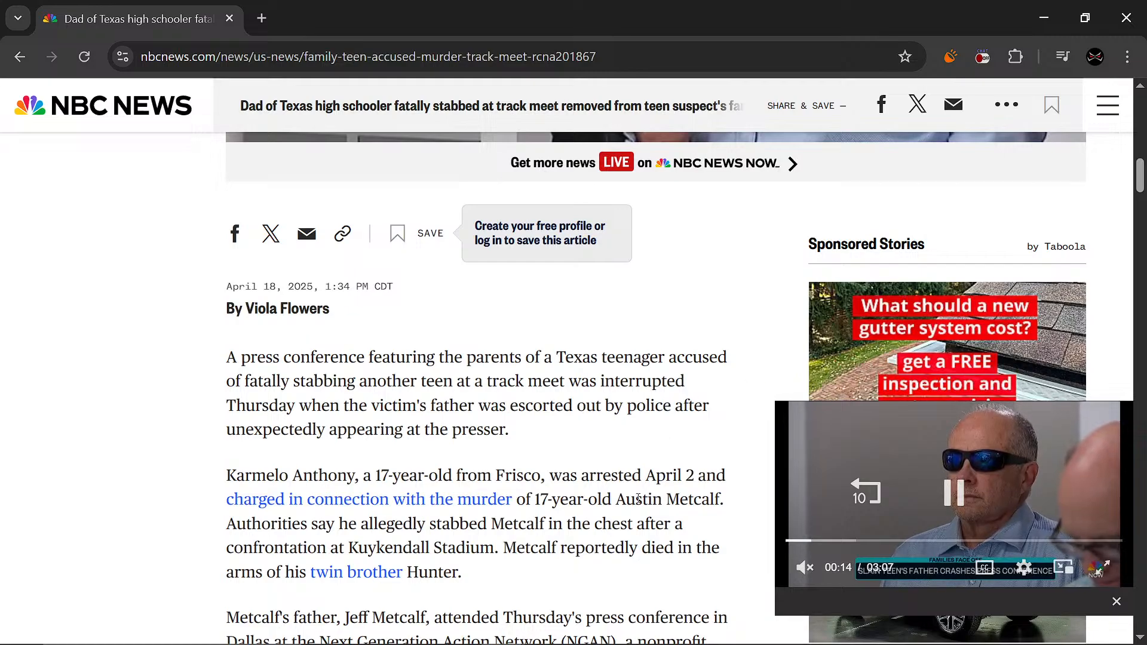
{"action": "scroll", "coordinate": [650, 470], "scroll_direction": "down", "scroll_amount": 2}
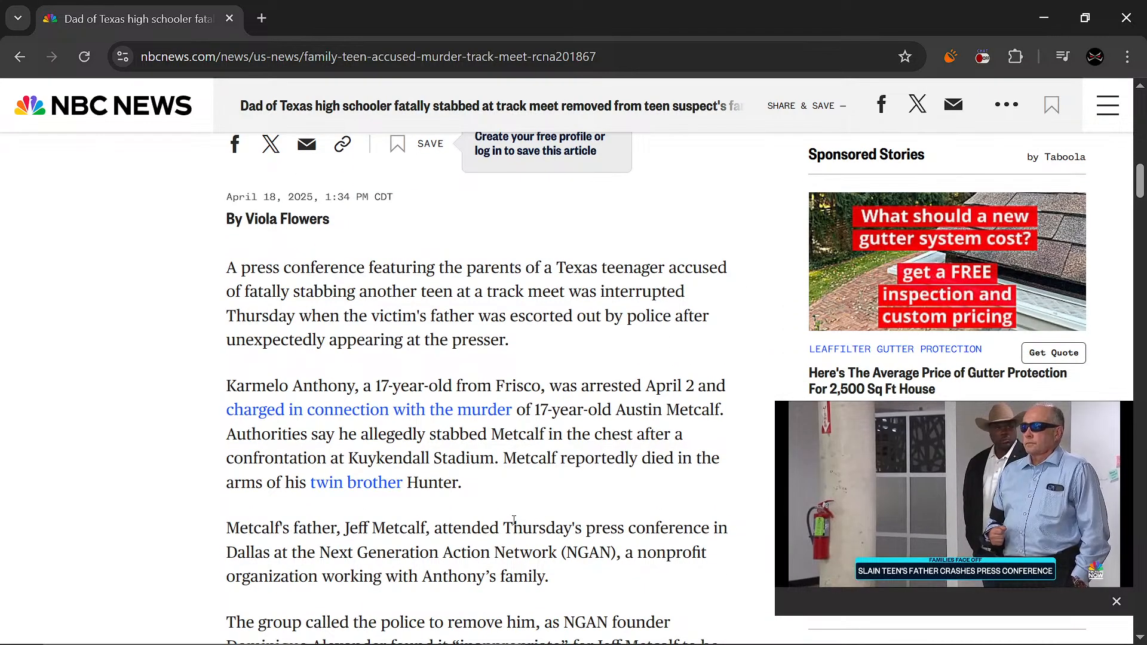
{"action": "scroll", "coordinate": [603, 466], "scroll_direction": "down", "scroll_amount": 3}
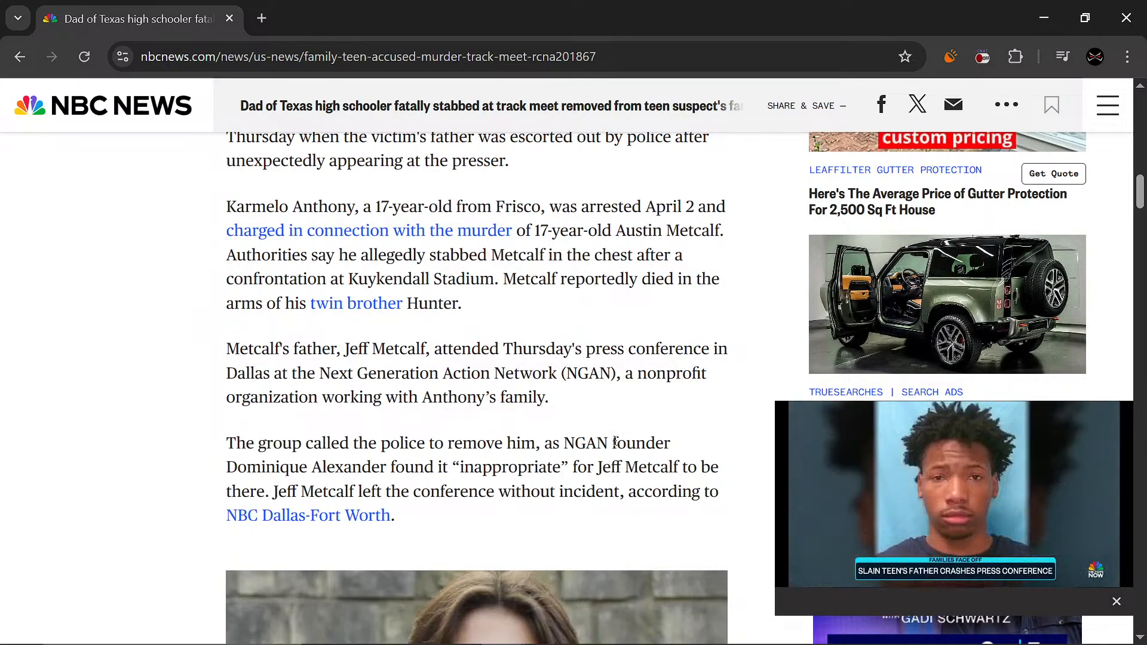
{"action": "scroll", "coordinate": [618, 439], "scroll_direction": "down", "scroll_amount": 3}
{"action": "scroll", "coordinate": [740, 461], "scroll_direction": "down", "scroll_amount": 8}
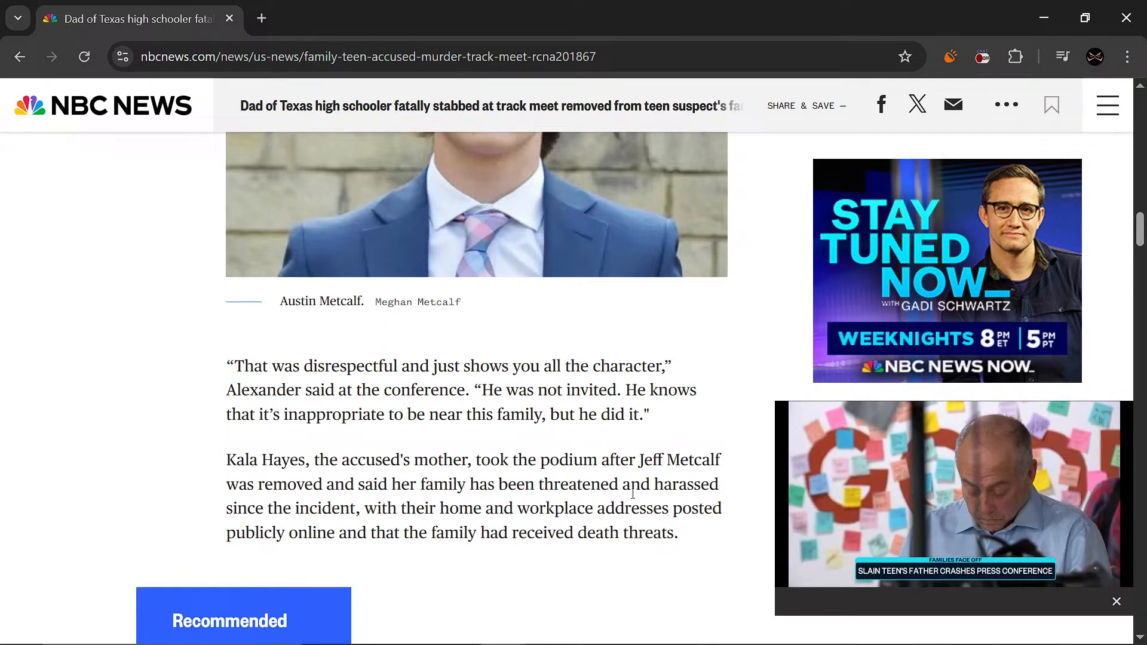
{"action": "scroll", "coordinate": [491, 466], "scroll_direction": "down", "scroll_amount": 3}
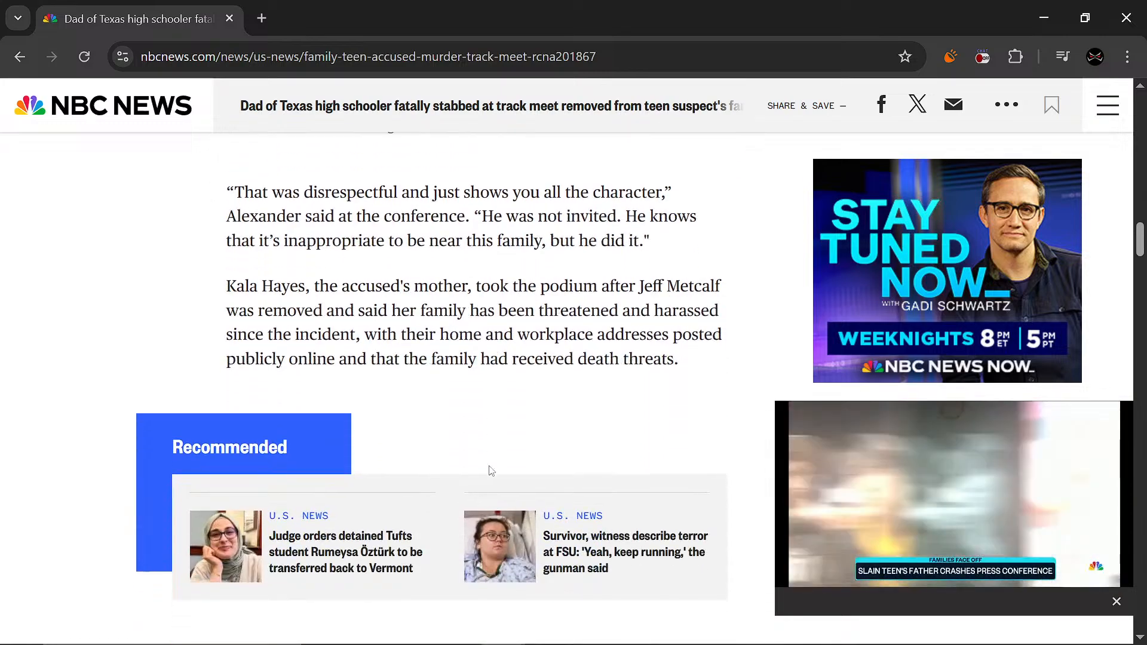
{"action": "scroll", "coordinate": [516, 430], "scroll_direction": "down", "scroll_amount": 8}
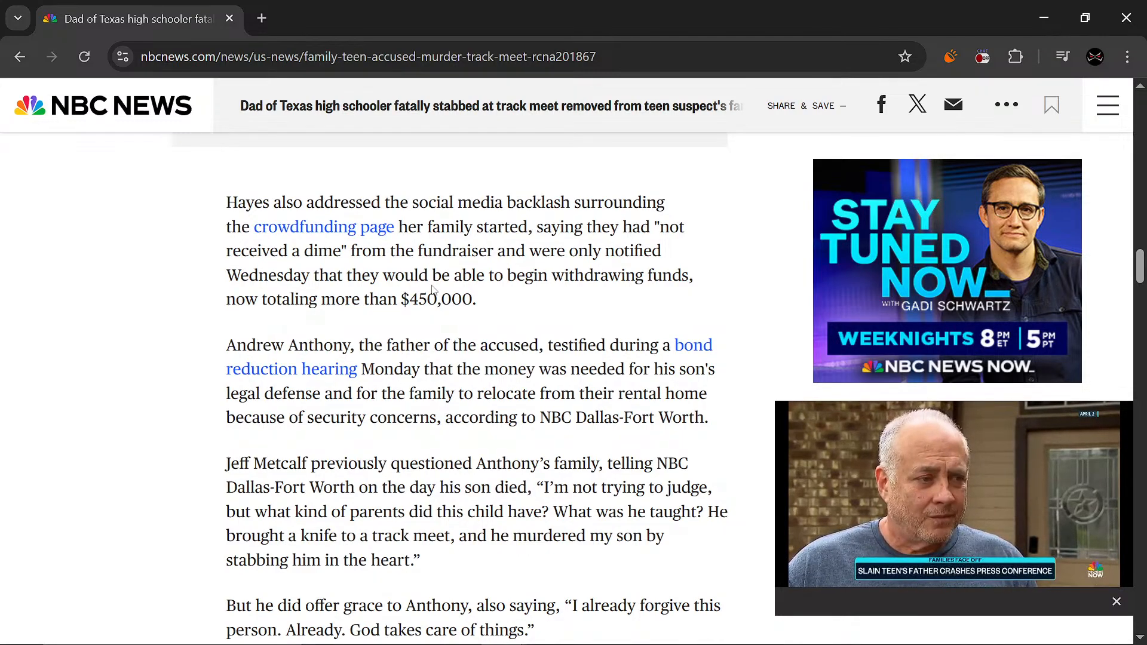
{"action": "scroll", "coordinate": [464, 343], "scroll_direction": "down", "scroll_amount": 3}
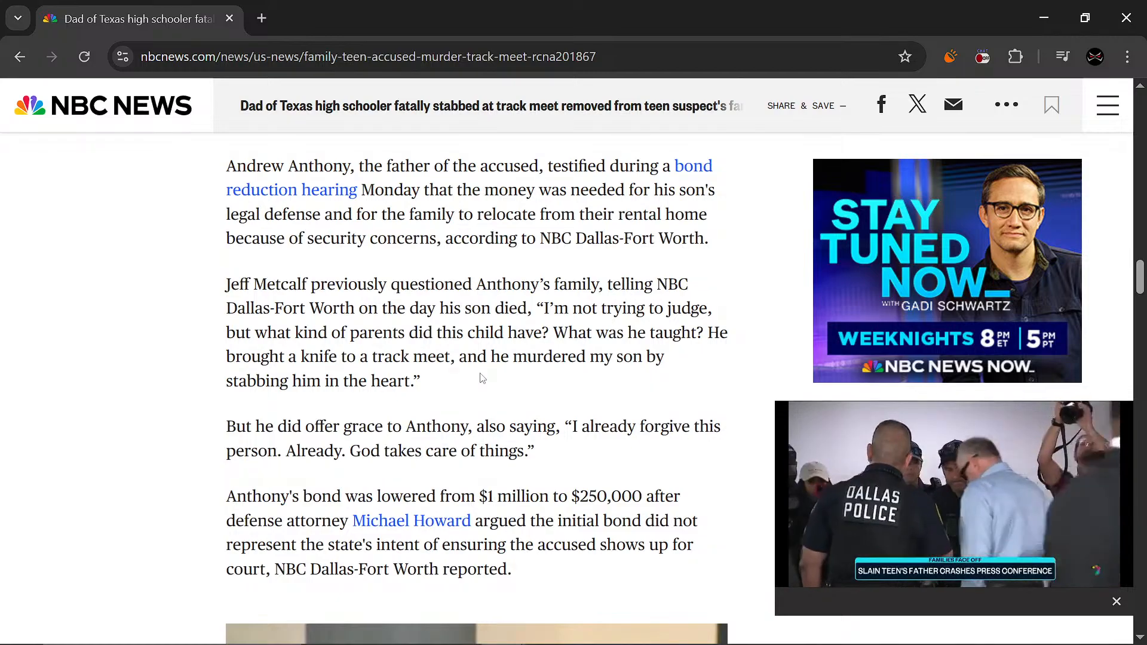
{"action": "scroll", "coordinate": [482, 378], "scroll_direction": "down", "scroll_amount": 3}
{"action": "scroll", "coordinate": [487, 379], "scroll_direction": "down", "scroll_amount": 7}
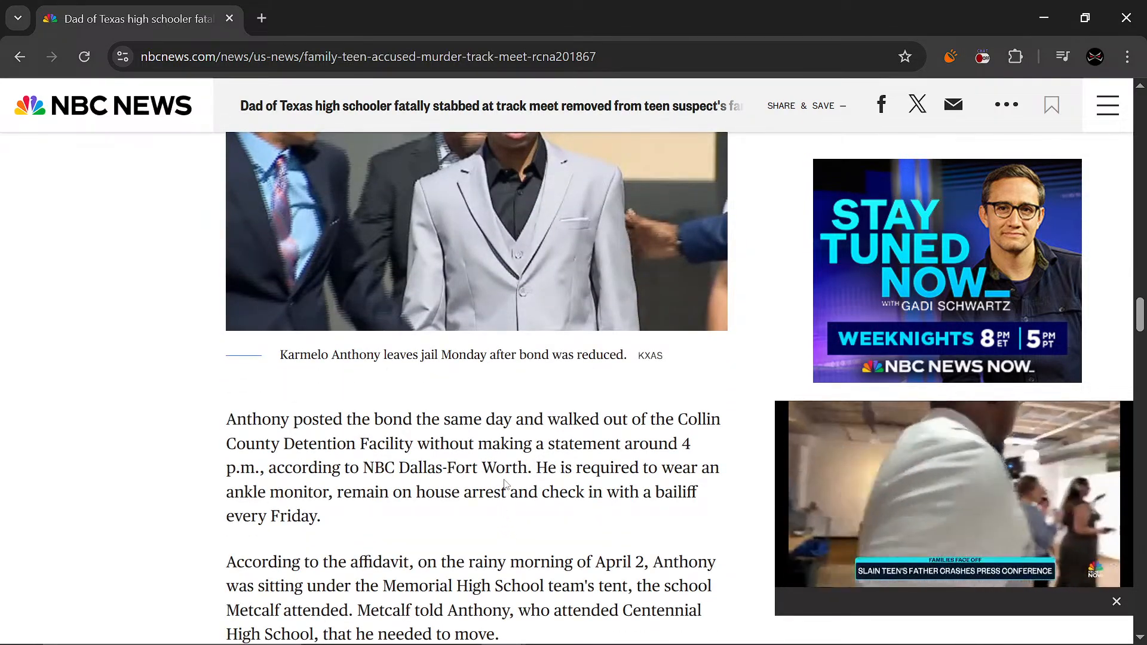
{"action": "scroll", "coordinate": [505, 484], "scroll_direction": "down", "scroll_amount": 2}
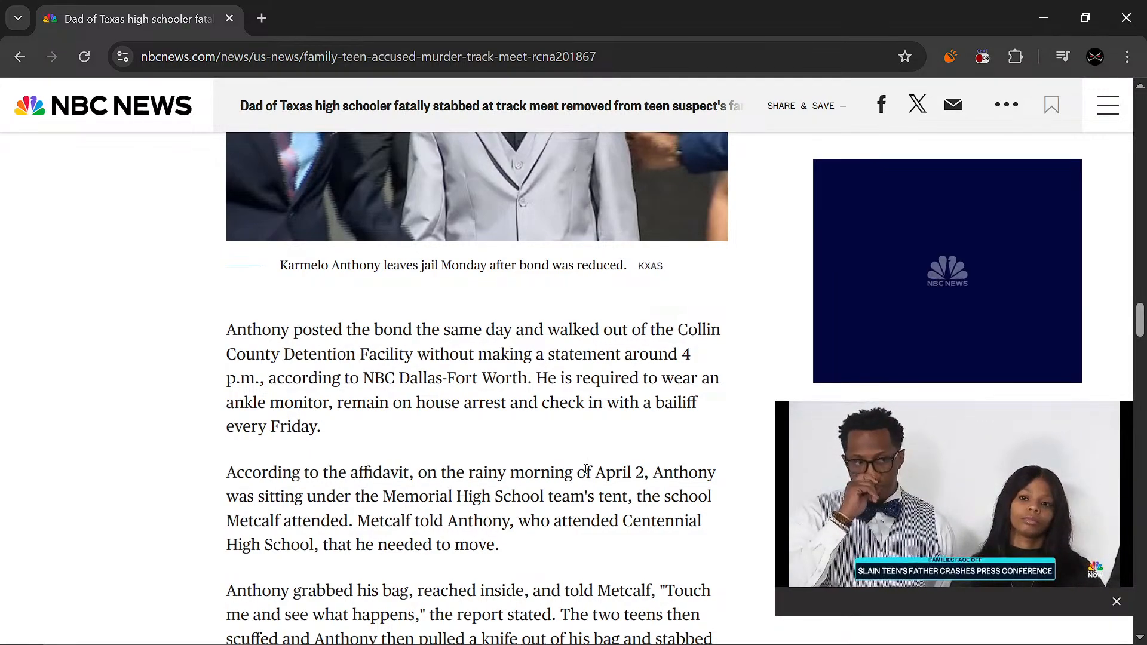
{"action": "scroll", "coordinate": [583, 460], "scroll_direction": "down", "scroll_amount": 1}
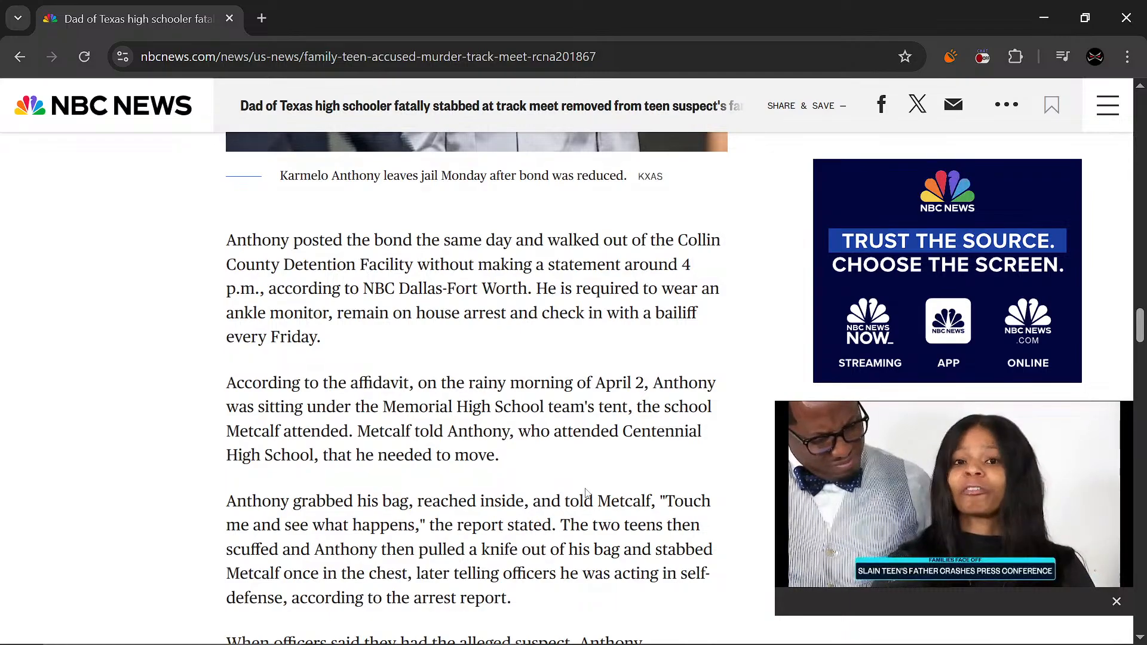
{"action": "scroll", "coordinate": [585, 499], "scroll_direction": "down", "scroll_amount": 1}
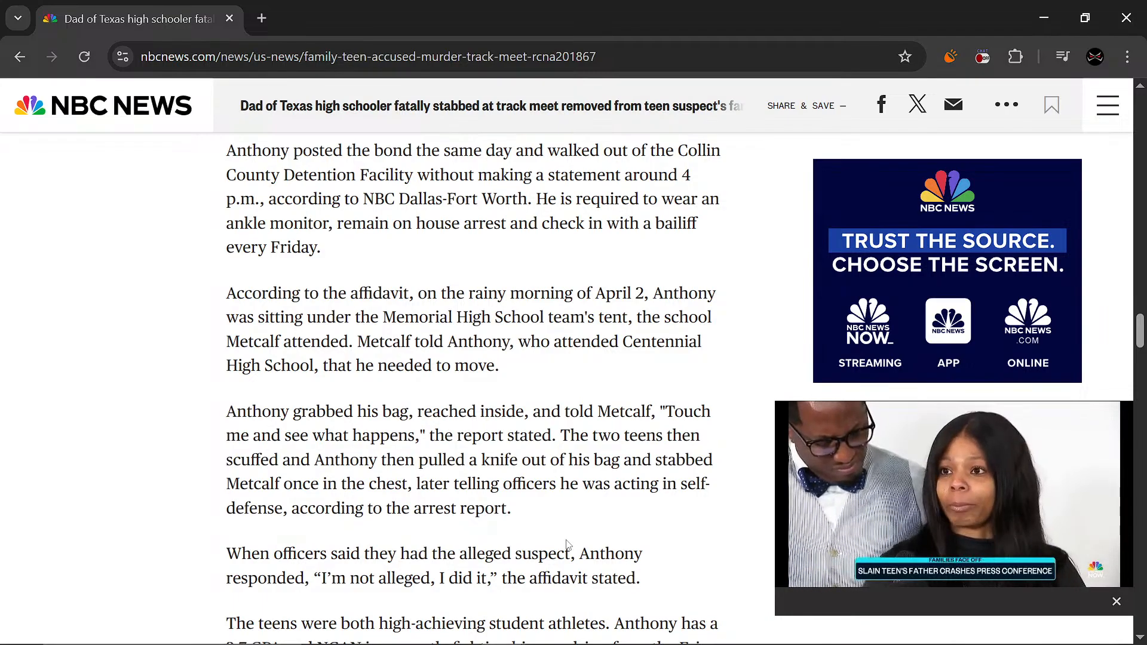
{"action": "scroll", "coordinate": [567, 545], "scroll_direction": "down", "scroll_amount": 1}
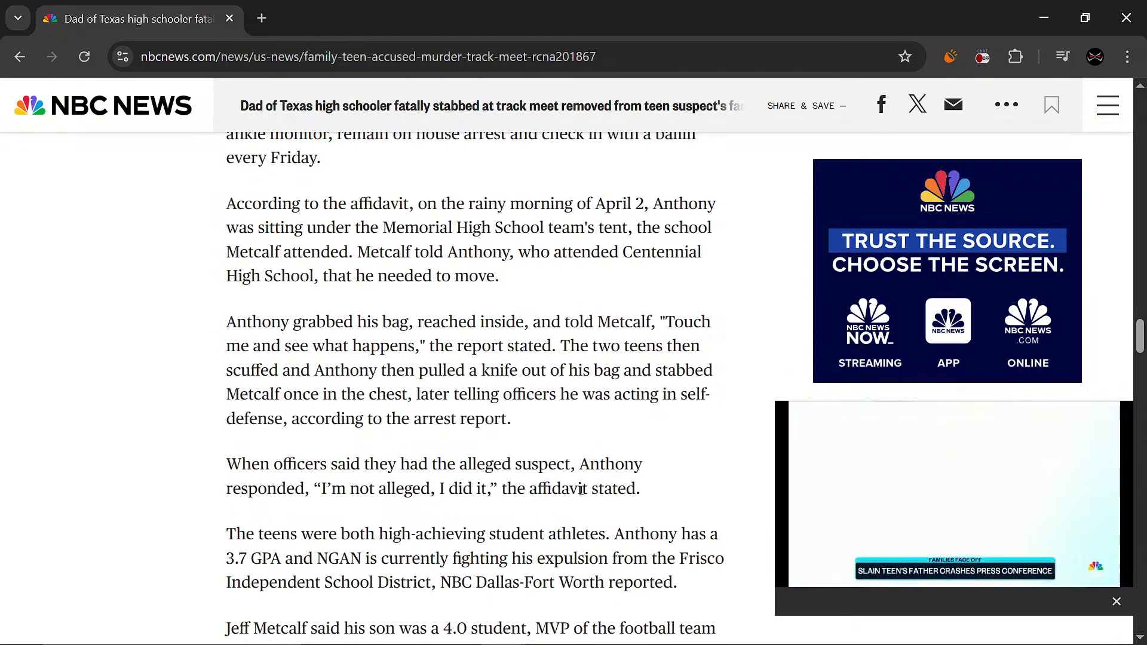
{"action": "scroll", "coordinate": [579, 492], "scroll_direction": "down", "scroll_amount": 1}
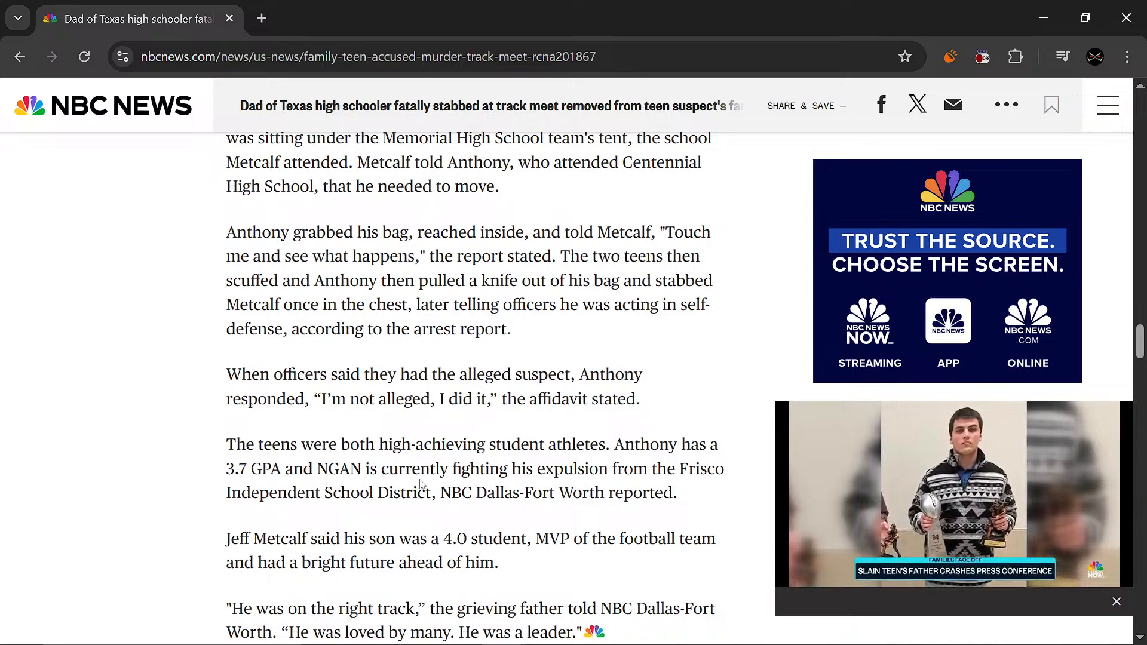
{"action": "scroll", "coordinate": [514, 525], "scroll_direction": "down", "scroll_amount": 1}
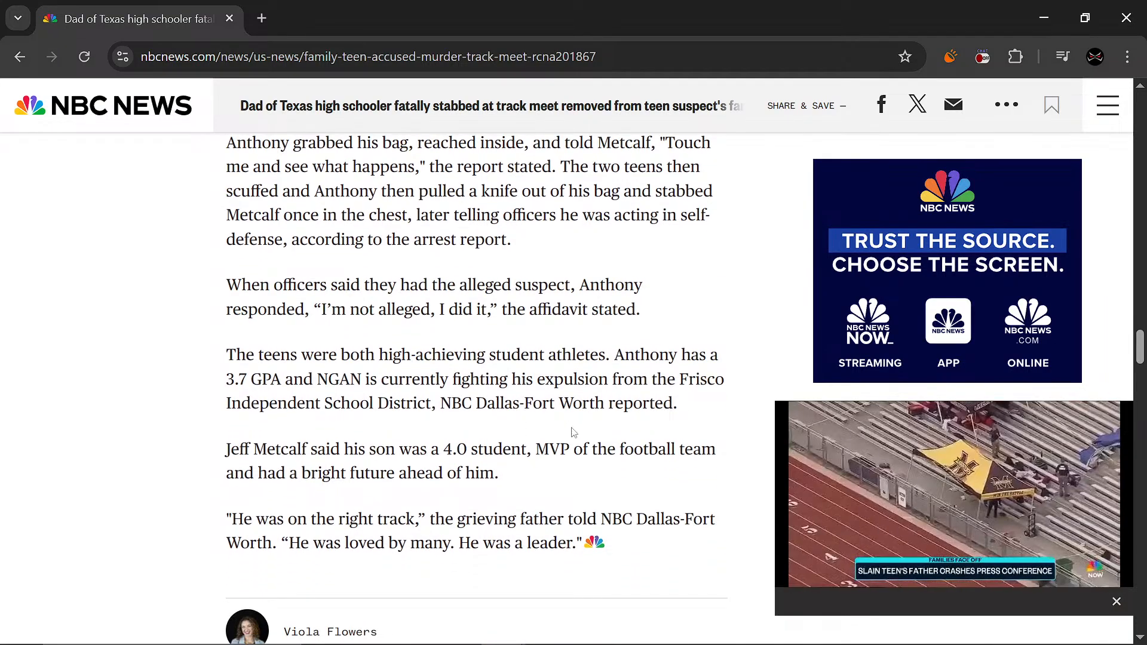
{"action": "scroll", "coordinate": [508, 511], "scroll_direction": "down", "scroll_amount": 2}
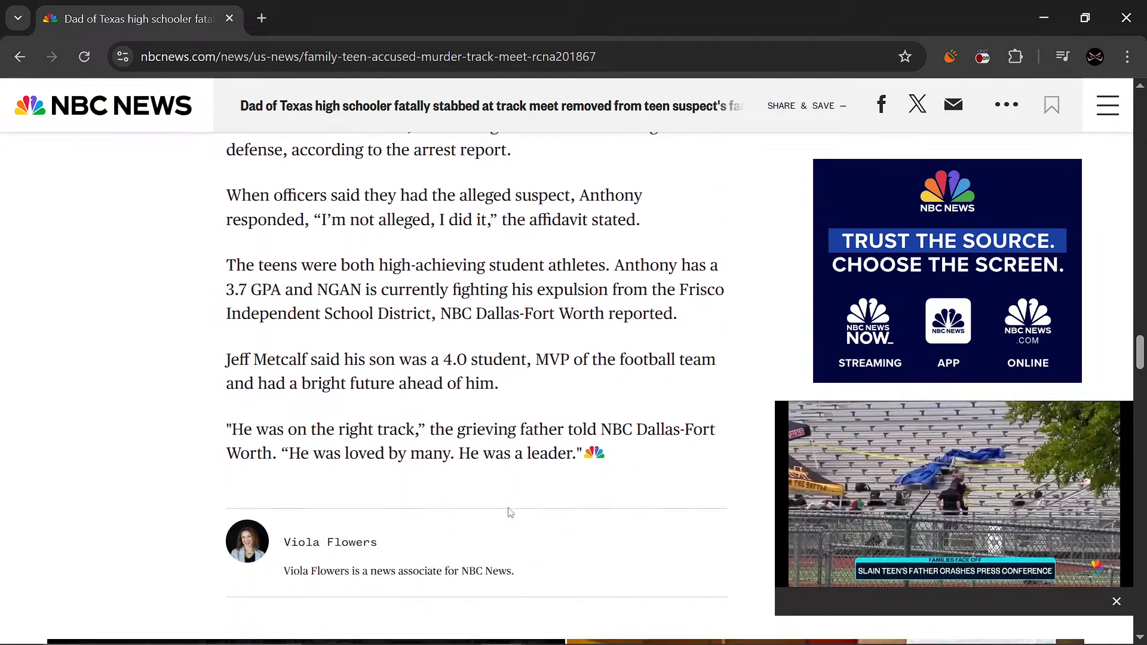
- Close the browser window and return to the Lounge Lizard MIDI notes in REAPER, viewing the full 16 bars
{"action": "scroll", "coordinate": [511, 512], "scroll_direction": "up", "scroll_amount": 5}
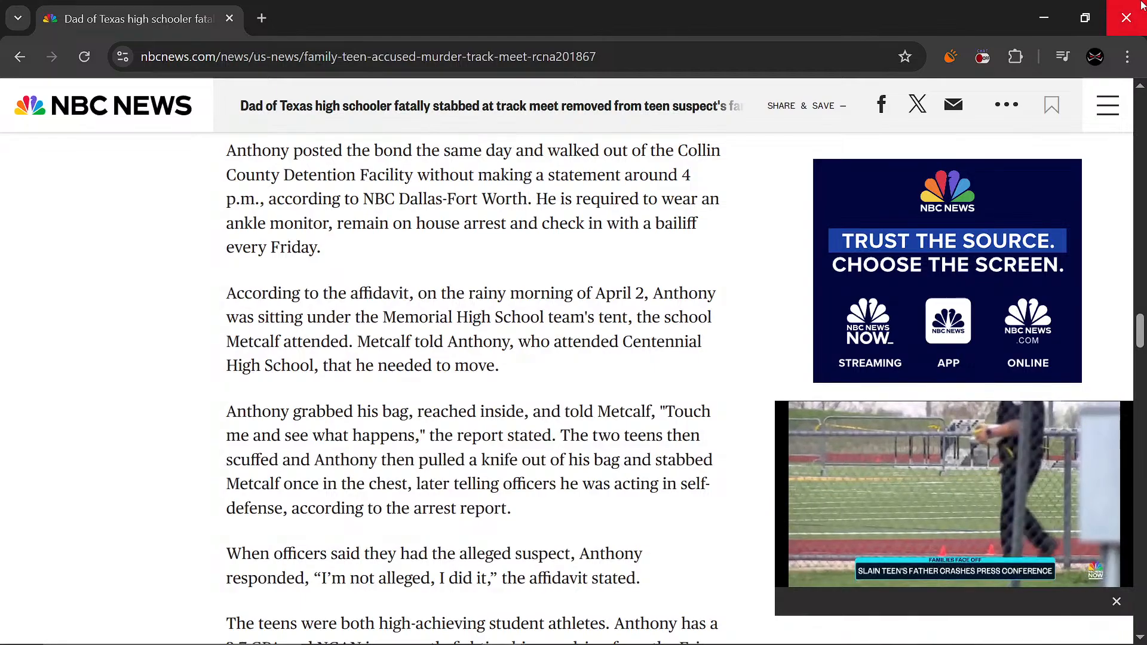
{"action": "left_click", "coordinate": [1126, 18]}
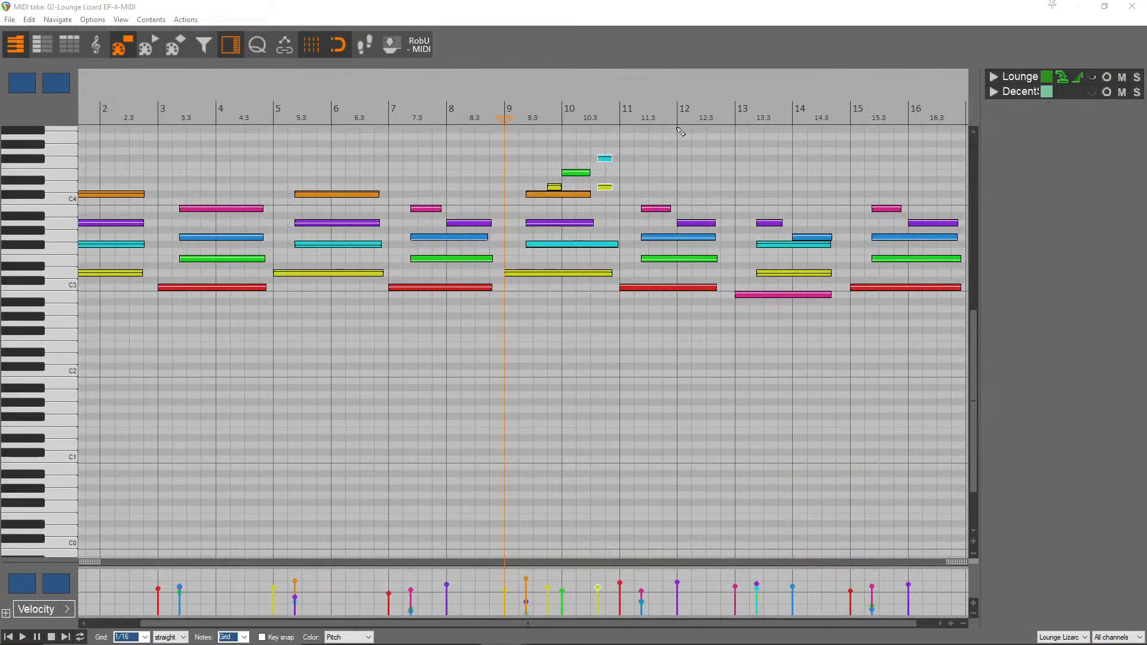
{"action": "scroll", "coordinate": [683, 287], "scroll_direction": "down", "scroll_amount": 1}
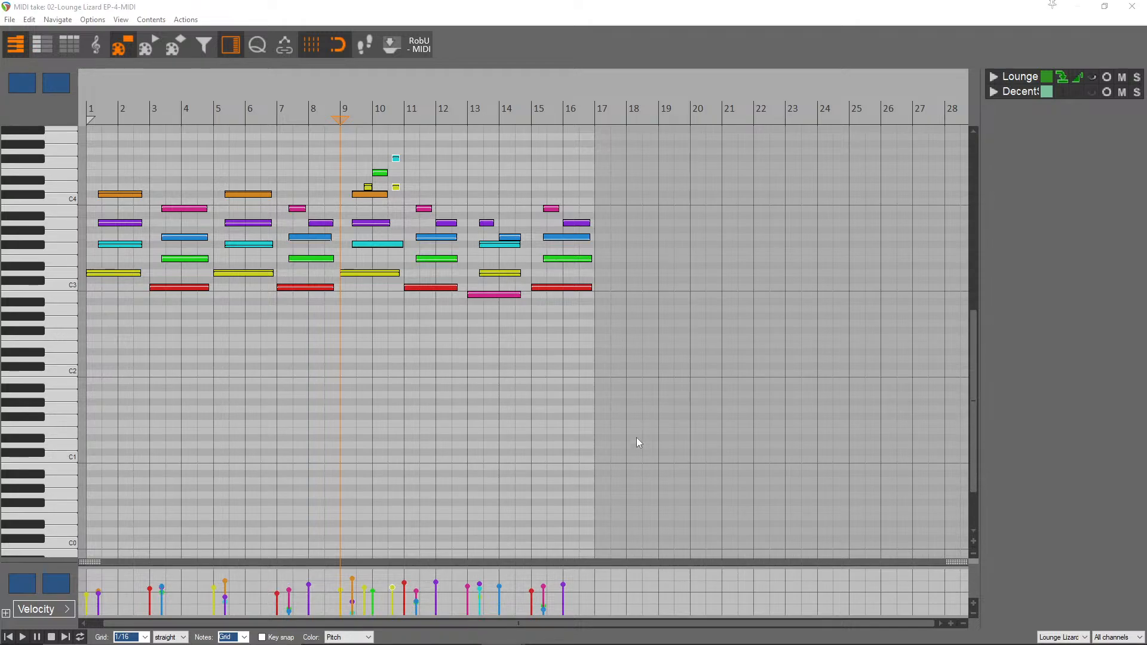
- Examine the Lounge Lizard notes around bars 8 to 10 up close and again over the full 16 bars
{"action": "scroll", "coordinate": [512, 225], "scroll_direction": "up", "scroll_amount": 2}
{"action": "scroll", "coordinate": [482, 289], "scroll_direction": "up", "scroll_amount": 4}
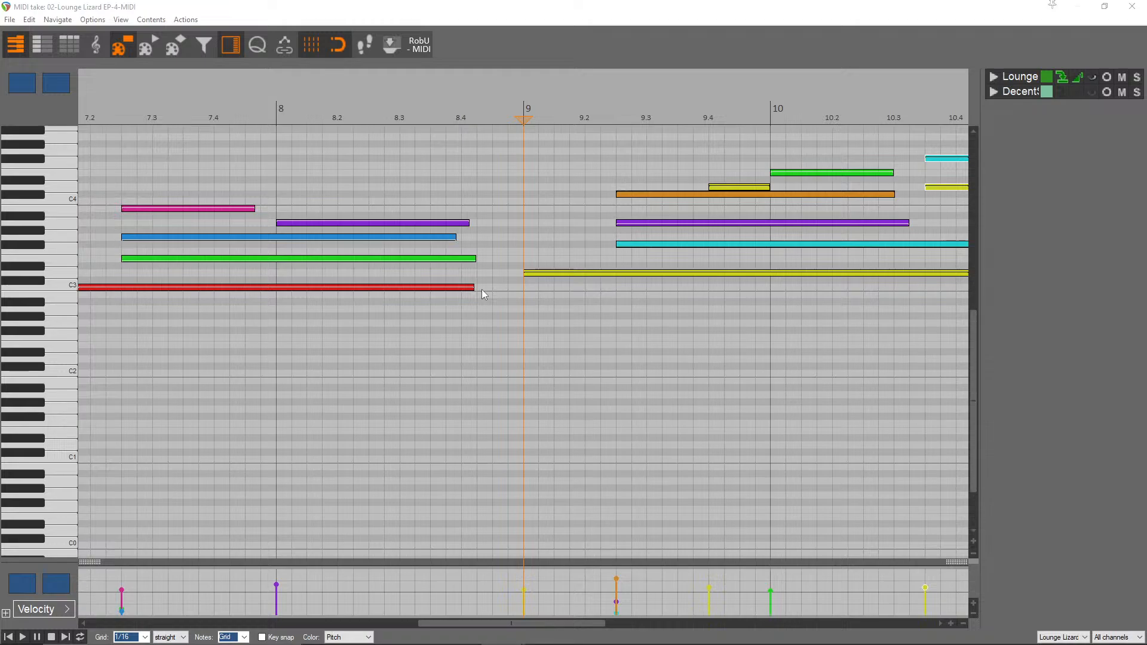
{"action": "scroll", "coordinate": [481, 289], "scroll_direction": "down", "scroll_amount": 2}
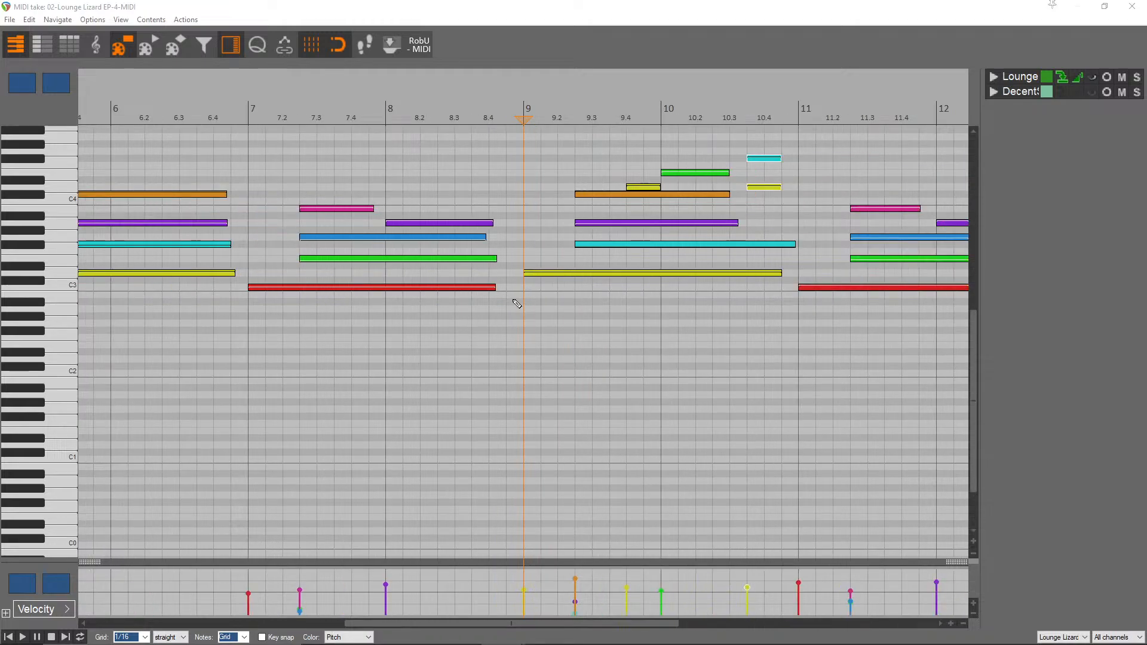
{"action": "scroll", "coordinate": [517, 304], "scroll_direction": "down", "scroll_amount": 5}
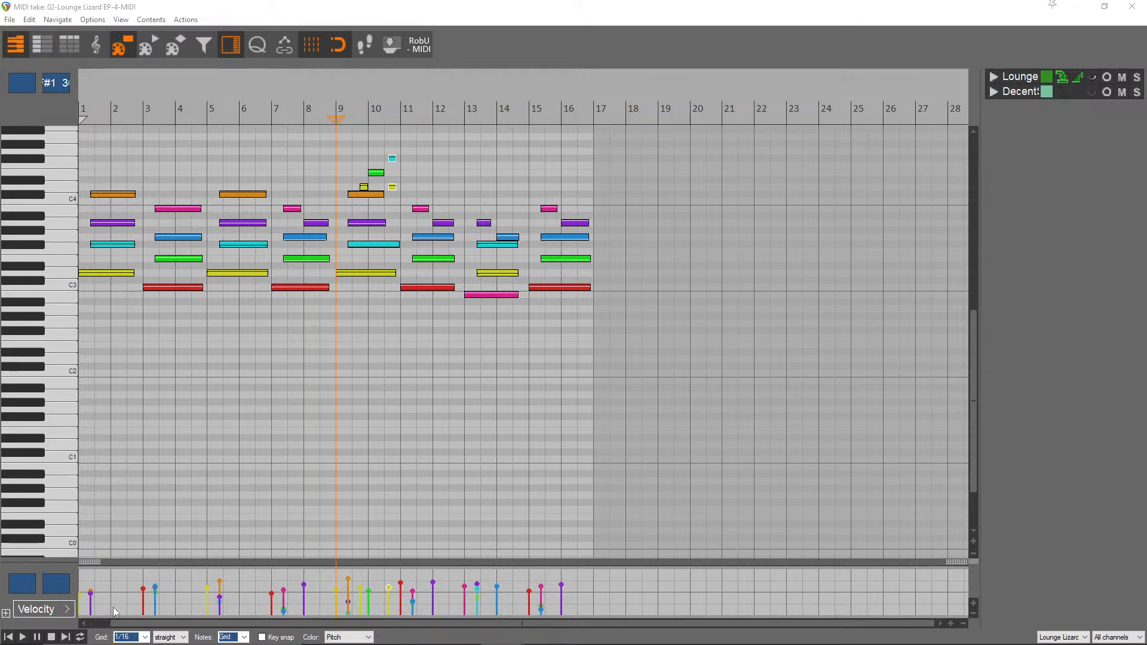
- Return the edit cursor to the start, examine the chords from bar 1 and close the MIDI editor
{"action": "left_click", "coordinate": [9, 639]}
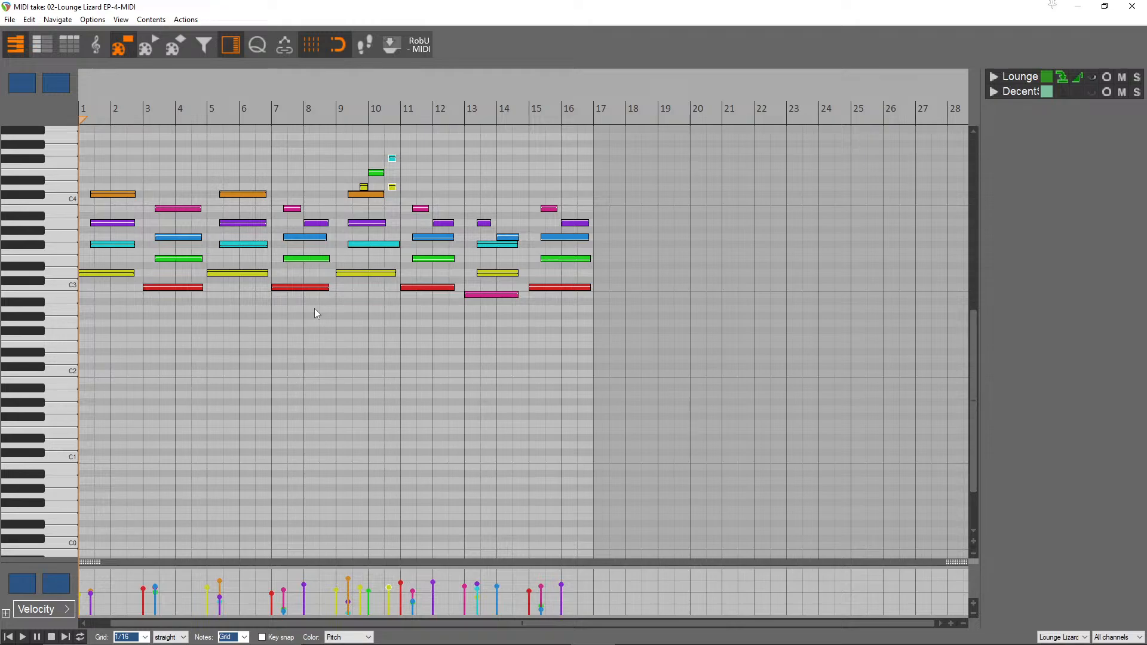
{"action": "scroll", "coordinate": [314, 309], "scroll_direction": "up", "scroll_amount": 3}
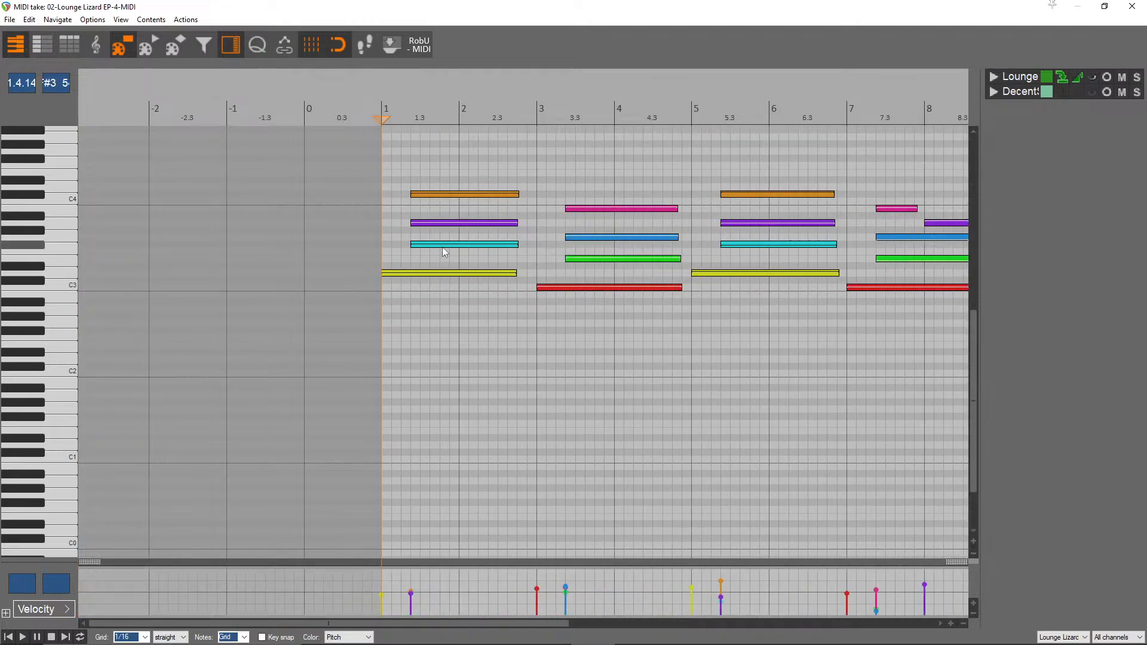
{"action": "scroll", "coordinate": [652, 302], "scroll_direction": "up", "scroll_amount": 2}
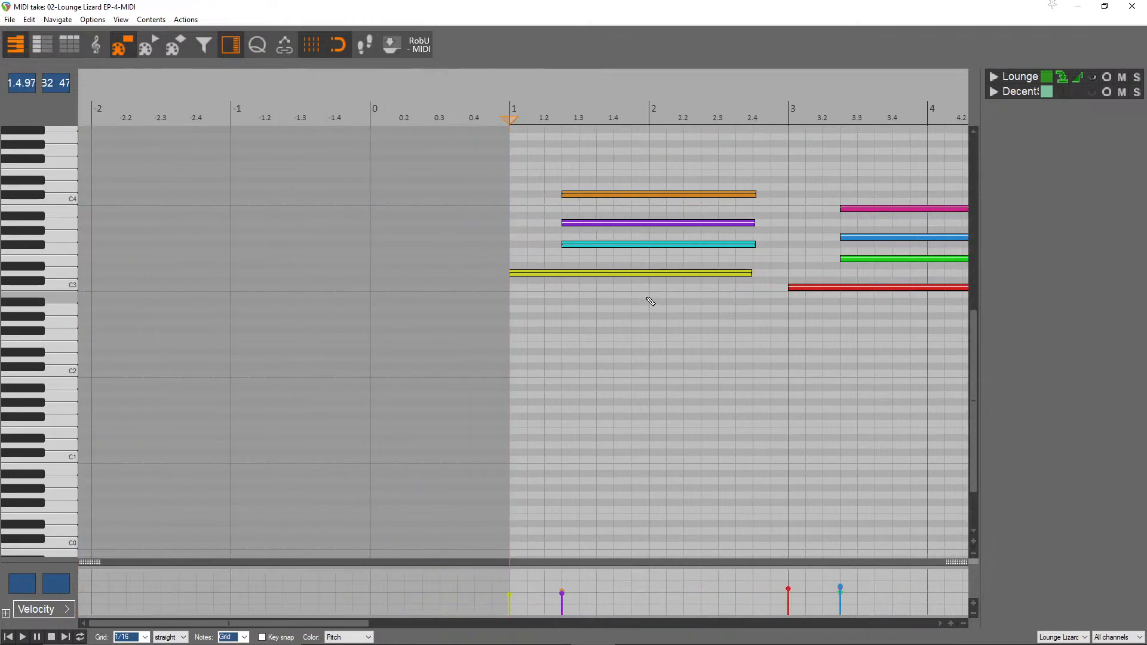
{"action": "scroll", "coordinate": [633, 295], "scroll_direction": "up", "scroll_amount": 3}
{"action": "scroll", "coordinate": [635, 296], "scroll_direction": "down", "scroll_amount": 3}
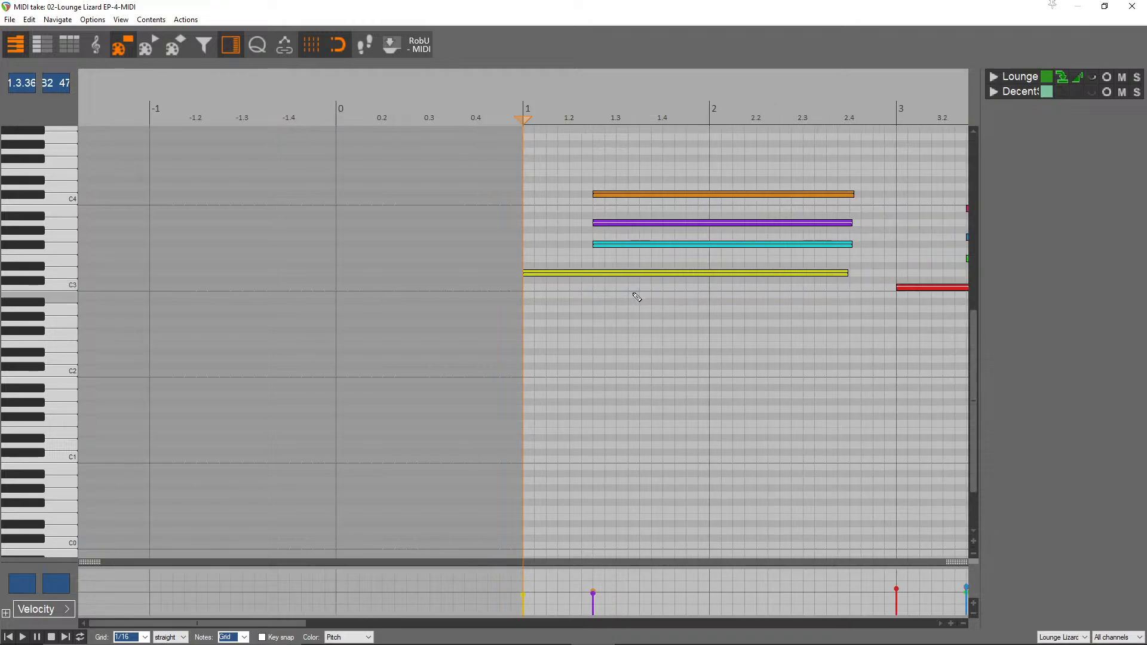
{"action": "scroll", "coordinate": [637, 297], "scroll_direction": "down", "scroll_amount": 3}
{"action": "scroll", "coordinate": [637, 294], "scroll_direction": "up", "scroll_amount": 2}
{"action": "scroll", "coordinate": [637, 292], "scroll_direction": "down", "scroll_amount": 3}
{"action": "scroll", "coordinate": [591, 299], "scroll_direction": "up", "scroll_amount": 1}
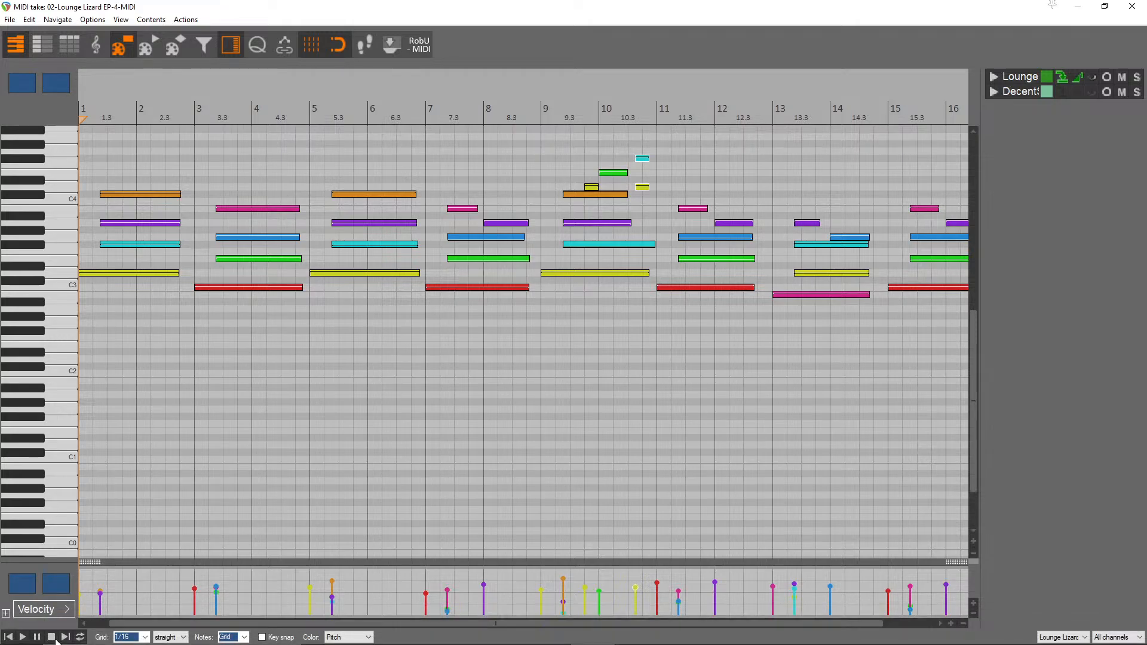
{"action": "left_click", "coordinate": [1133, 6]}
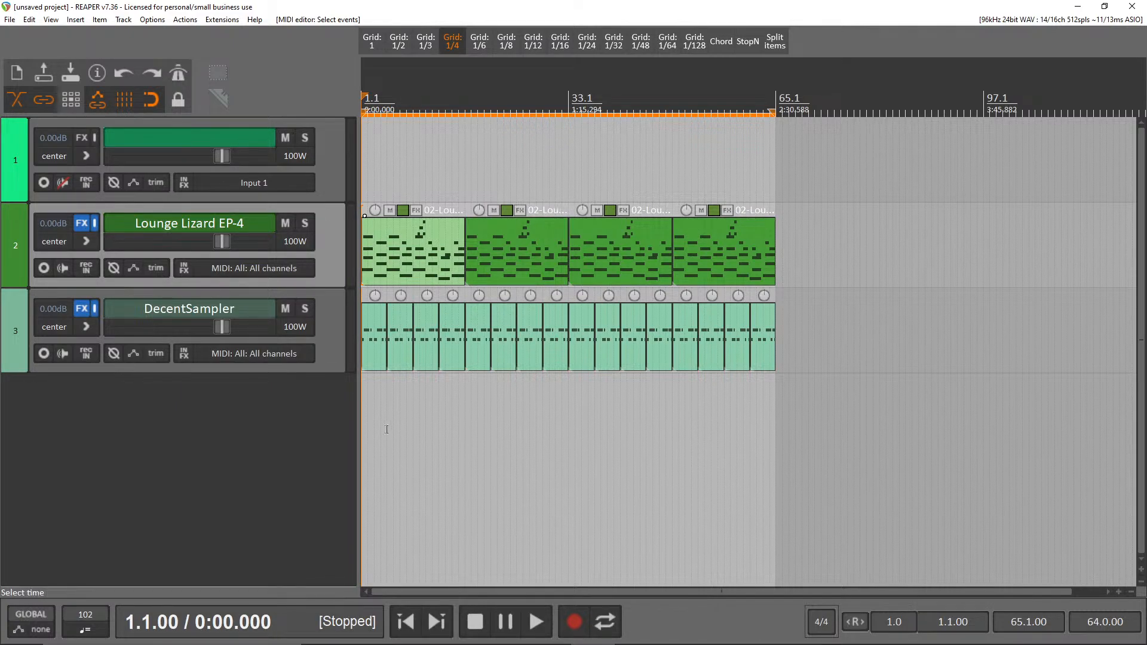
- Try selecting the four Lounge Lizard items together and leave all items in the arrangement deselected
{"action": "left_click_drag", "start_coordinate": [683, 457], "coordinate": [410, 454]}
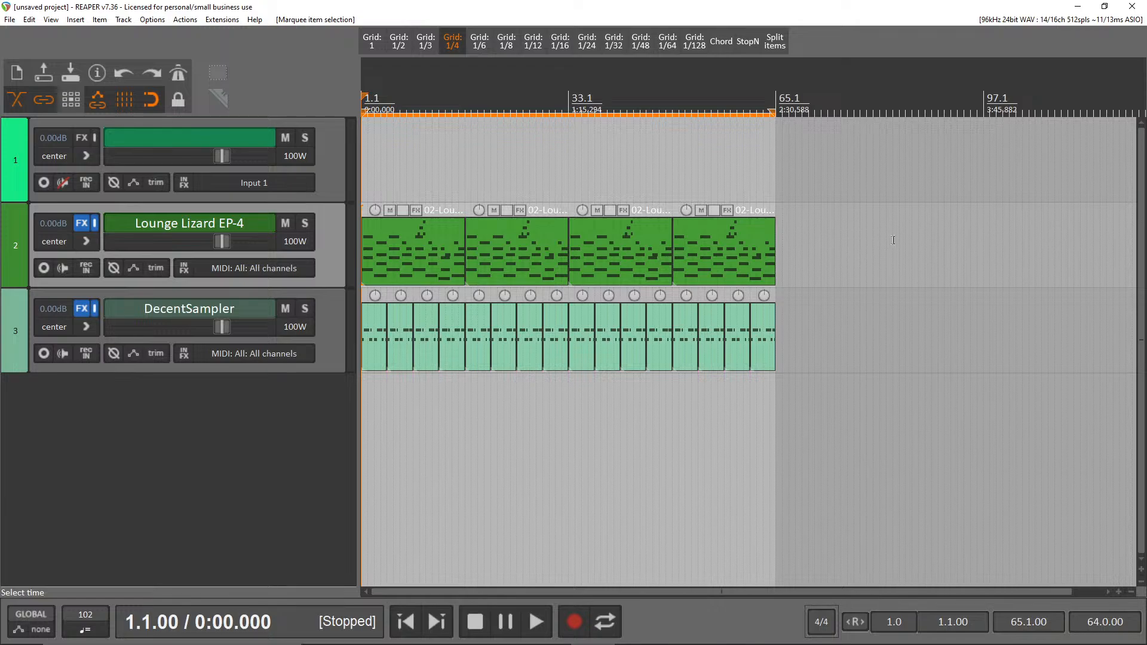
{"action": "left_click_drag", "start_coordinate": [744, 237], "coordinate": [301, 195]}
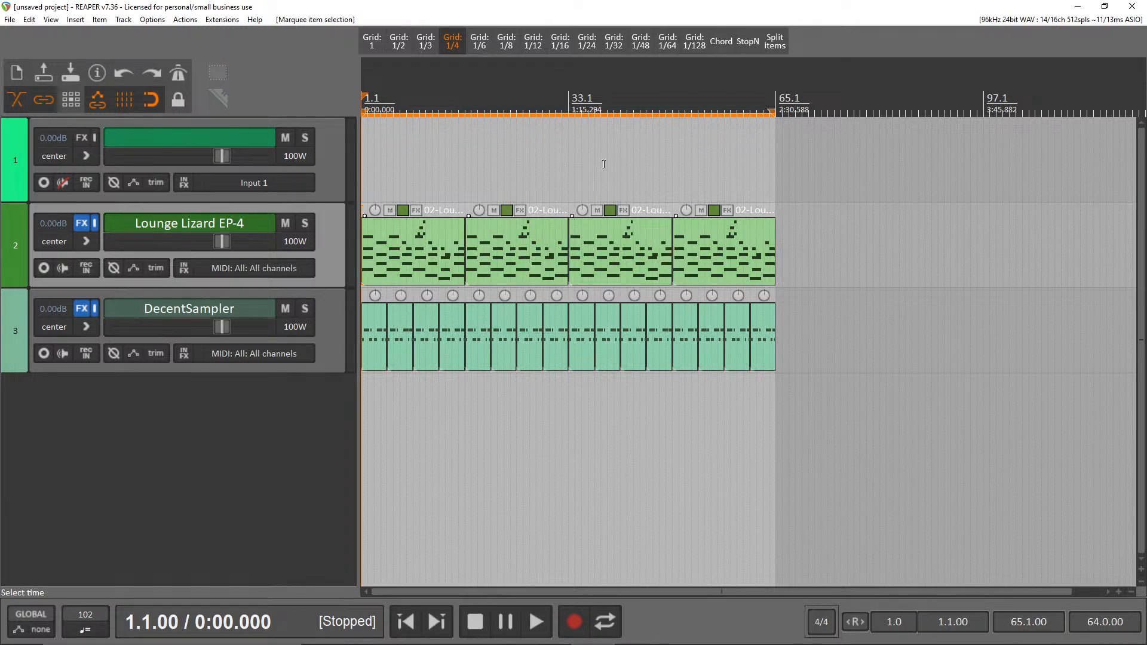
{"action": "left_click_drag", "start_coordinate": [871, 226], "coordinate": [910, 166]}
{"action": "left_click_drag", "start_coordinate": [949, 210], "coordinate": [245, 158]}
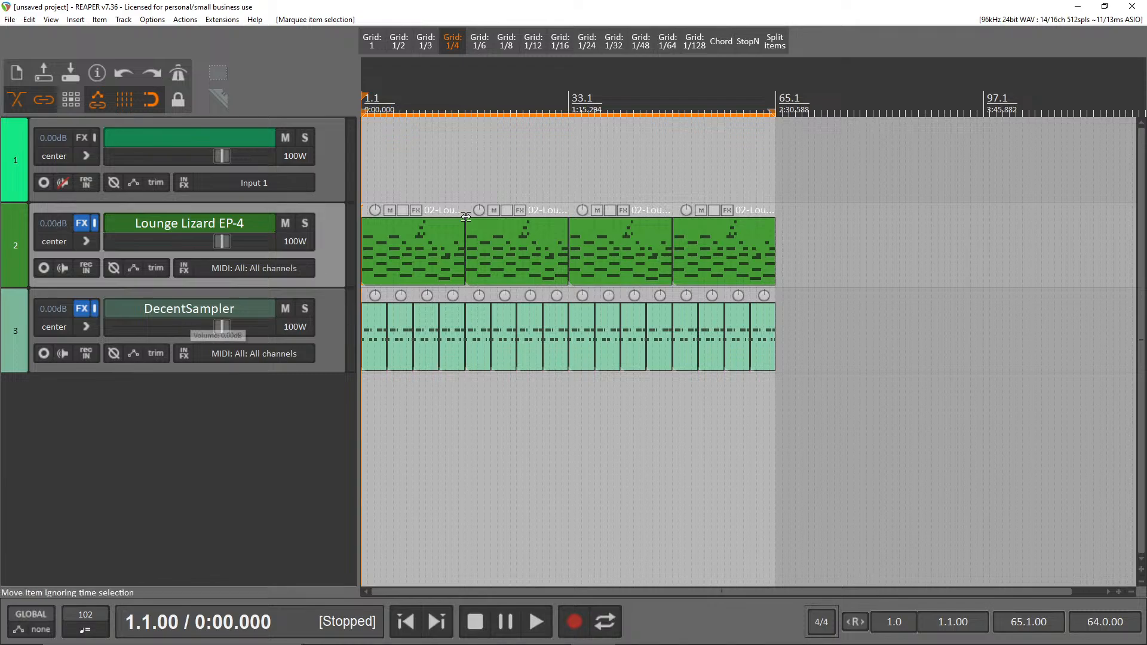
- Place the edit cursor at bar 17 and examine the transition between the first and second Lounge Lizard items
{"action": "scroll", "coordinate": [453, 163], "scroll_direction": "up", "scroll_amount": 3}
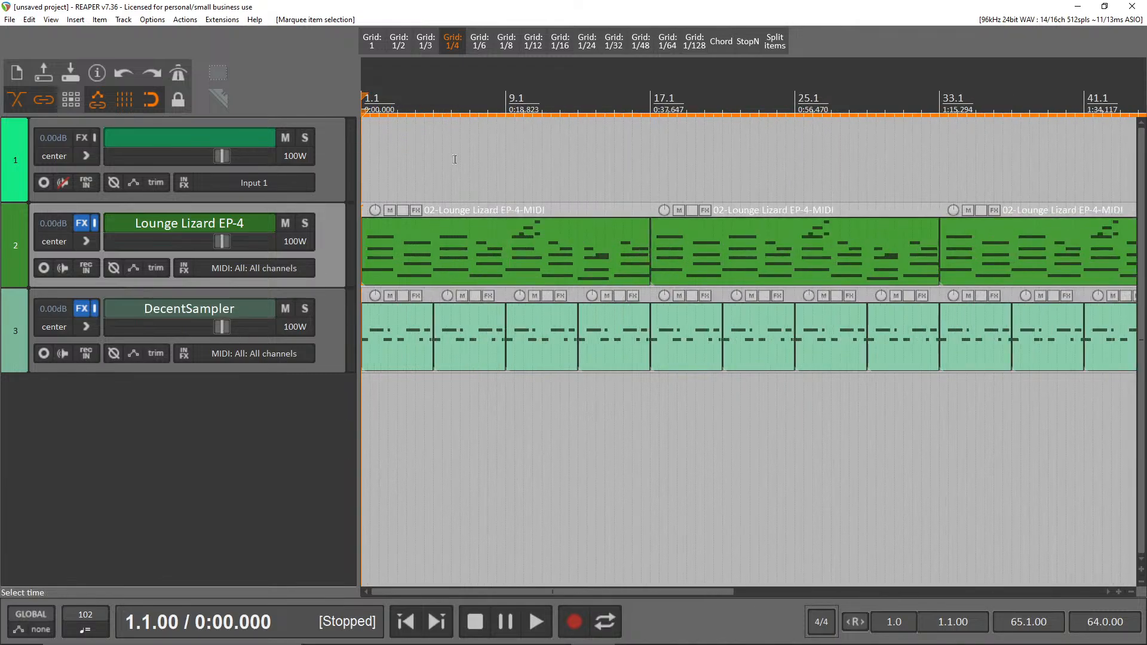
{"action": "left_click", "coordinate": [650, 108]}
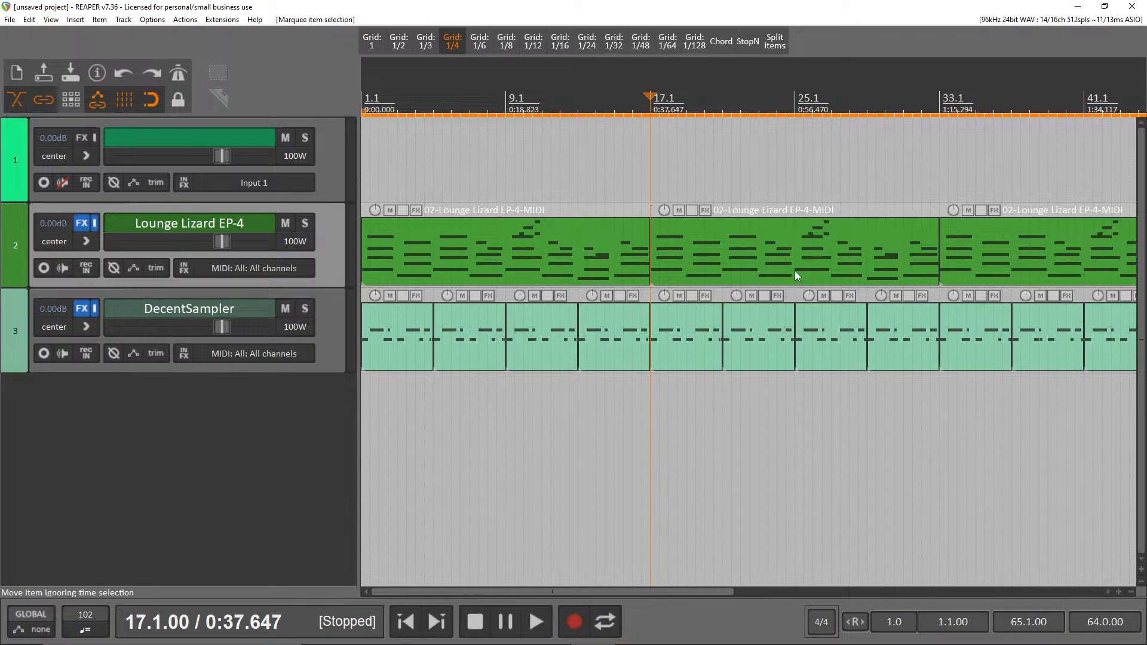
{"action": "scroll", "coordinate": [796, 275], "scroll_direction": "down", "scroll_amount": 3}
{"action": "scroll", "coordinate": [796, 276], "scroll_direction": "up", "scroll_amount": 3}
{"action": "scroll", "coordinate": [613, 201], "scroll_direction": "up", "scroll_amount": 4}
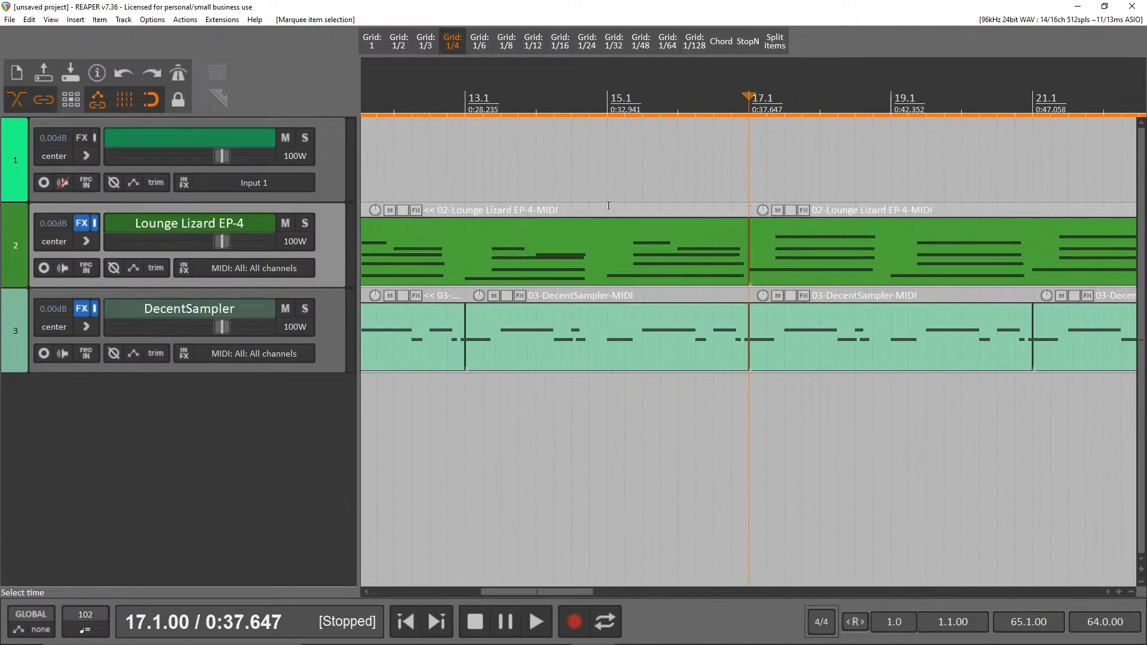
{"action": "scroll", "coordinate": [608, 206], "scroll_direction": "down", "scroll_amount": 4}
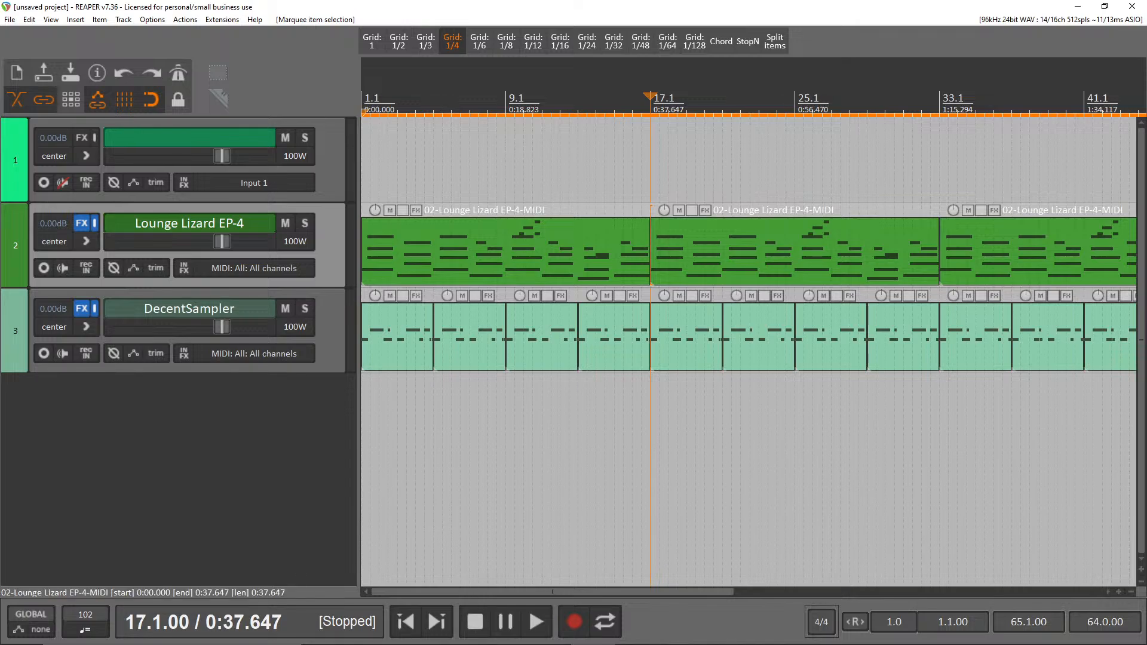
- Play the arrangement from the start through to about bar 58 and stop playback
{"action": "left_click", "coordinate": [399, 622]}
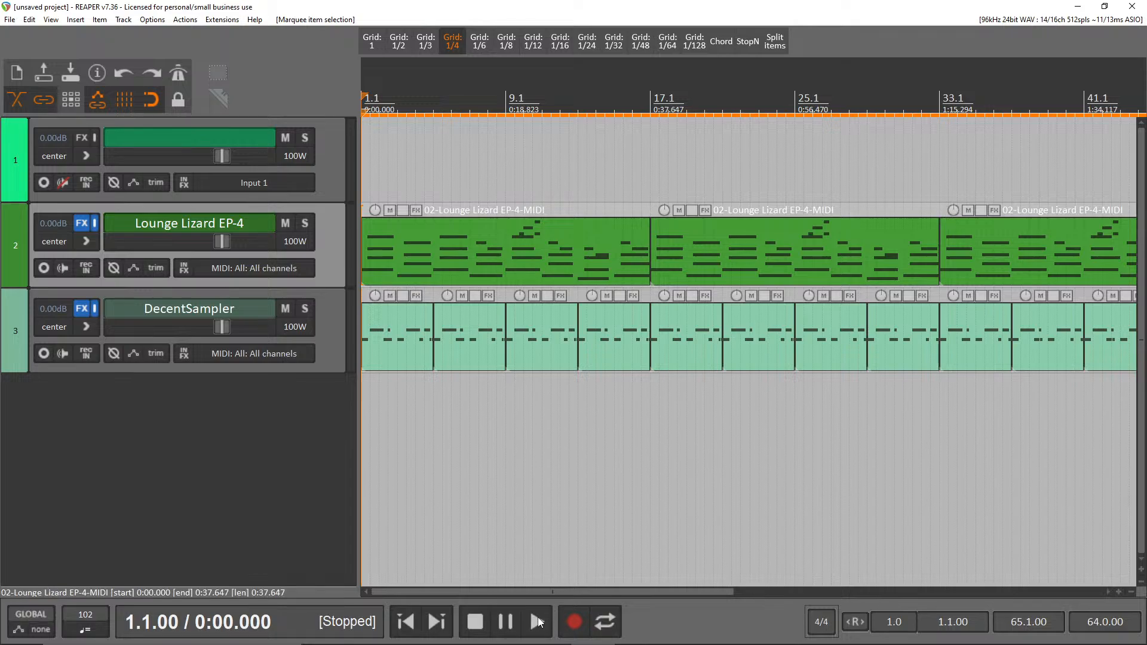
{"action": "left_click", "coordinate": [538, 622]}
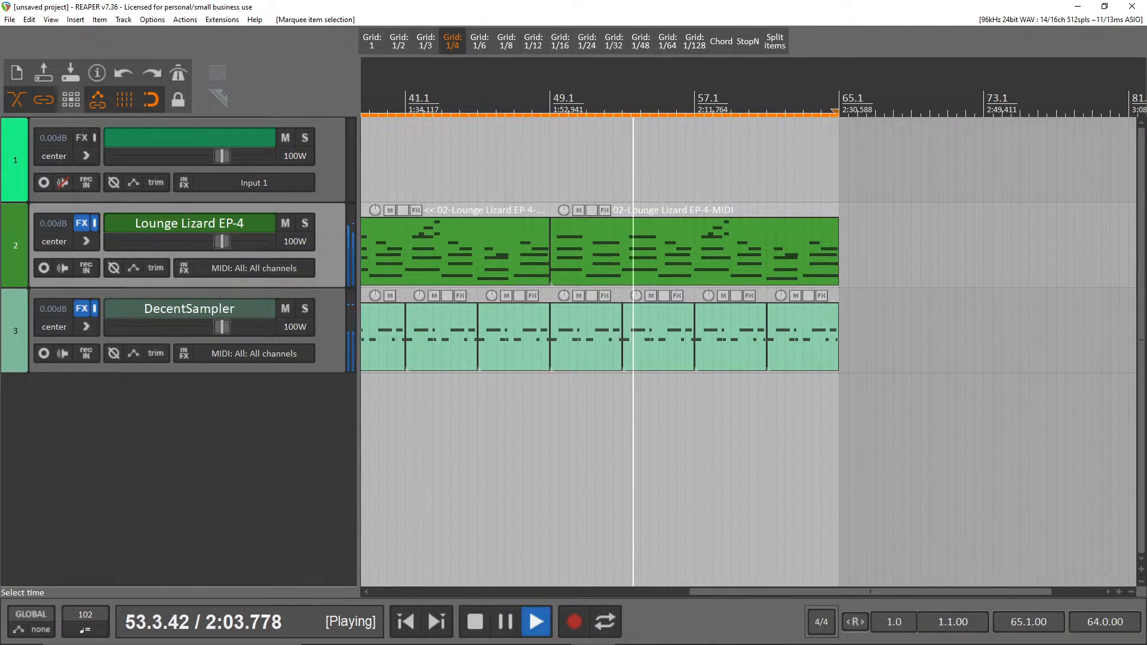
{"action": "mouse_move", "coordinate": [732, 644]}
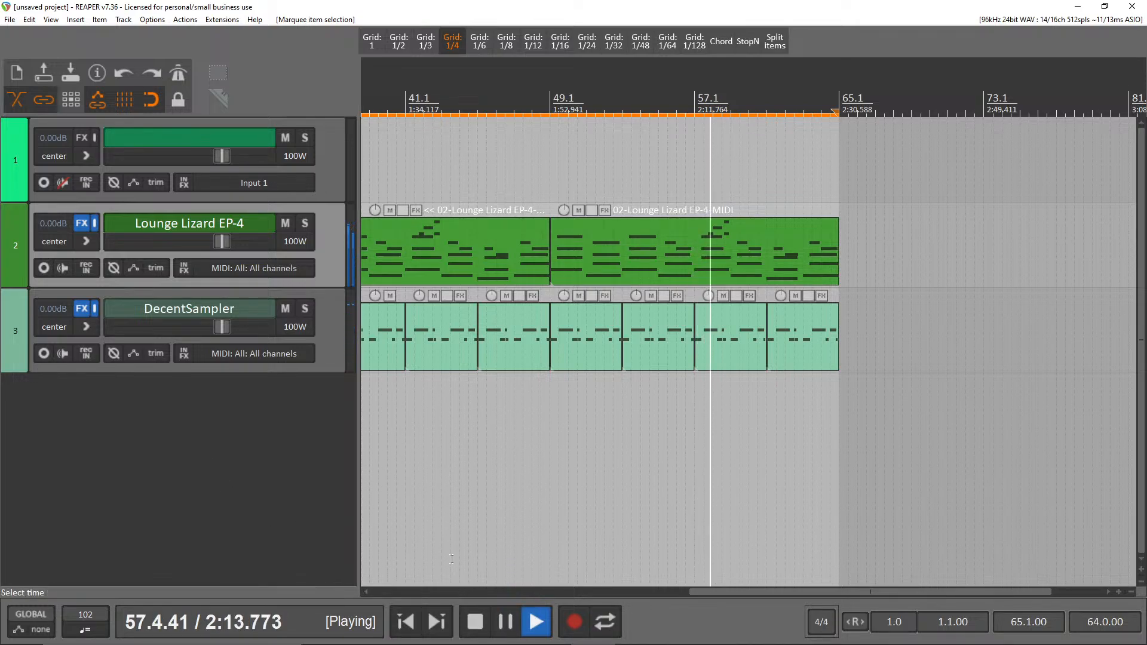
{"action": "left_click", "coordinate": [475, 621]}
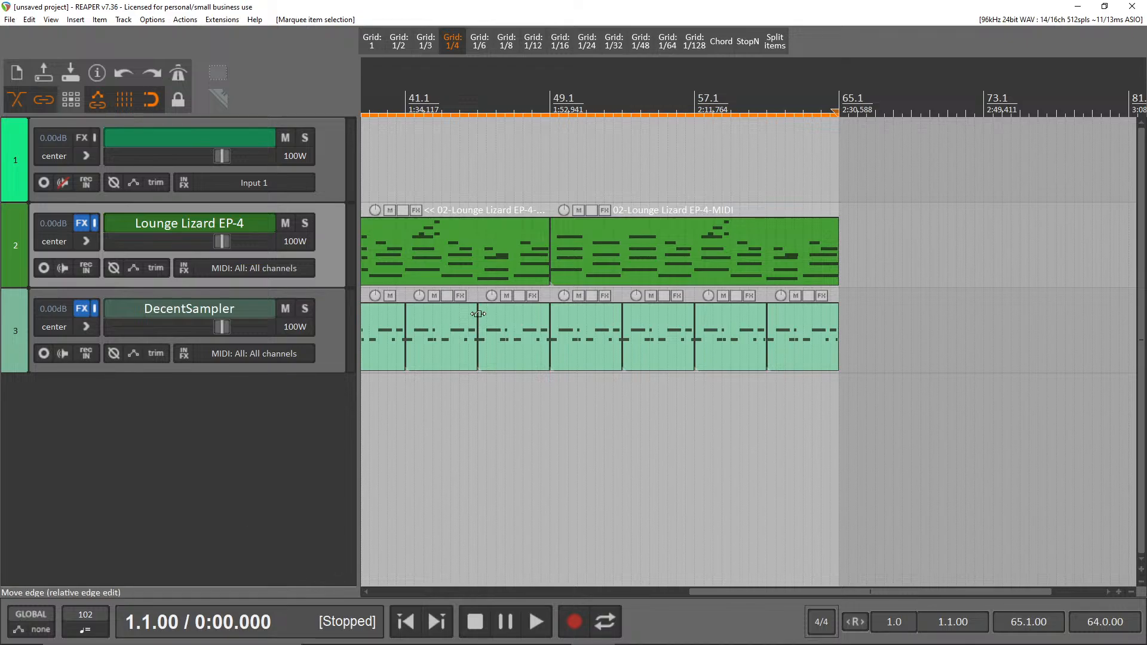
- Insert a track from the Pro 800 Midi template below DecentSampler and arm it for recording
{"action": "scroll", "coordinate": [490, 297], "scroll_direction": "down", "scroll_amount": 2}
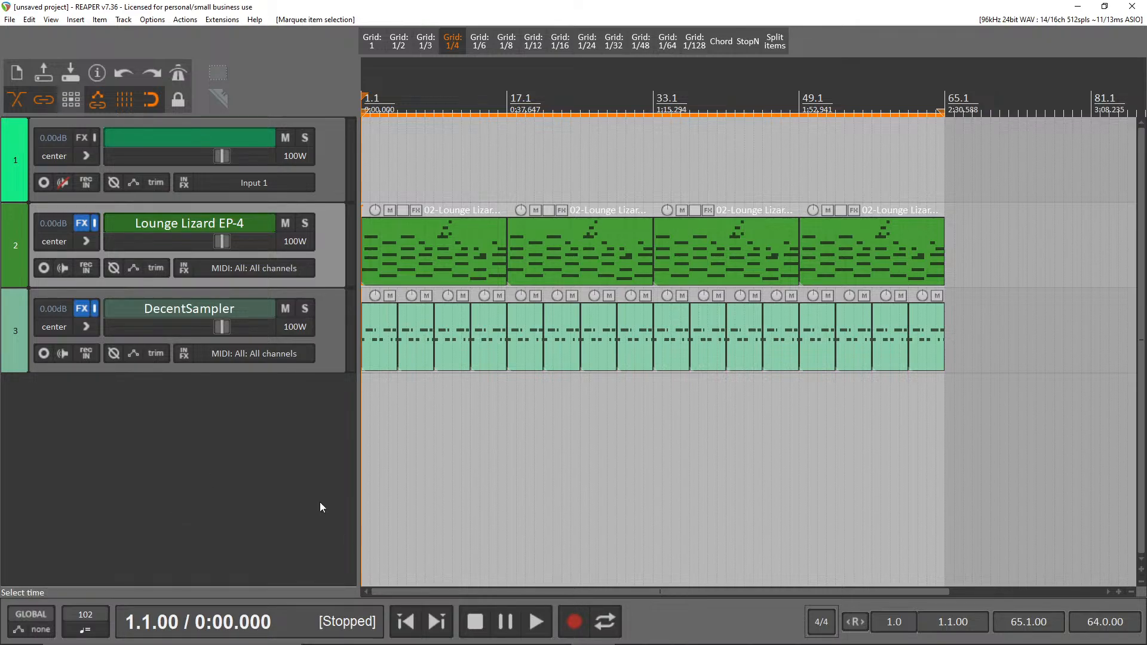
{"action": "right_click", "coordinate": [45, 457]}
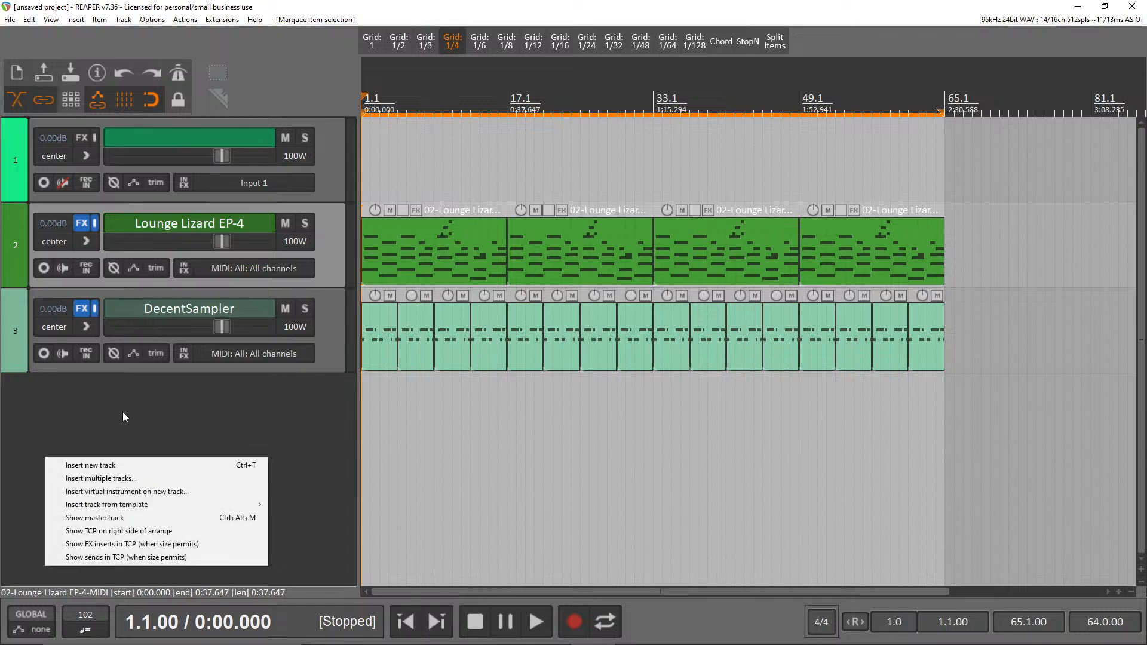
{"action": "mouse_move", "coordinate": [221, 506]}
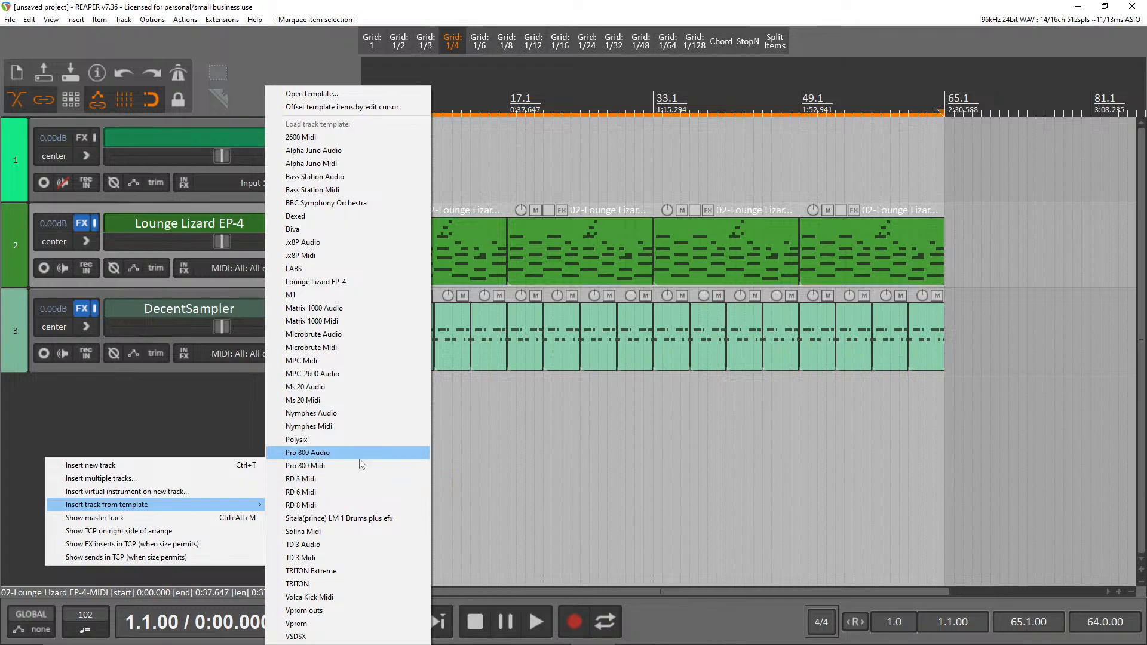
{"action": "left_click", "coordinate": [315, 466]}
{"action": "left_click_drag", "start_coordinate": [335, 343], "coordinate": [46, 525]}
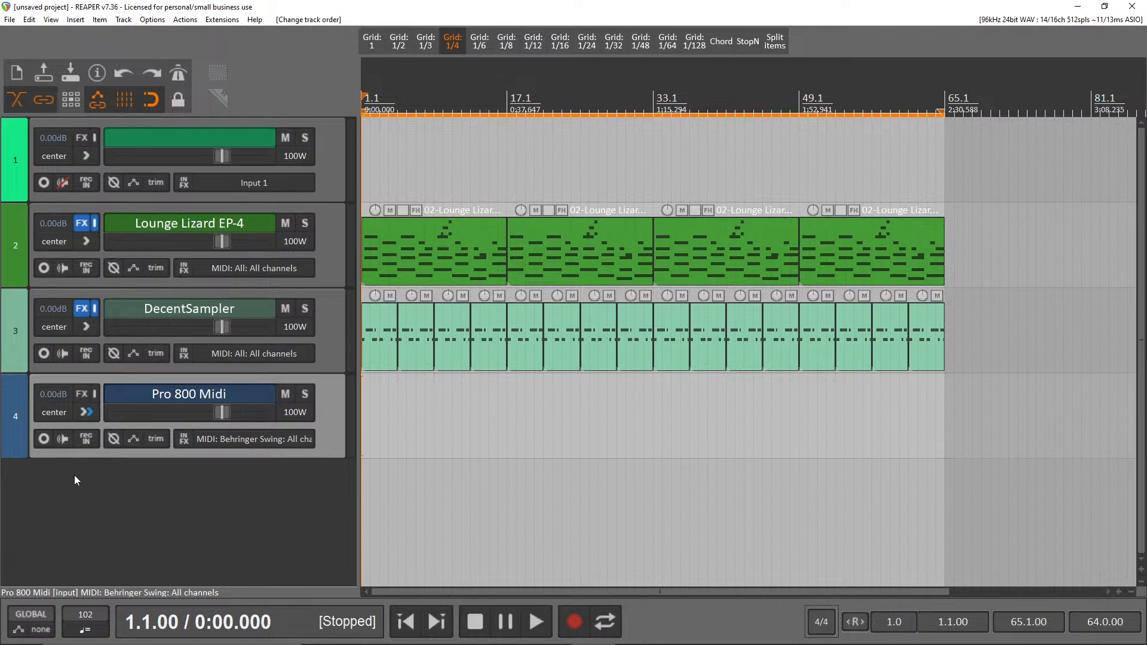
{"action": "left_click", "coordinate": [43, 439]}
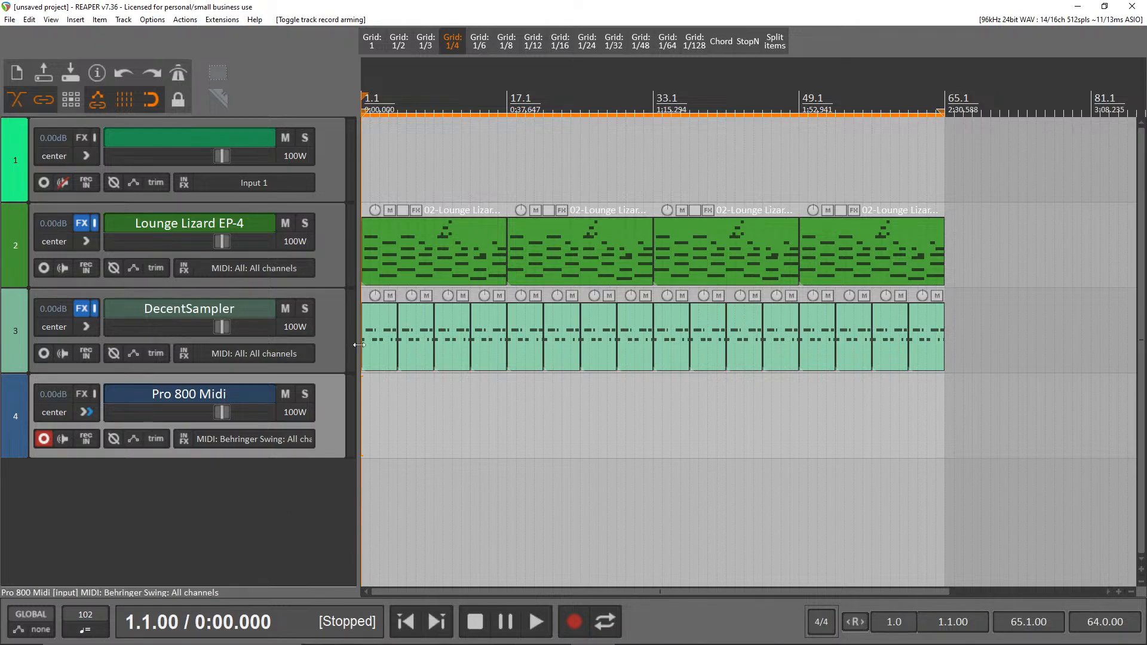
- Review the arrangement's 16-bar sections, placing the edit cursor at bar 17 and finally at bar 33
{"action": "scroll", "coordinate": [673, 407], "scroll_direction": "up", "scroll_amount": 3}
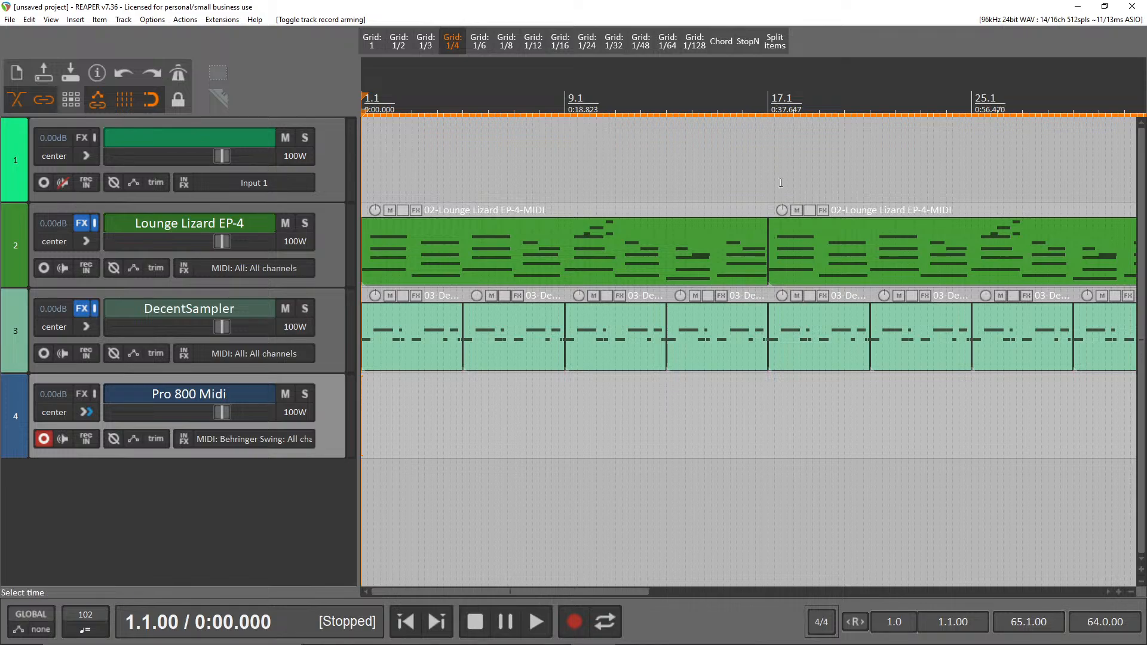
{"action": "scroll", "coordinate": [673, 407], "scroll_direction": "down", "scroll_amount": 3}
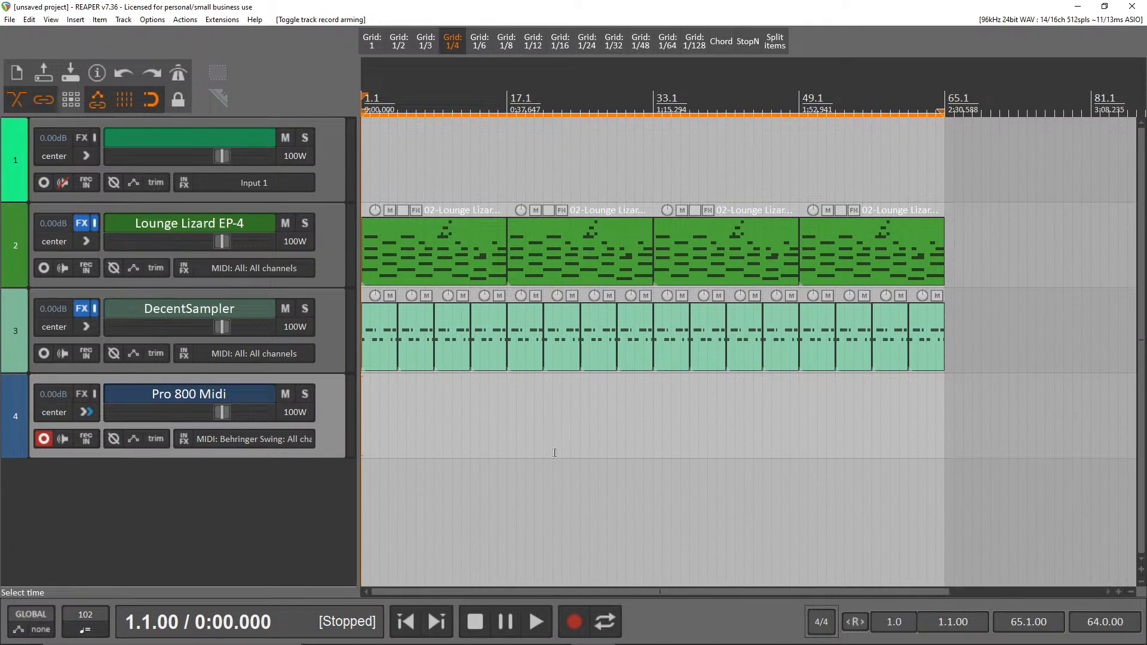
{"action": "scroll", "coordinate": [554, 453], "scroll_direction": "up", "scroll_amount": 1}
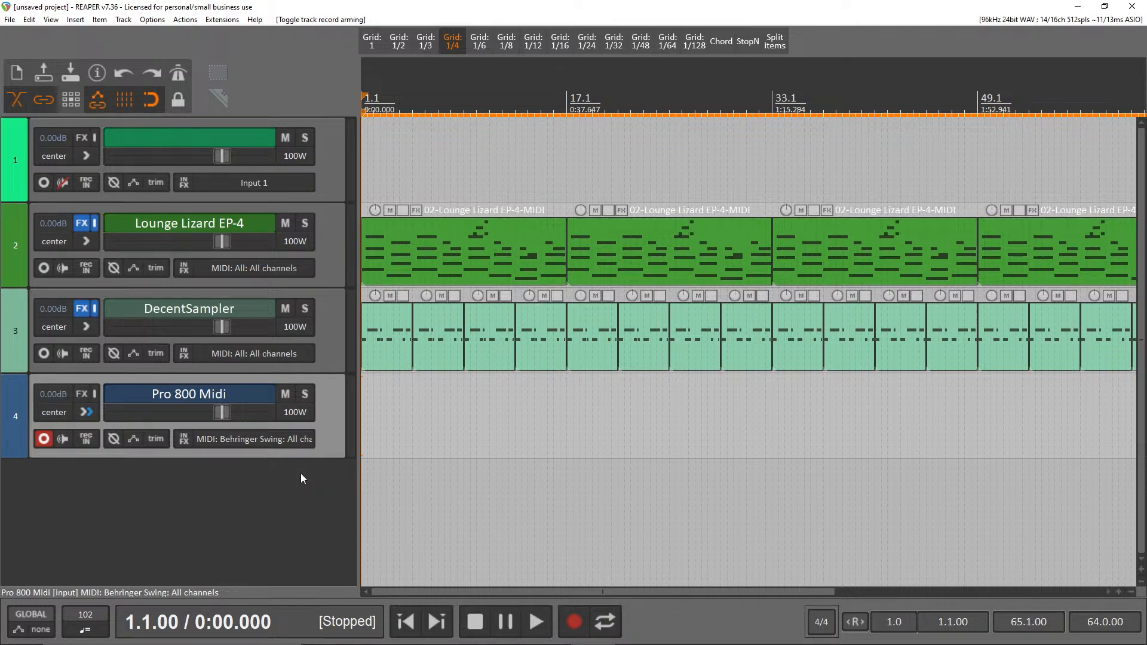
{"action": "scroll", "coordinate": [633, 302], "scroll_direction": "down", "scroll_amount": 5}
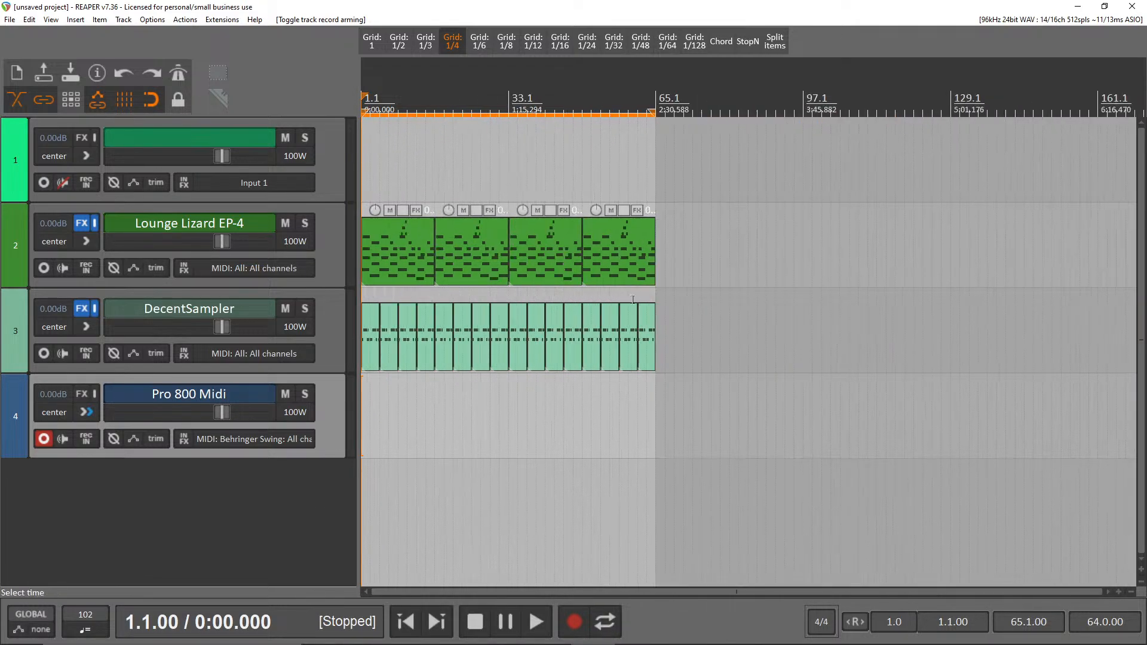
{"action": "scroll", "coordinate": [633, 300], "scroll_direction": "up", "scroll_amount": 7}
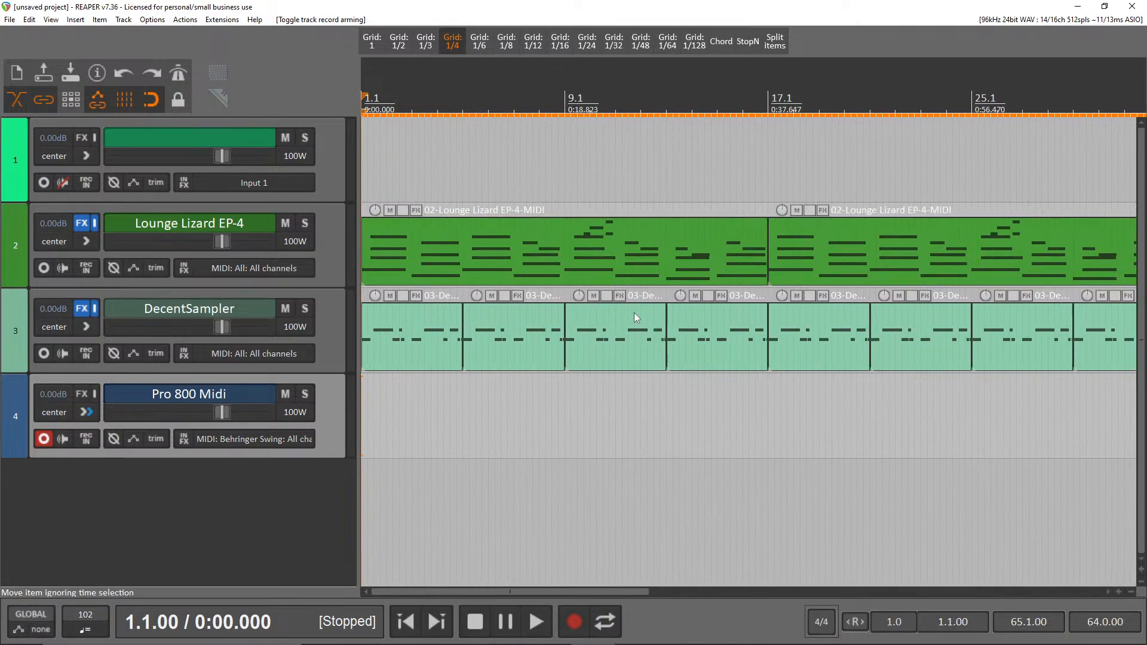
{"action": "left_click", "coordinate": [772, 107]}
{"action": "left_click", "coordinate": [767, 107]}
{"action": "scroll", "coordinate": [828, 247], "scroll_direction": "down", "scroll_amount": 3}
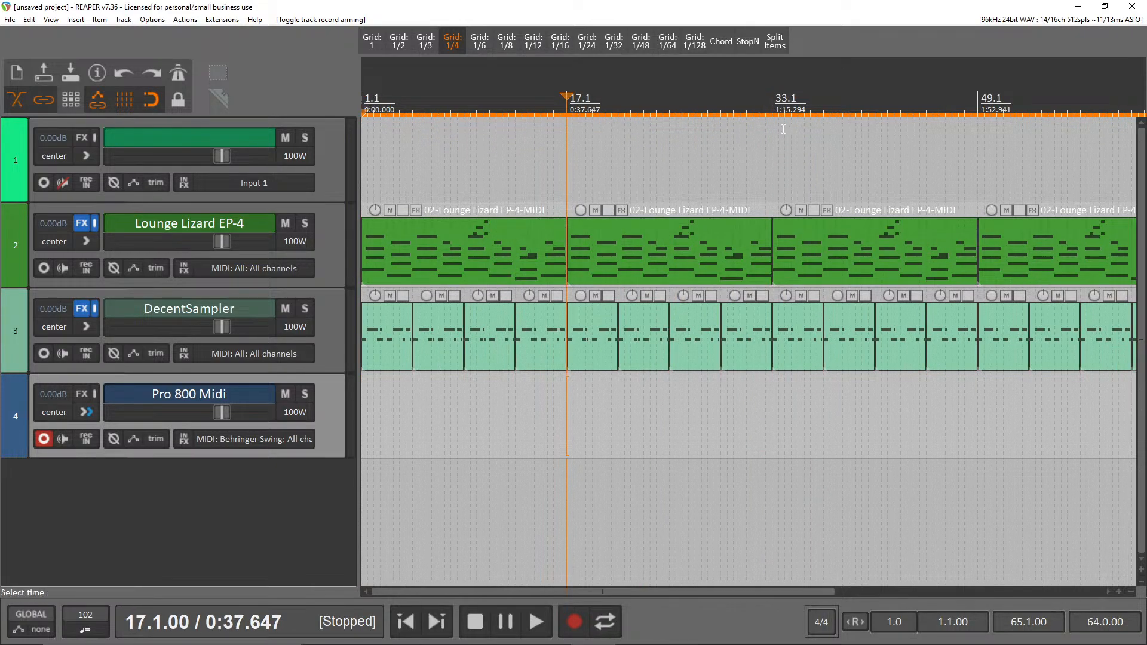
{"action": "left_click", "coordinate": [773, 109]}
{"action": "scroll", "coordinate": [885, 377], "scroll_direction": "down", "scroll_amount": 2}
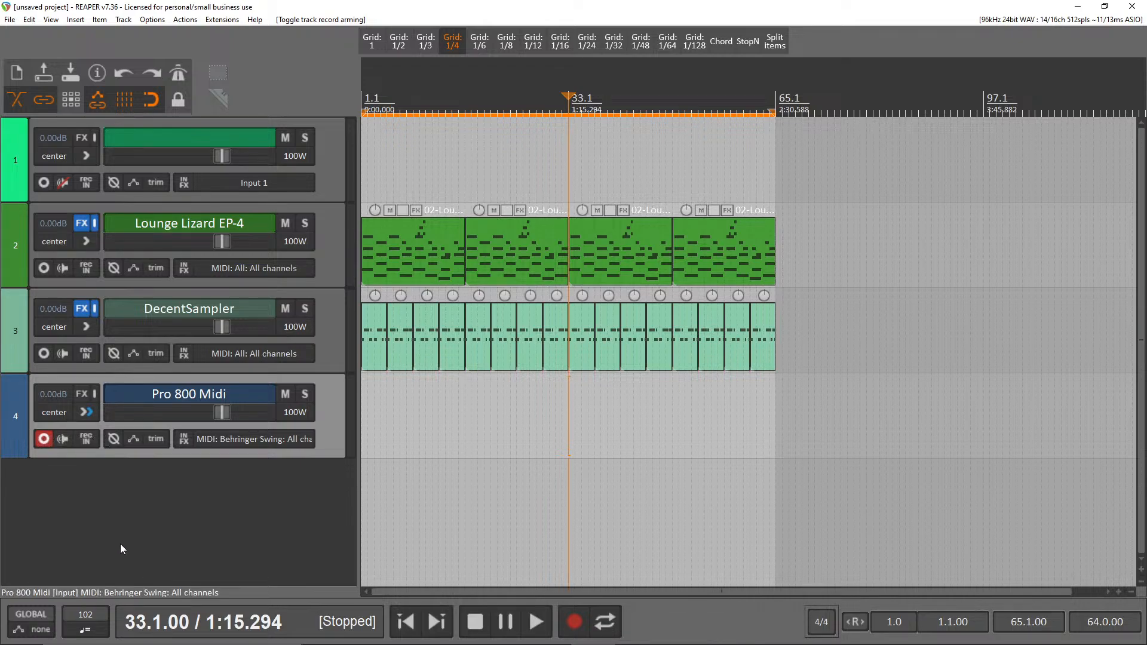
- Disarm recording on the Pro 800 Midi track
{"action": "left_click_drag", "start_coordinate": [923, 438], "coordinate": [474, 380]}
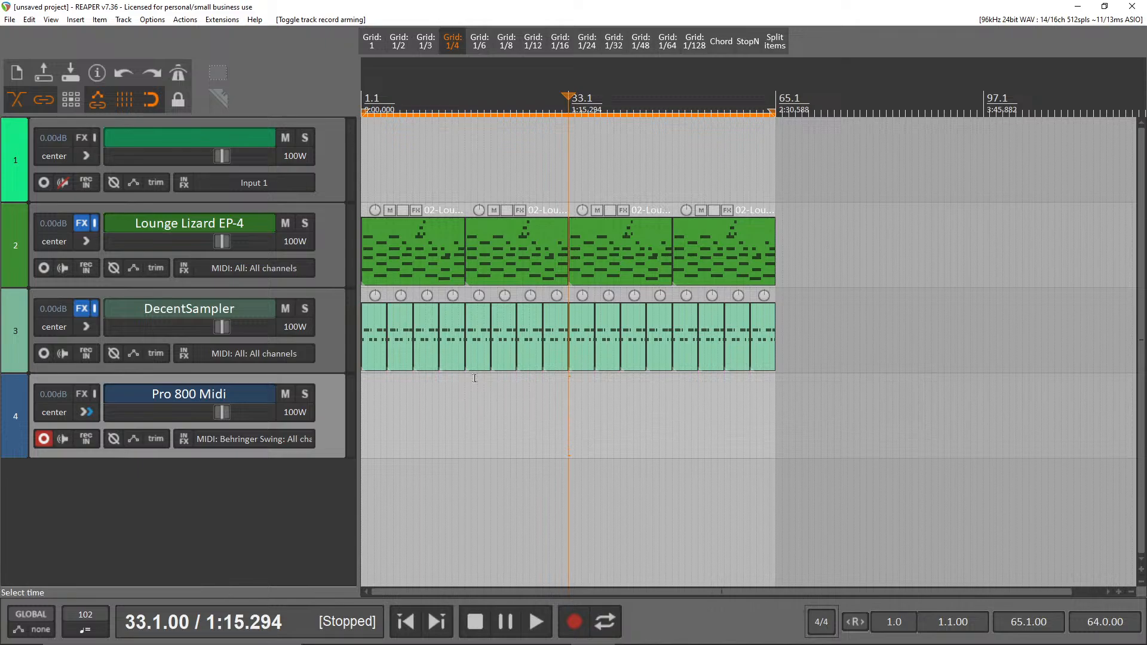
{"action": "scroll", "coordinate": [621, 430], "scroll_direction": "up", "scroll_amount": 3}
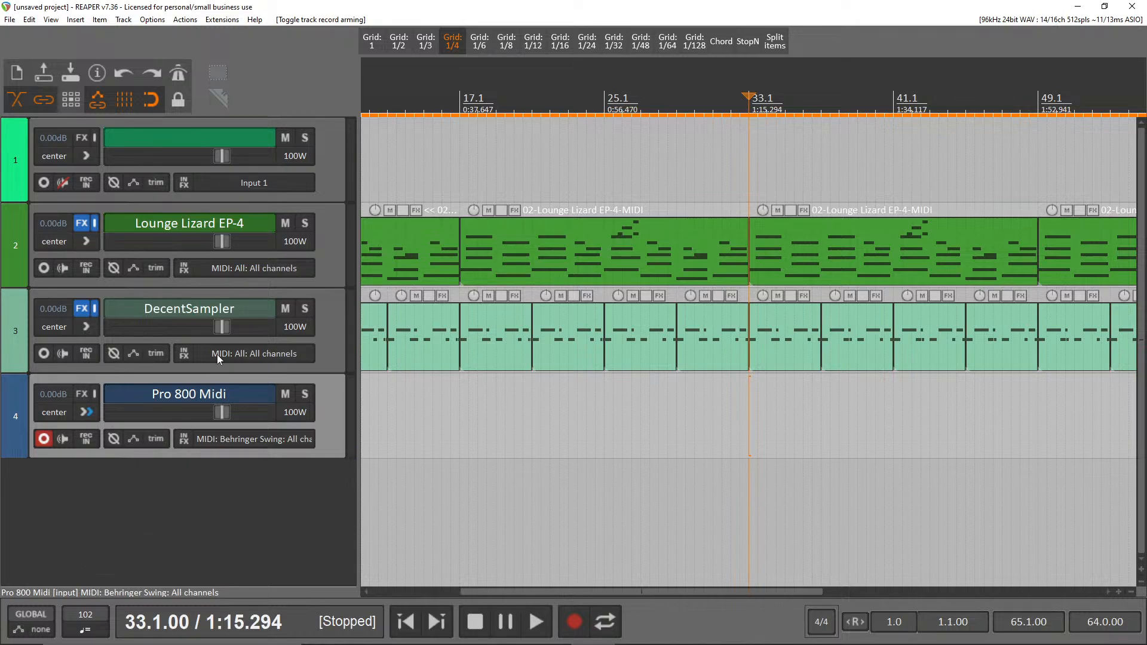
{"action": "left_click", "coordinate": [44, 439]}
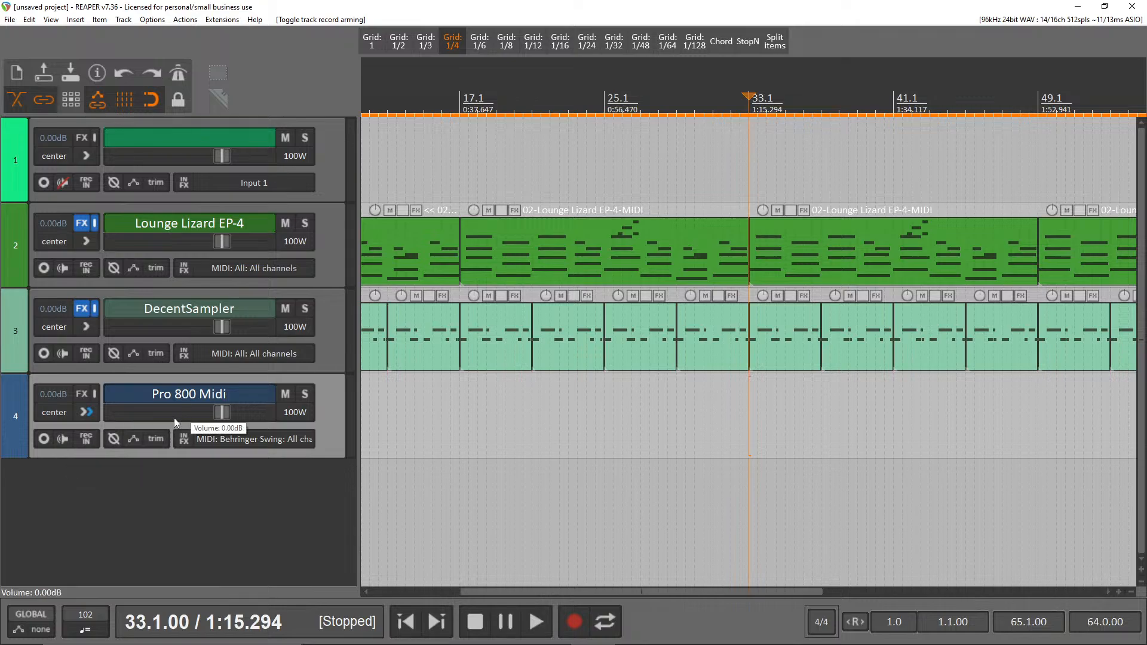
- Insert a track from the Pro 800 Audio template below the Pro 800 Midi track
{"action": "right_click", "coordinate": [113, 498]}
{"action": "mouse_move", "coordinate": [310, 545]}
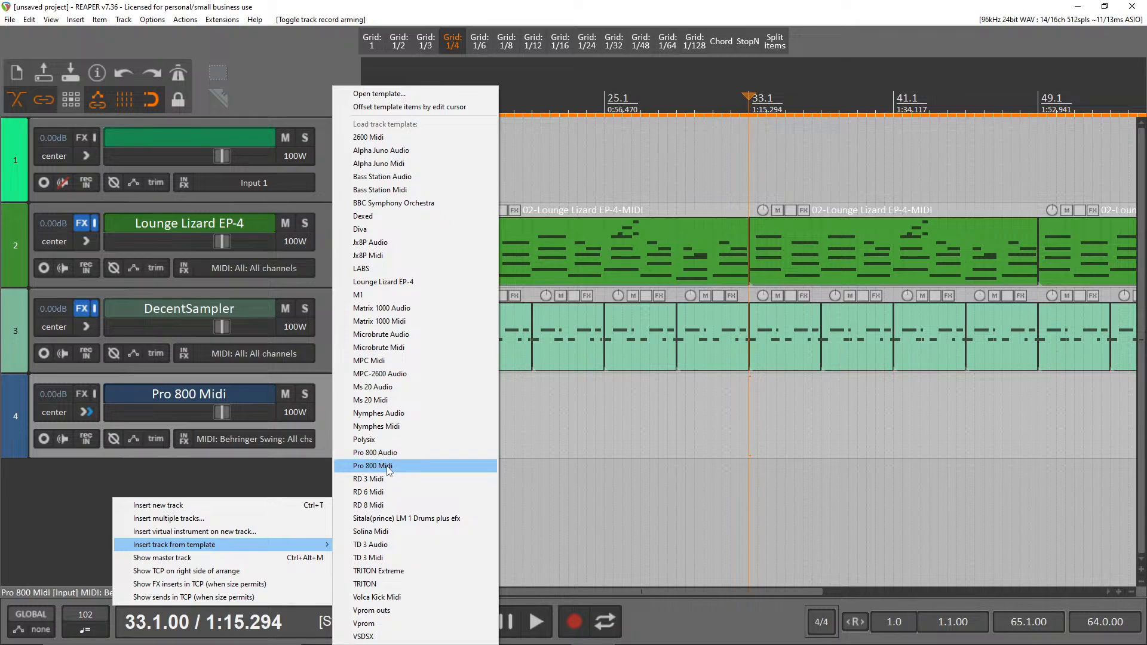
{"action": "left_click", "coordinate": [396, 453]}
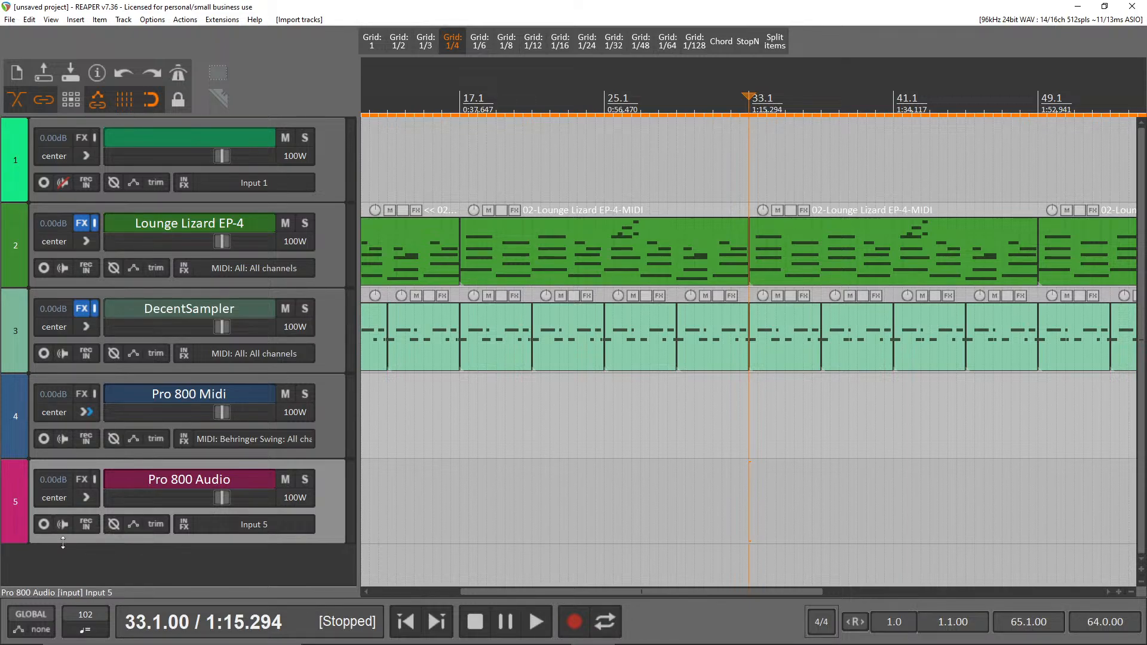
- Arm the Pro 800 Midi and Pro 800 Audio tracks for recording and return the edit cursor to the project start
{"action": "left_click", "coordinate": [45, 525]}
{"action": "left_click", "coordinate": [44, 527]}
{"action": "left_click", "coordinate": [48, 445]}
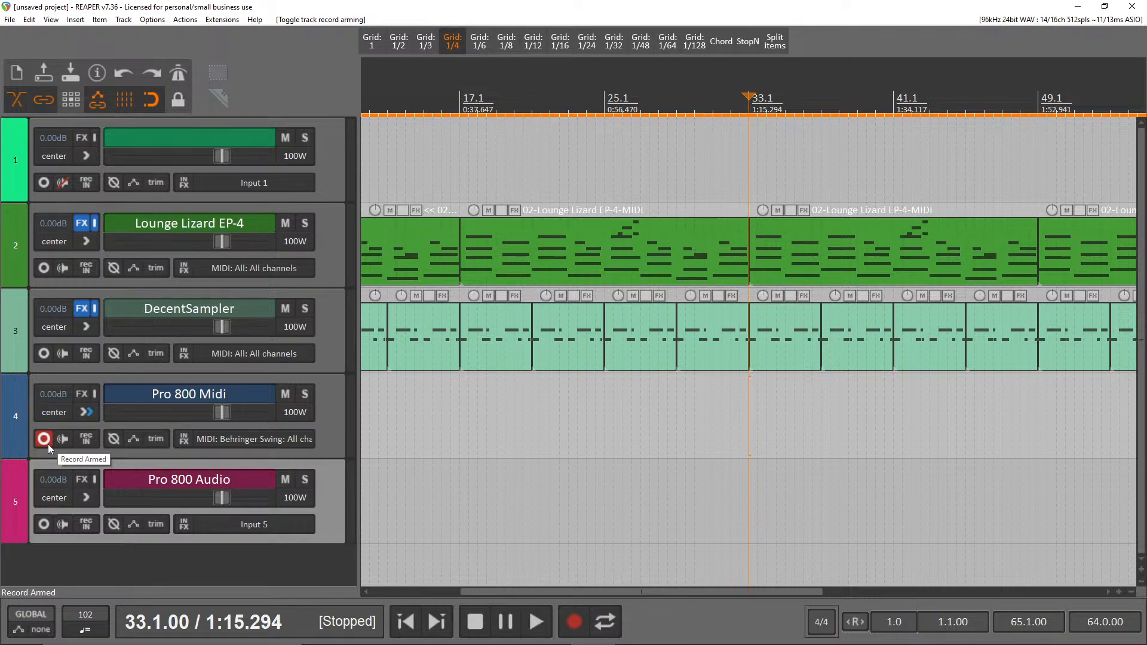
{"action": "left_click", "coordinate": [409, 622]}
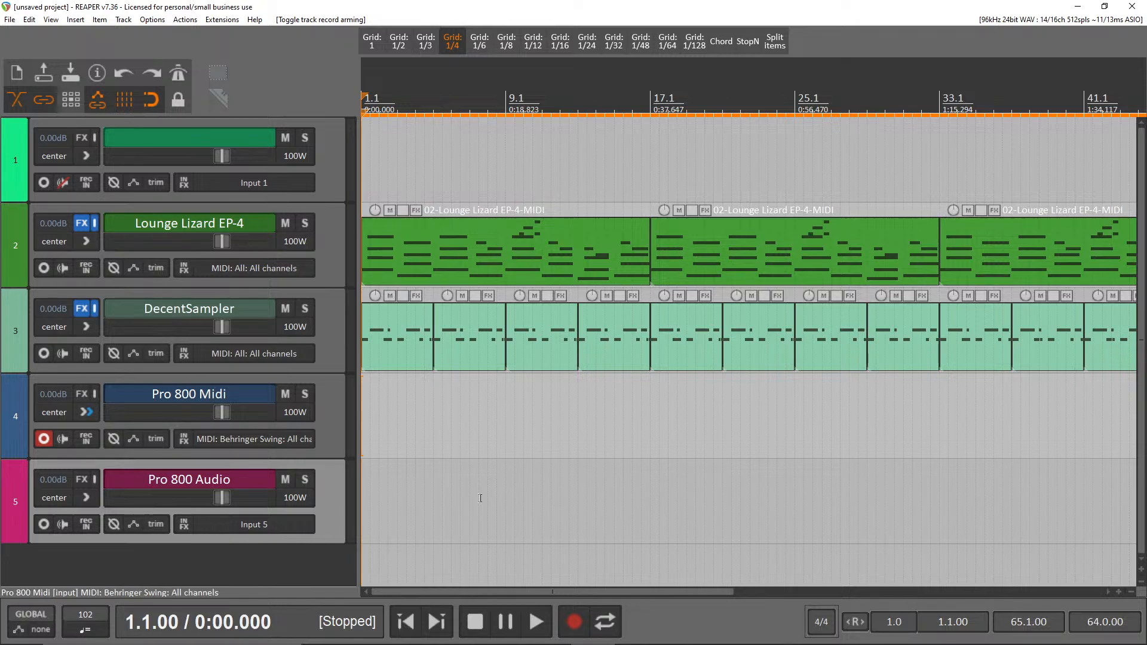
{"action": "left_click", "coordinate": [43, 524]}
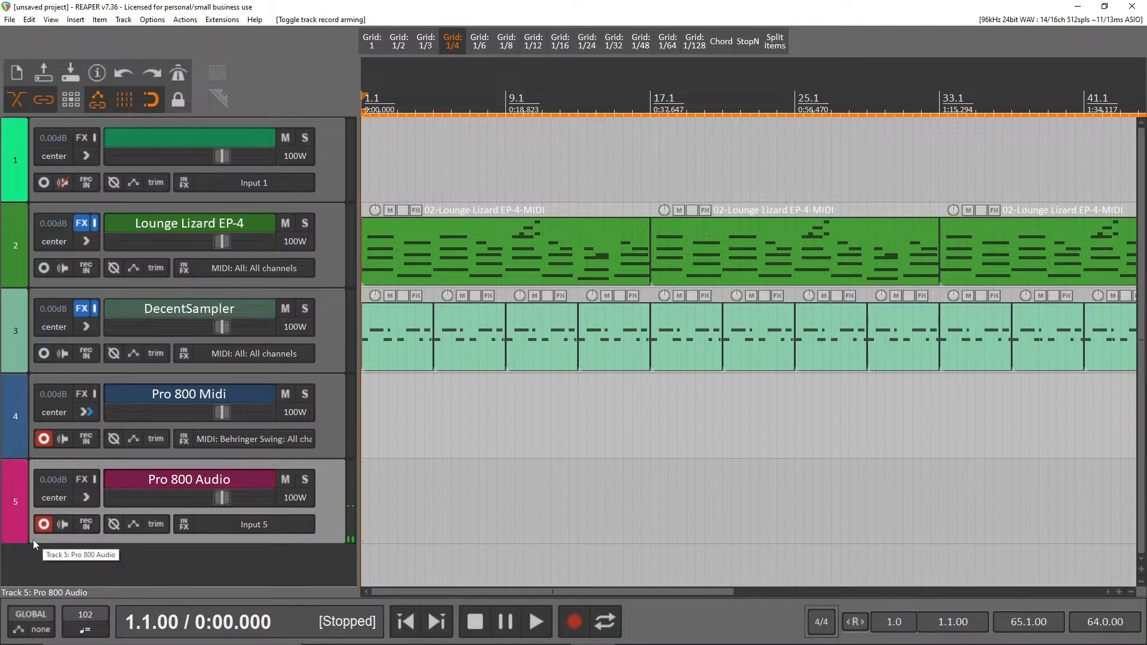
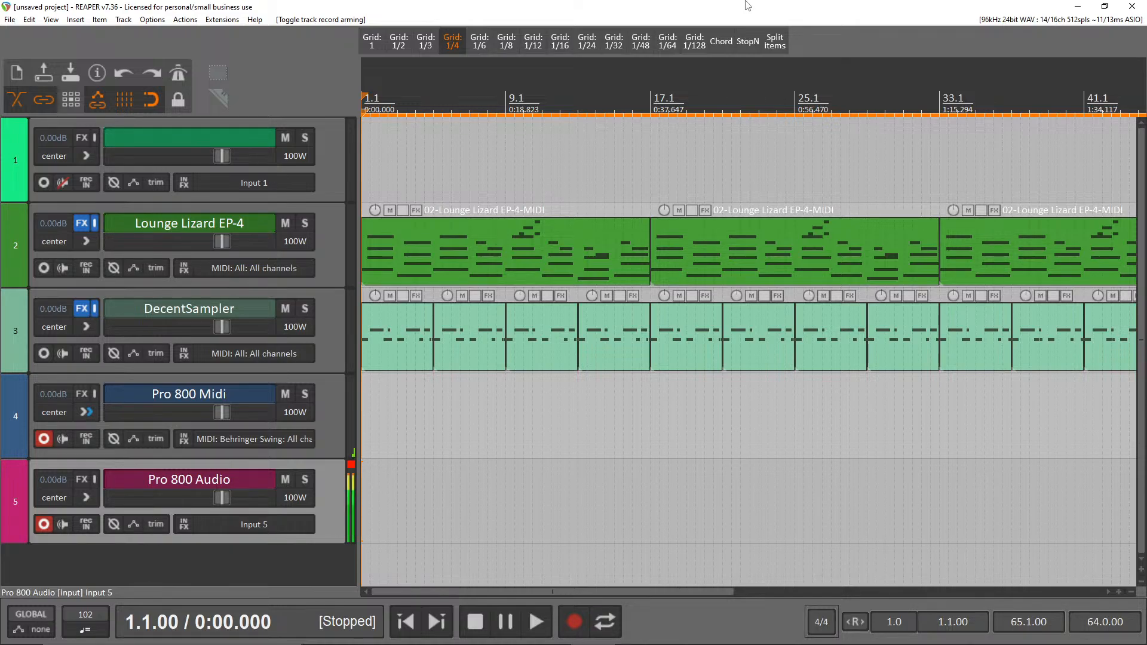
- Play the arrangement from the start to about bar 24, stop playback, and disarm both Pro 800 tracks
{"action": "key", "text": "space"}
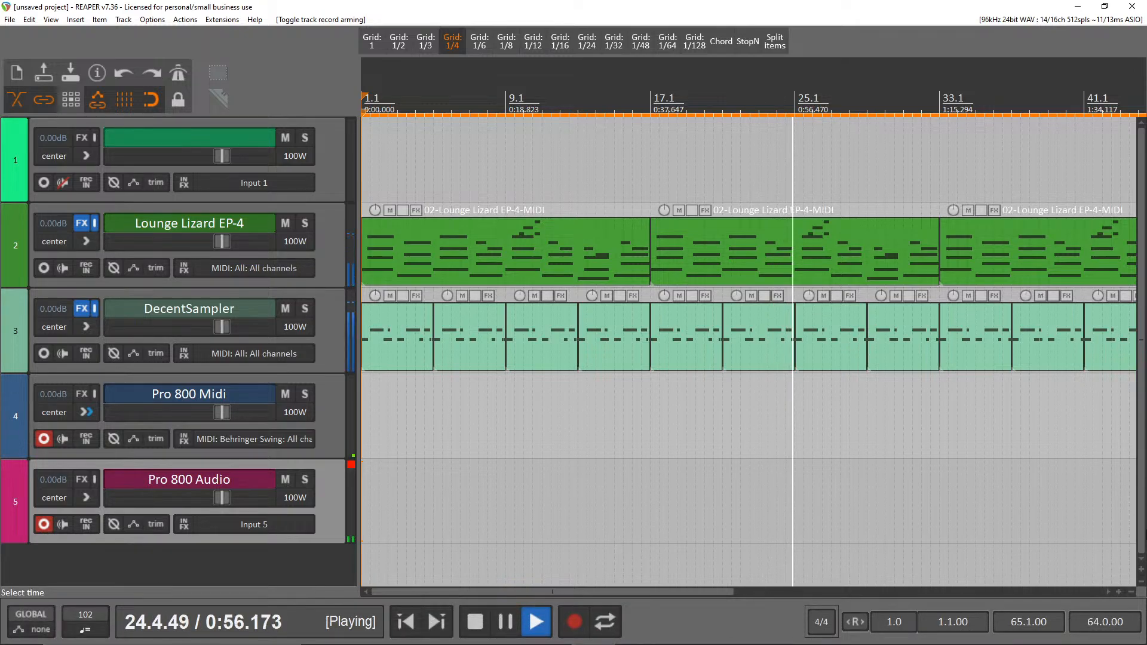
{"action": "left_click", "coordinate": [476, 621]}
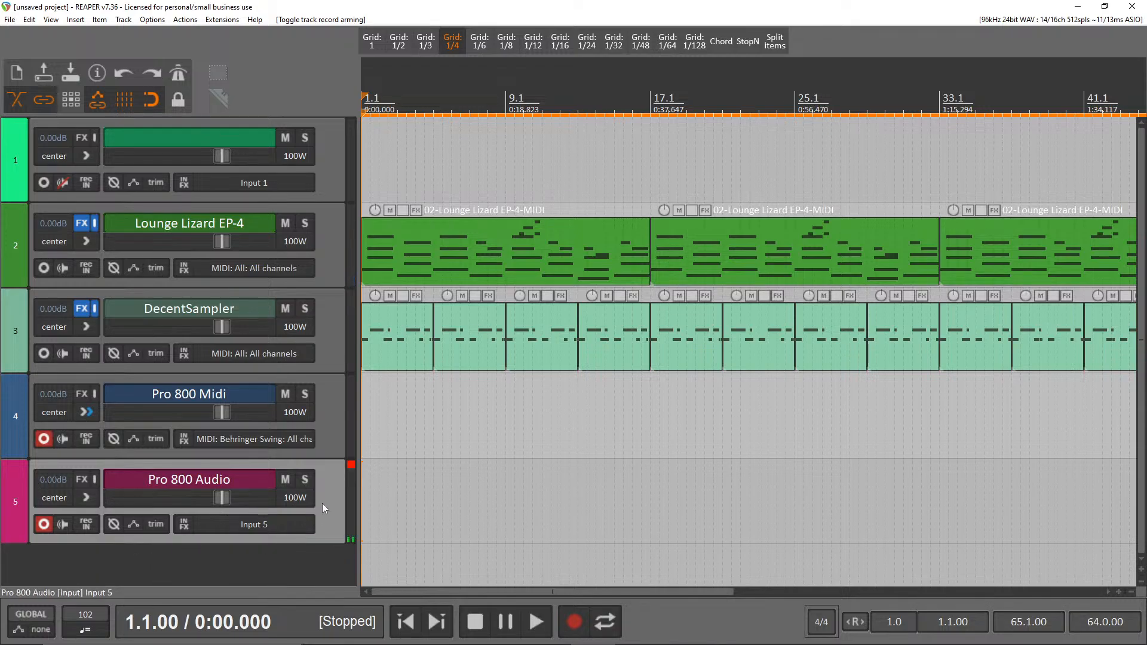
{"action": "left_click", "coordinate": [43, 525]}
{"action": "left_click", "coordinate": [44, 441]}
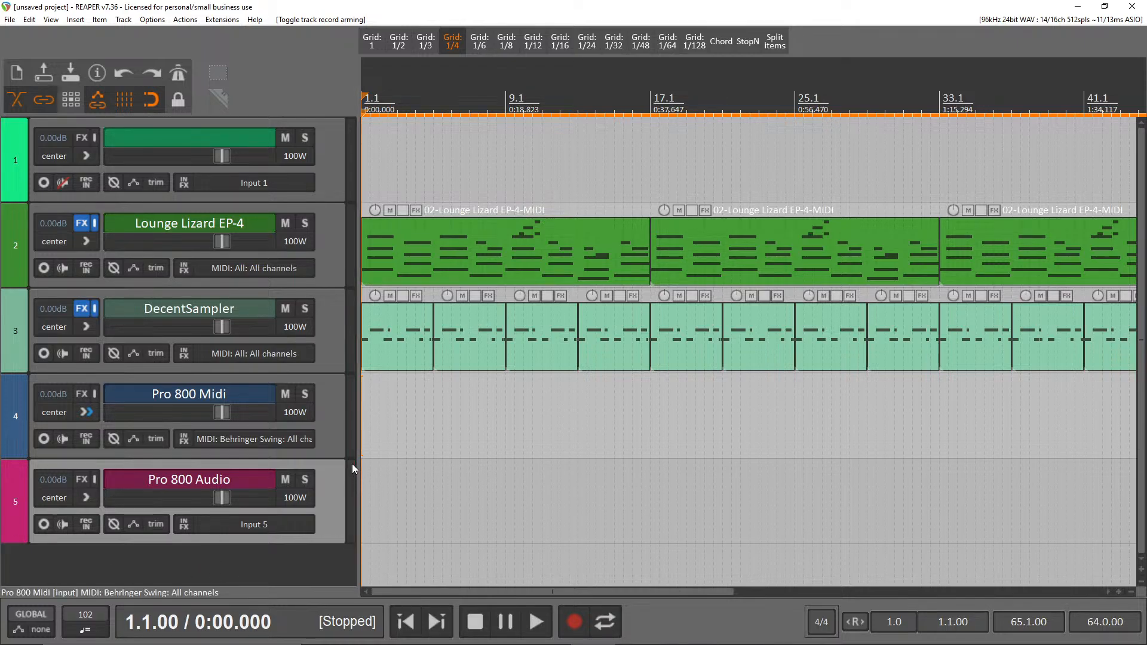
- Place the edit cursor at bar 13 and examine the chord and drum items around it
{"action": "scroll", "coordinate": [647, 403], "scroll_direction": "down", "scroll_amount": 2}
{"action": "scroll", "coordinate": [647, 404], "scroll_direction": "down", "scroll_amount": 1}
{"action": "scroll", "coordinate": [646, 405], "scroll_direction": "up", "scroll_amount": 4}
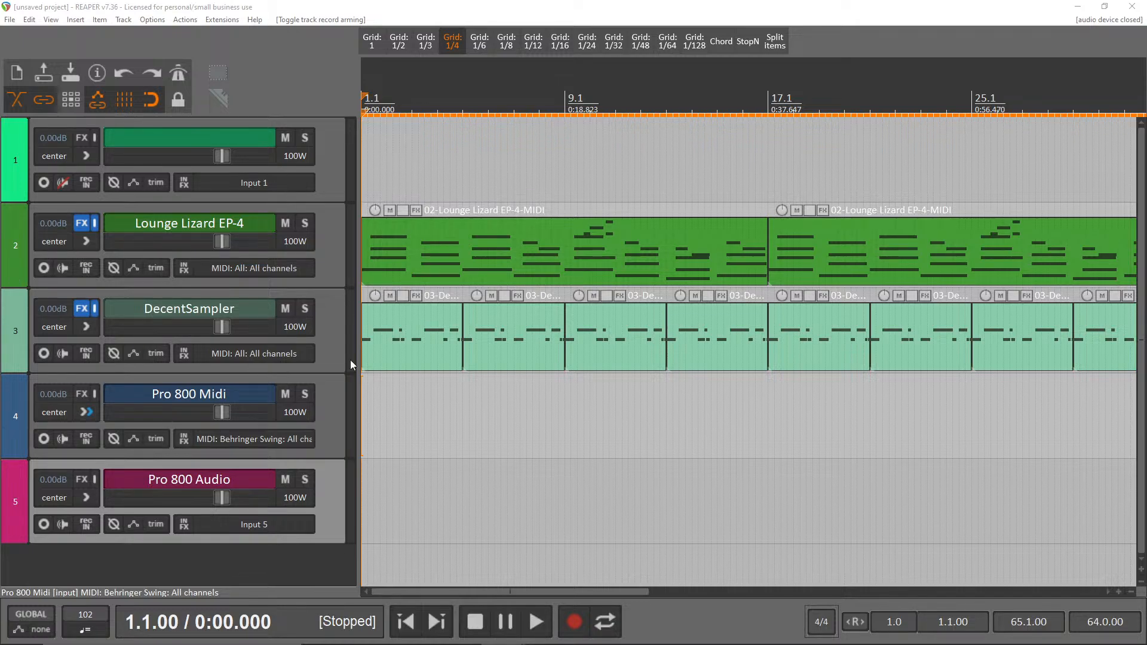
{"action": "left_click", "coordinate": [673, 108]}
{"action": "left_click", "coordinate": [667, 110]}
{"action": "left_click", "coordinate": [653, 113]}
{"action": "left_click", "coordinate": [663, 117]}
{"action": "left_click", "coordinate": [667, 119]}
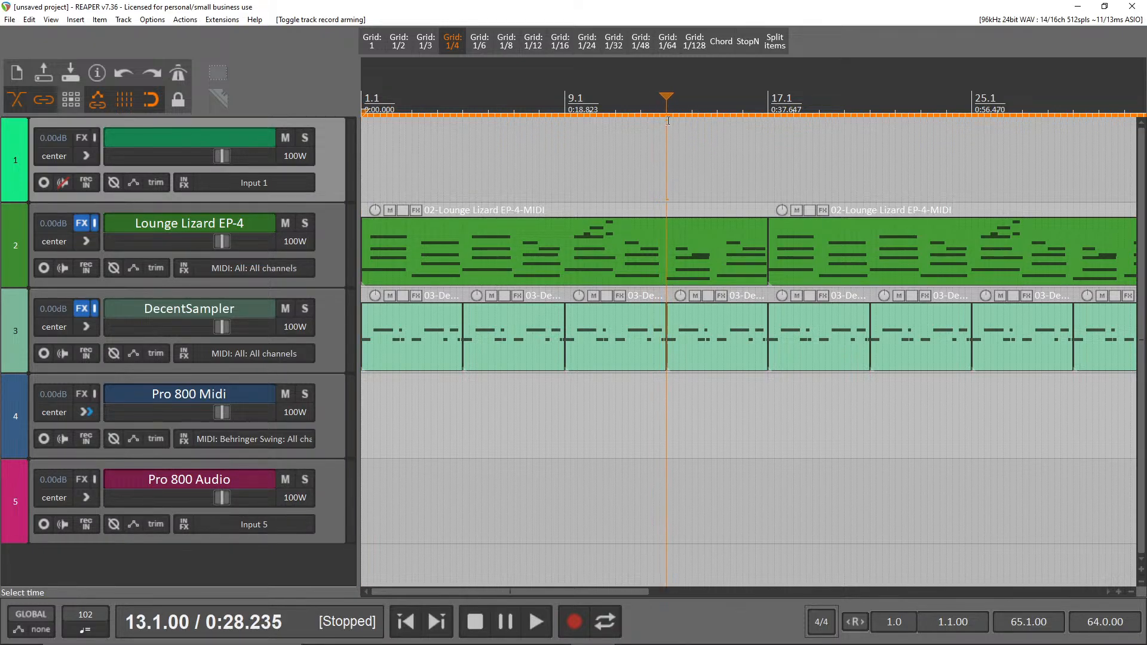
{"action": "scroll", "coordinate": [747, 347], "scroll_direction": "up", "scroll_amount": 3}
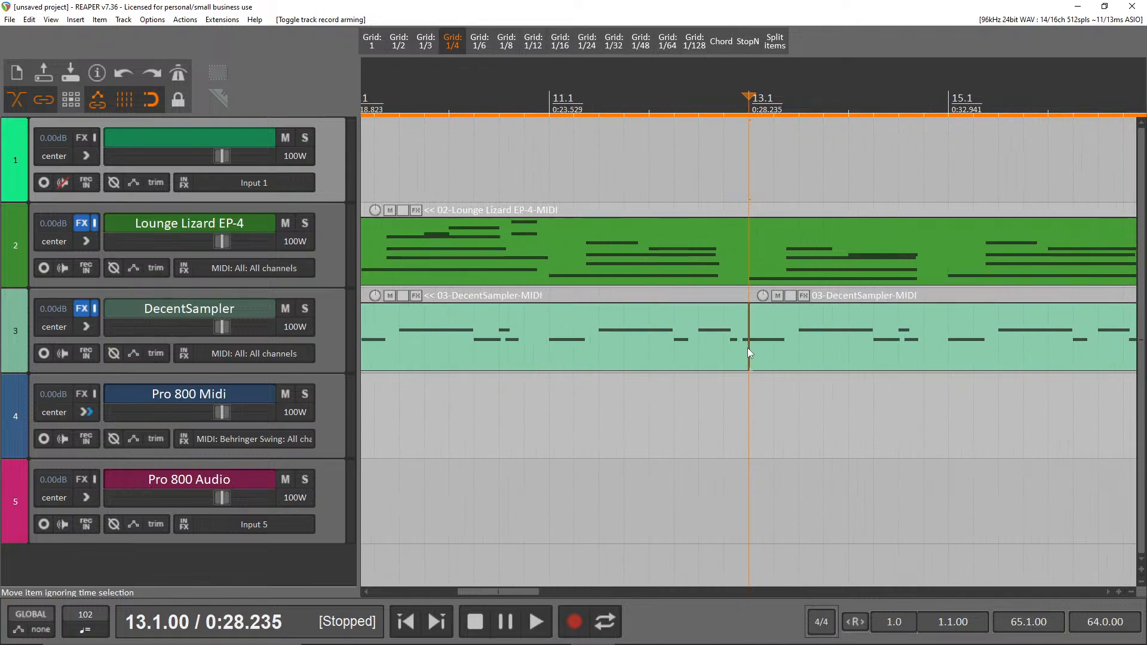
{"action": "scroll", "coordinate": [747, 348], "scroll_direction": "down", "scroll_amount": 6}
{"action": "scroll", "coordinate": [747, 348], "scroll_direction": "up", "scroll_amount": 5}
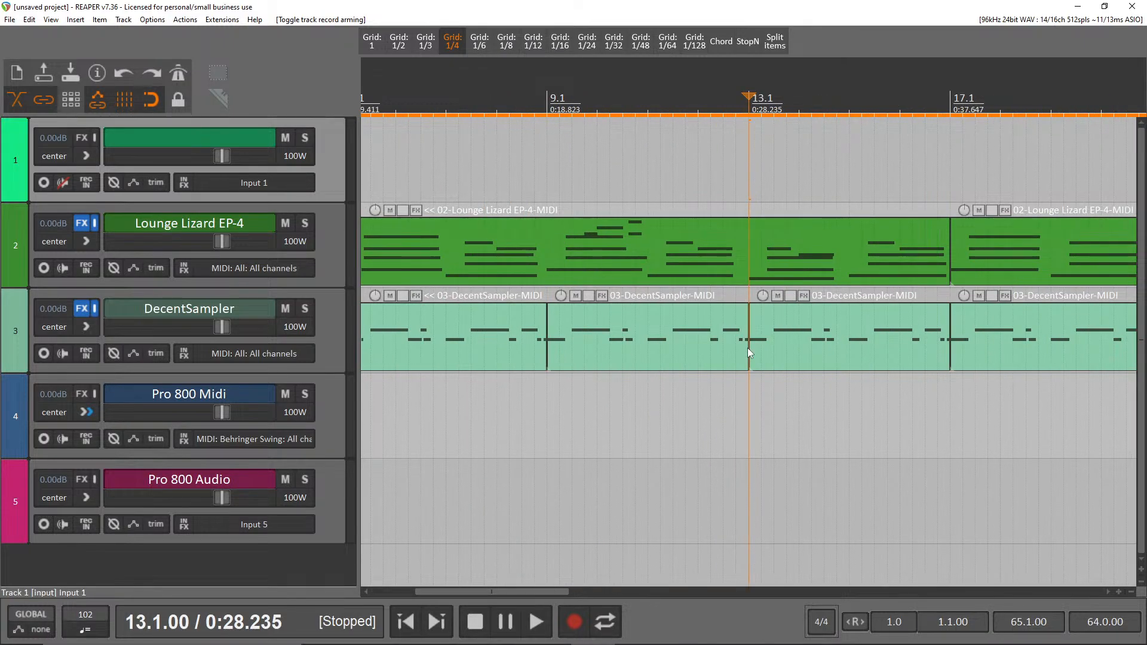
{"action": "scroll", "coordinate": [747, 348], "scroll_direction": "down", "scroll_amount": 5}
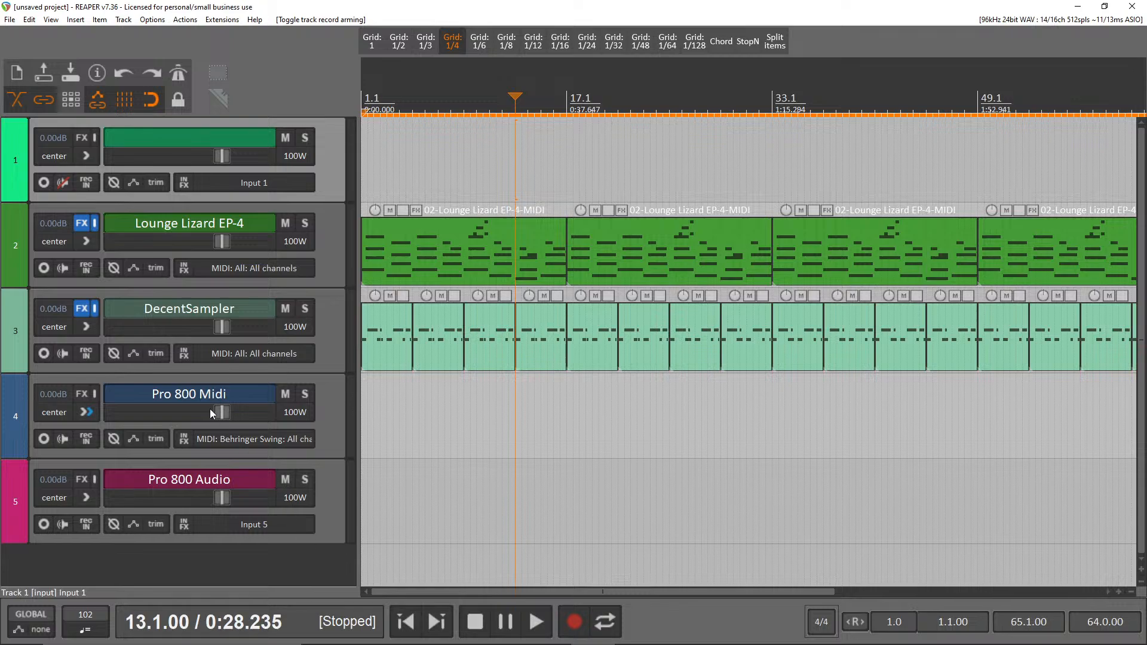
- Select the Pro 800 Midi track, place the edit cursor at bar 9, and examine the arrangement's sections across the song
{"action": "left_click", "coordinate": [325, 423]}
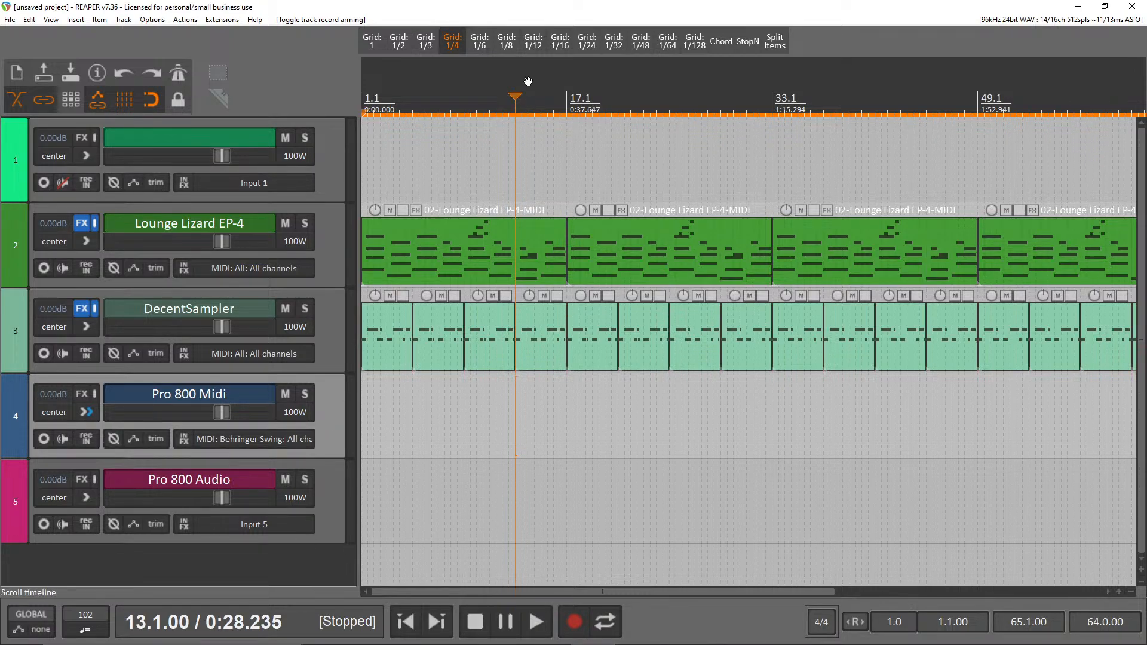
{"action": "left_click", "coordinate": [463, 108]}
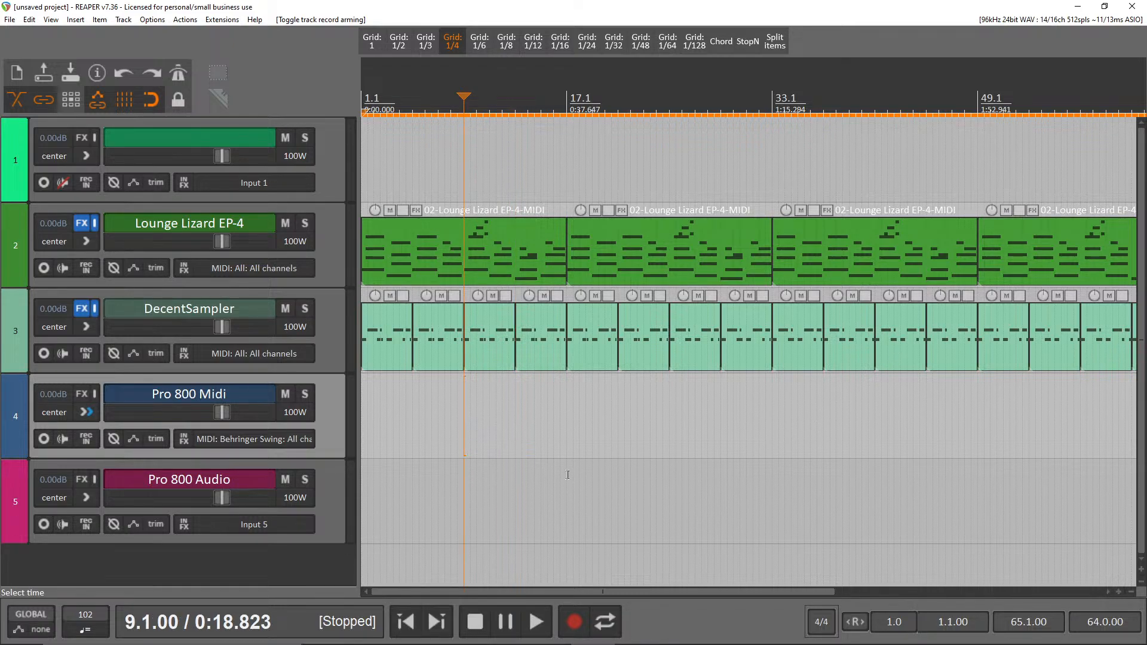
{"action": "scroll", "coordinate": [562, 474], "scroll_direction": "down", "scroll_amount": 2}
{"action": "left_click_drag", "start_coordinate": [661, 490], "coordinate": [318, 435]}
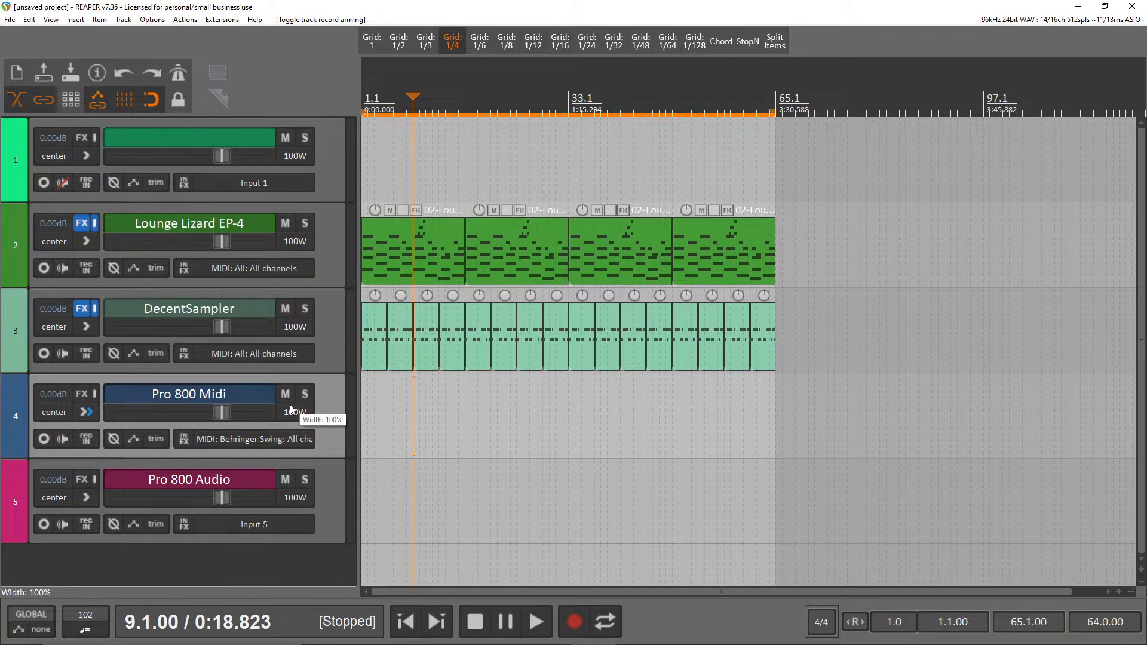
{"action": "scroll", "coordinate": [542, 223], "scroll_direction": "up", "scroll_amount": 6}
{"action": "scroll", "coordinate": [541, 223], "scroll_direction": "down", "scroll_amount": 7}
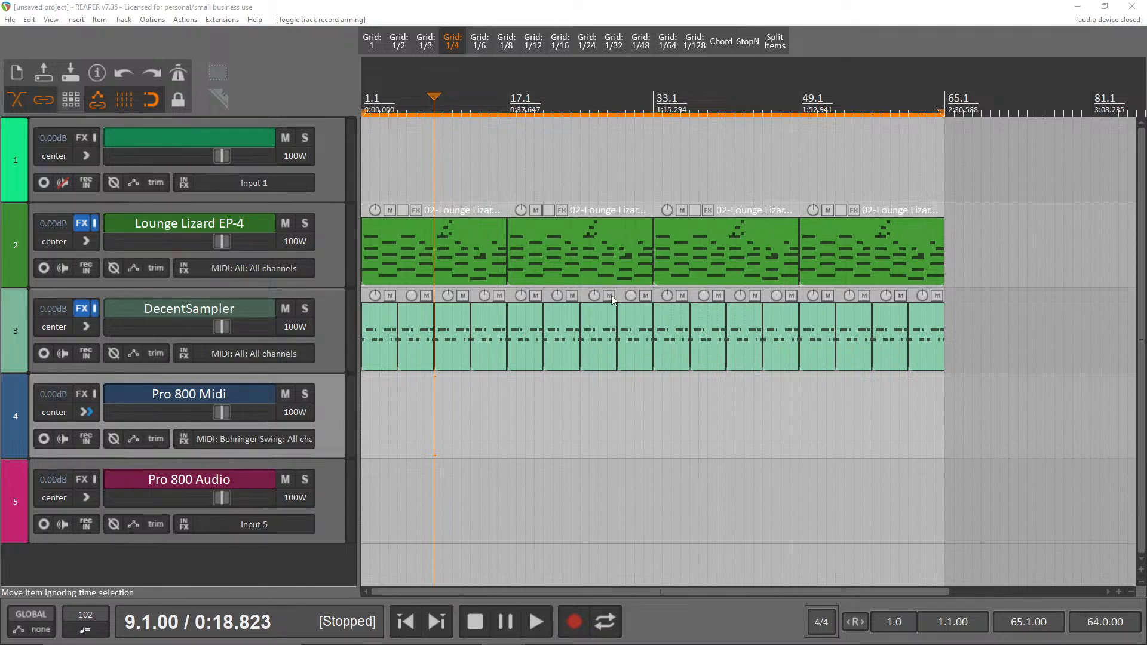
{"action": "scroll", "coordinate": [579, 281], "scroll_direction": "up", "scroll_amount": 2}
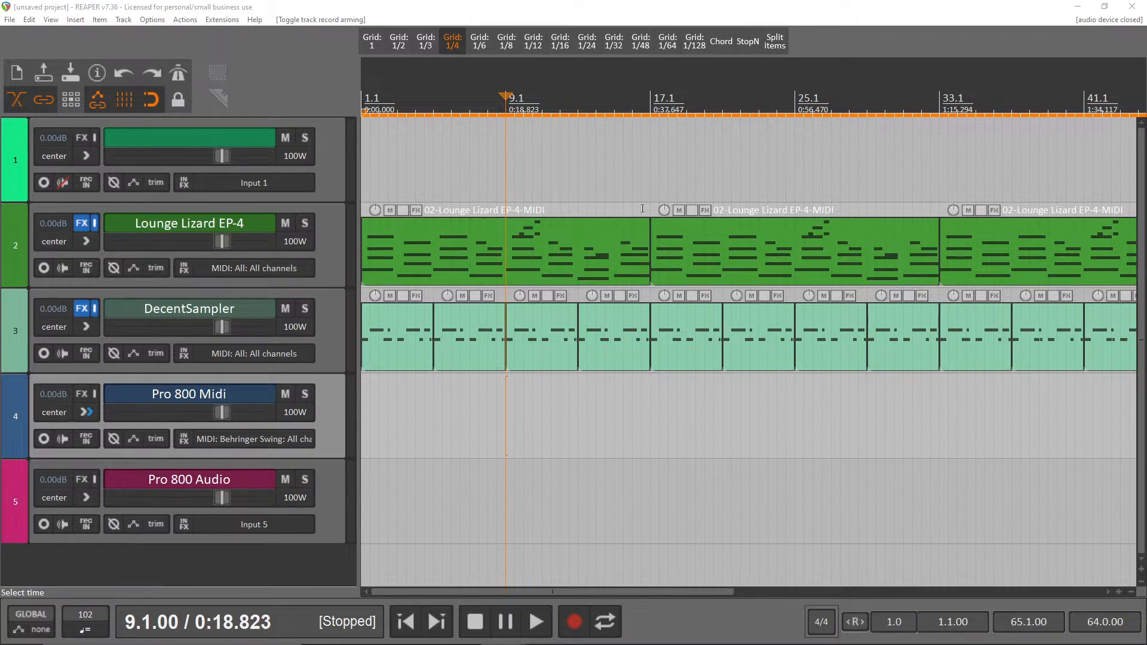
{"action": "scroll", "coordinate": [642, 208], "scroll_direction": "down", "scroll_amount": 3}
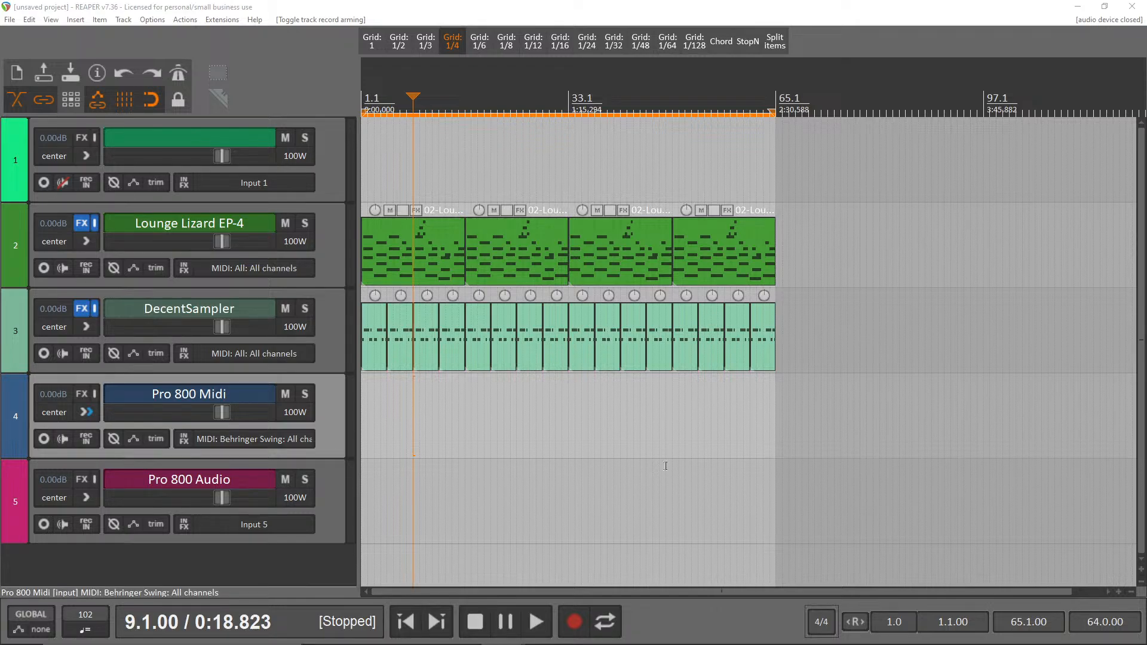
{"action": "scroll", "coordinate": [665, 465], "scroll_direction": "up", "scroll_amount": 4}
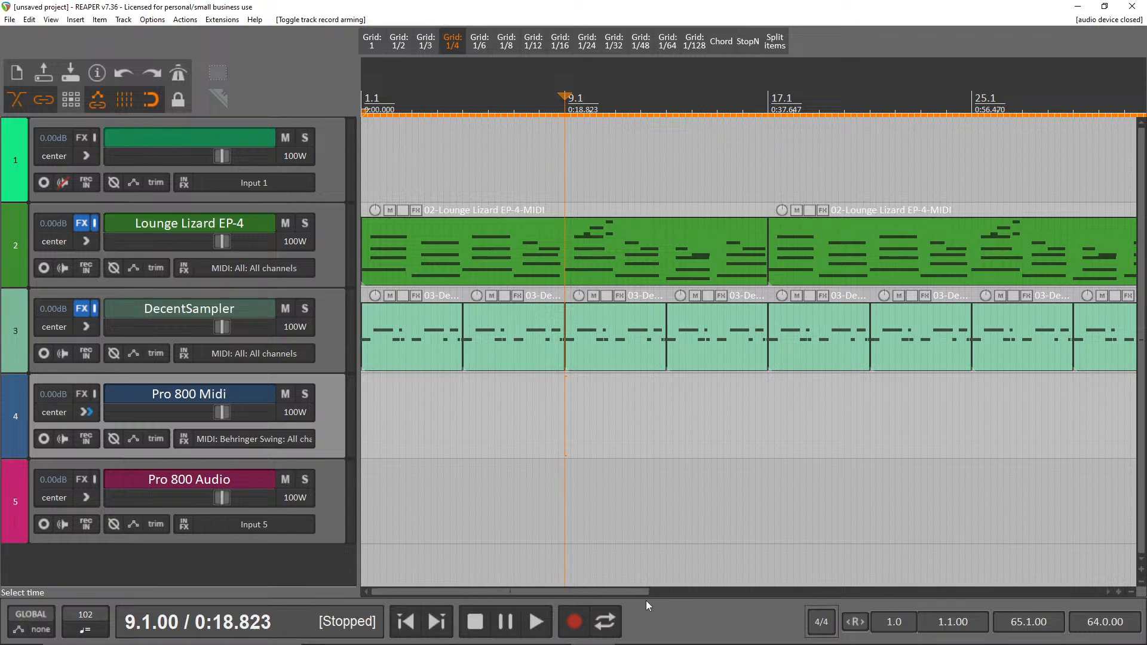
{"action": "scroll", "coordinate": [625, 593], "scroll_direction": "right", "scroll_amount": 3}
{"action": "scroll", "coordinate": [625, 593], "scroll_direction": "left", "scroll_amount": 2}
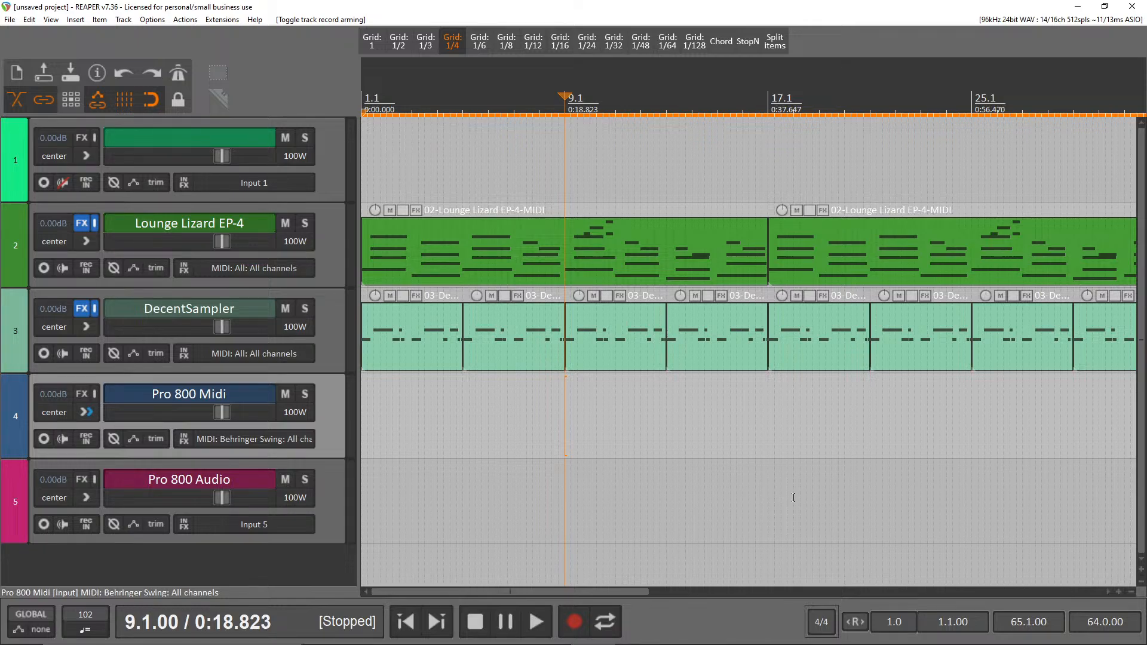
{"action": "scroll", "coordinate": [793, 497], "scroll_direction": "down", "scroll_amount": 1}
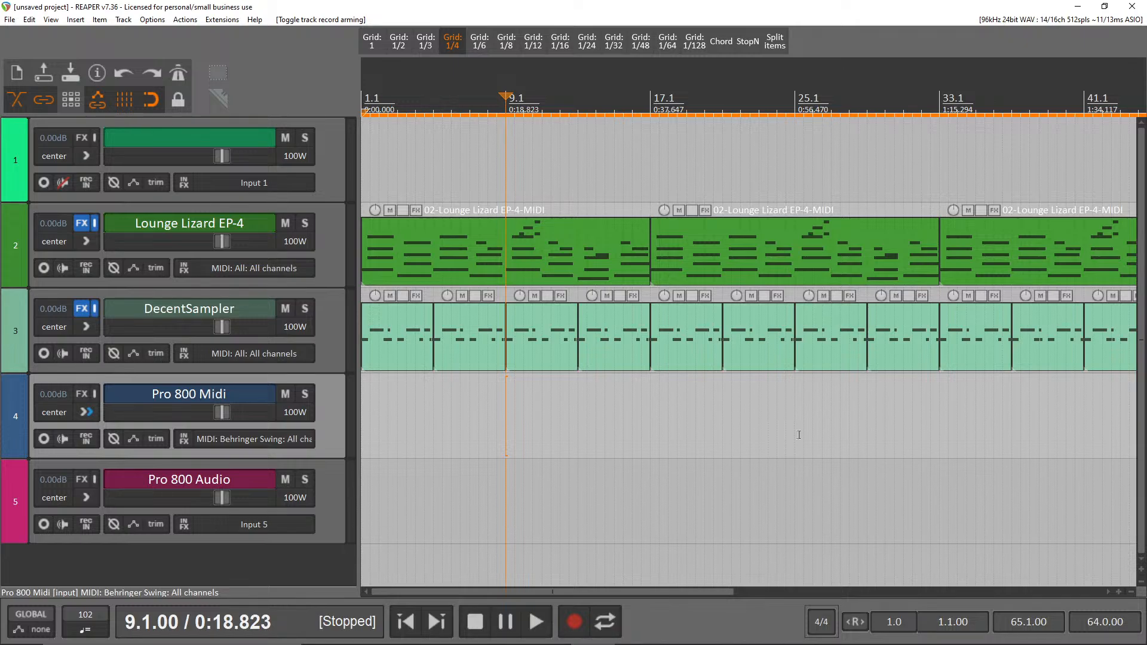
- Arm both Pro 800 tracks, play the arrangement from bar 9 to about bar 45, and stop playback
{"action": "left_click", "coordinate": [47, 444]}
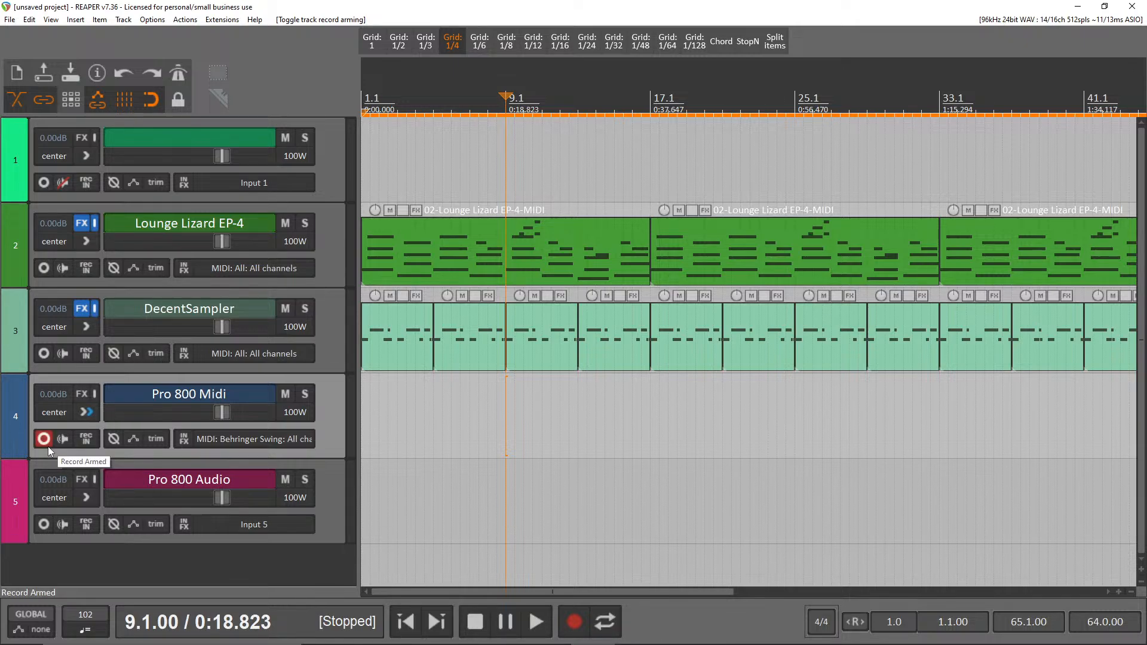
{"action": "left_click", "coordinate": [45, 525]}
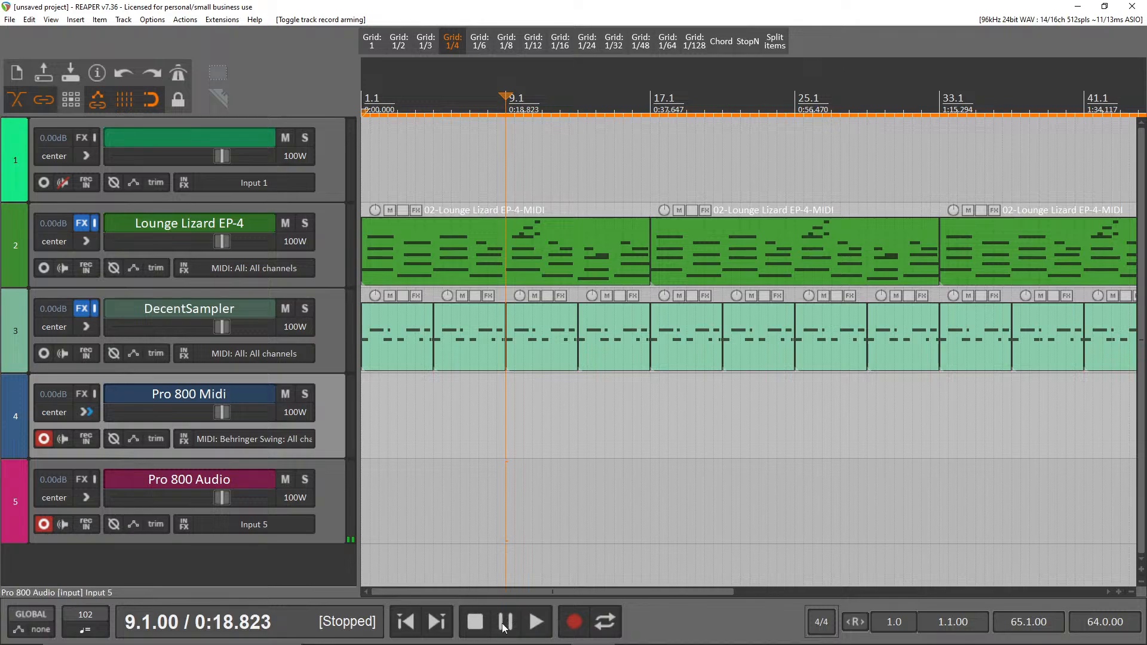
{"action": "left_click", "coordinate": [546, 619]}
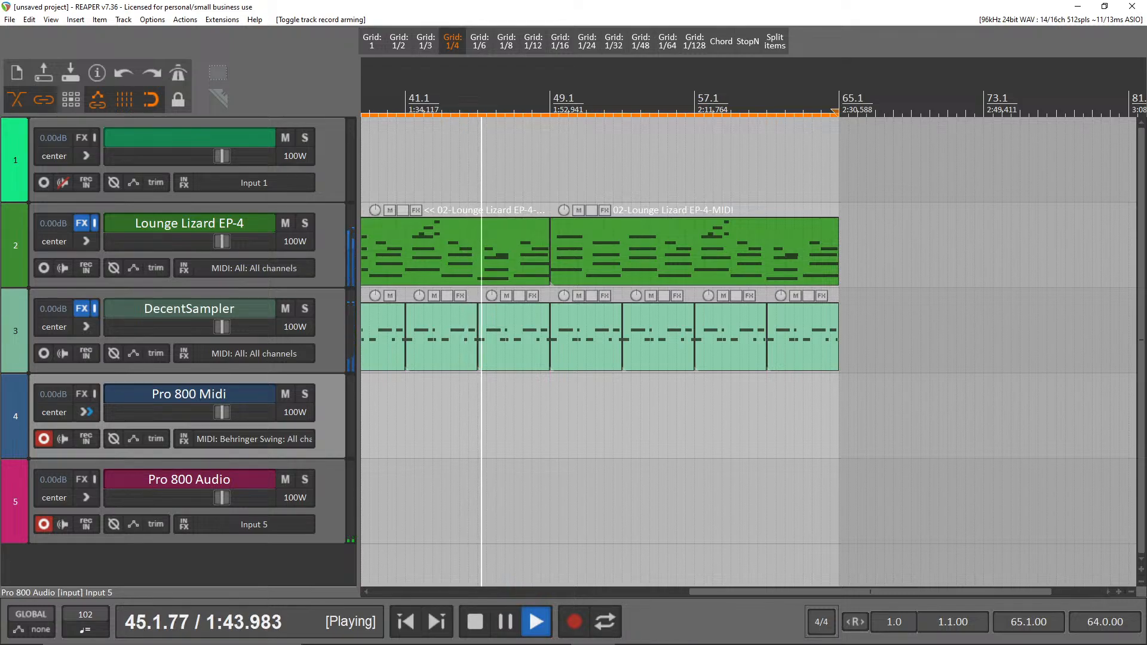
{"action": "left_click", "coordinate": [489, 617]}
{"action": "left_click", "coordinate": [470, 593]}
{"action": "scroll", "coordinate": [475, 585], "scroll_direction": "down", "scroll_amount": 2}
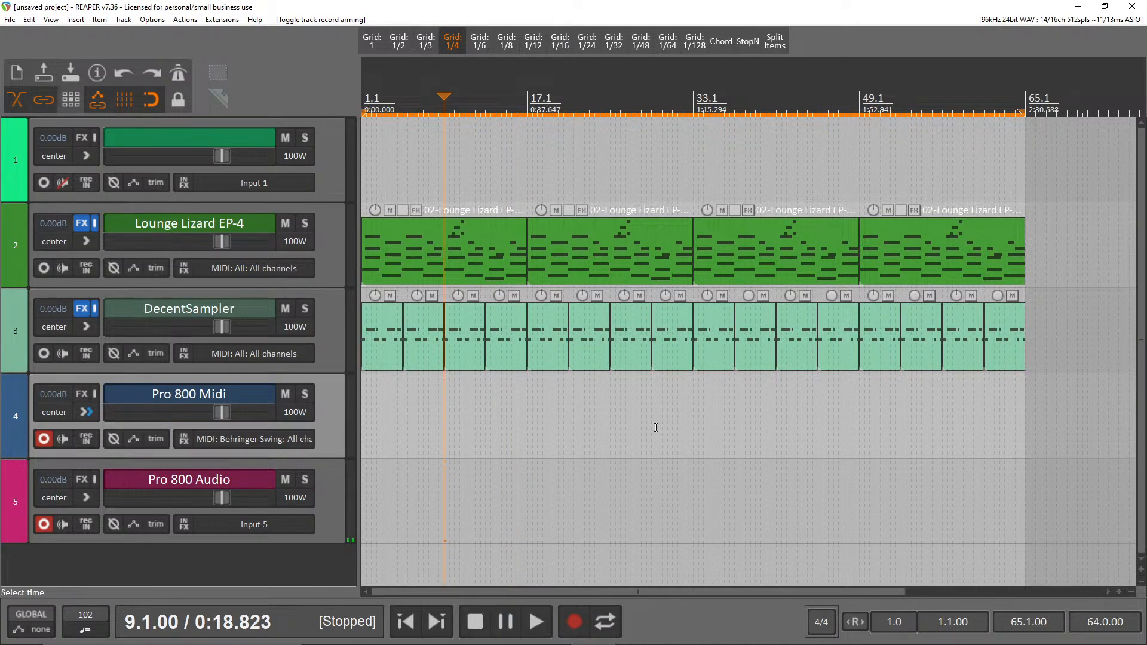
- Place the edit cursor at bar 33 and examine the song's first and second halves
{"action": "left_click_drag", "start_coordinate": [682, 435], "coordinate": [375, 450]}
{"action": "left_click", "coordinate": [692, 97]}
{"action": "scroll", "coordinate": [772, 206], "scroll_direction": "up", "scroll_amount": 10}
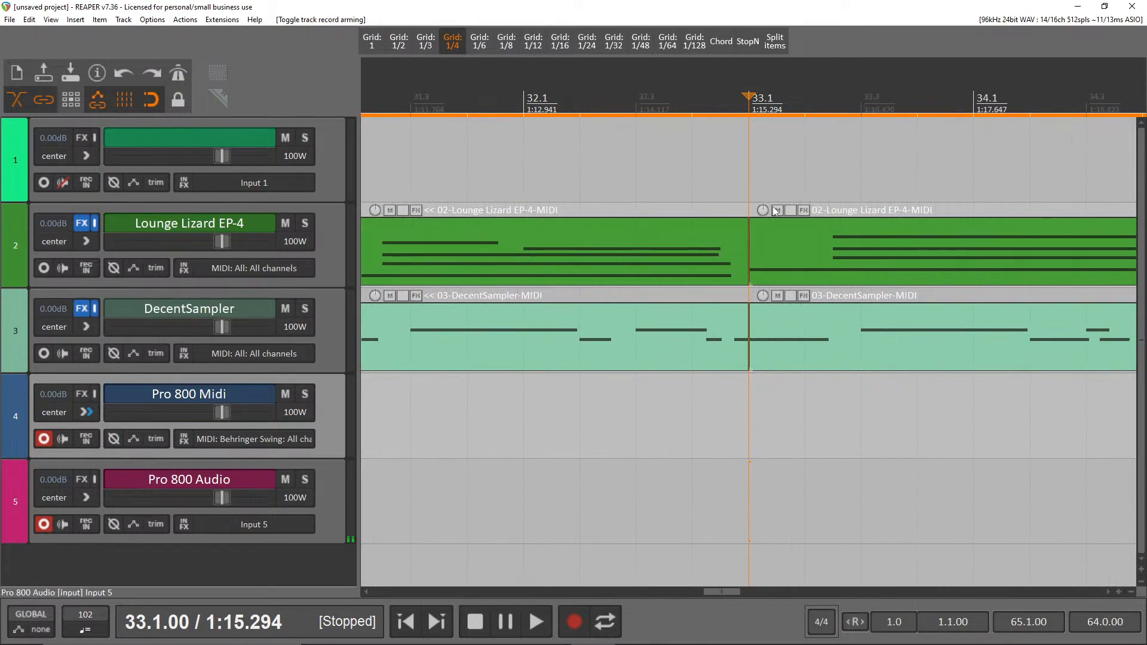
{"action": "scroll", "coordinate": [773, 208], "scroll_direction": "down", "scroll_amount": 12}
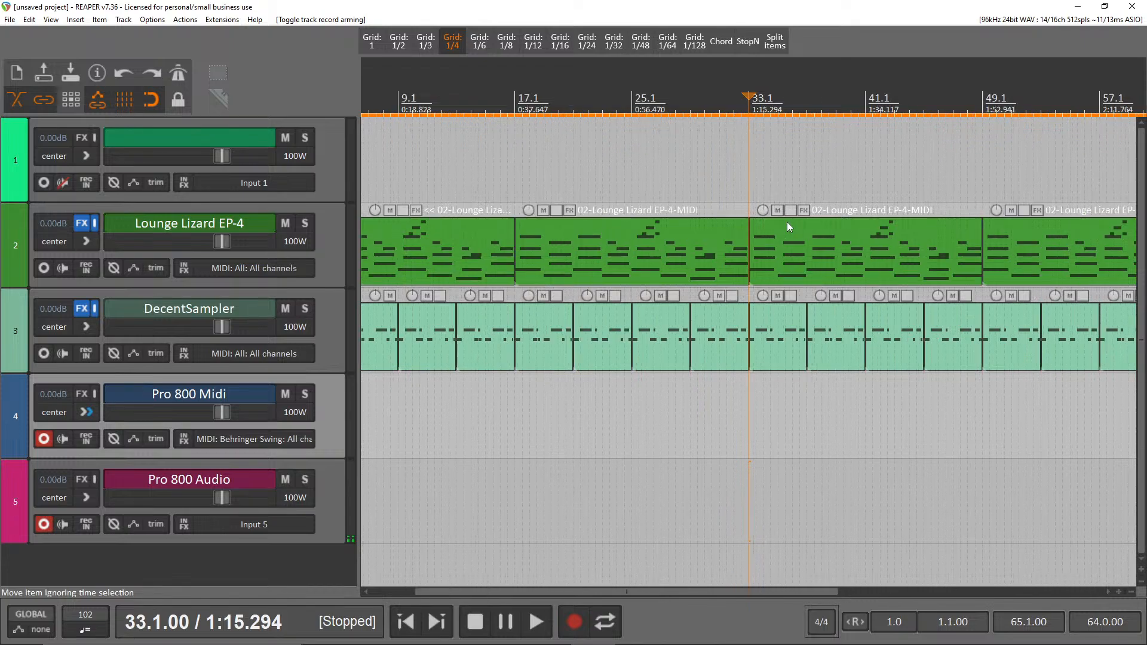
{"action": "scroll", "coordinate": [790, 229], "scroll_direction": "up", "scroll_amount": 5}
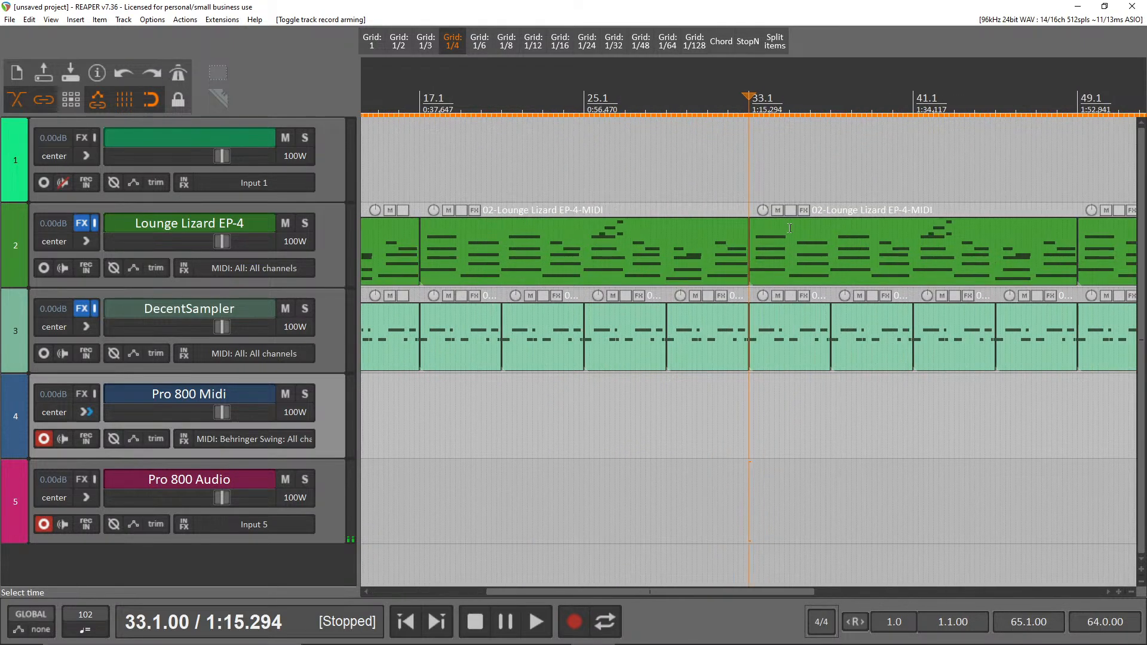
{"action": "left_click_drag", "start_coordinate": [528, 594], "coordinate": [404, 587]}
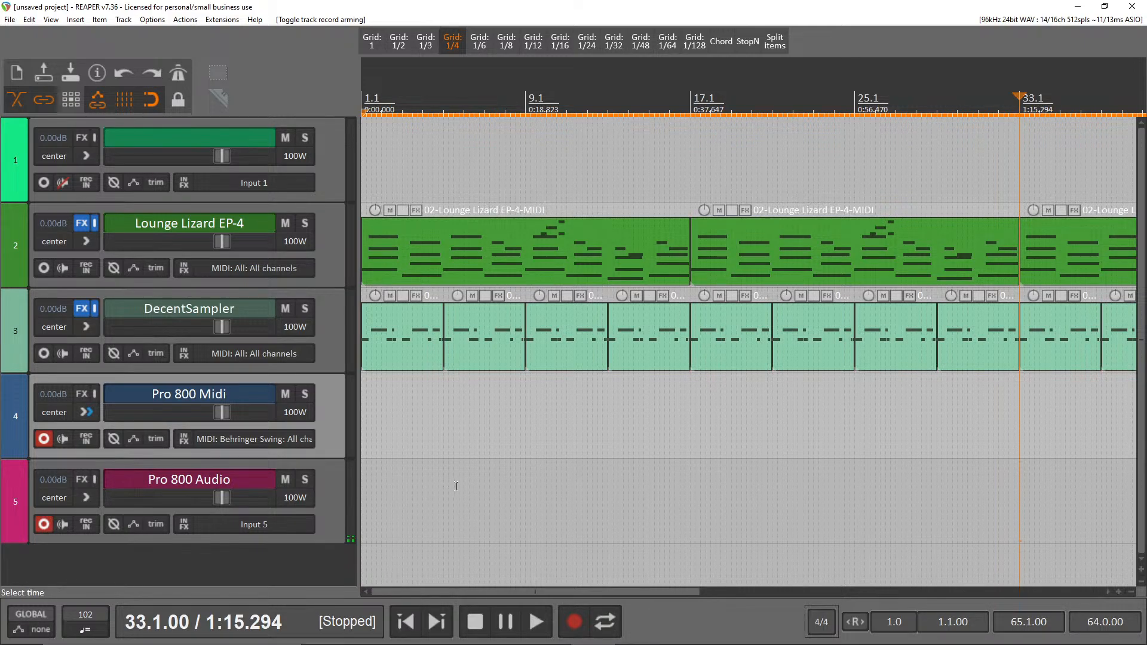
{"action": "scroll", "coordinate": [895, 307], "scroll_direction": "down", "scroll_amount": 4}
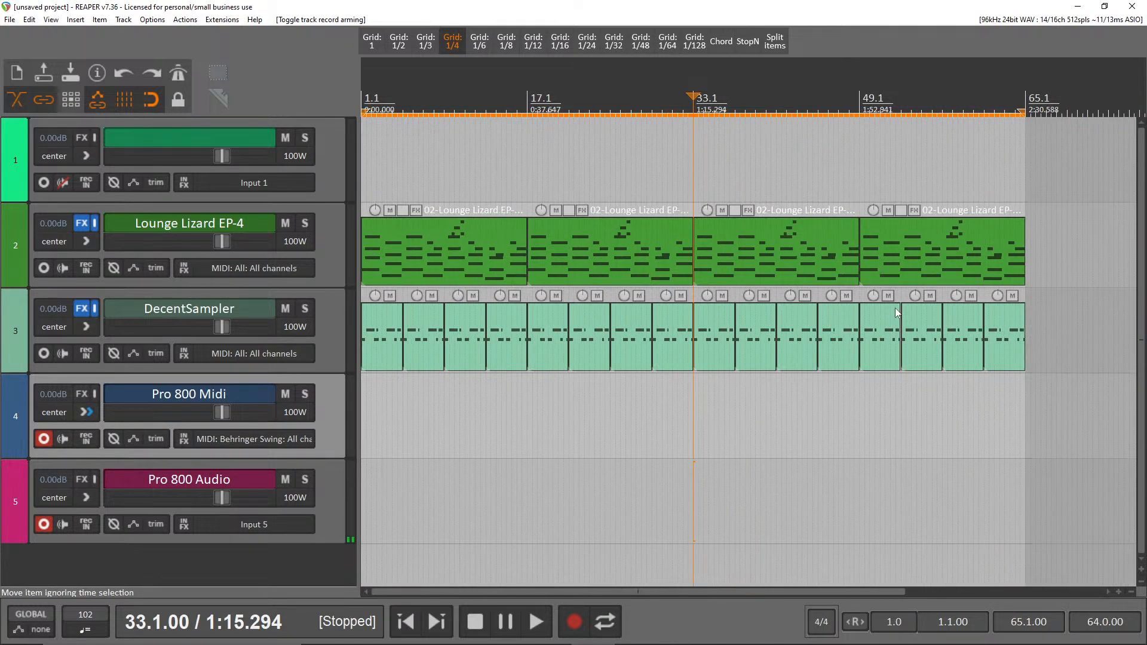
{"action": "left_click_drag", "start_coordinate": [1064, 449], "coordinate": [715, 389]}
{"action": "left_click_drag", "start_coordinate": [1058, 436], "coordinate": [767, 400]}
{"action": "left_click_drag", "start_coordinate": [1019, 430], "coordinate": [738, 411]}
- Disarm the Pro 800 Midi and Pro 800 Audio tracks and return the edit cursor to the project start
{"action": "left_click", "coordinate": [45, 445]}
{"action": "left_click", "coordinate": [48, 529]}
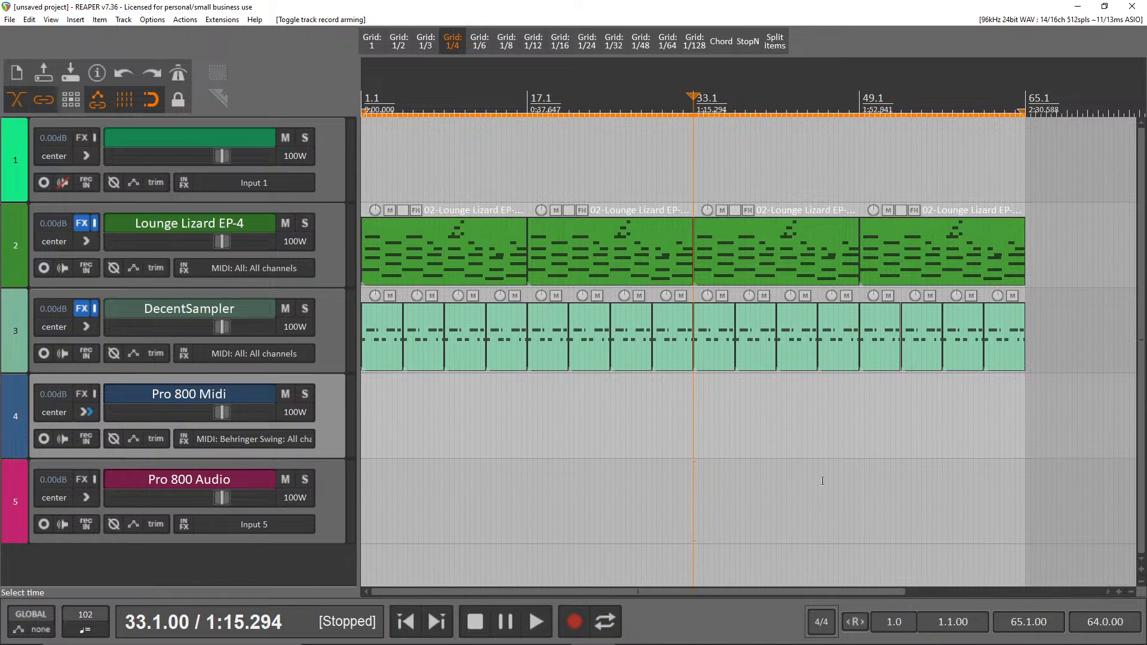
{"action": "left_click_drag", "start_coordinate": [692, 429], "coordinate": [362, 466]}
{"action": "left_click_drag", "start_coordinate": [760, 505], "coordinate": [498, 415]}
{"action": "left_click_drag", "start_coordinate": [583, 412], "coordinate": [345, 490]}
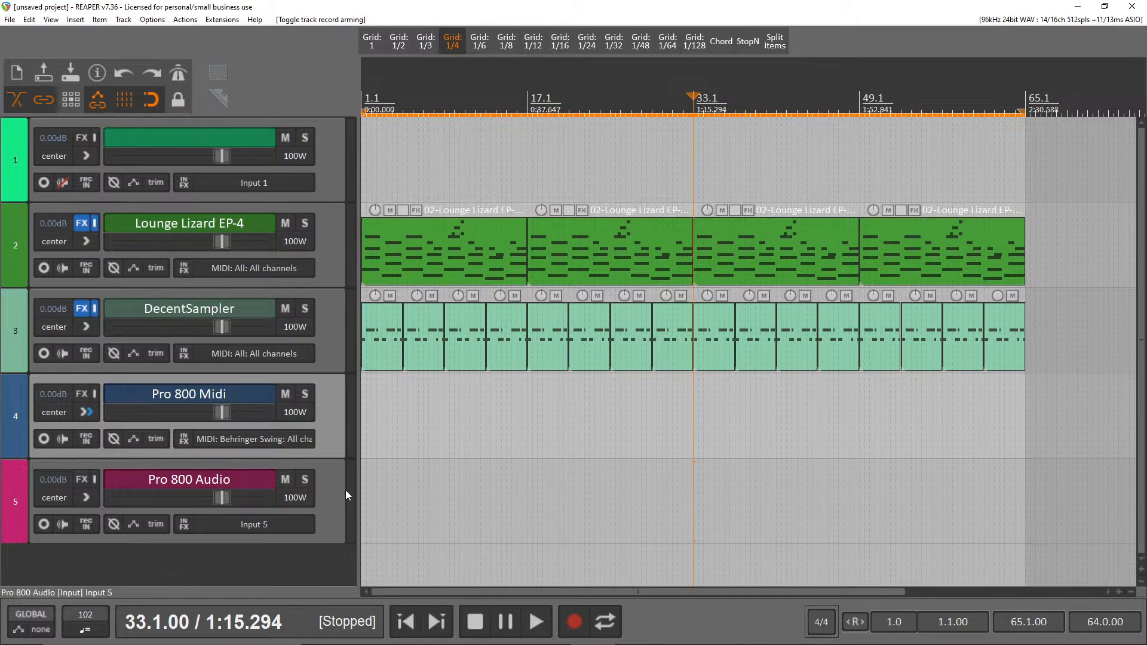
{"action": "left_click", "coordinate": [400, 628]}
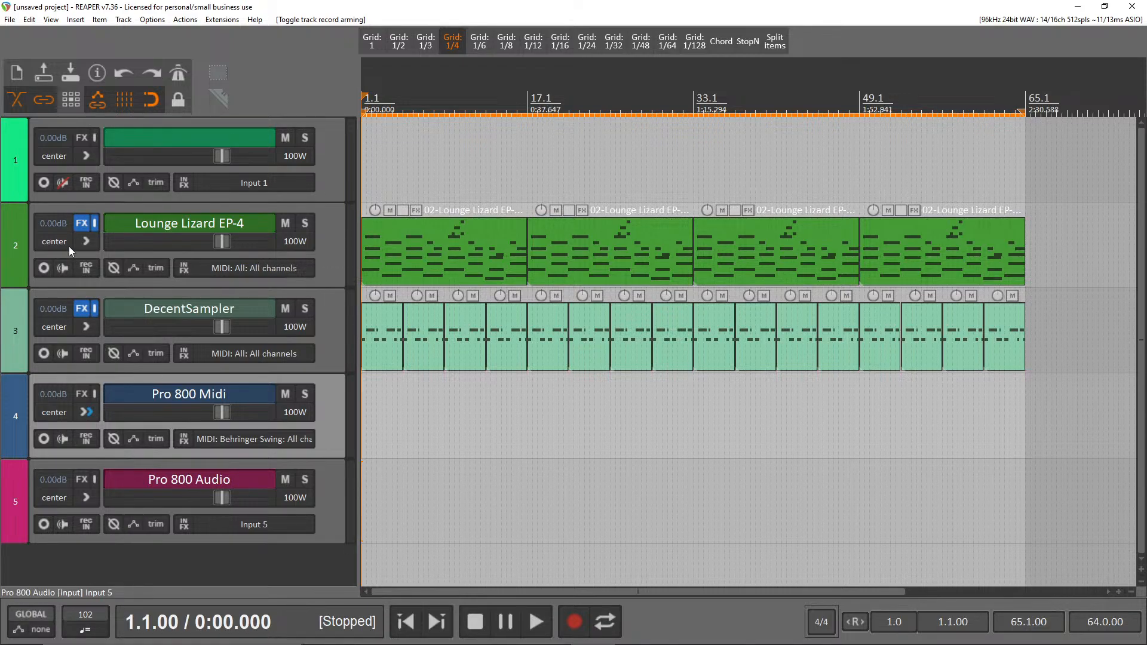
- Arm the Lounge Lizard EP-4 track for recording and save the project as "layd bak" in the Reaper Files folder
{"action": "left_click", "coordinate": [38, 271]}
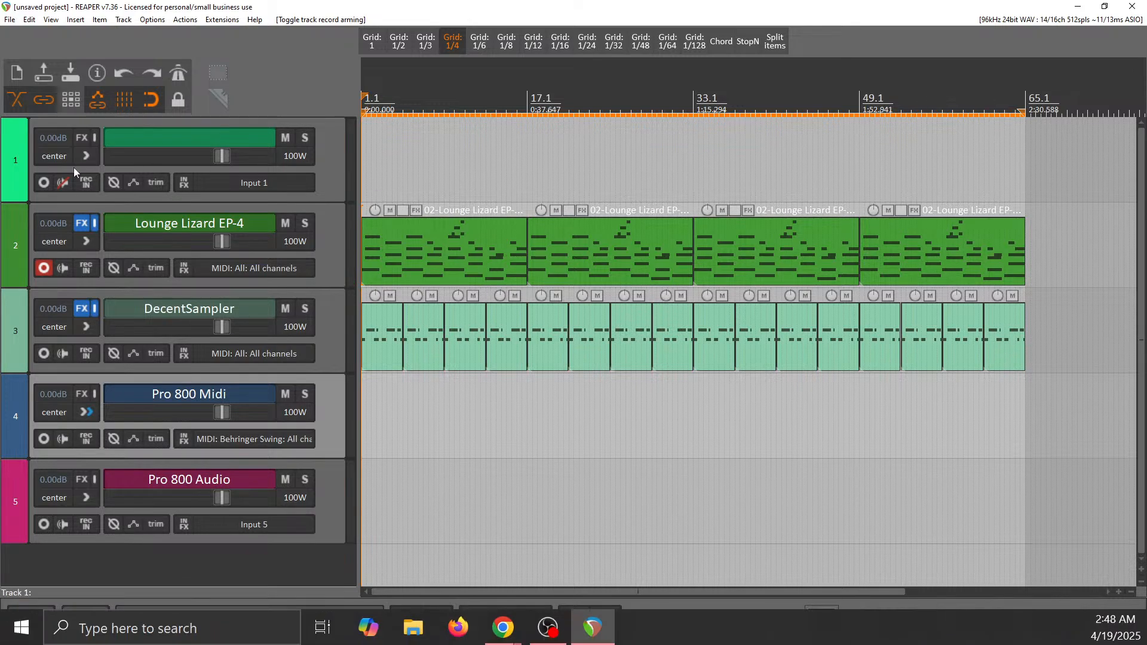
{"action": "left_click", "coordinate": [10, 19]}
{"action": "left_click", "coordinate": [30, 77]}
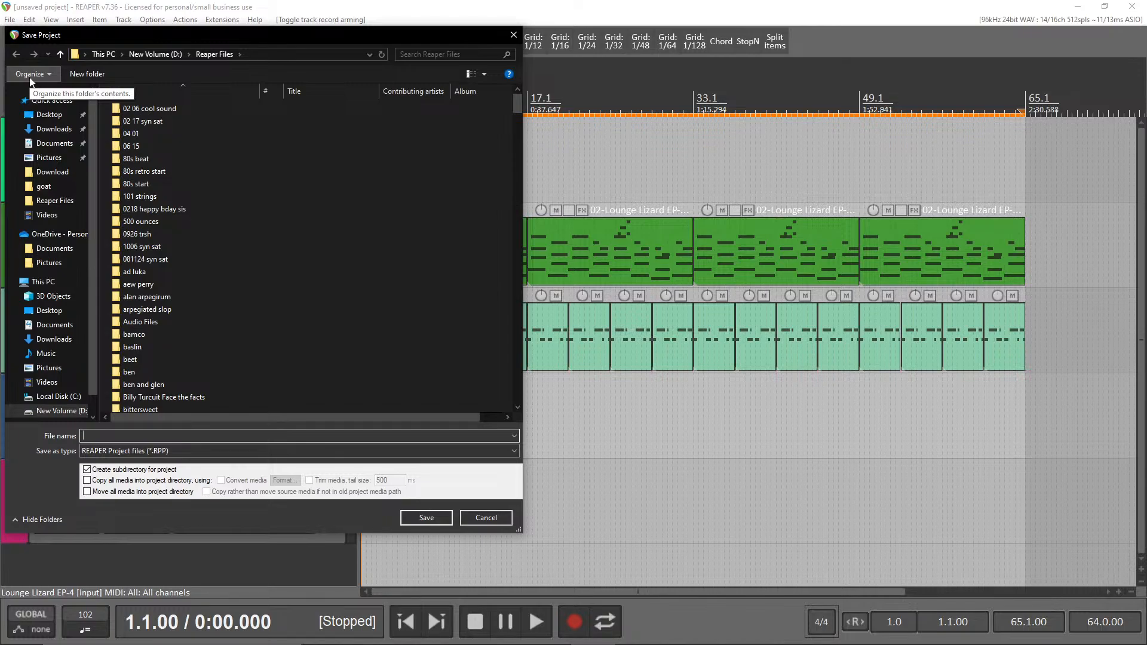
{"action": "type", "text": "la"}
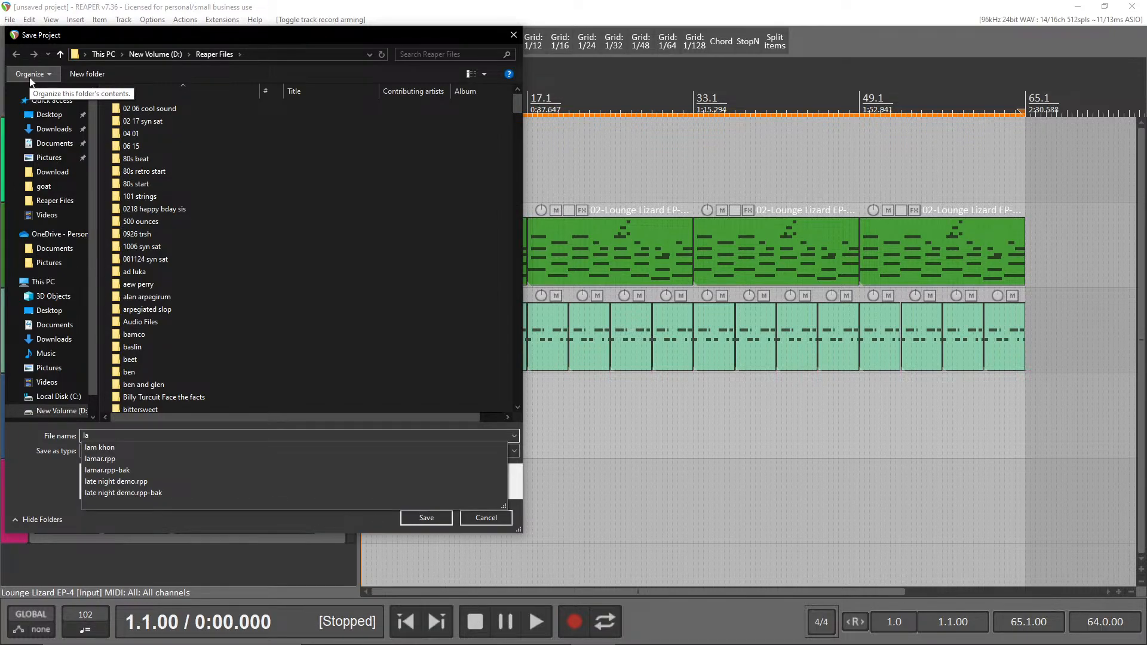
{"action": "type", "text": "yd bak"}
{"action": "key", "text": "Return"}
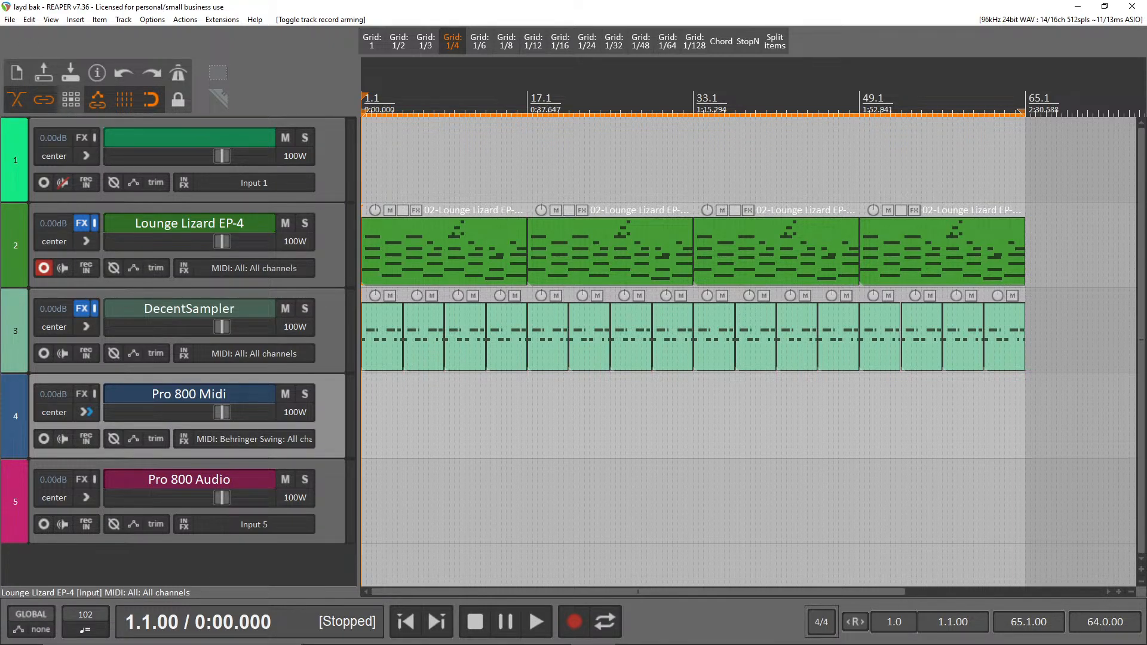
- Disarm the Lounge Lizard EP-4 track and save the project again
{"action": "left_click", "coordinate": [43, 268]}
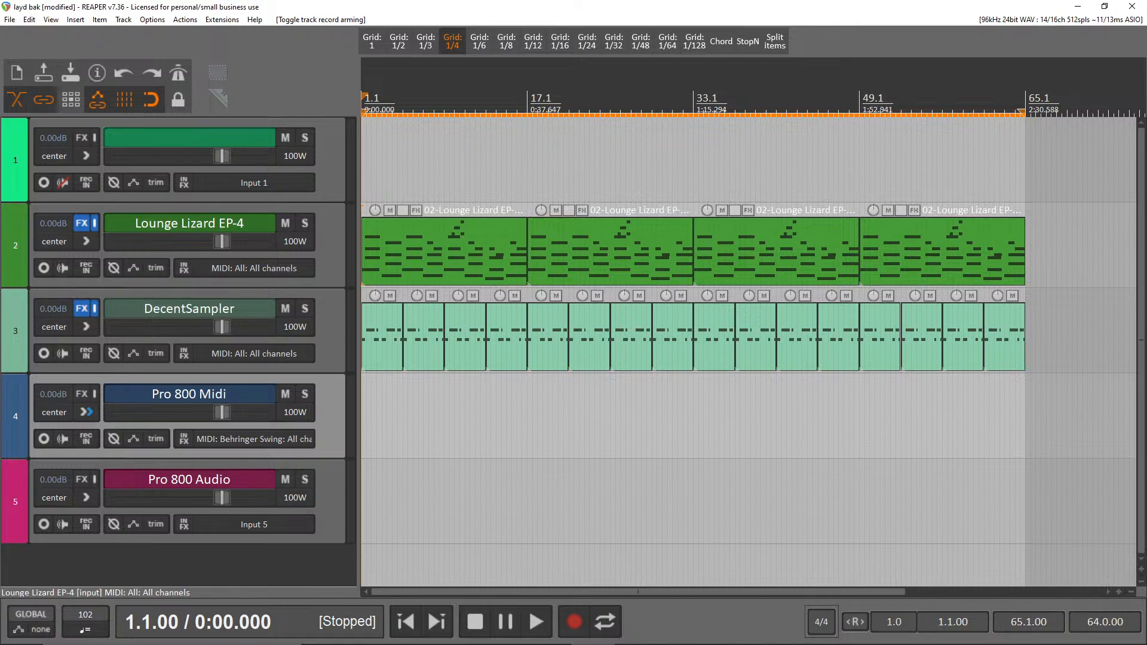
{"action": "left_click", "coordinate": [10, 19]}
{"action": "left_click", "coordinate": [31, 73]}
{"action": "mouse_move", "coordinate": [198, 644]}
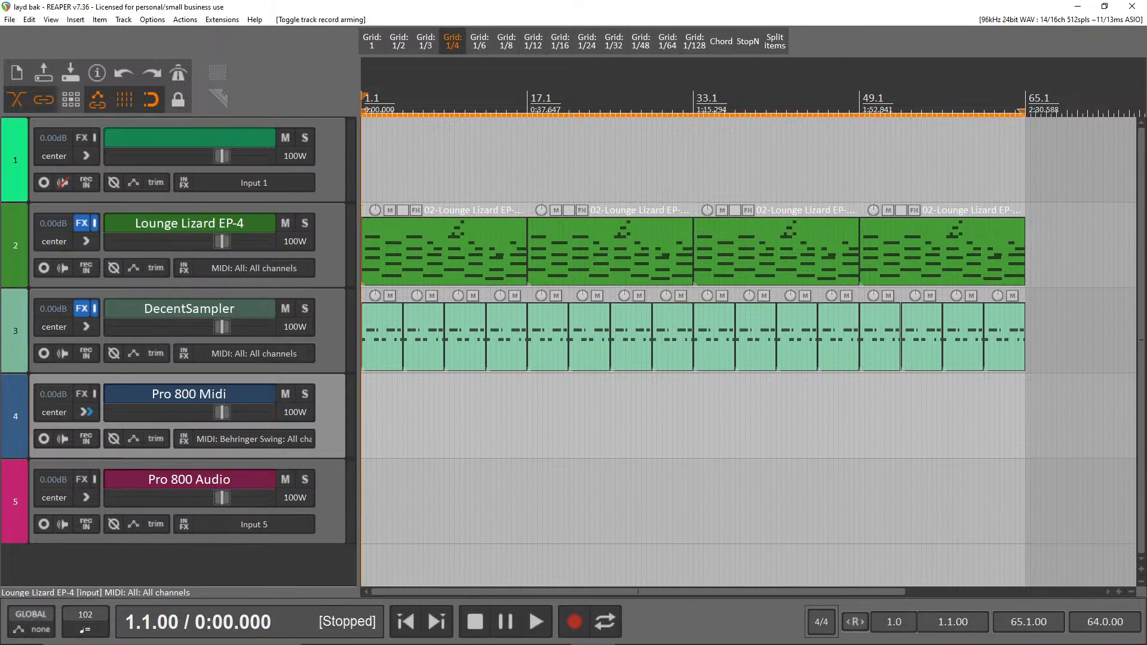